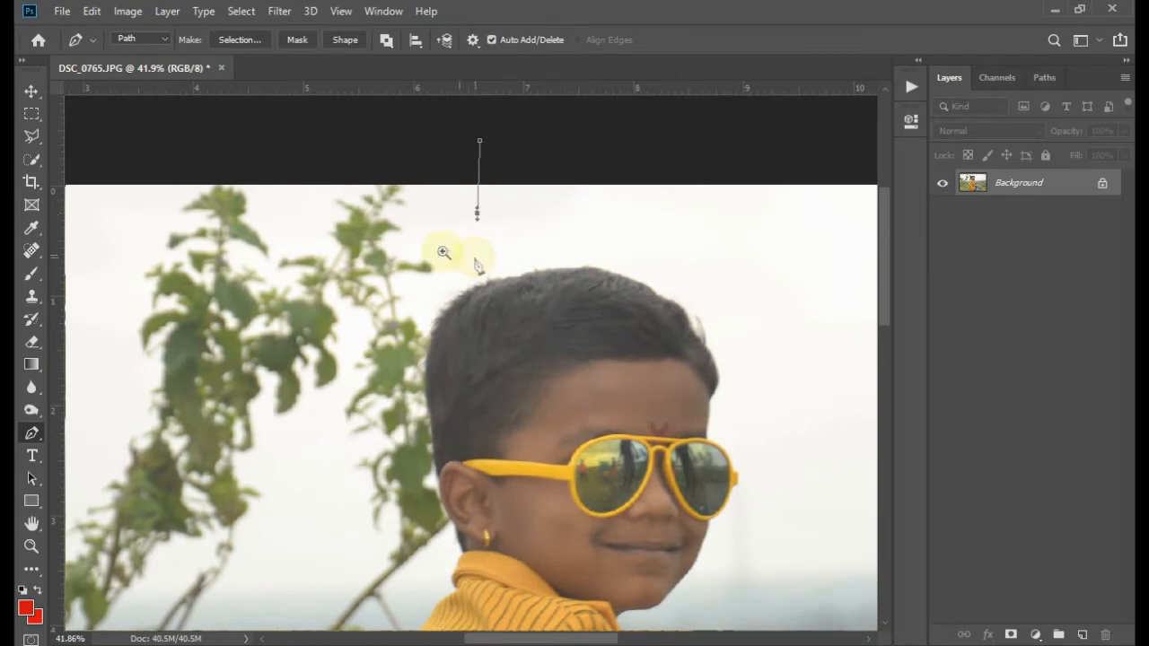
Trace a Pen path closely down the back of the boy's hair and around his ear to the shirt collar.
left_click_drag(295, 185, 526, 451)
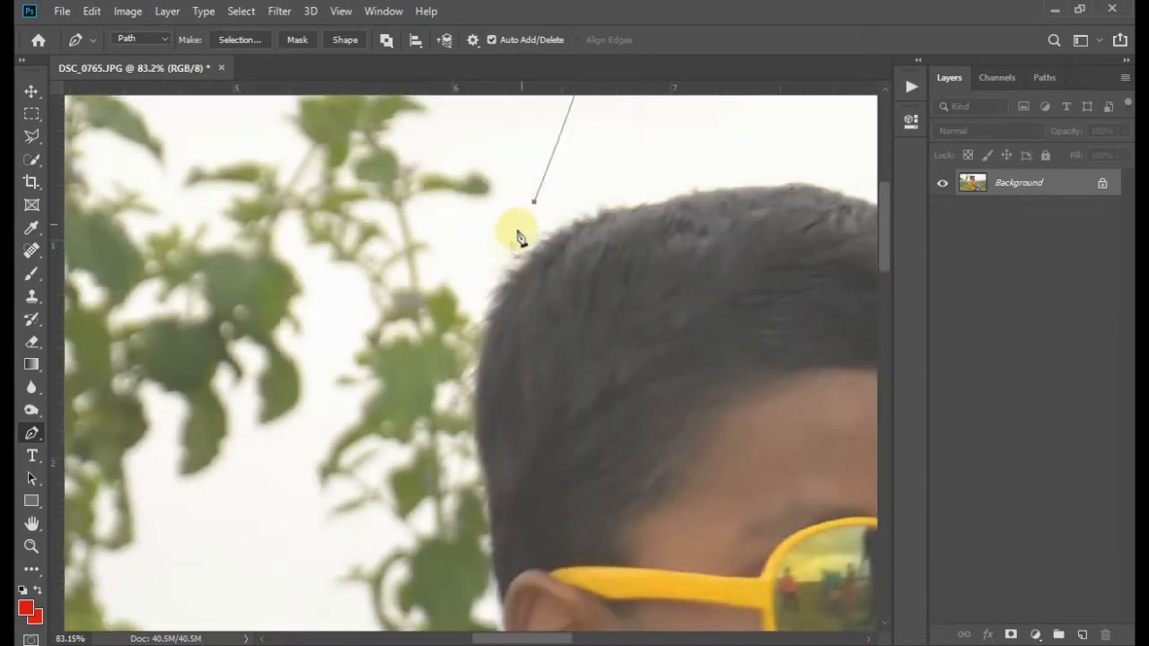
left_click_drag(481, 298, 655, 494)
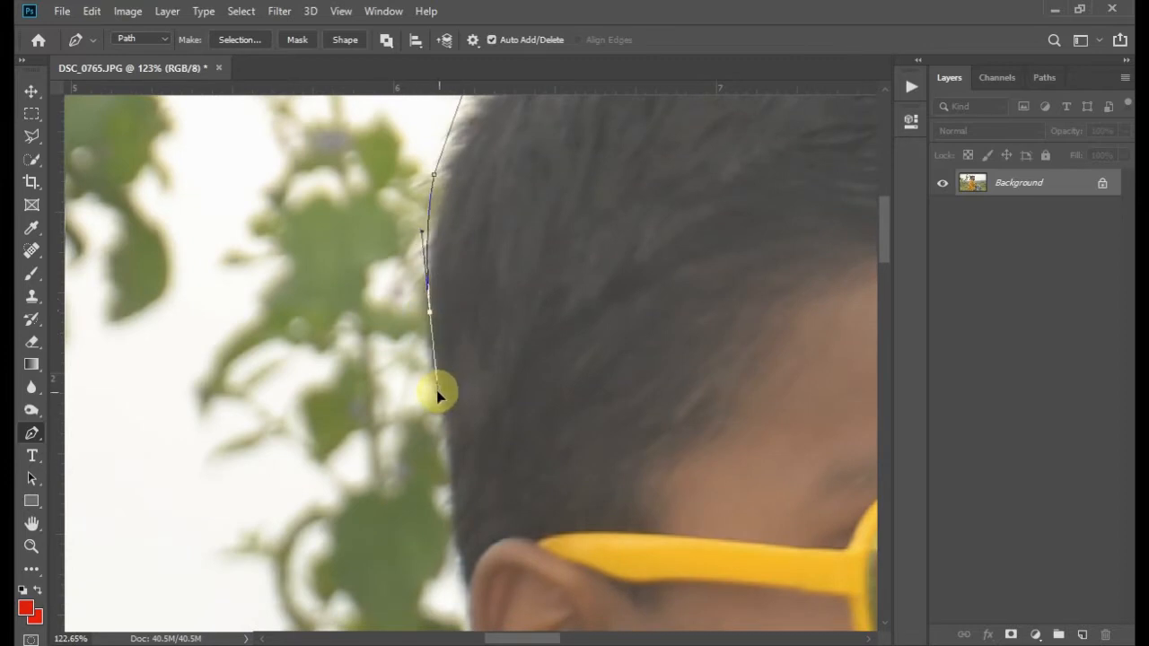
left_click_drag(467, 428, 431, 277)
left_click_drag(418, 462, 401, 341)
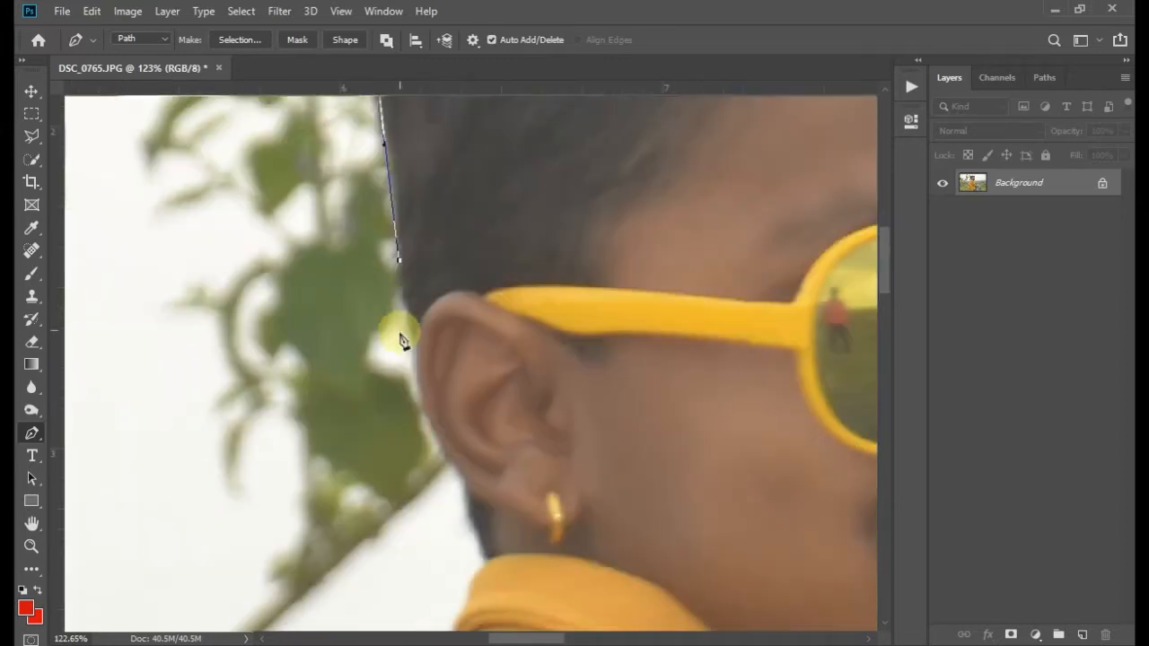
left_click(413, 354)
left_click_drag(438, 469, 444, 368)
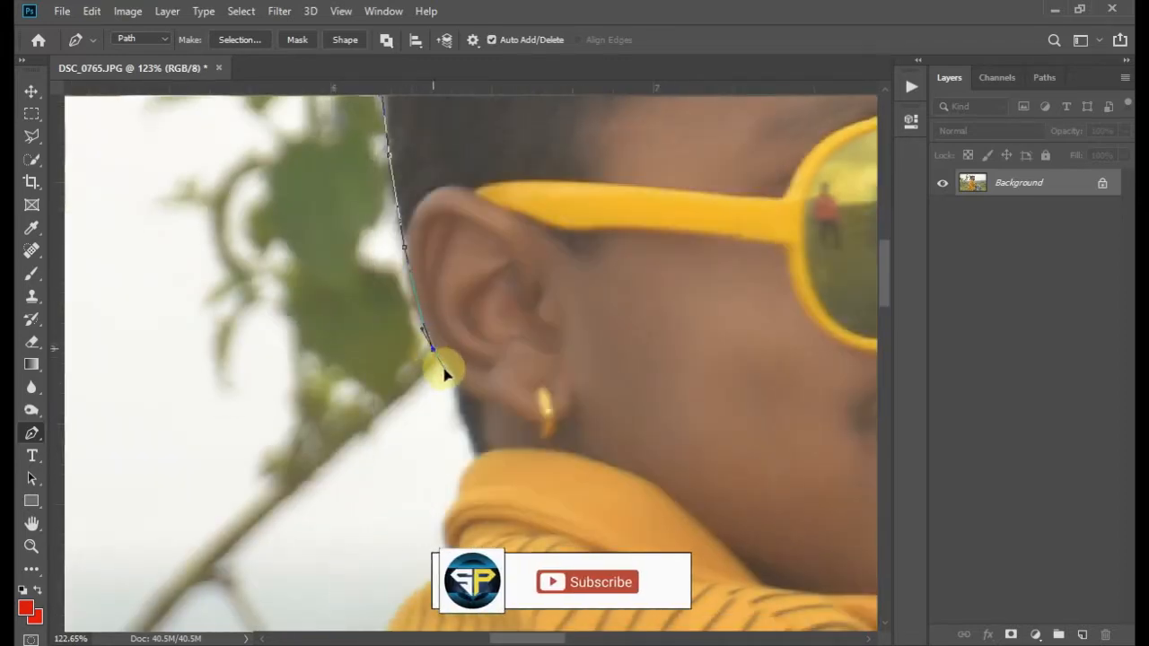
left_click_drag(465, 430, 436, 360)
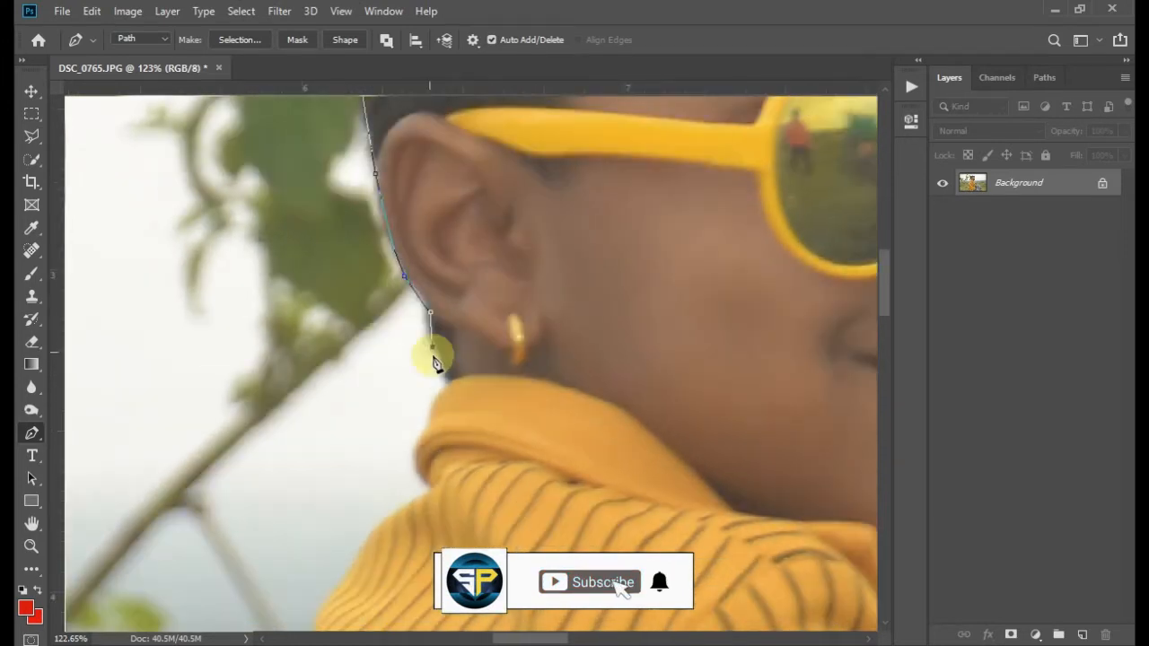
left_click(446, 384)
Extend the Pen path from the collar down past the shoulder, with a corner point out in the background.
left_click_drag(369, 386, 494, 283)
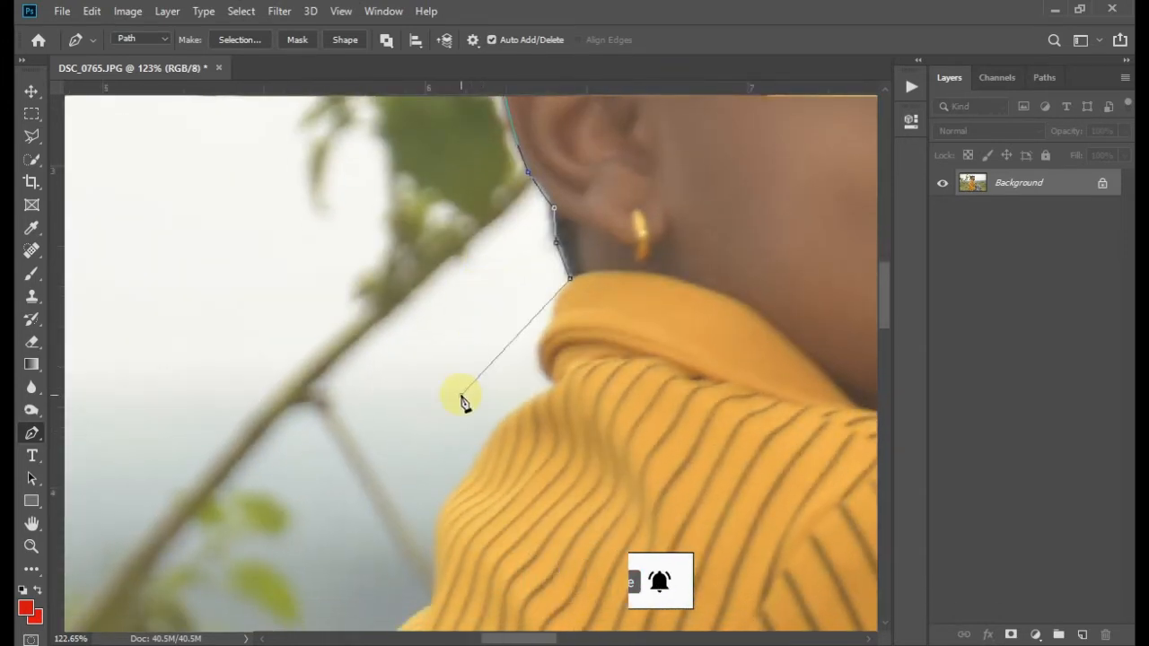
left_click(460, 394)
left_click_drag(437, 435, 501, 255)
left_click(491, 359)
left_click_drag(492, 411, 401, 415)
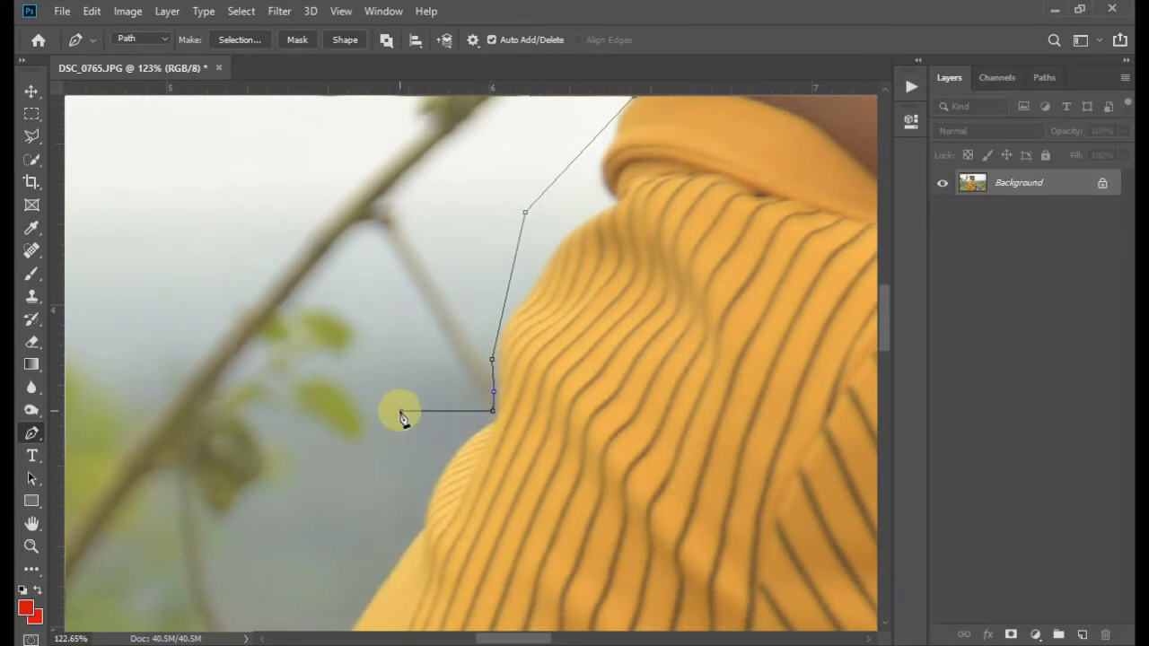
Continue the Pen path down the upper back of the yellow shirt and out into the background vegetation.
key("ctrl+minus")
key("ctrl+minus")
key("ctrl+minus")
key("ctrl+minus")
left_click_drag(235, 348, 623, 579)
left_click_drag(502, 464, 513, 383)
left_click(487, 248)
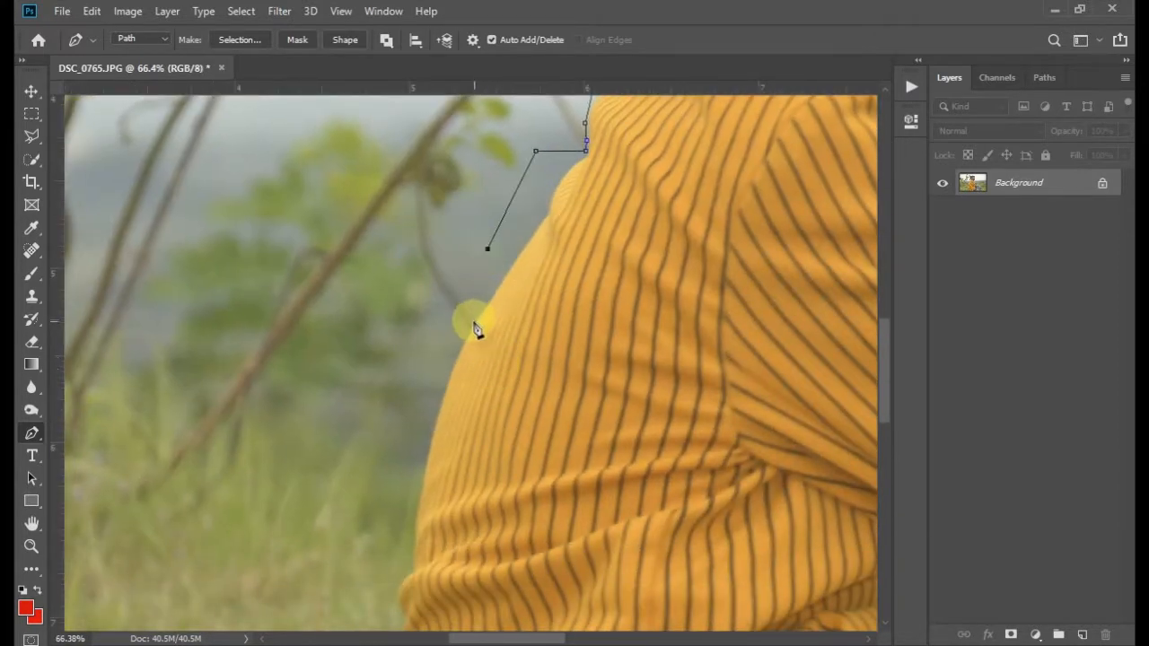
left_click_drag(392, 374, 523, 301)
left_click(556, 301)
left_click_drag(337, 327, 471, 321)
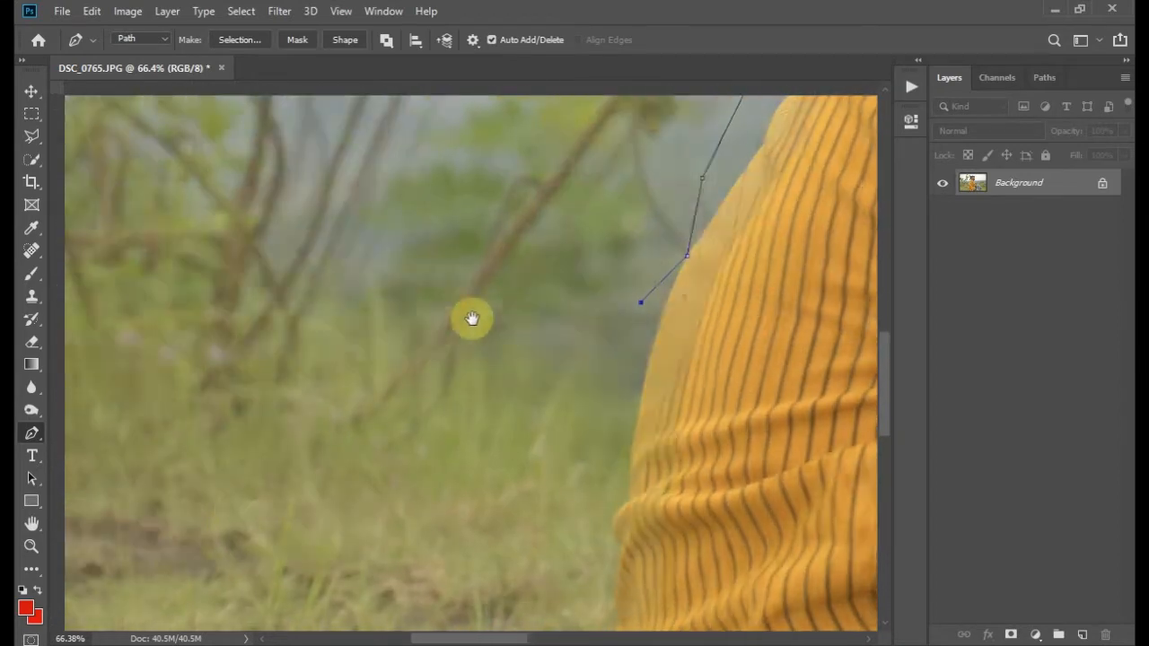
Carry the Pen path along the top of the grass and curve it to the photo's left edge.
key("ctrl+minus")
key("ctrl+minus")
key("ctrl+minus")
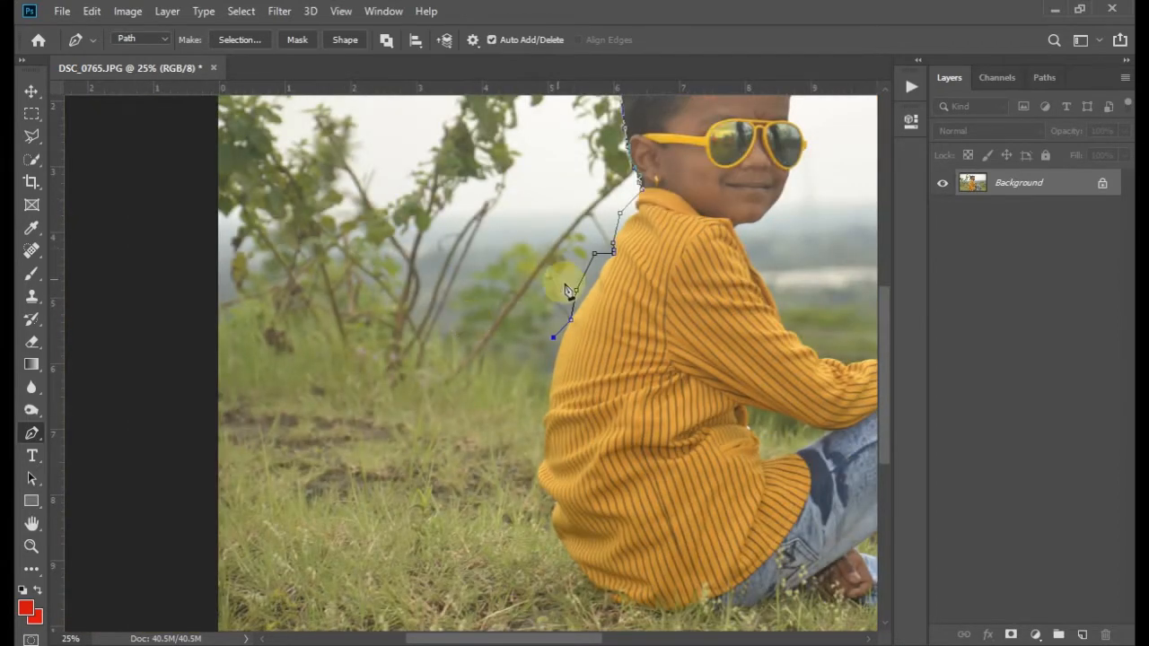
left_click(520, 344)
left_click_drag(370, 316, 384, 277)
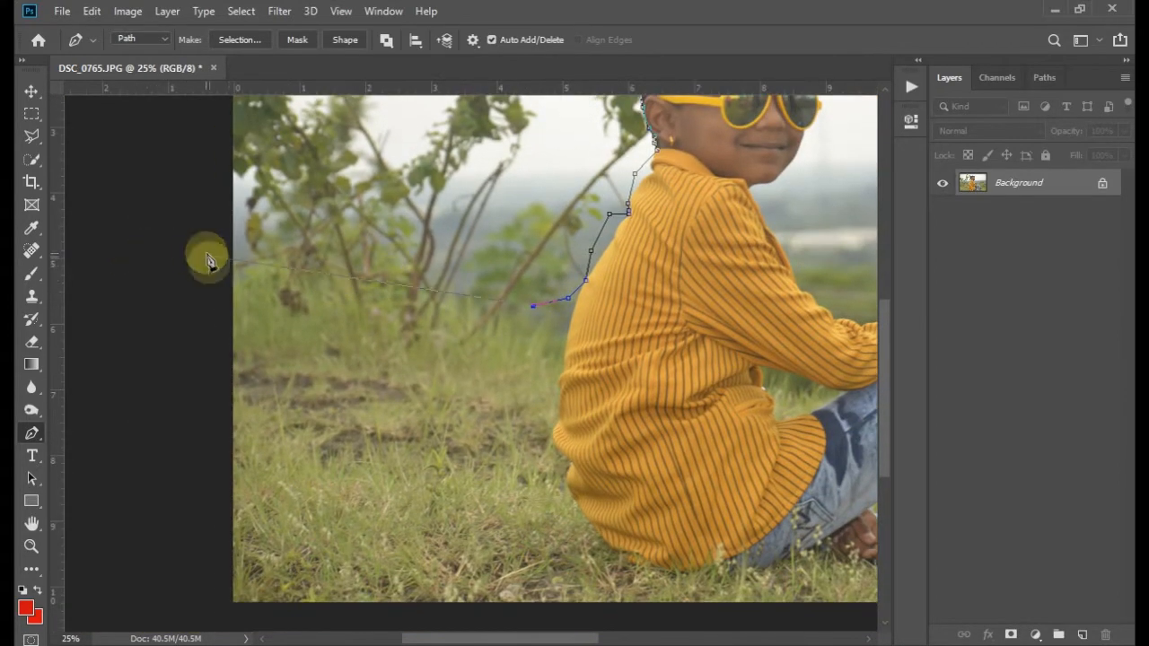
left_click_drag(208, 256, 177, 273)
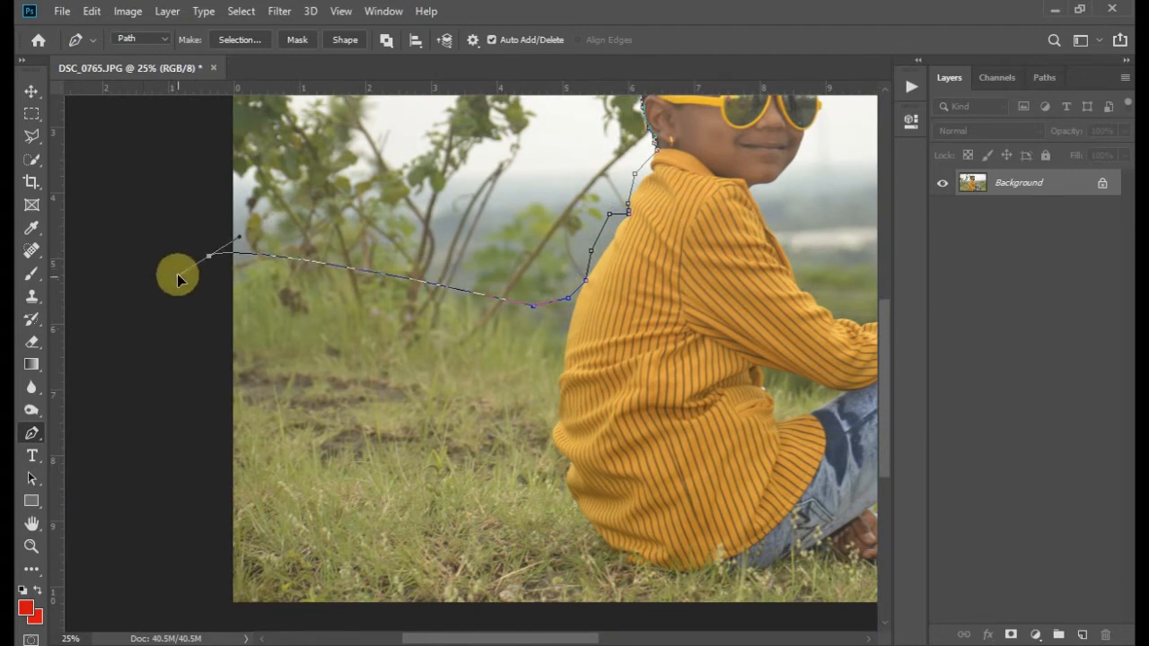
key("ctrl+z")
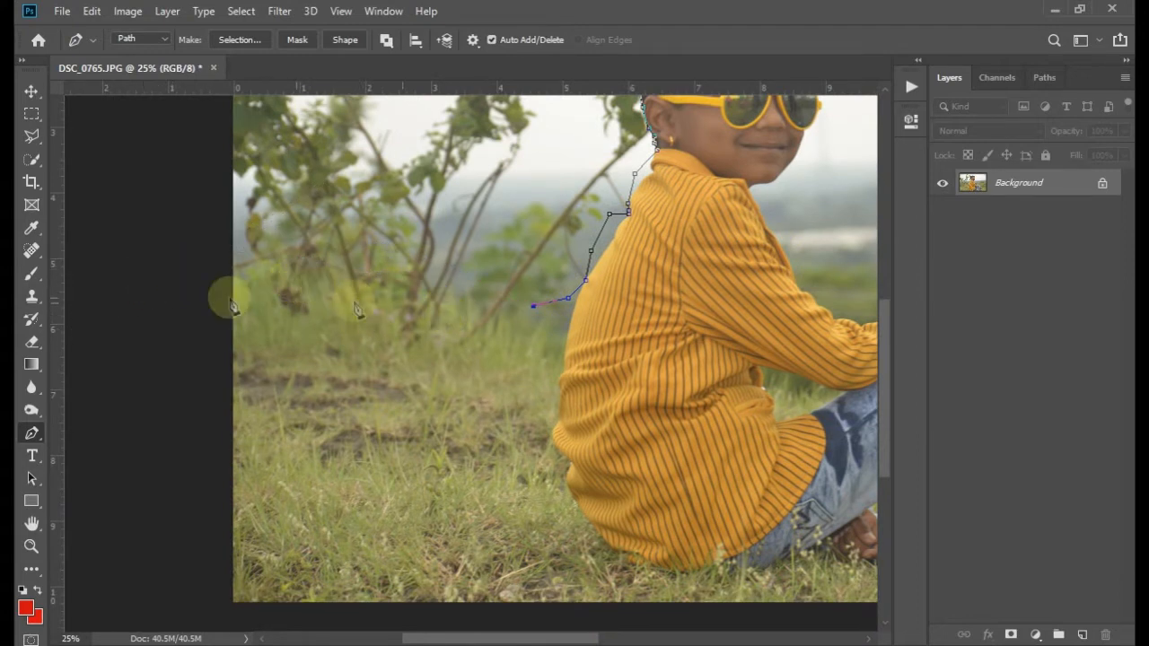
left_click_drag(246, 285, 161, 321)
Route the Pen path outside the canvas around the photo's upper-left corner and back towards its starting point above the head.
left_click_drag(283, 251, 259, 351)
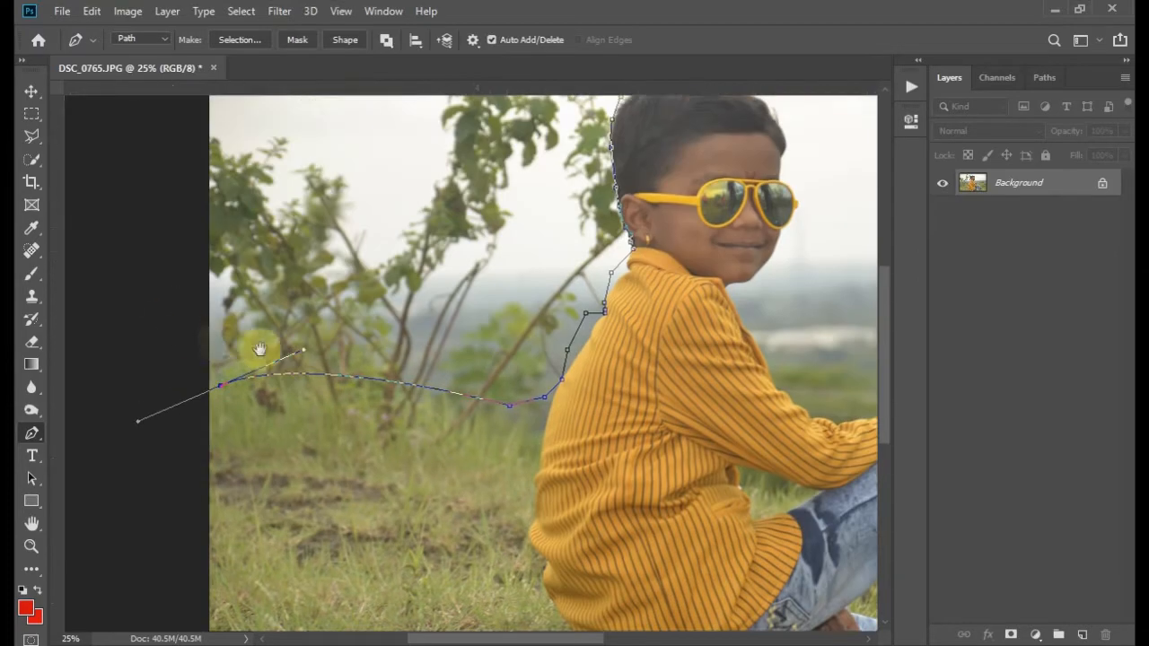
left_click_drag(203, 297, 351, 371)
left_click(294, 359)
left_click_drag(304, 235, 296, 341)
left_click_drag(269, 259, 310, 190)
left_click_drag(390, 159, 427, 153)
left_click(518, 157)
left_click_drag(523, 164, 457, 128)
left_click(521, 143)
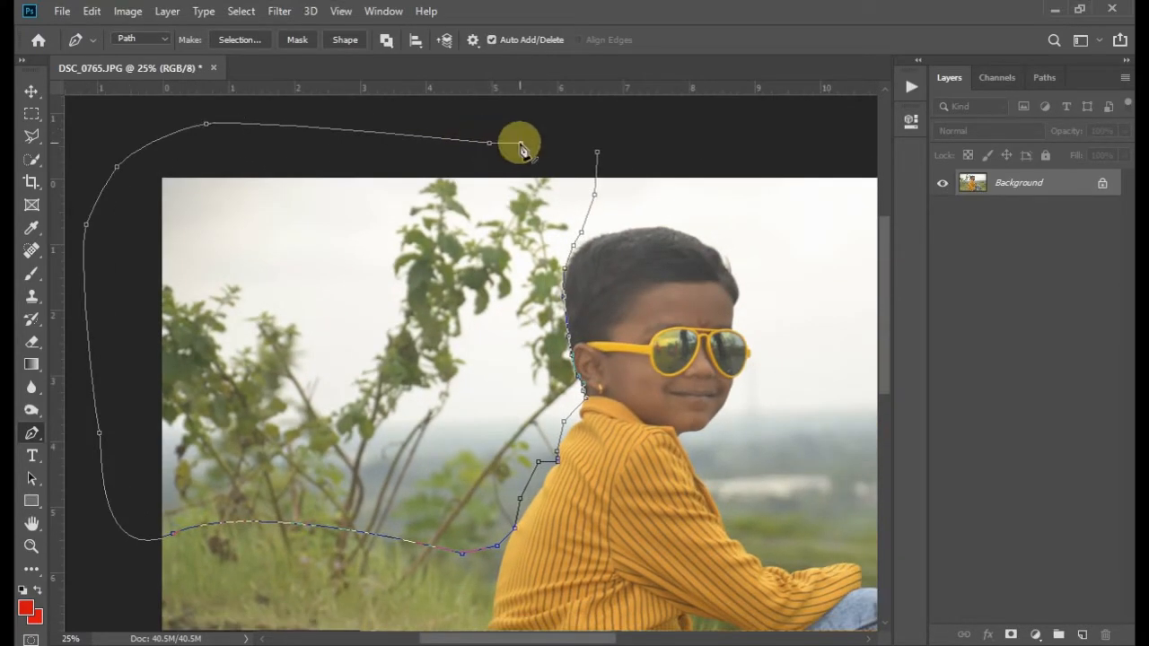
Convert the path around the bushes and sky into a selection and feather its edge.
key("ctrl+Return")
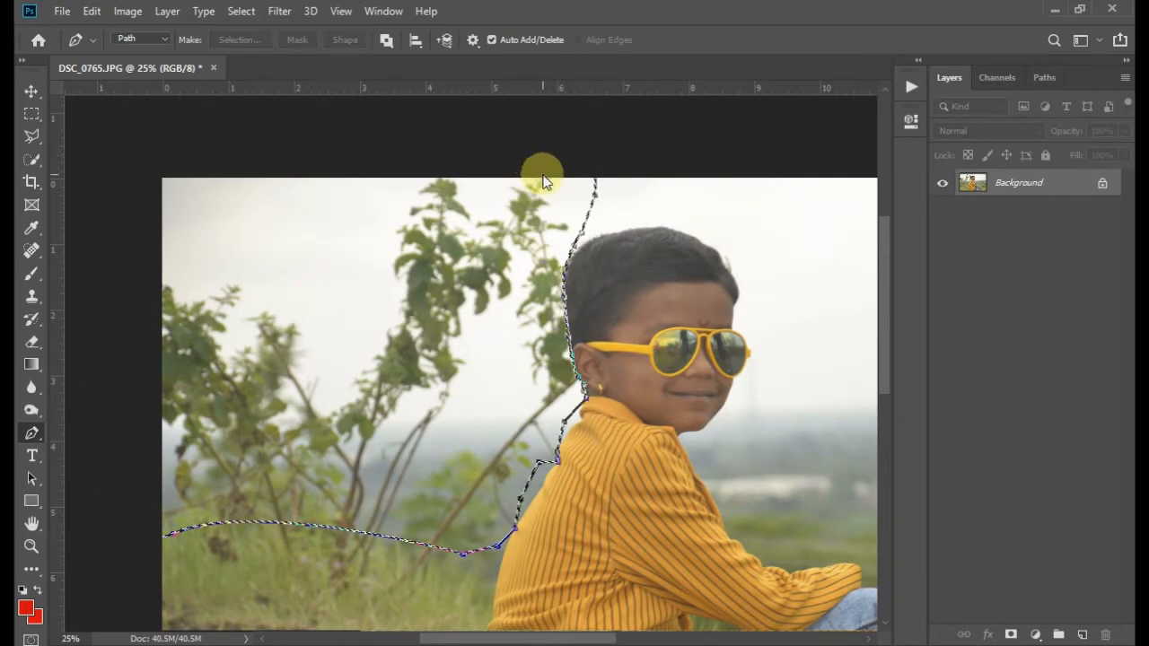
key("ctrl+0")
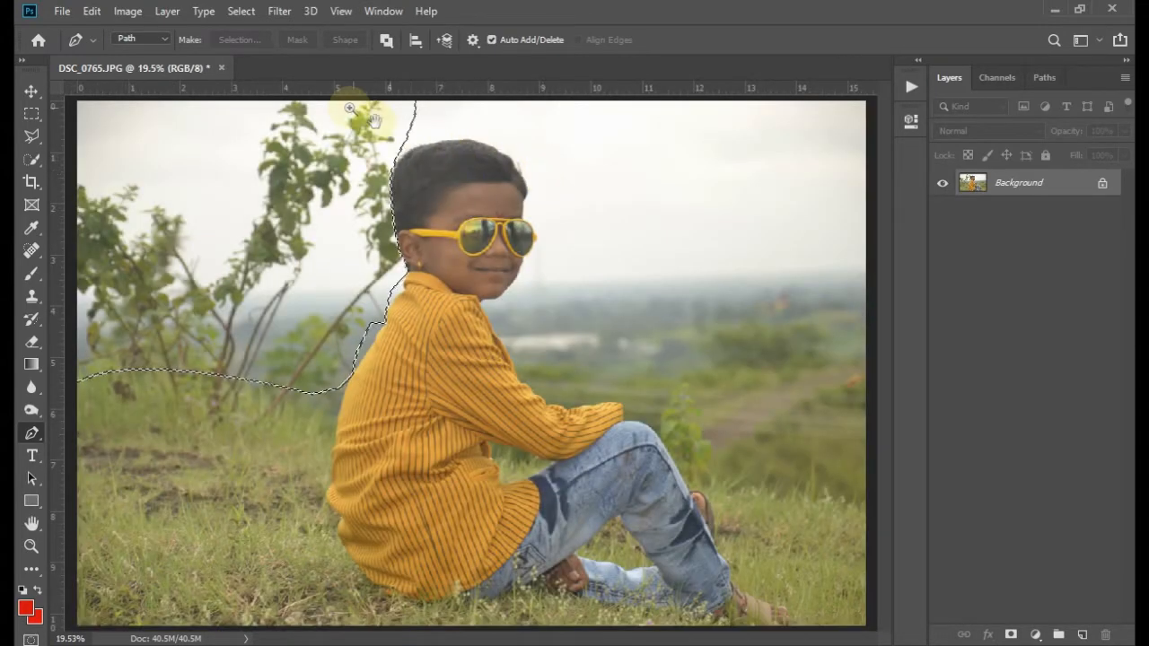
left_click_drag(360, 119, 516, 211)
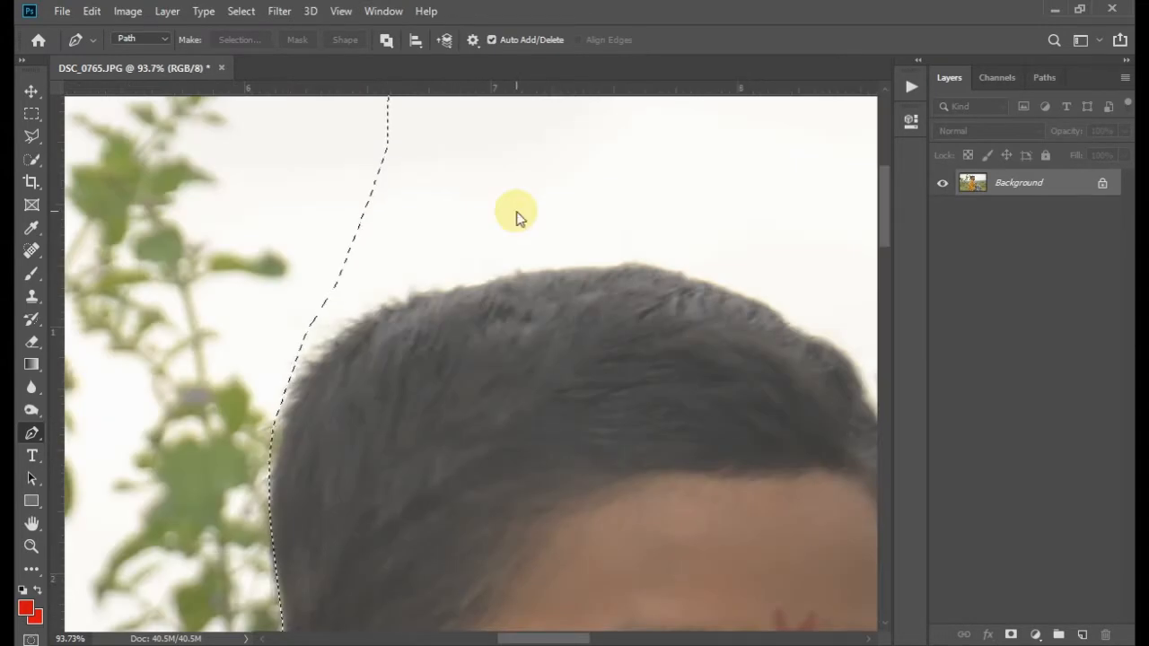
key("ctrl+0")
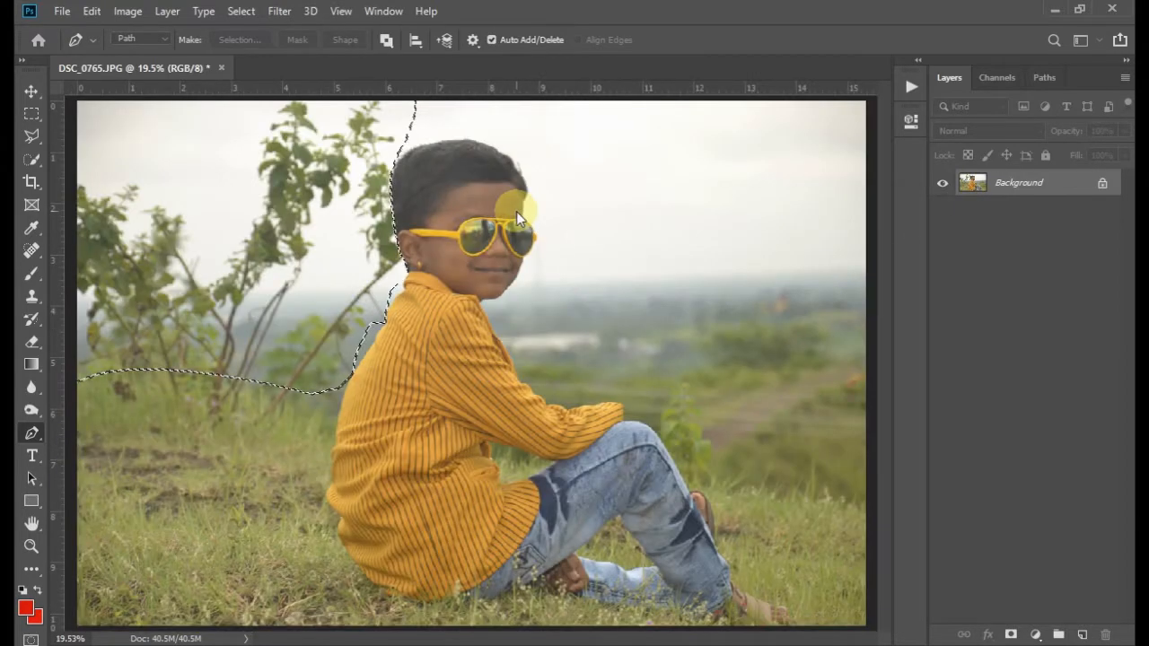
key("shift+F6")
key("Return")
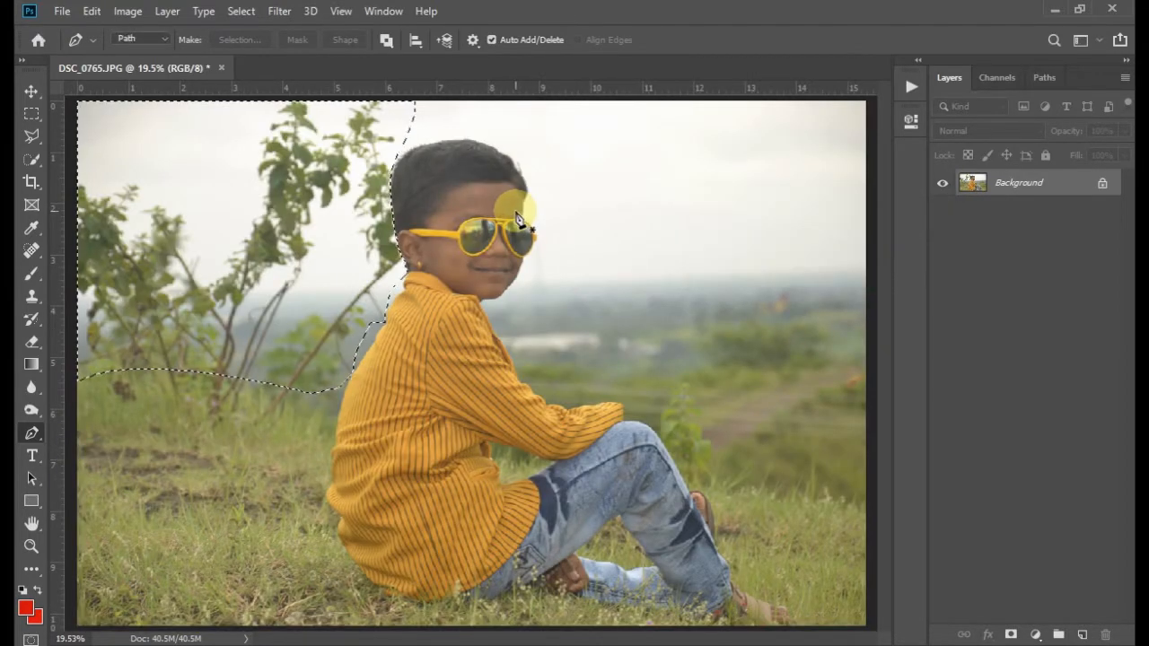
Duplicate the Background layer, keeping the bush area selected.
left_click_drag(324, 203, 798, 432)
left_click_drag(472, 377, 709, 385)
left_click_drag(515, 347, 709, 335)
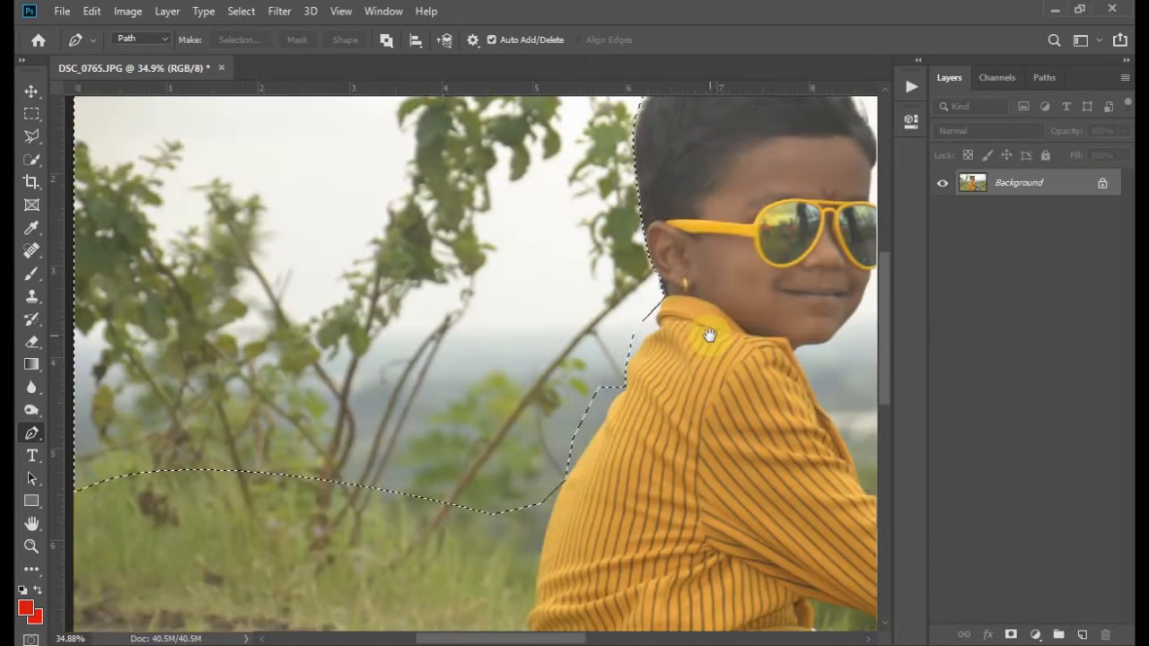
left_click_drag(1081, 174, 1083, 634)
left_click_drag(630, 333, 716, 308)
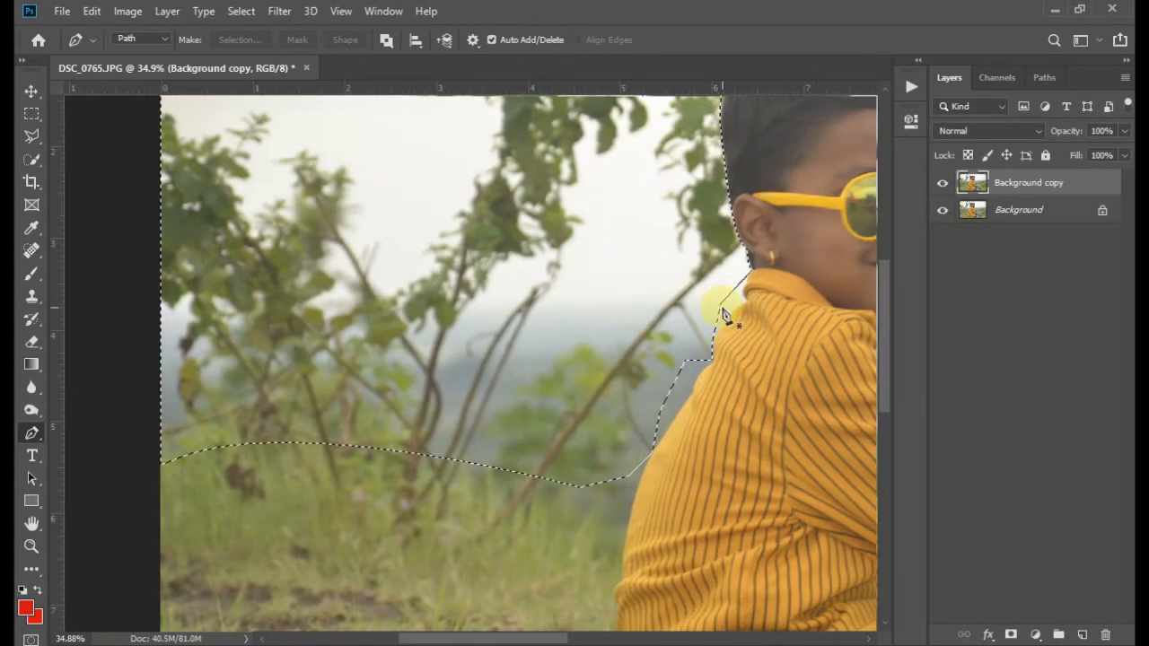
Set up the Clone Stamp tool with a 500 px brush at 100% opacity.
key("ctrl+minus")
key("ctrl+minus")
key("ctrl+minus")
key("ctrl+minus")
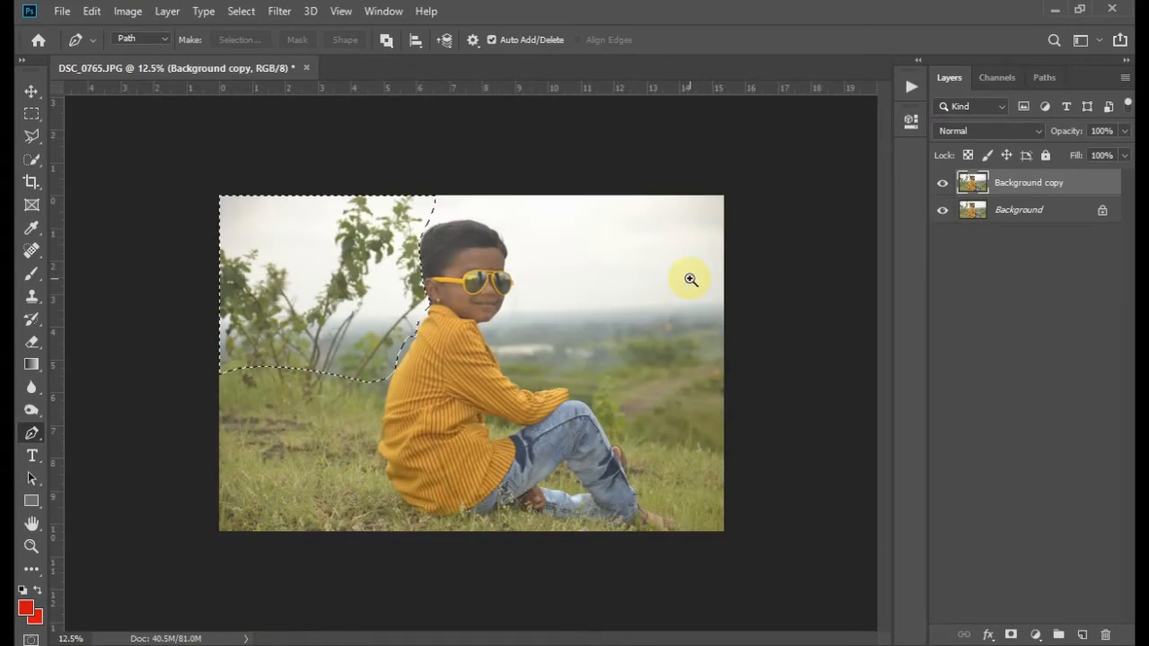
left_click_drag(261, 230, 495, 319)
left_click_drag(489, 318, 601, 284)
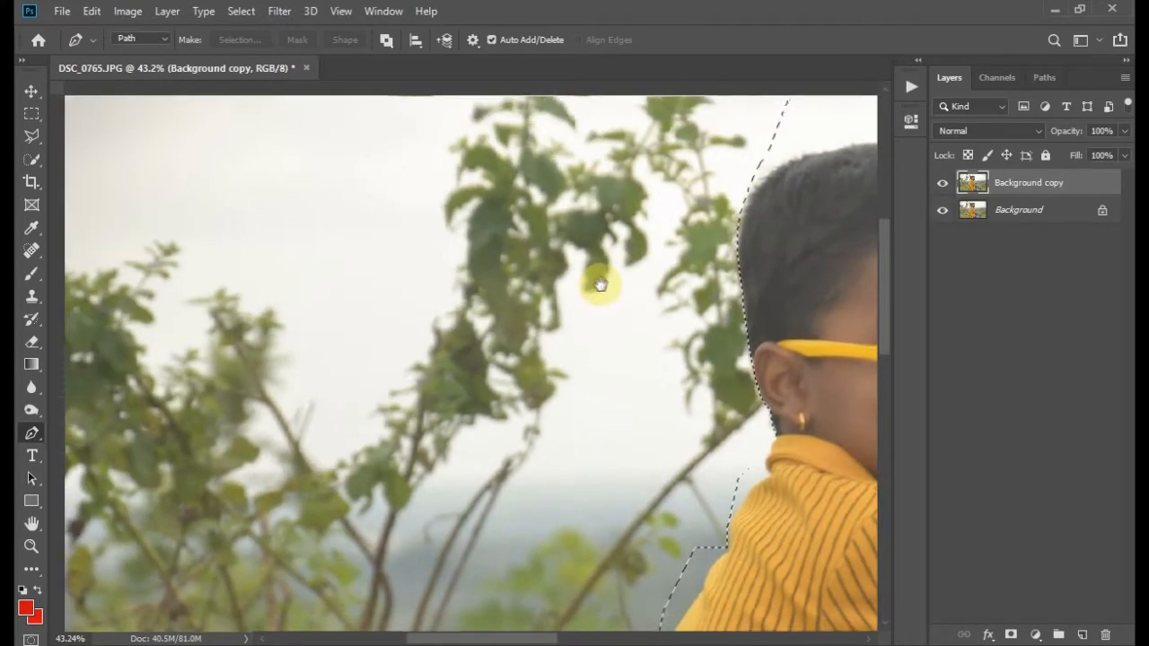
key("ctrl+minus")
key("ctrl+minus")
key("s")
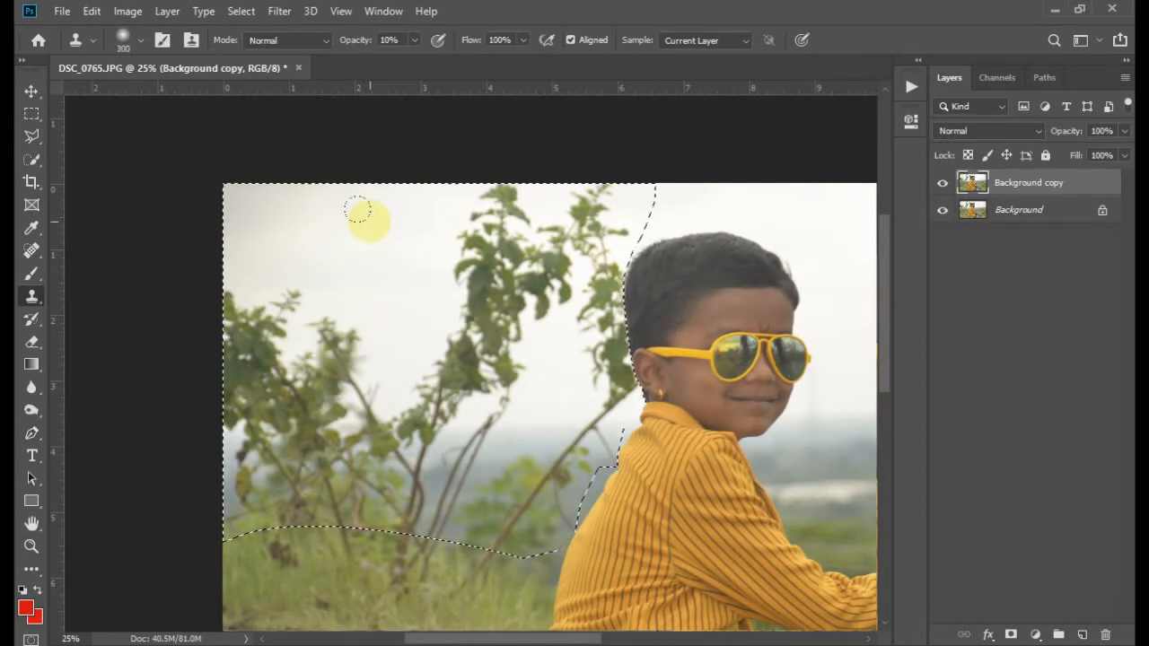
left_click(371, 219, "alt")
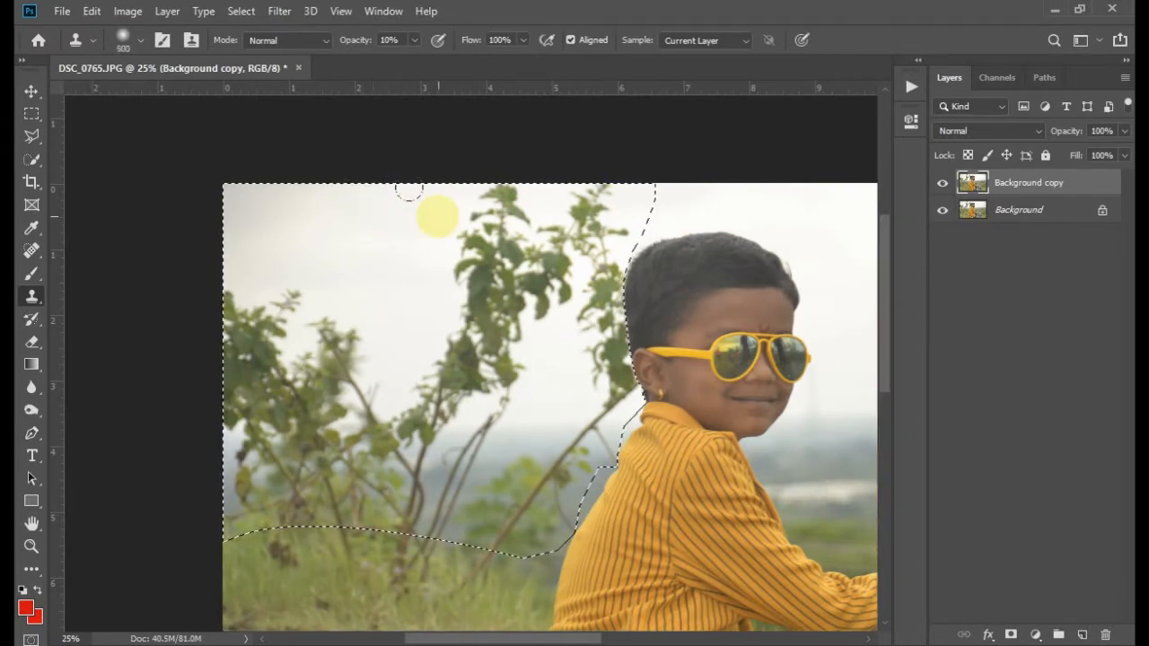
left_click(413, 41)
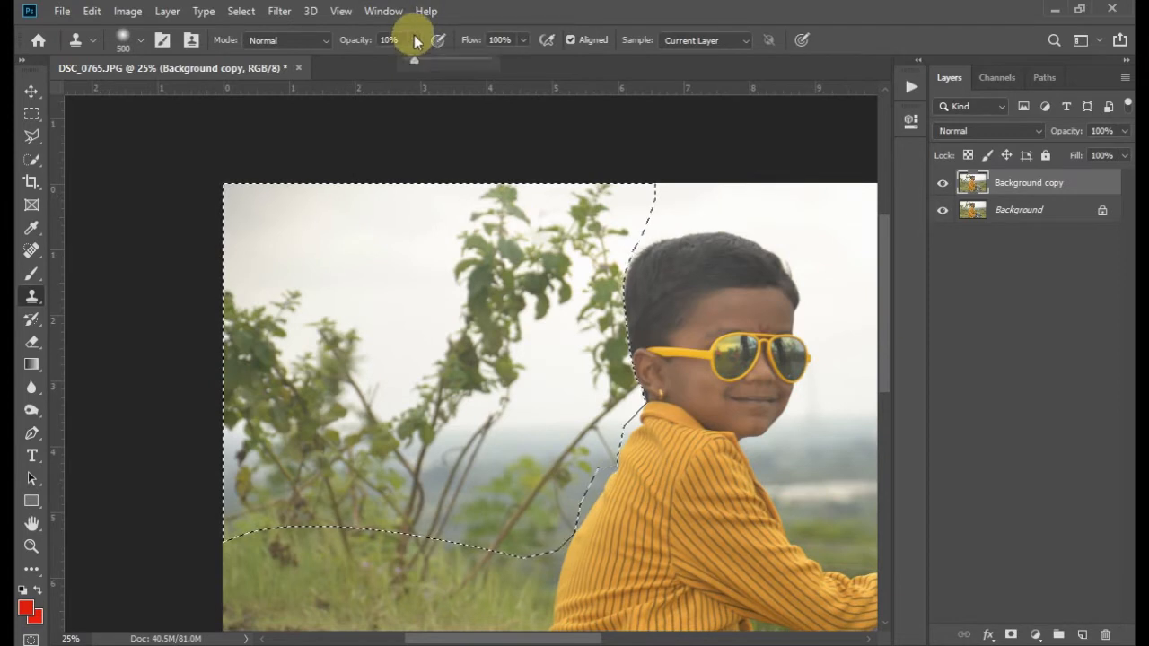
left_click_drag(405, 57, 525, 70)
Clone clean sky over the upper leaves of the tall plants beside the boy's head.
left_click(390, 196, "alt")
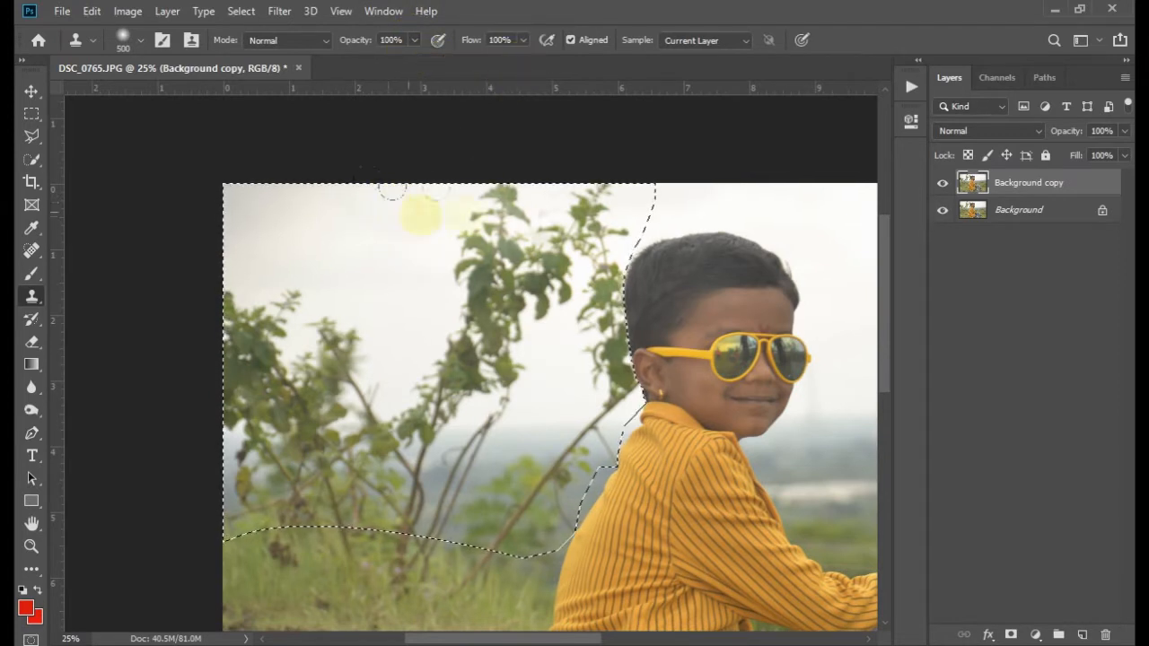
mouse_move(487, 218)
left_mouse_down()
mouse_move(517, 215)
mouse_move(497, 200)
mouse_move(557, 239)
mouse_move(541, 280)
left_mouse_up()
left_click(425, 231, "alt")
mouse_move(484, 247)
left_mouse_down()
mouse_move(537, 269)
mouse_move(552, 301)
left_mouse_up()
left_click(410, 220, "alt")
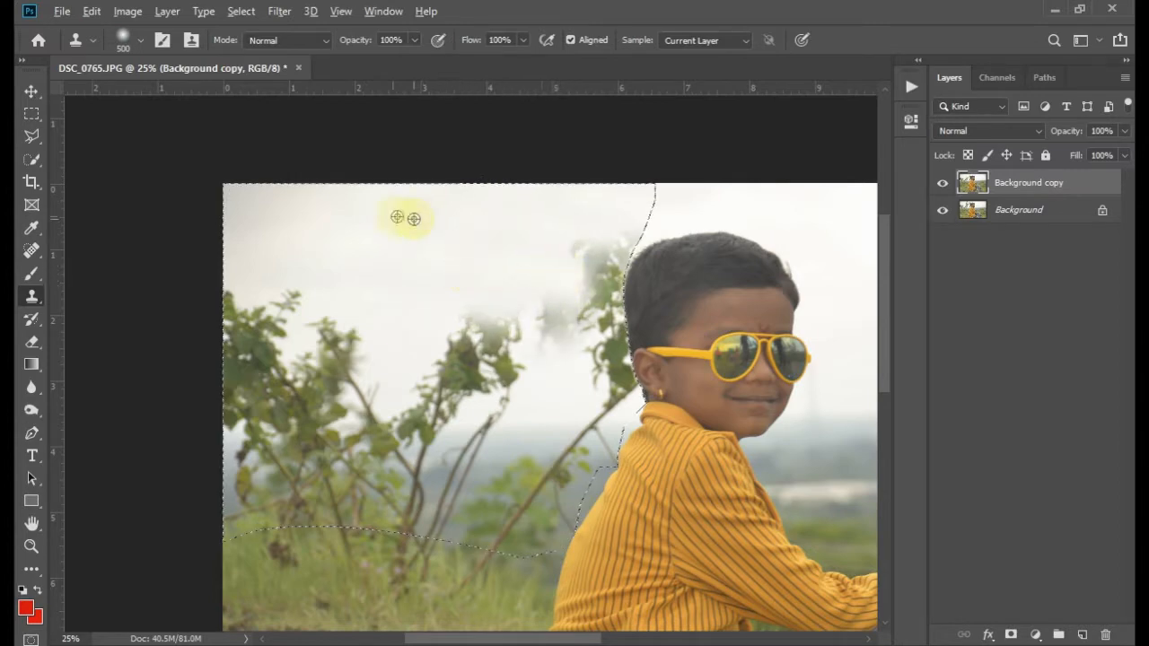
mouse_move(568, 231)
left_mouse_down()
mouse_move(572, 261)
mouse_move(534, 270)
mouse_move(534, 180)
left_mouse_up()
Clone sky over the middle plant's leaves and the tops of the bushes near the photo's left edge.
left_click(429, 169, "alt")
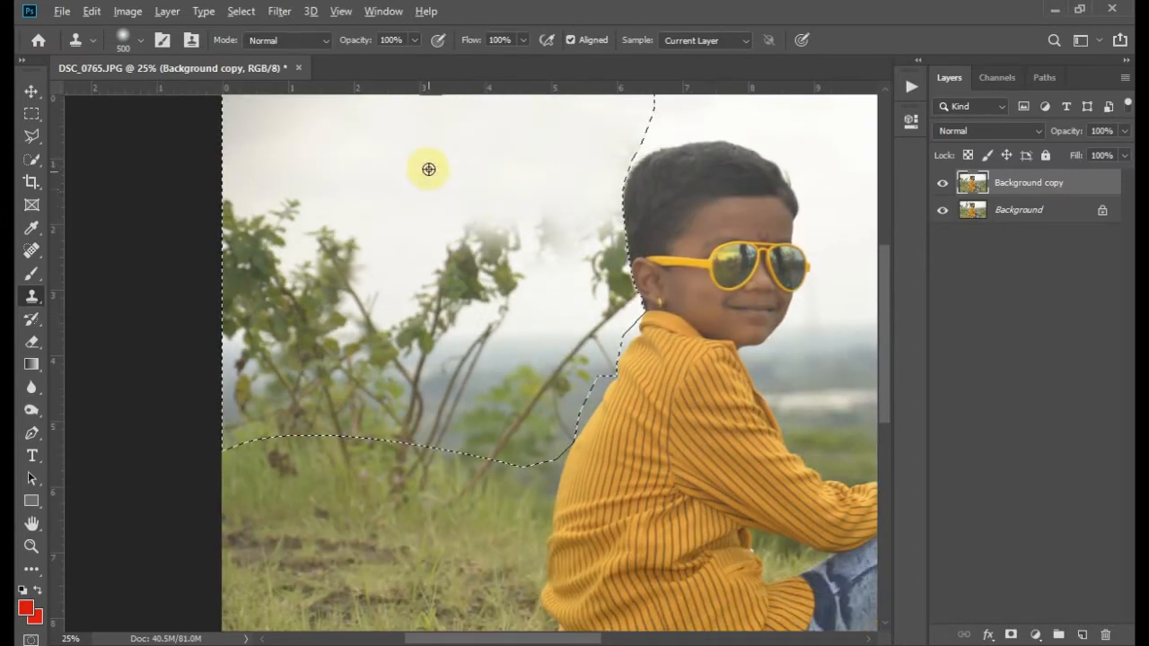
left_click_drag(484, 244, 499, 257)
mouse_move(571, 173)
left_mouse_down()
mouse_move(559, 216)
mouse_move(495, 258)
mouse_move(508, 205)
mouse_move(642, 218)
mouse_move(618, 275)
mouse_move(559, 272)
mouse_move(574, 192)
left_mouse_up()
left_click(575, 191, "alt")
mouse_move(482, 270)
left_mouse_down()
mouse_move(438, 297)
mouse_move(472, 319)
left_mouse_up()
left_click(402, 192, "alt")
mouse_move(348, 274)
left_mouse_down()
mouse_move(314, 336)
mouse_move(298, 322)
left_mouse_up()
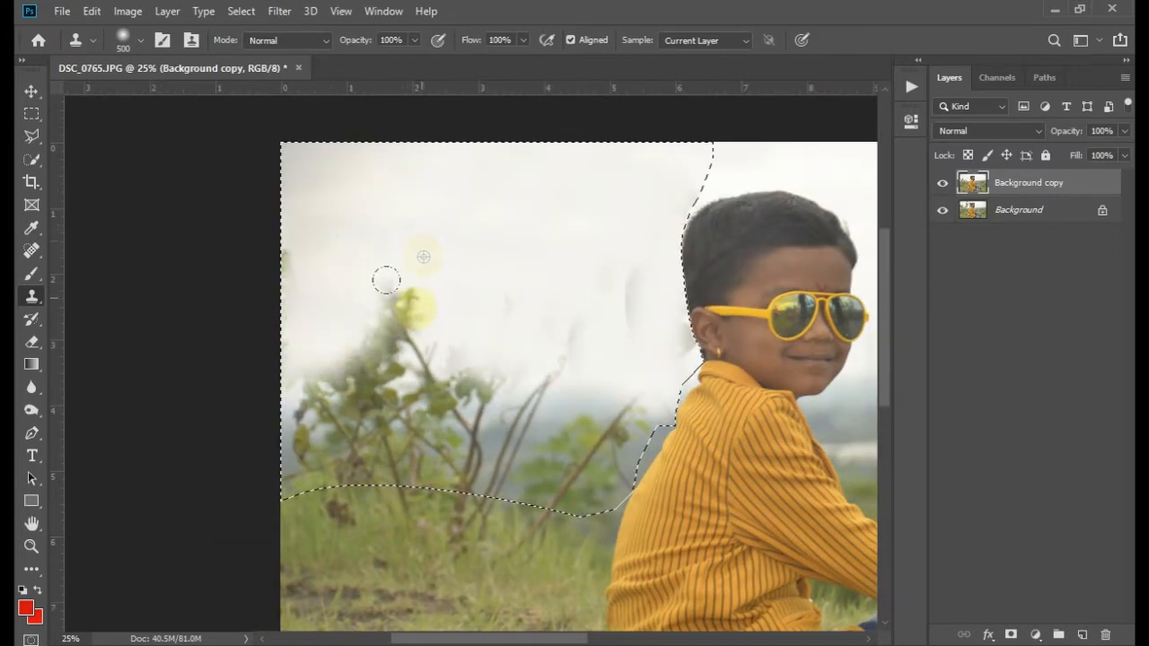
Clone sky over the remaining left-hand bush and the bare branches behind the boy's back.
left_click_drag(415, 308, 336, 414)
mouse_move(331, 299)
left_mouse_down()
mouse_move(348, 220)
mouse_move(352, 325)
left_mouse_up()
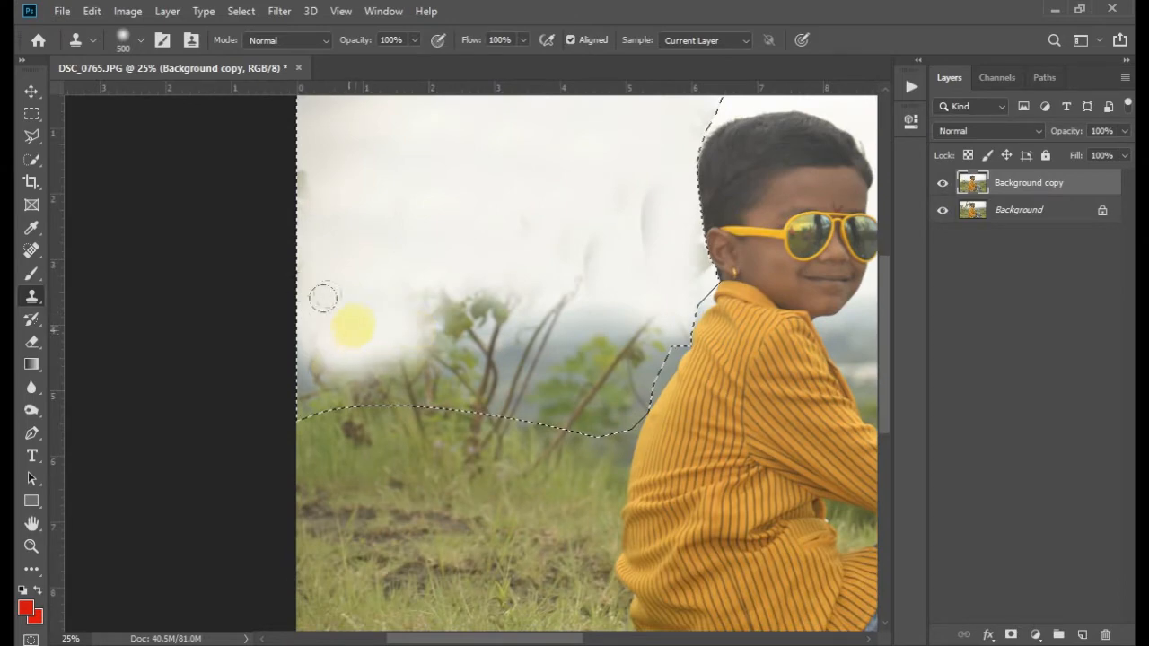
left_click(500, 224, "alt")
mouse_move(531, 297)
left_mouse_down()
mouse_move(562, 326)
mouse_move(439, 315)
mouse_move(461, 334)
left_mouse_up()
left_click_drag(557, 278, 459, 256)
Clone the distant horizon from the boy's other side over the remaining branches behind his back with a 700 px brush.
key("ctrl+minus")
key("ctrl+minus")
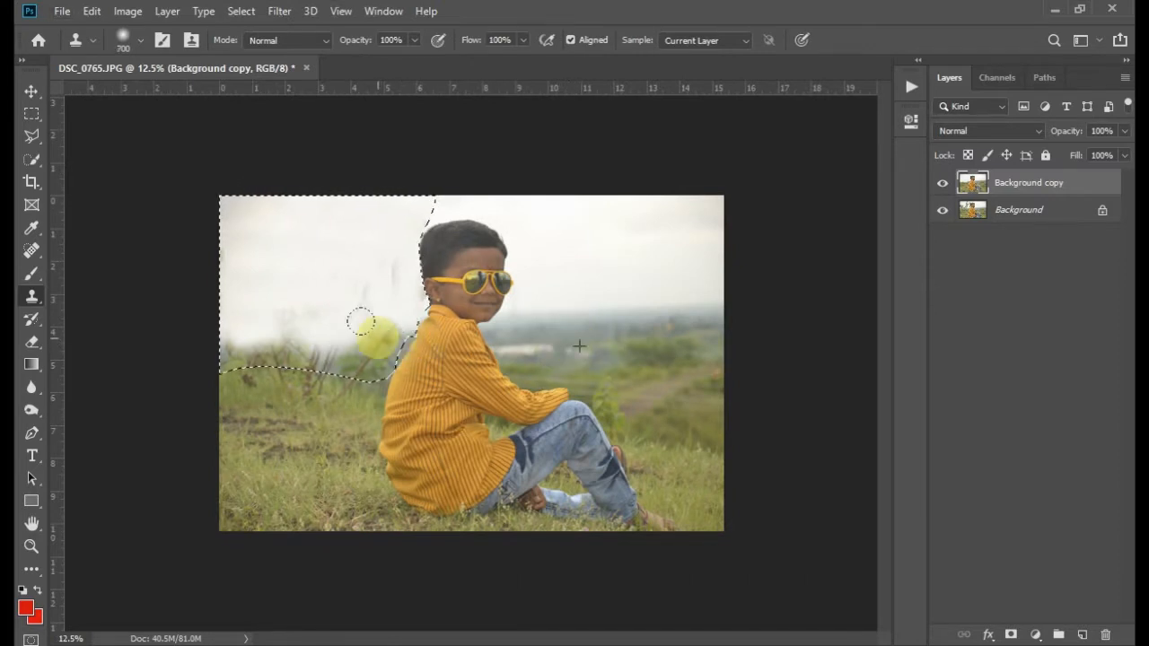
left_click_drag(359, 321, 302, 326)
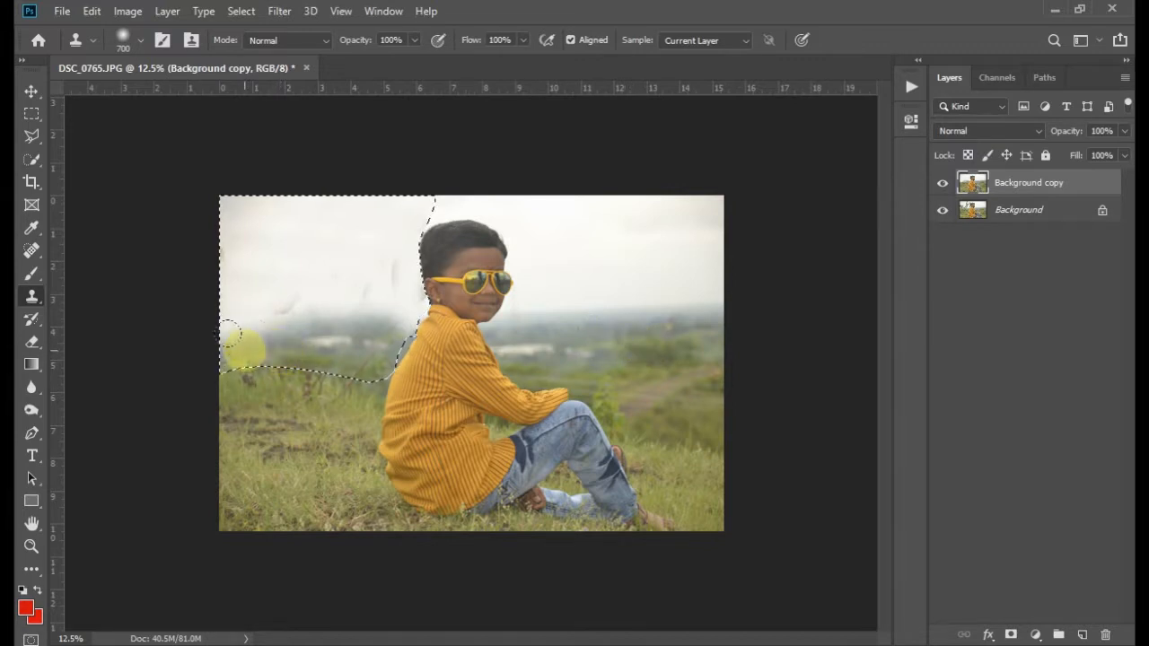
left_click(607, 359, "alt")
mouse_move(370, 270)
left_mouse_down()
mouse_move(399, 288)
mouse_move(359, 235)
mouse_move(369, 248)
left_mouse_up()
key("ctrl+z")
left_click(353, 235, "alt")
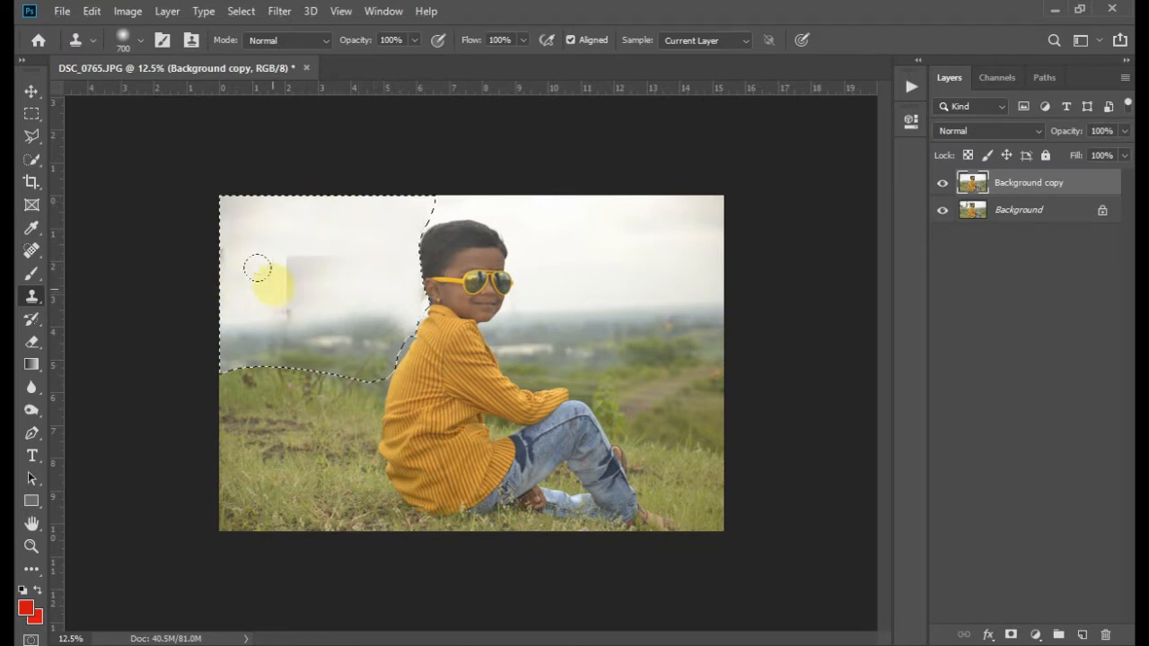
key("ctrl+z")
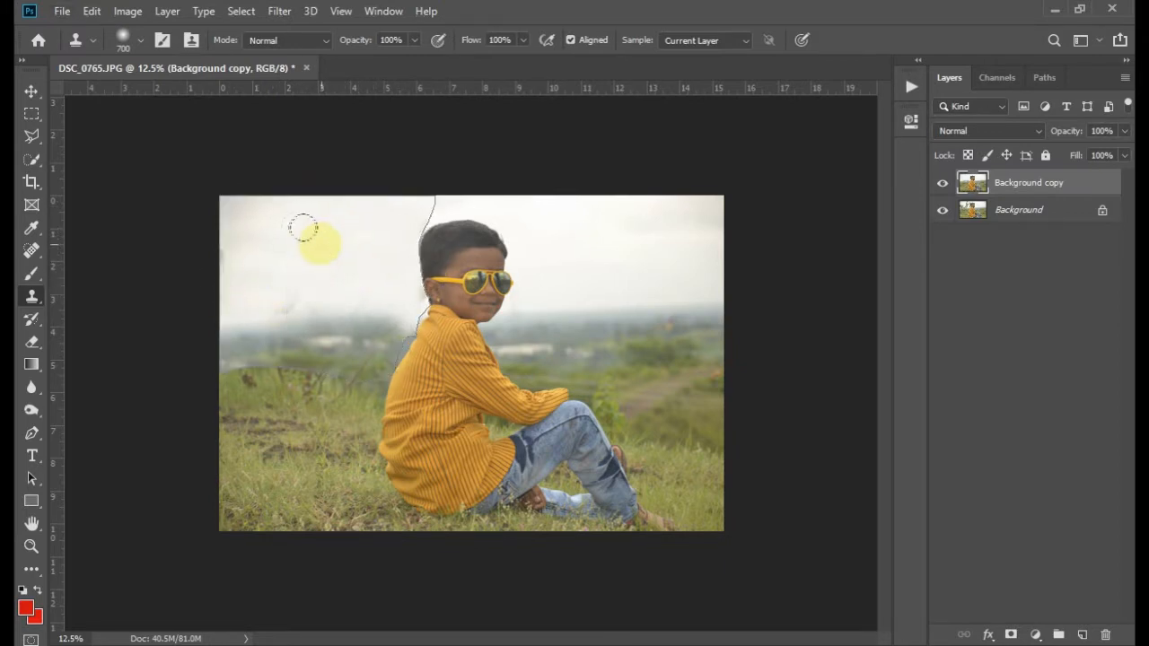
Clone clean sky over the remaining smudges and haze above the horizon behind the boy, and clear the selection.
left_click(307, 241, "alt")
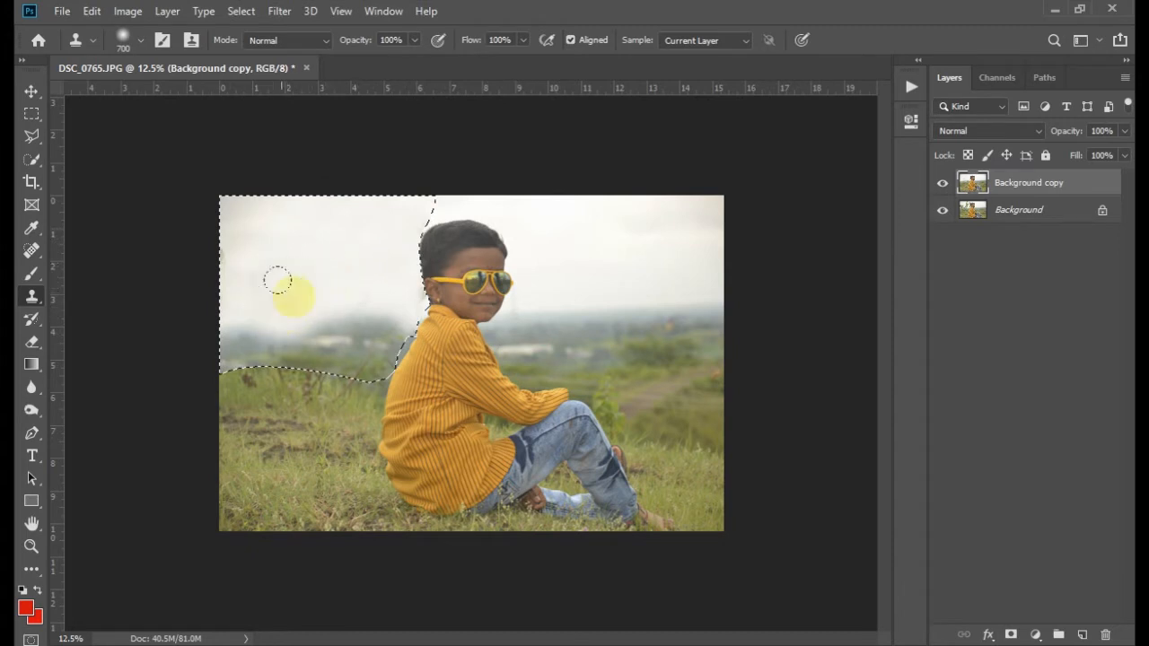
mouse_move(239, 311)
left_mouse_down()
mouse_move(323, 283)
mouse_move(358, 253)
mouse_move(369, 221)
mouse_move(386, 267)
mouse_move(370, 284)
mouse_move(353, 260)
mouse_move(398, 277)
left_mouse_up()
left_click(354, 259, "alt")
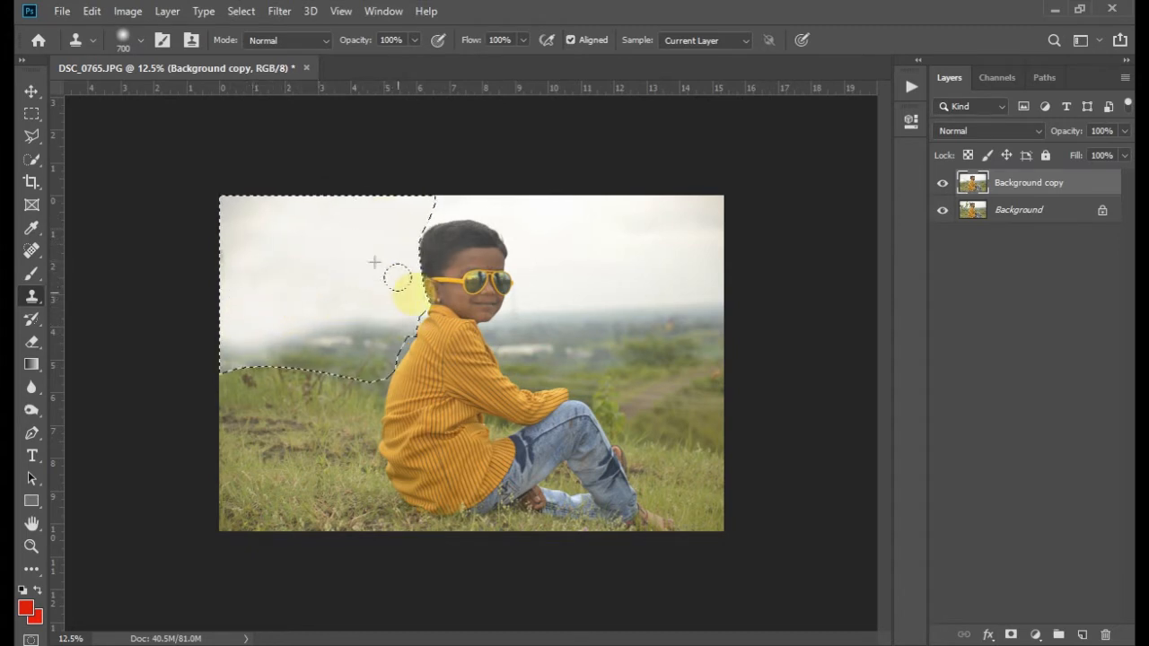
key("ctrl+minus")
key("ctrl+minus")
key("ctrl+minus")
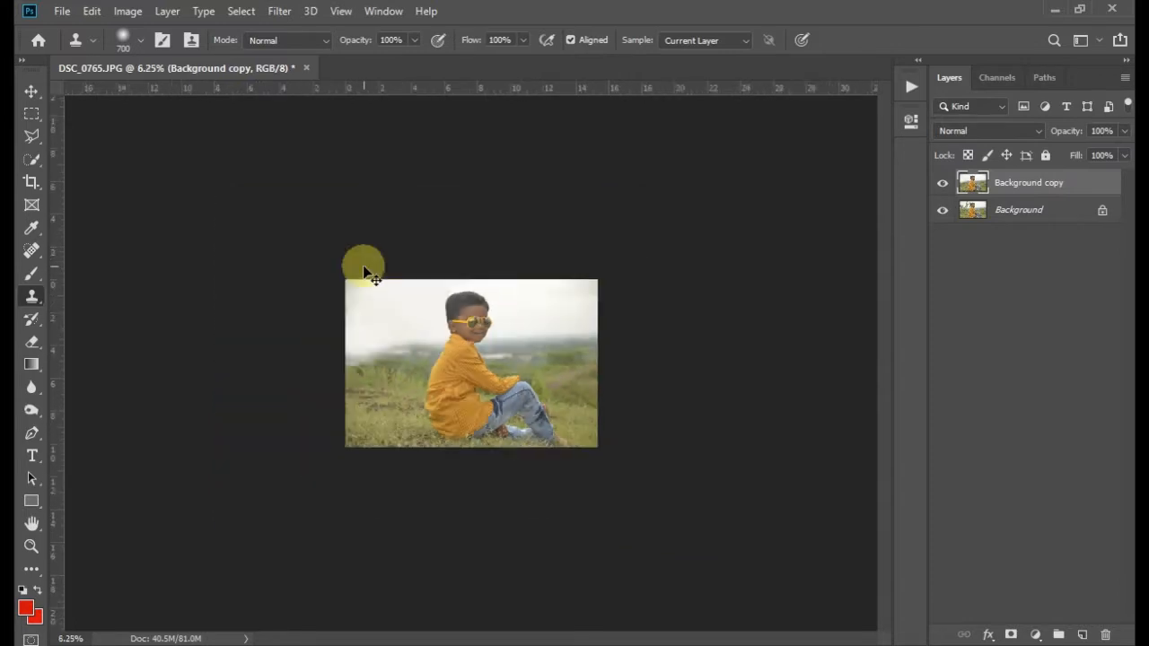
Examine the cloned sky and horizon around the boy, both up close and across the whole photo.
left_click_drag(614, 434, 623, 443)
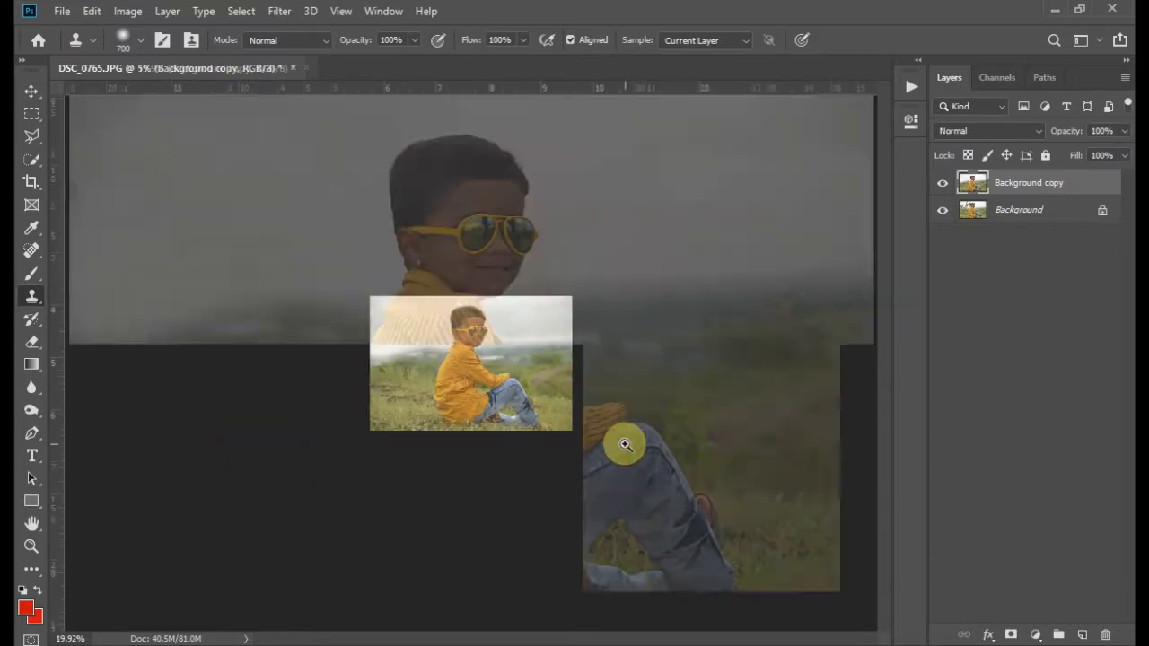
left_click_drag(355, 139, 536, 361)
key("ctrl+minus")
key("ctrl+minus")
key("ctrl+minus")
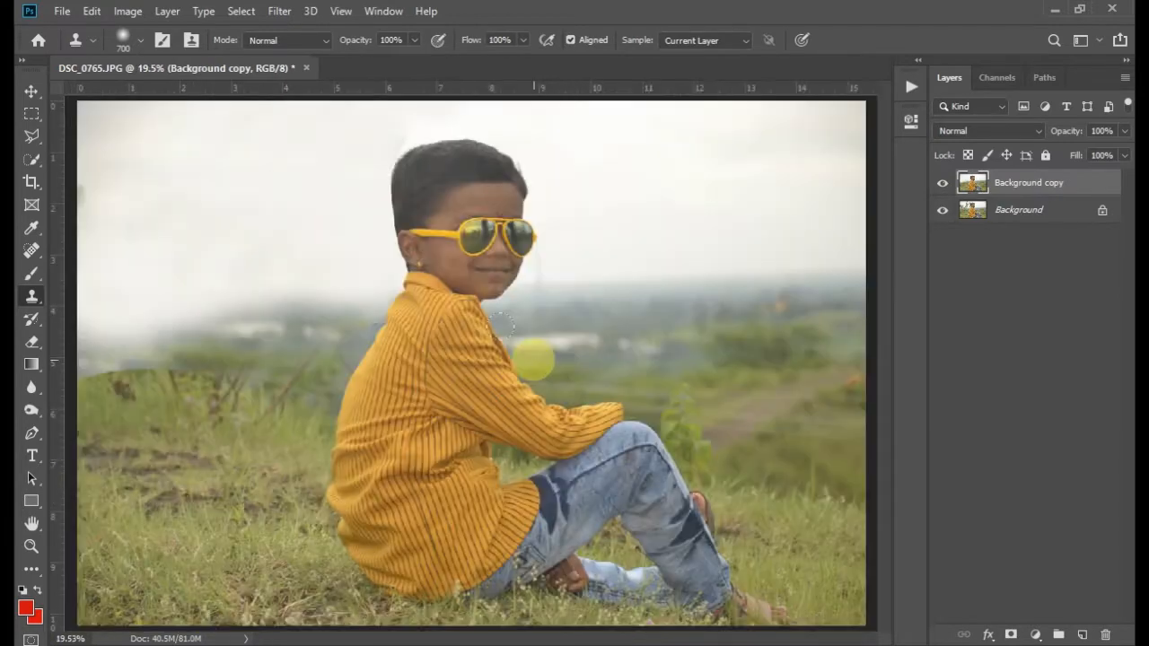
key("ctrl+minus")
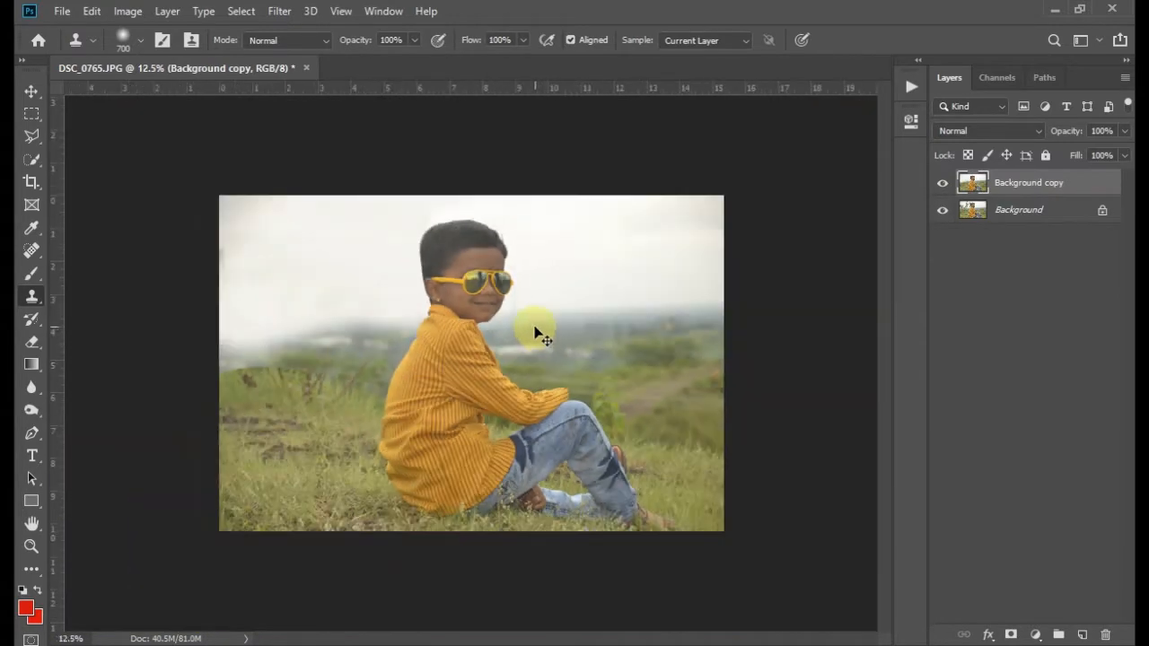
left_click_drag(251, 207, 682, 476)
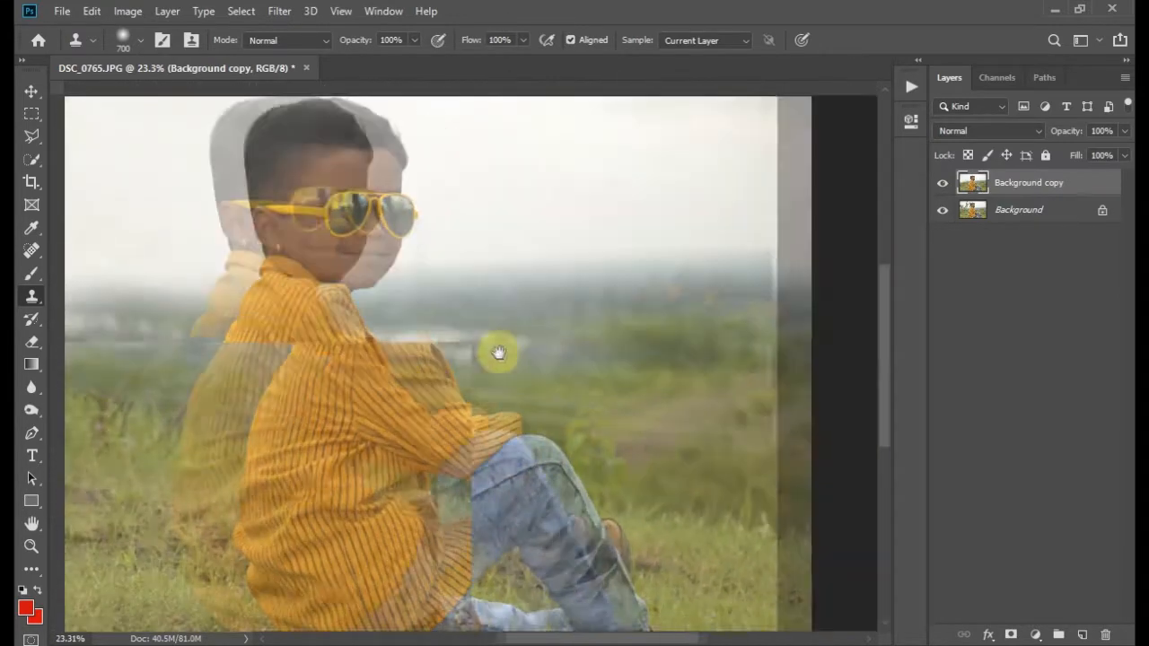
key("ctrl+minus")
key("ctrl+minus")
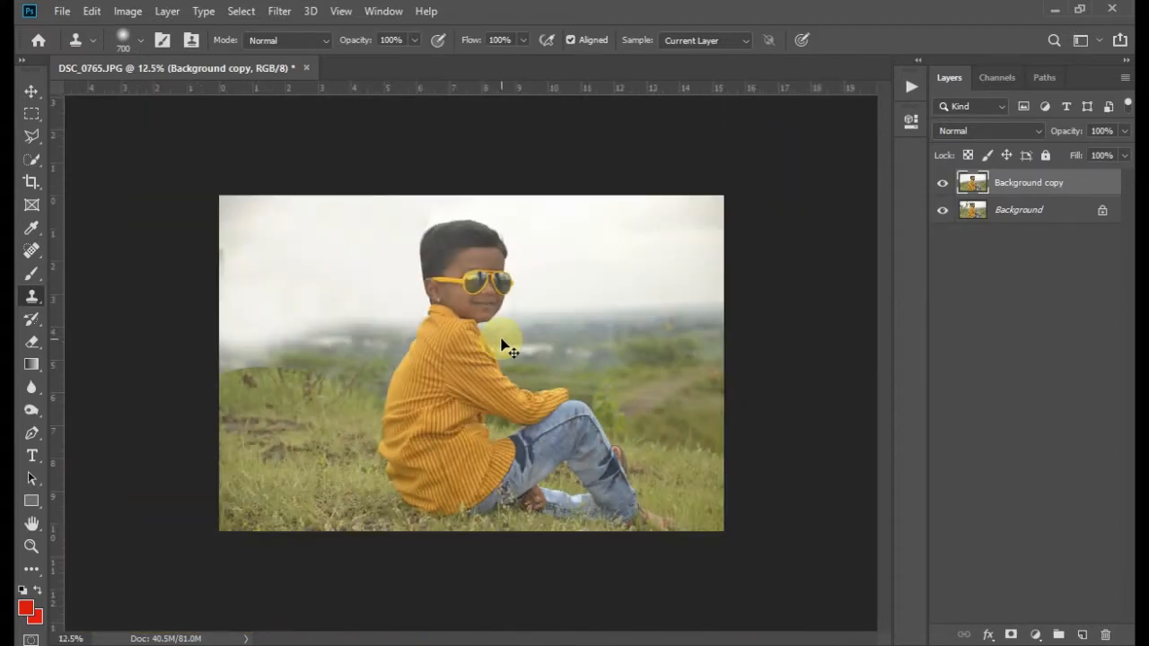
left_click(33, 92)
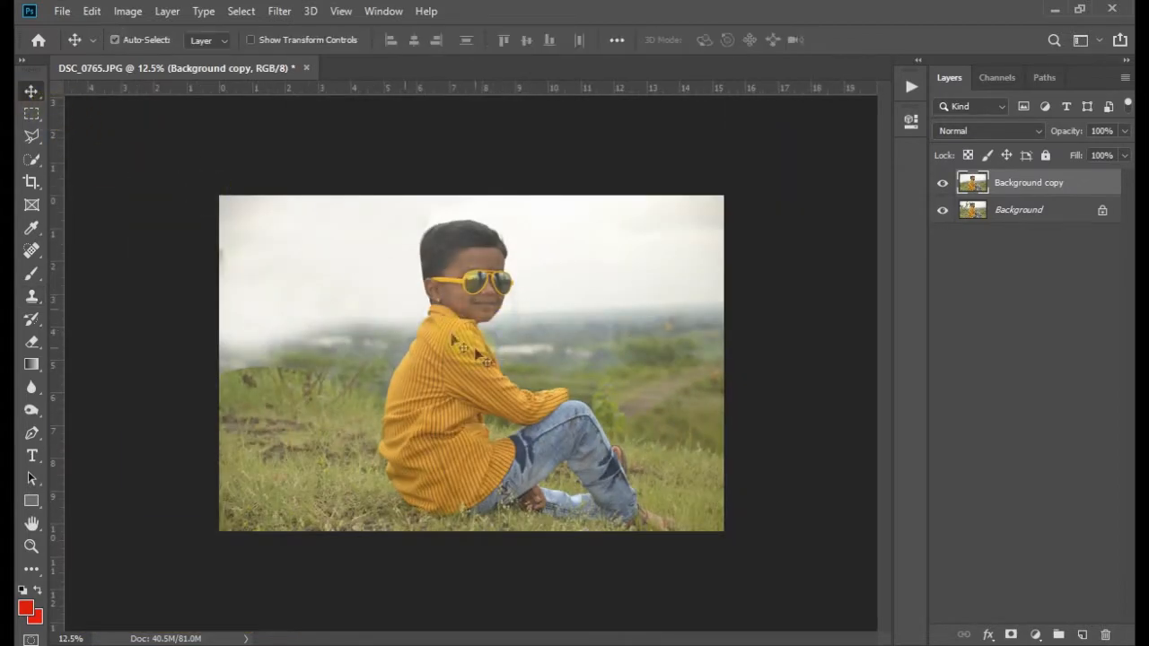
key("ctrl+l")
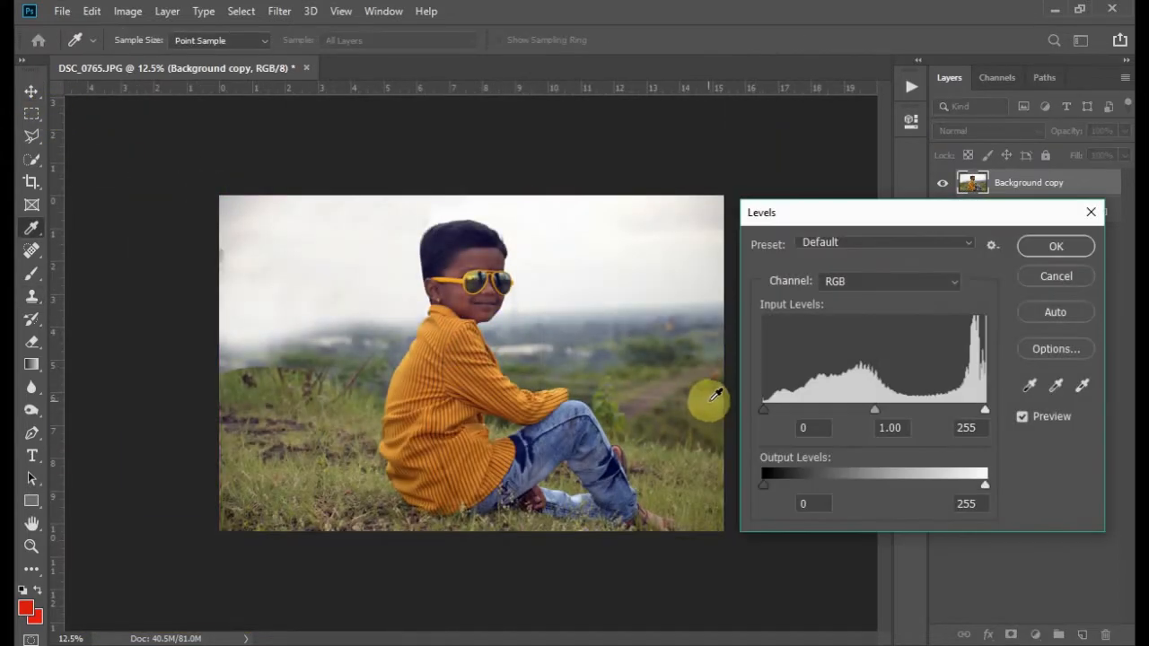
key("Escape")
key("ctrl+z")
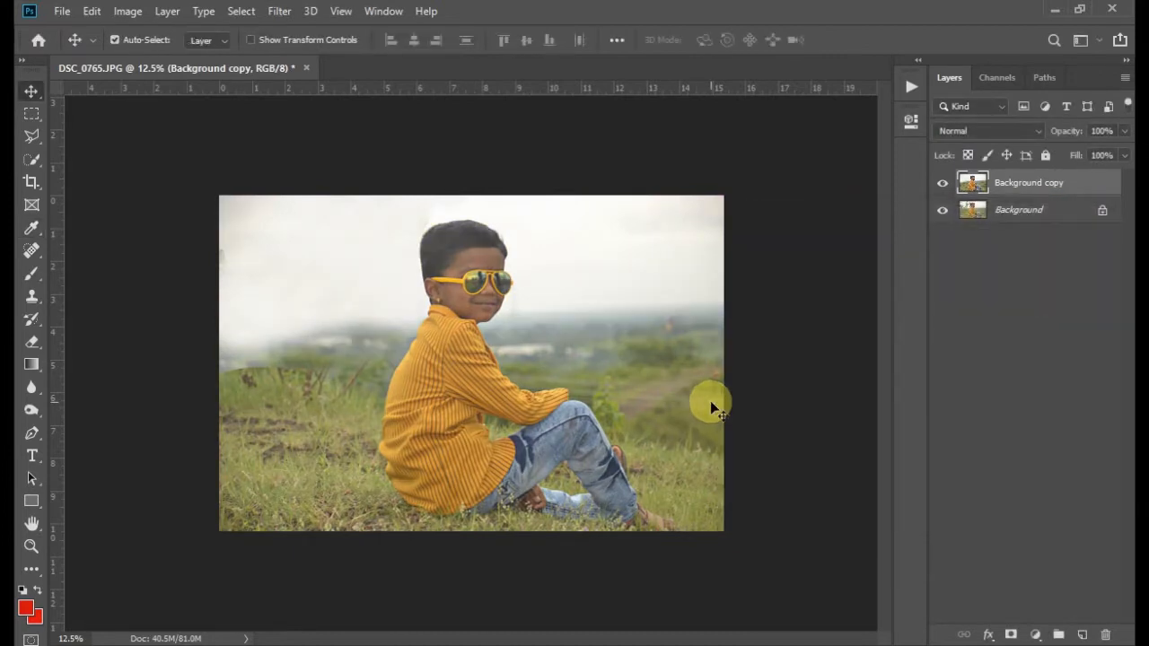
Open the Camera Raw filter on the duplicate layer and set exposure to +0.50 and temperature to +3.
key("ctrl+z")
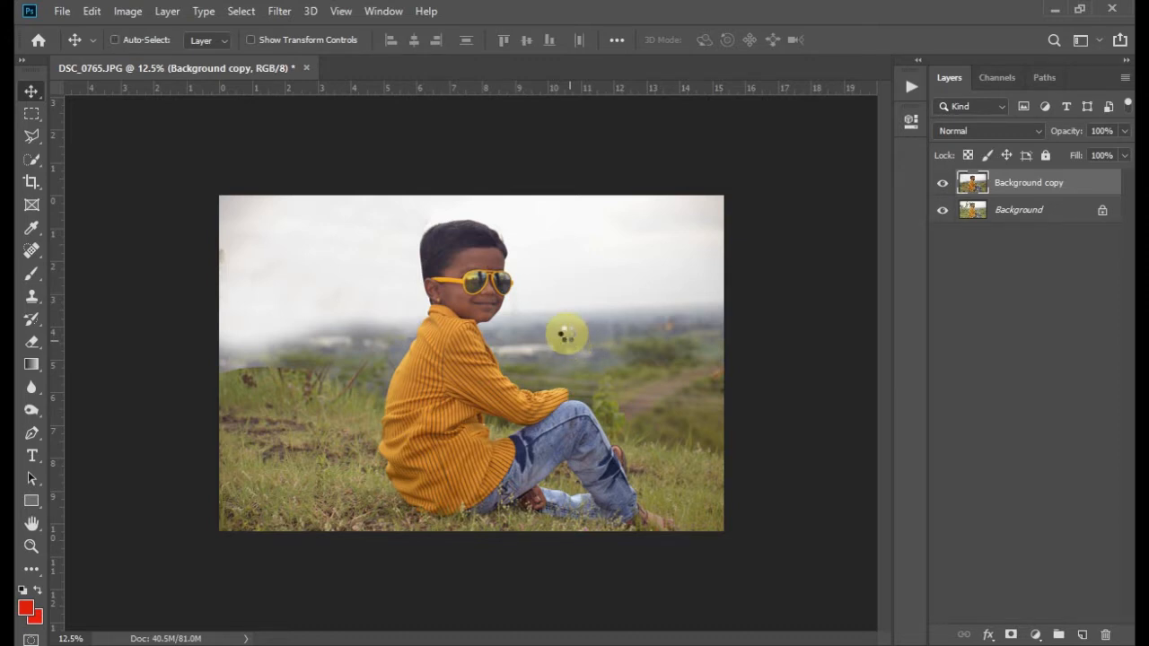
key("shift+ctrl+a")
left_click_drag(380, 162, 758, 329)
left_click(999, 421)
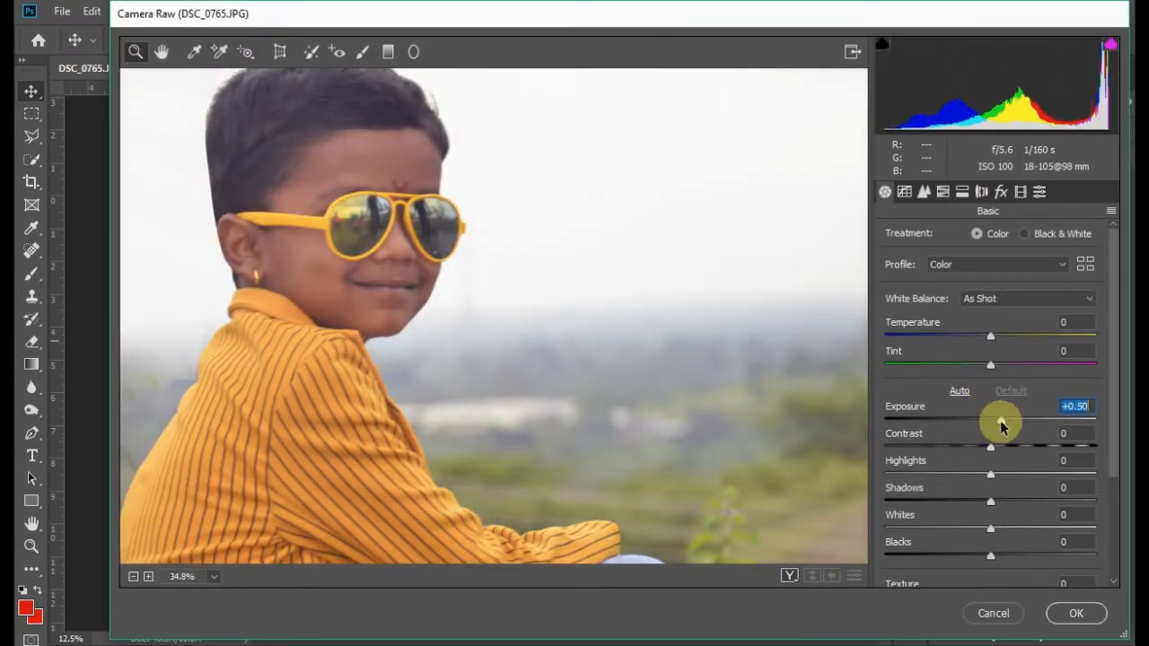
left_click(989, 334)
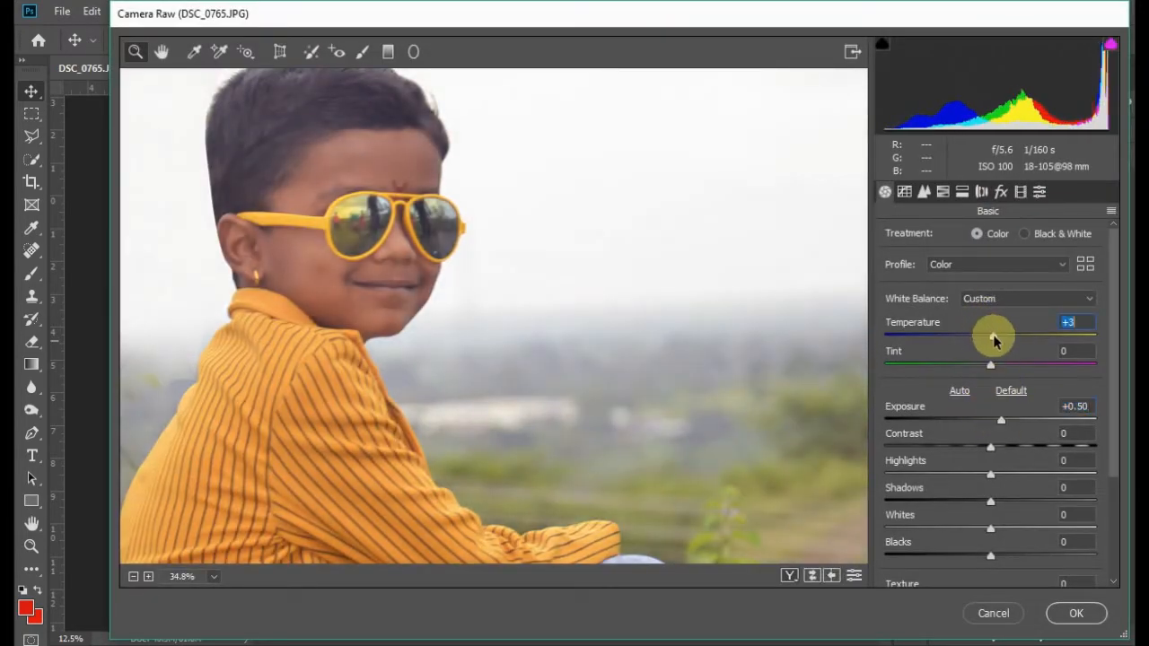
Set the highlights to -22 and the shadows to -21, and apply the Camera Raw adjustments.
scroll(978, 355, "down", 3)
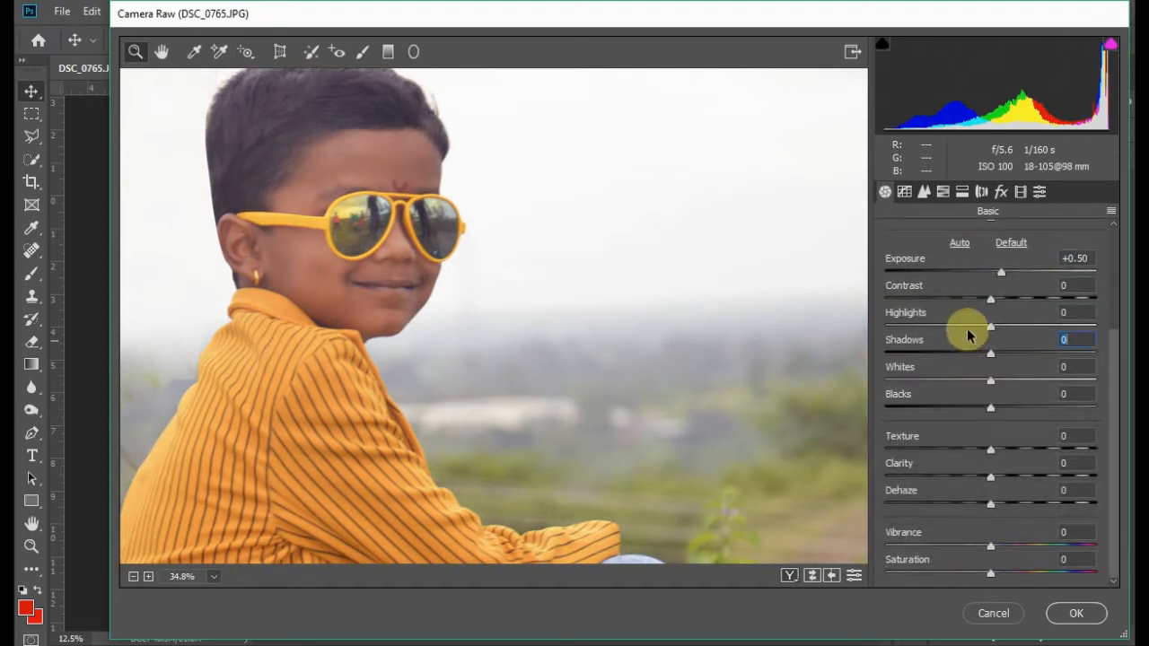
left_click(968, 326)
left_click(967, 353)
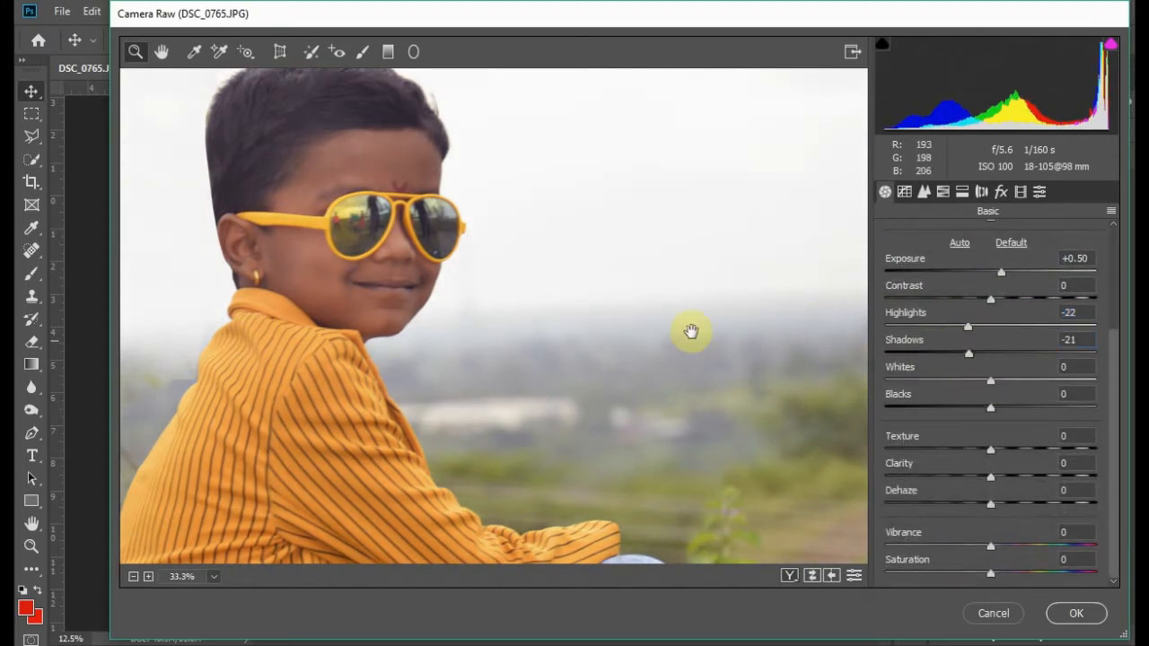
key("ctrl+minus")
key("ctrl+minus")
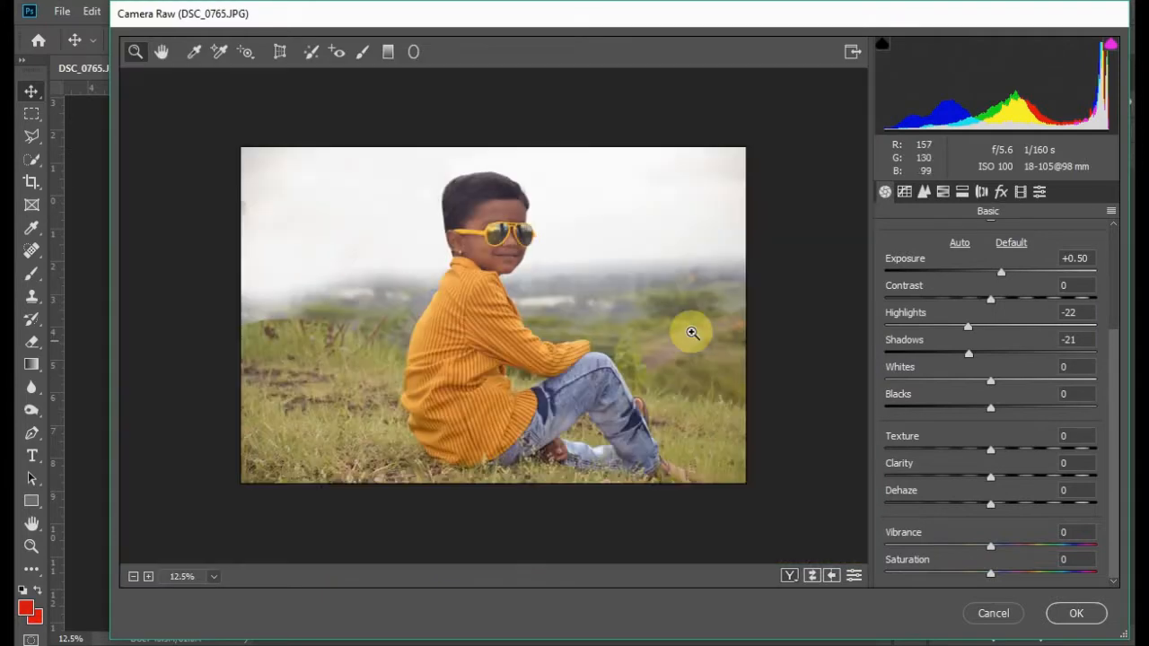
left_click(1070, 614)
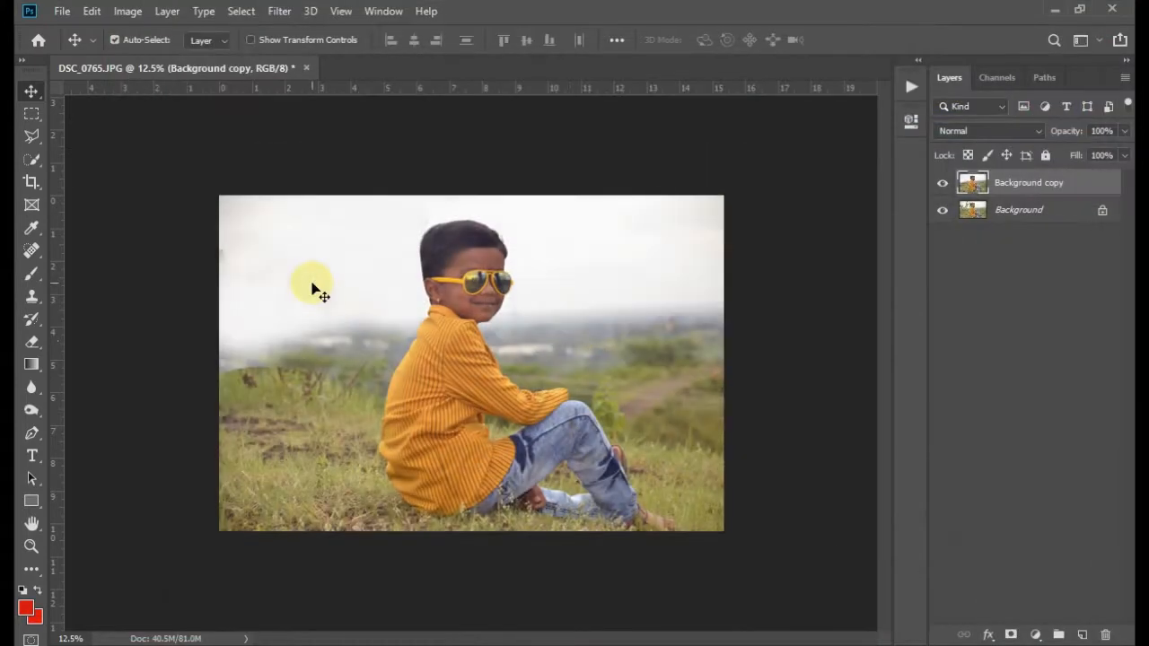
Heal along the hard upper edge of the grass behind the boy using a 100 px content-aware Spot Healing Brush.
left_click_drag(106, 322, 487, 419)
key("ctrl+r")
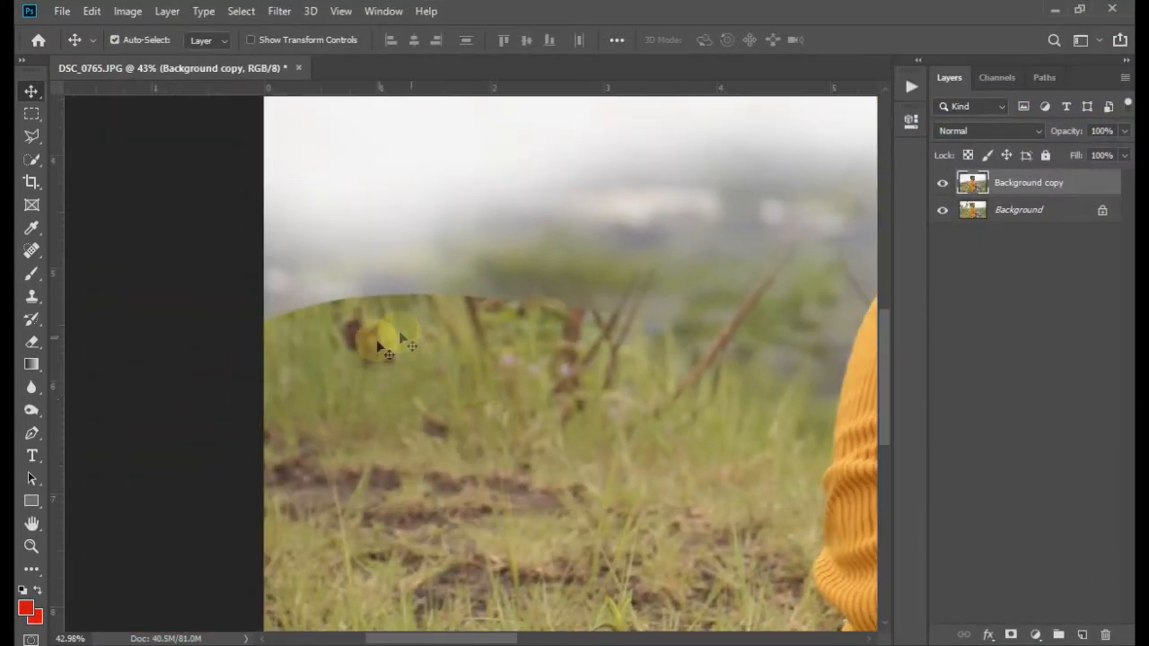
key("j")
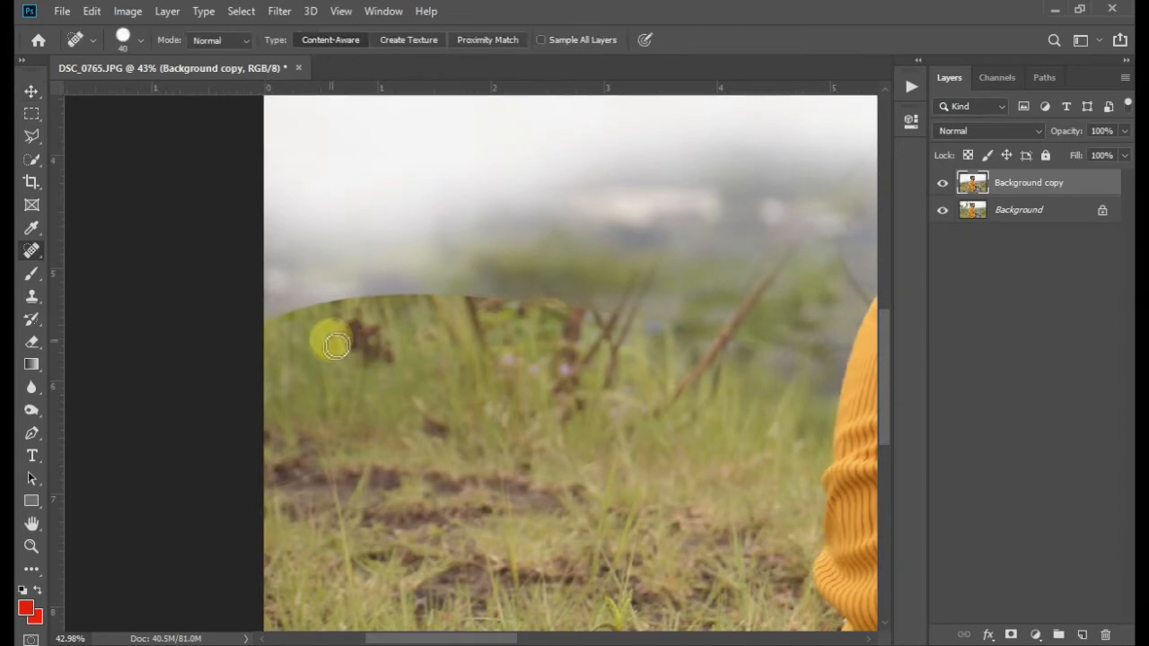
key("bracketright")
key("bracketright")
key("bracketright")
key("bracketright")
key("bracketright")
key("bracketright")
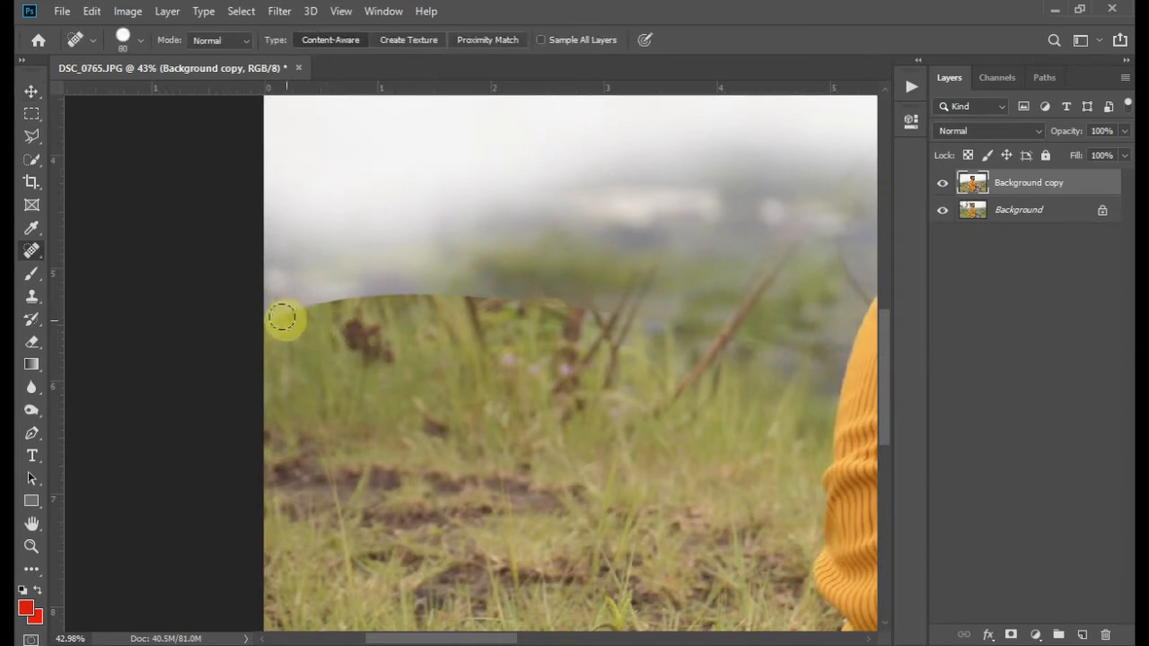
mouse_move(279, 316)
left_mouse_down()
mouse_move(354, 308)
mouse_move(741, 339)
left_mouse_up()
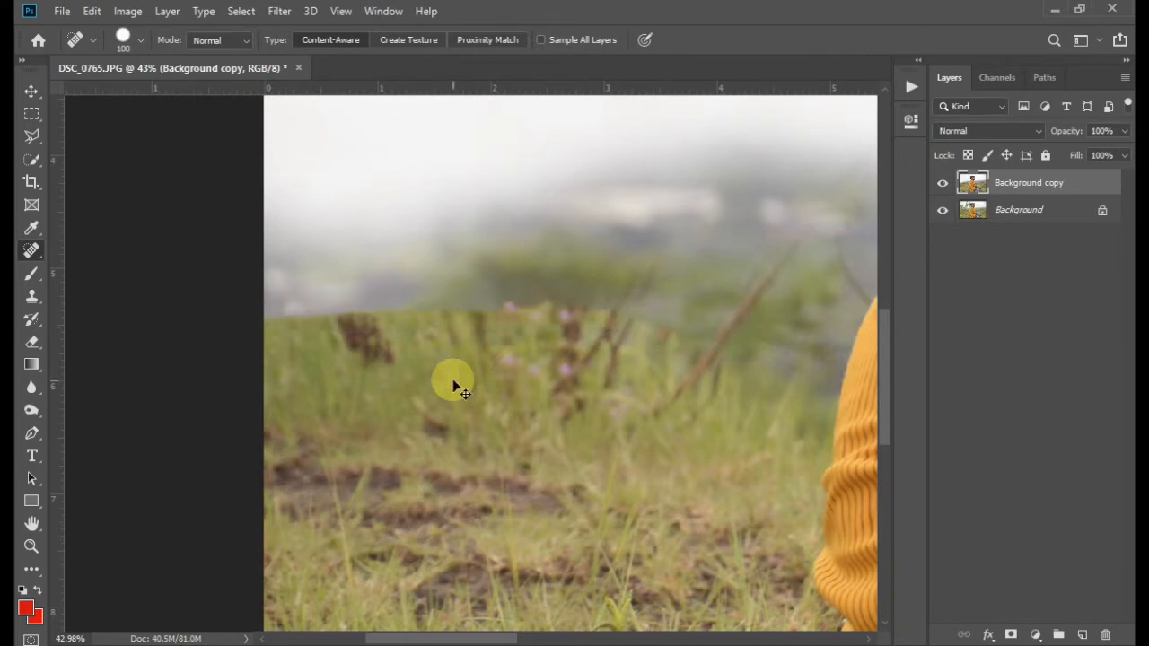
Clone grass upward over the hard grass edge and bare stems behind the boy with a 300 px Clone Stamp brush.
scroll(453, 385, "down", 2)
key("a")
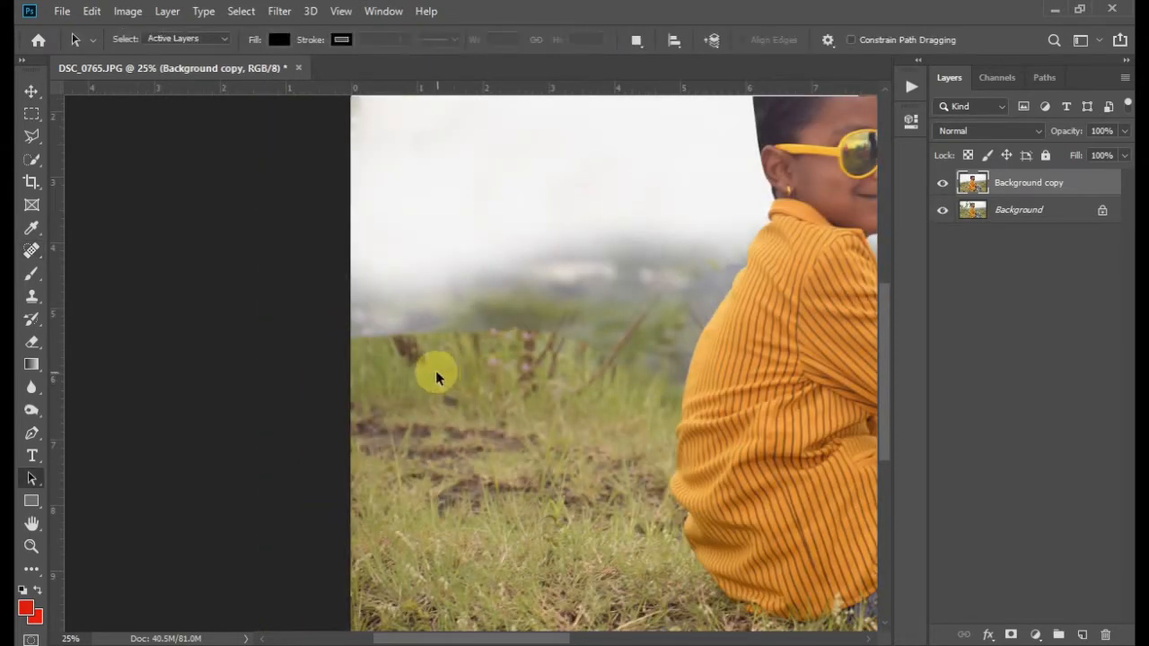
key("s")
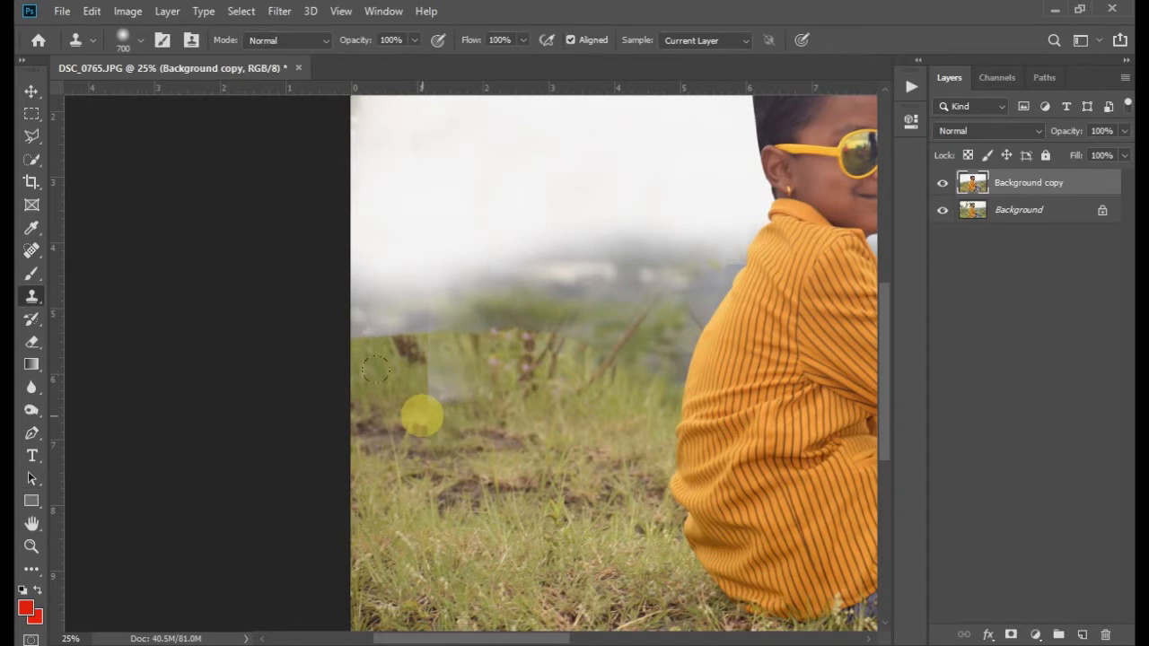
key("bracketleft")
key("bracketleft")
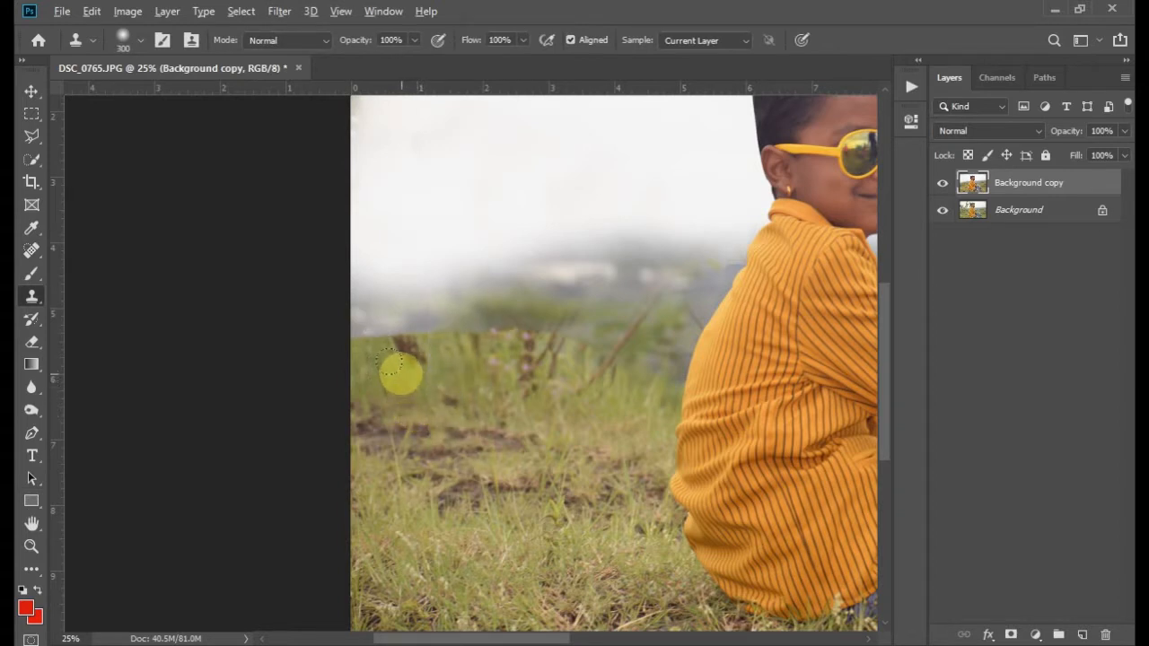
mouse_move(387, 357)
left_mouse_down()
mouse_move(359, 317)
mouse_move(518, 320)
mouse_move(451, 351)
mouse_move(570, 335)
left_mouse_up()
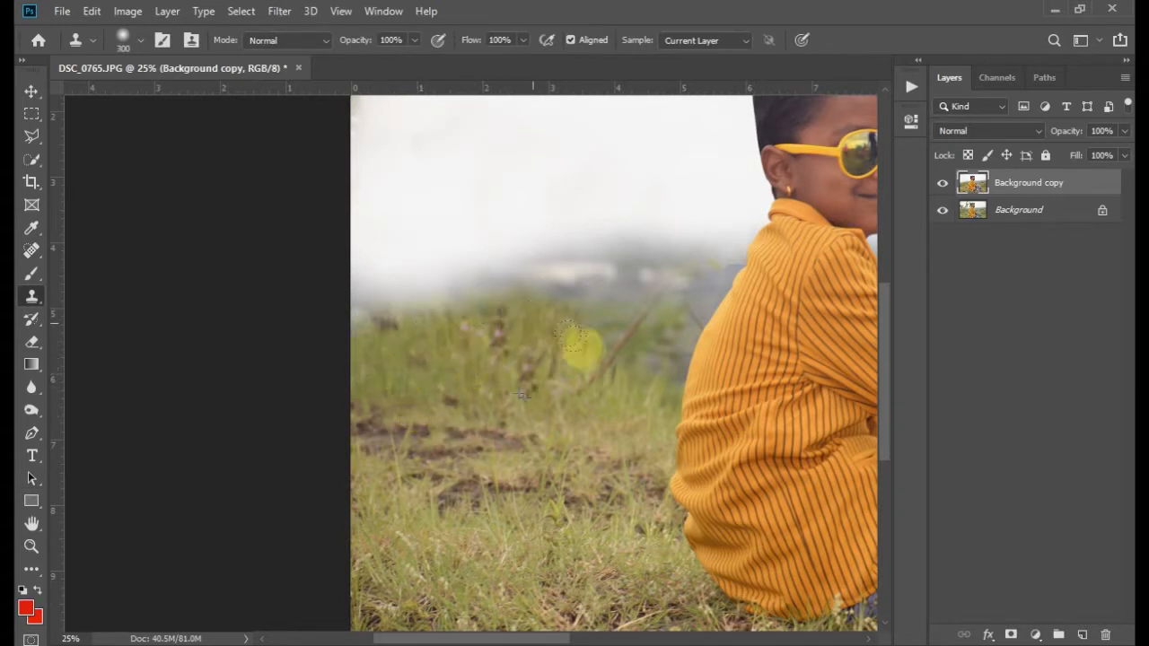
Switch to File Explorer and place the mountain lake landscape image from the 01-10-2021 folder into the boy's photo.
key("ctrl+minus")
key("ctrl+minus")
key("ctrl+minus")
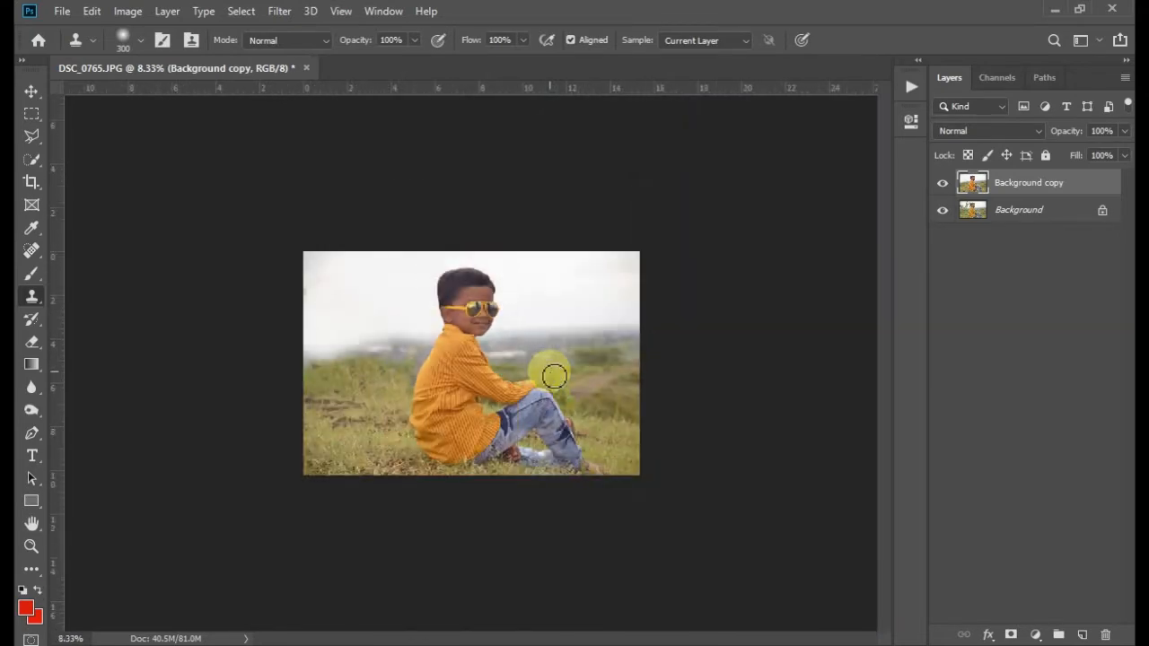
left_click_drag(271, 246, 800, 532)
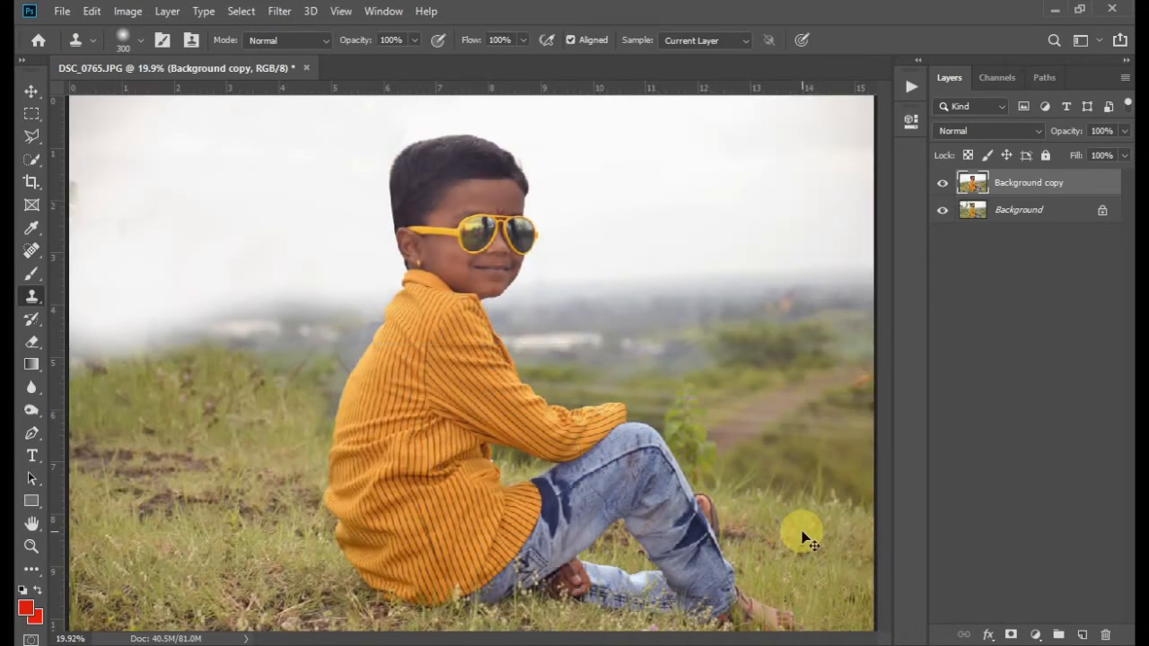
key("ctrl+minus")
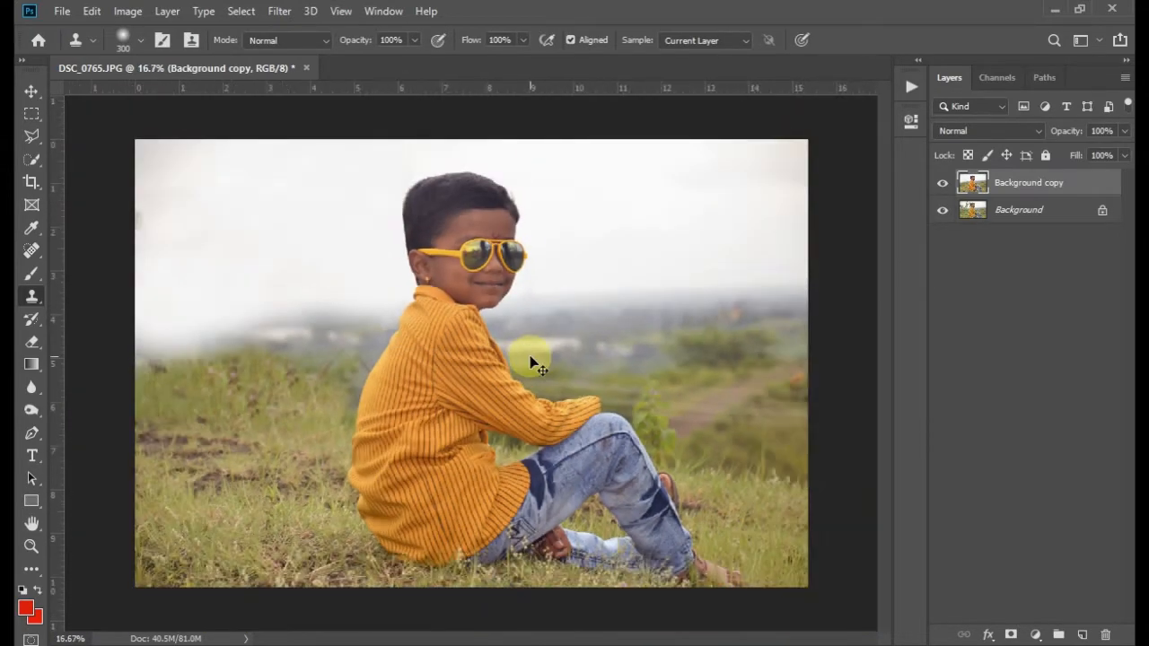
key("alt+Tab")
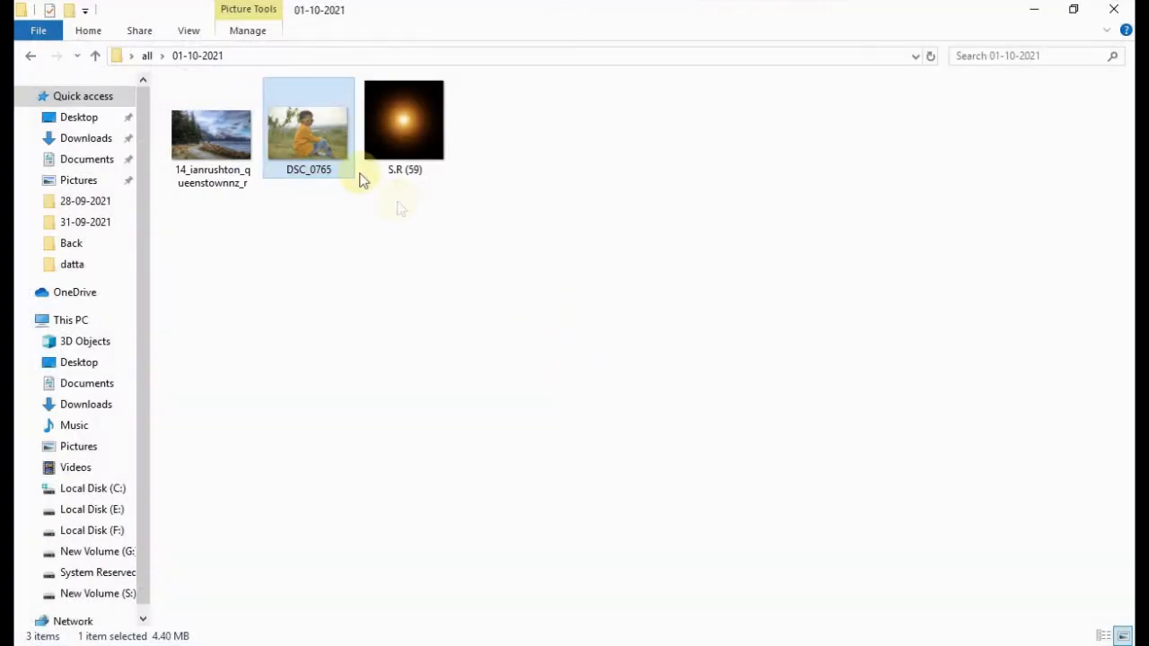
left_click(213, 139)
left_click_drag(212, 139, 364, 442)
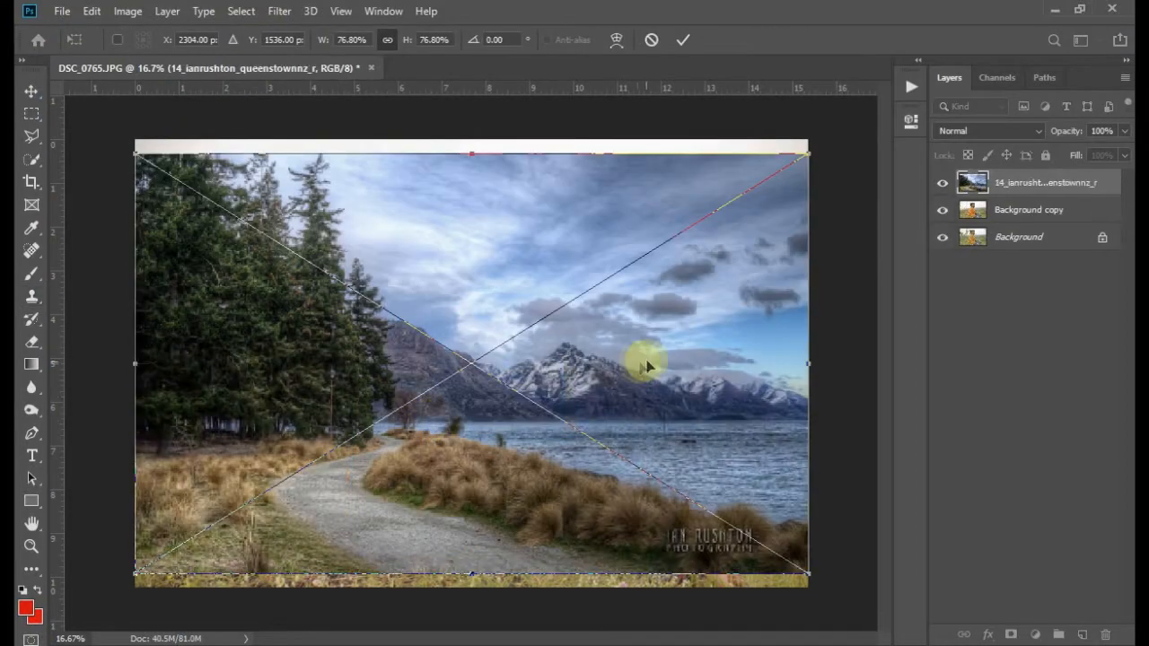
Enlarge the placed landscape proportionally to 147.74% and position it so its mountains and cloudy sky cover the whole photo.
left_click_drag(646, 367, 626, 354)
key("ctrl+minus")
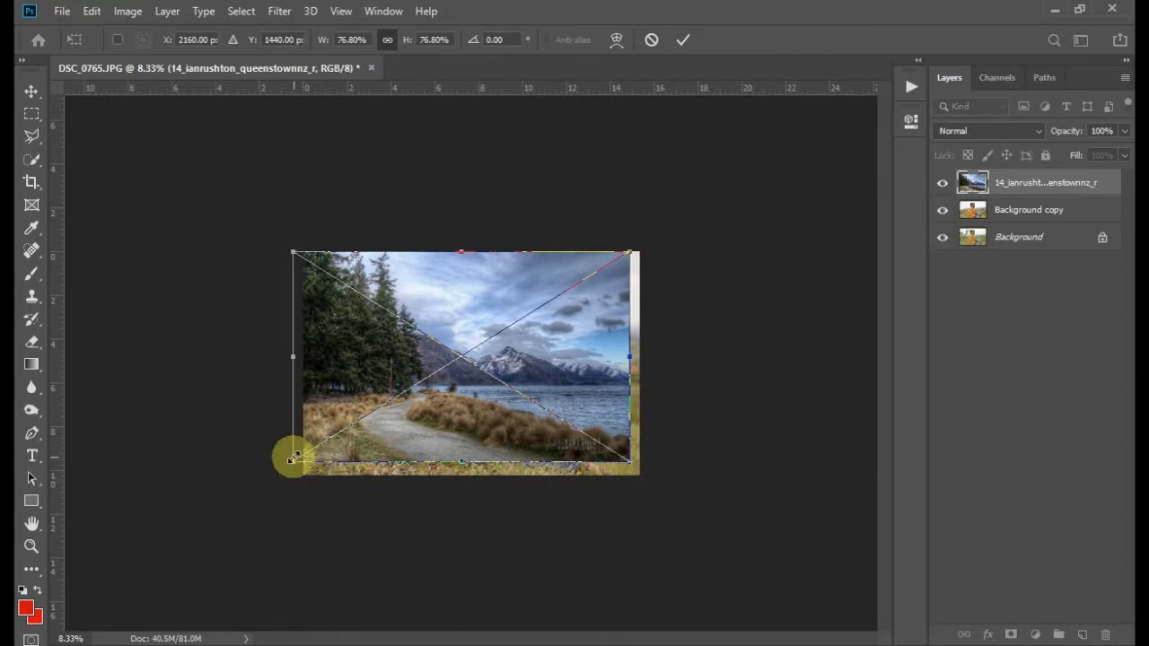
left_click_drag(293, 459, 141, 559)
left_click_drag(638, 374, 536, 397)
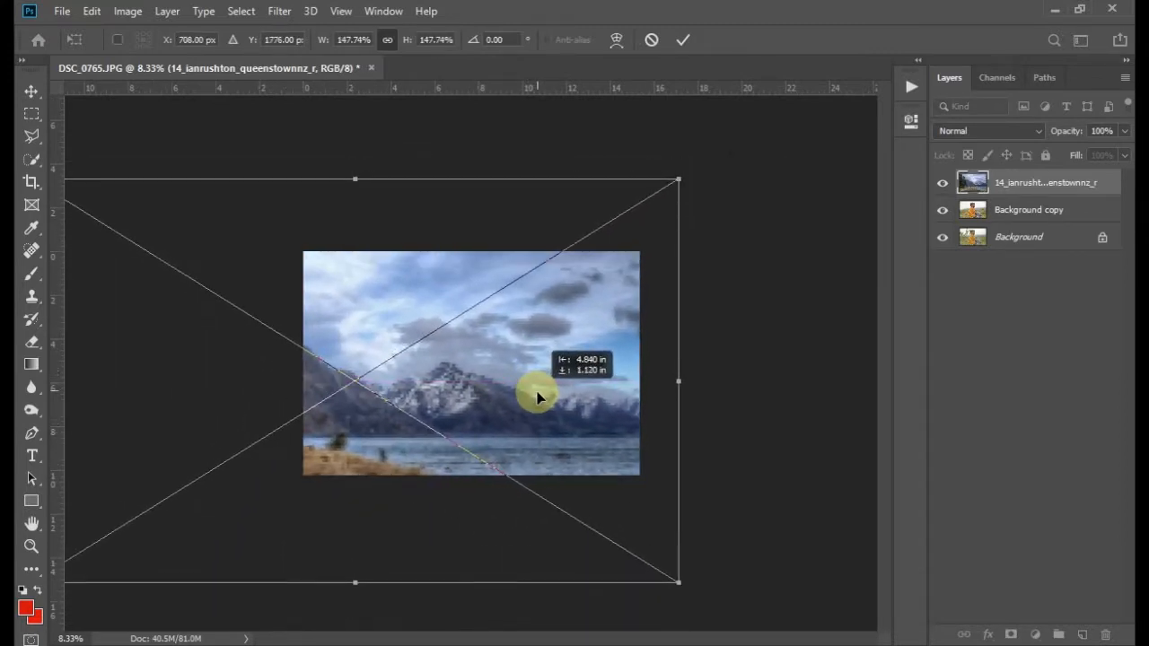
key("s")
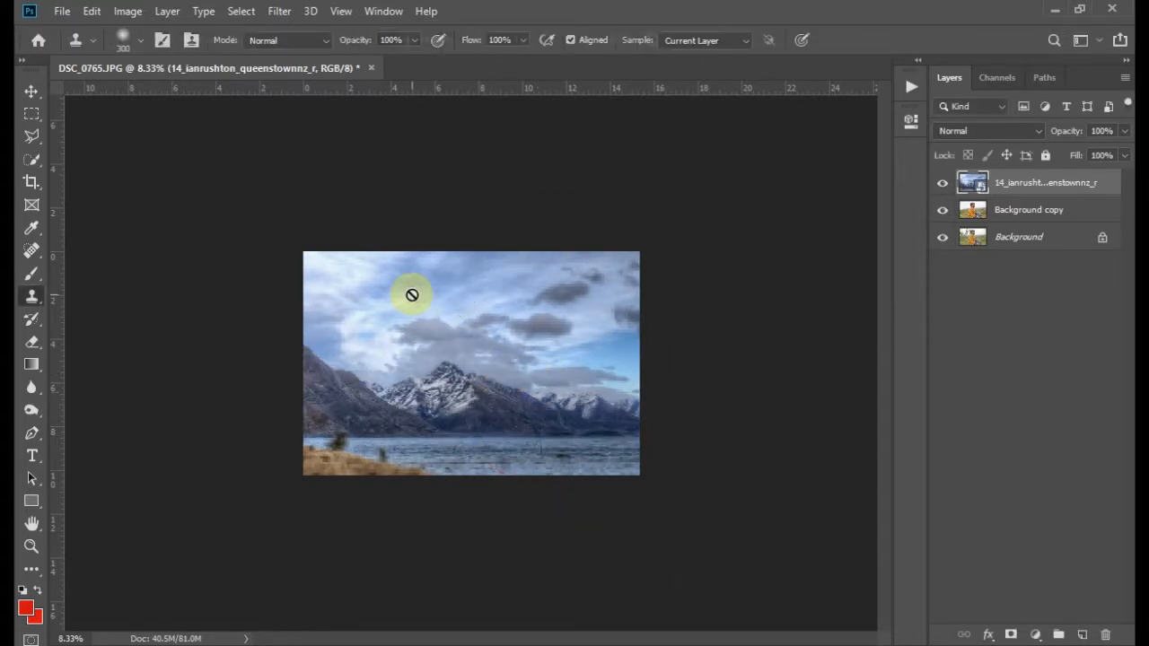
left_click_drag(434, 291, 710, 493)
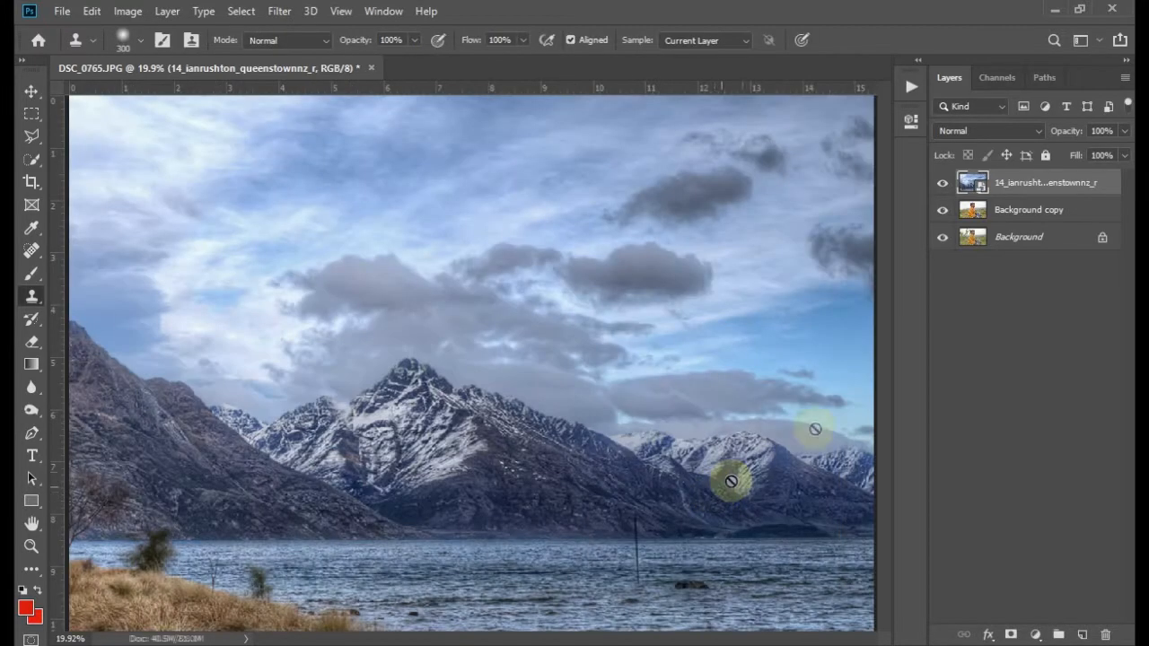
Rasterize the landscape layer and set its blend mode to Linear Burn.
right_click(1002, 183)
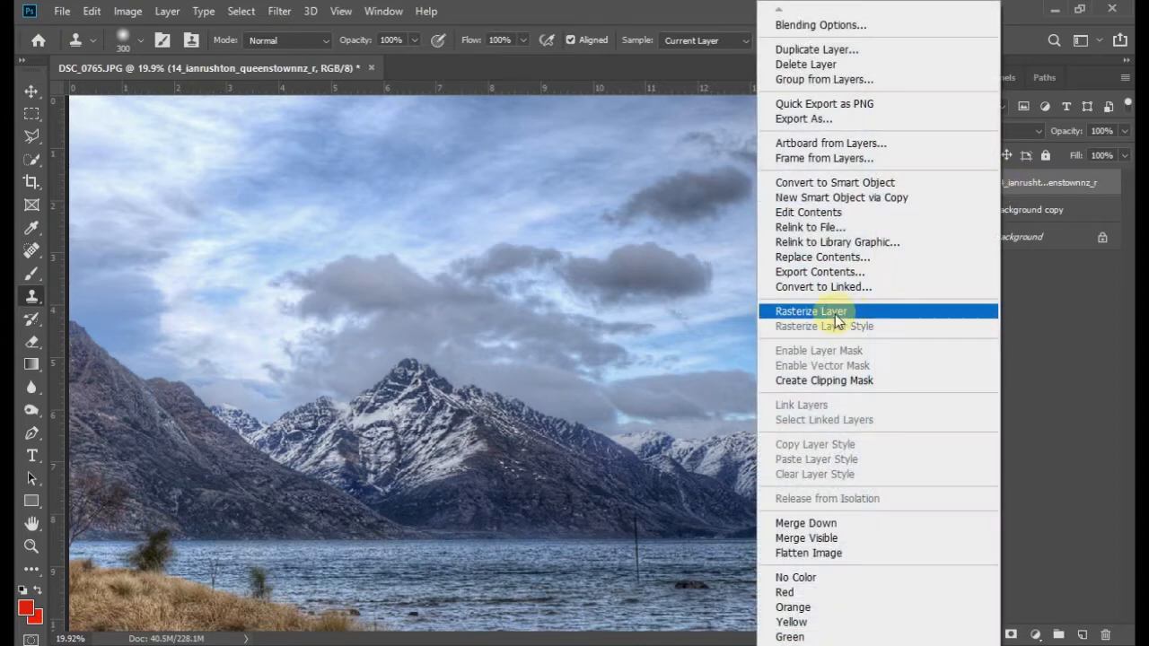
left_click(834, 311)
left_click(972, 130)
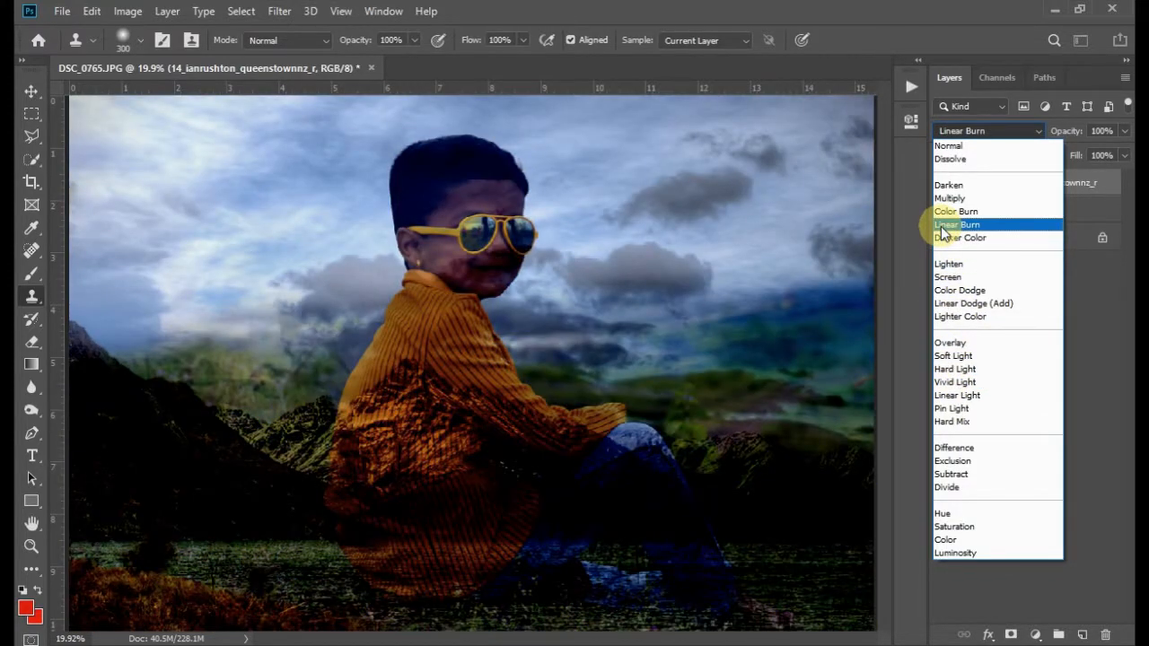
left_click(942, 229)
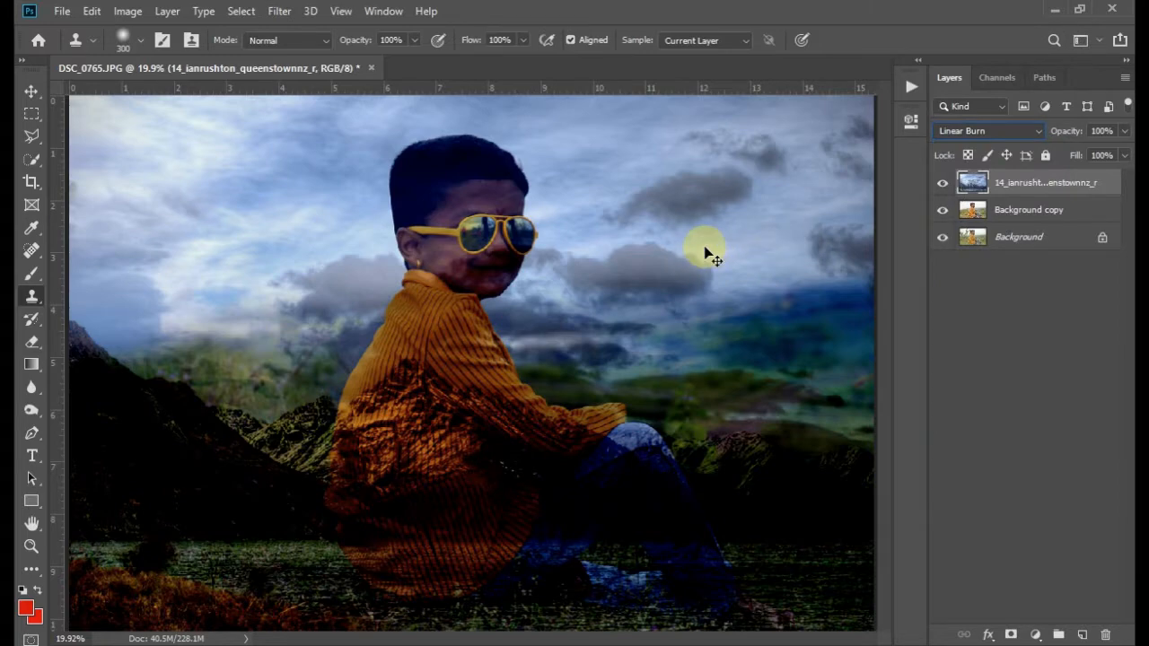
key("ctrl+minus")
key("ctrl+minus")
key("ctrl+minus")
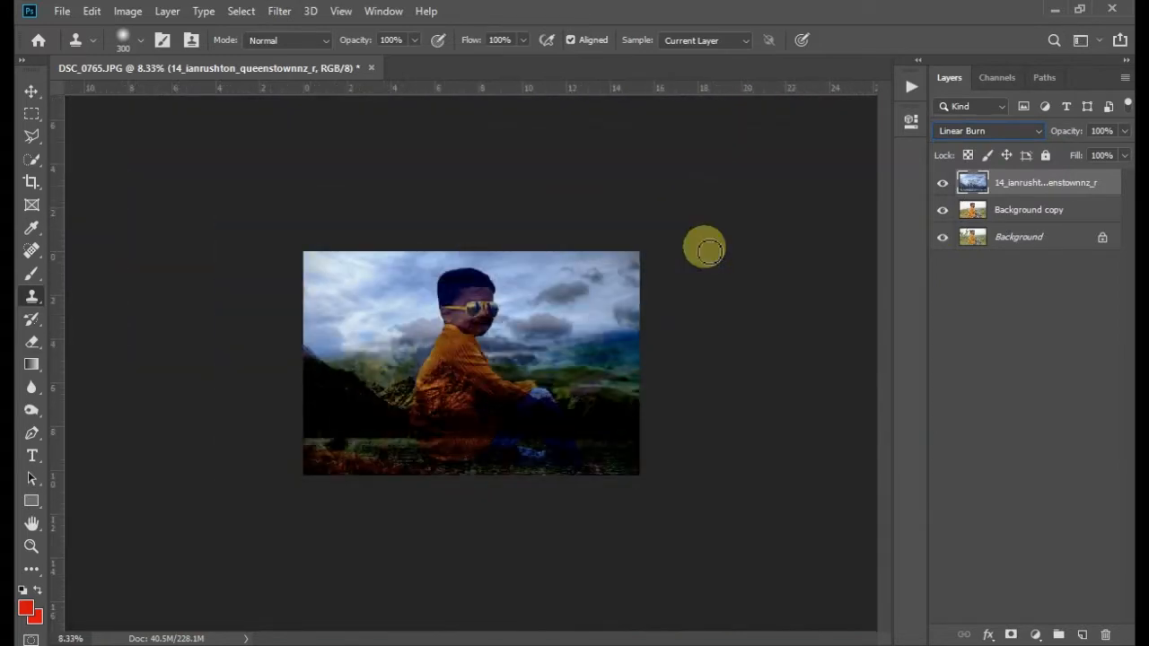
Hide the landscape layer and select the background around the boy on the Background copy layer using a 25 px Quick Selection brush.
left_click(942, 184)
left_click(1018, 220)
key("ctrl+plus")
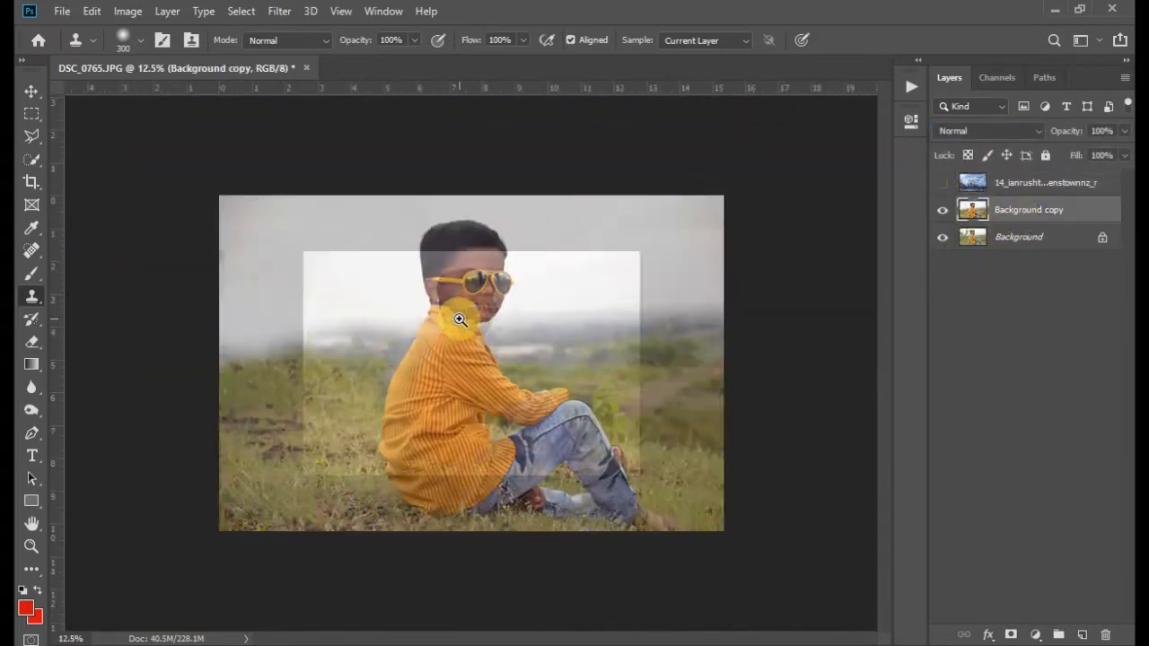
key("w")
key("alt+w")
left_click(341, 265)
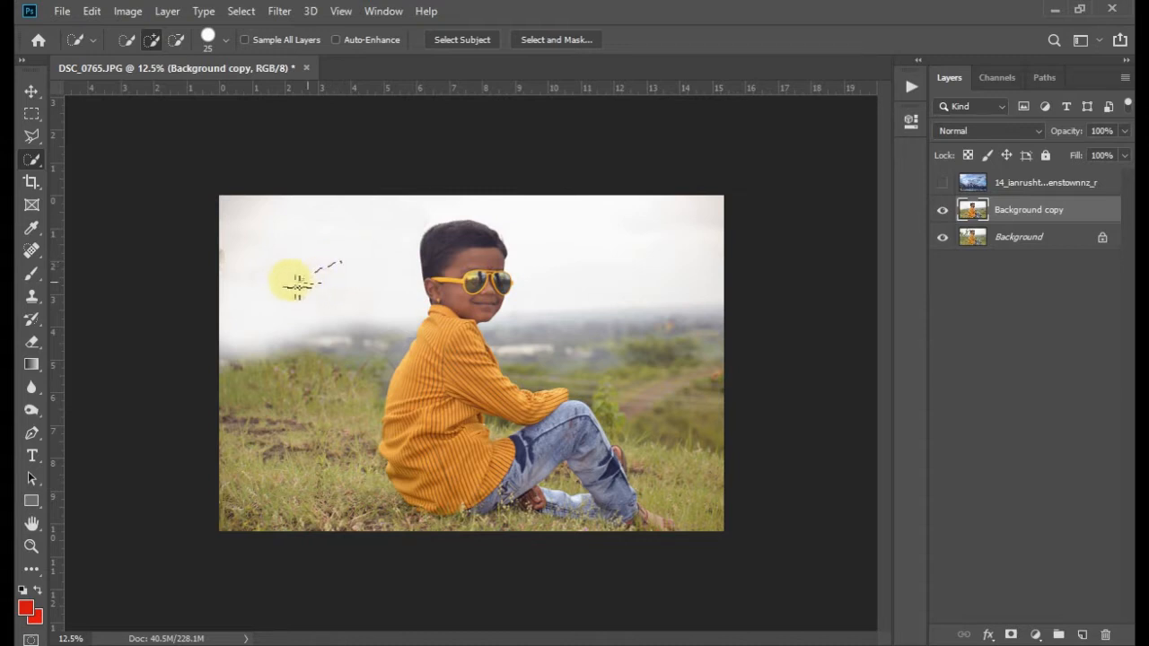
mouse_move(254, 309)
left_mouse_down()
mouse_move(300, 310)
mouse_move(446, 258)
mouse_move(443, 217)
left_mouse_up()
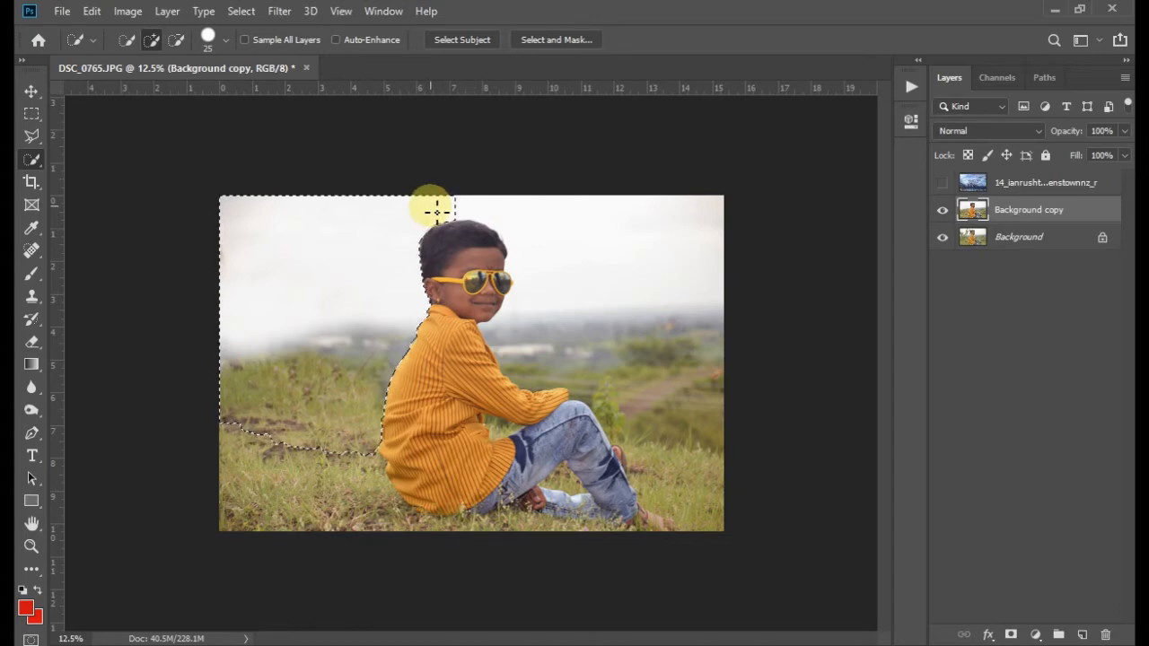
mouse_move(581, 220)
left_mouse_down()
mouse_move(653, 265)
mouse_move(694, 314)
left_mouse_up()
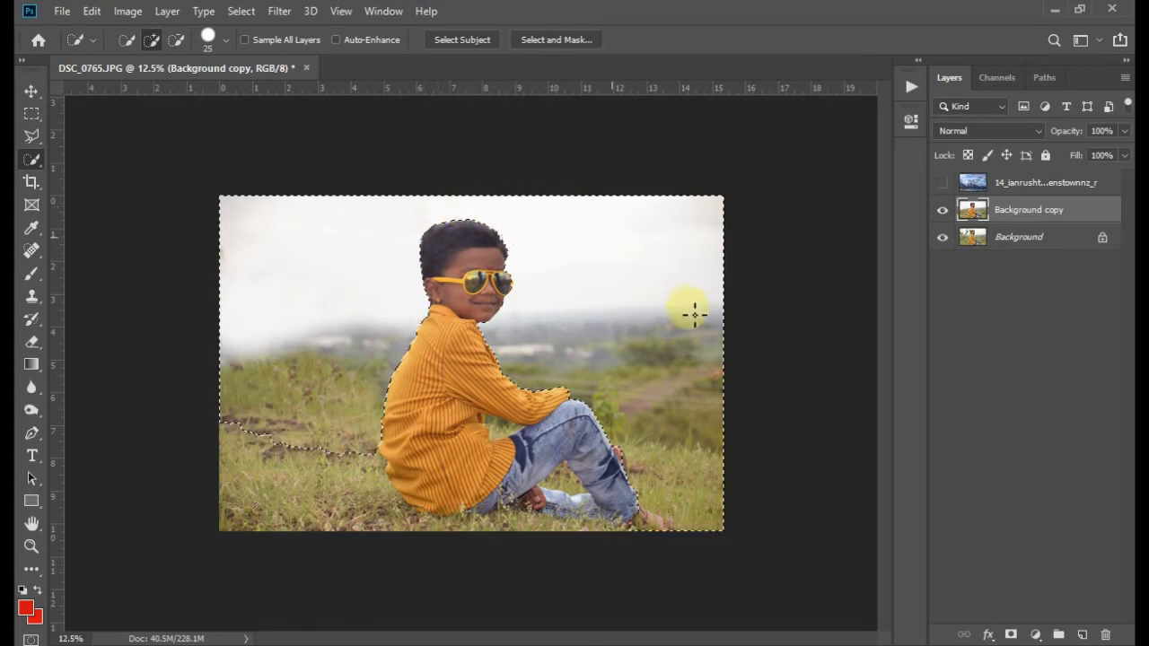
left_click_drag(353, 203, 685, 293)
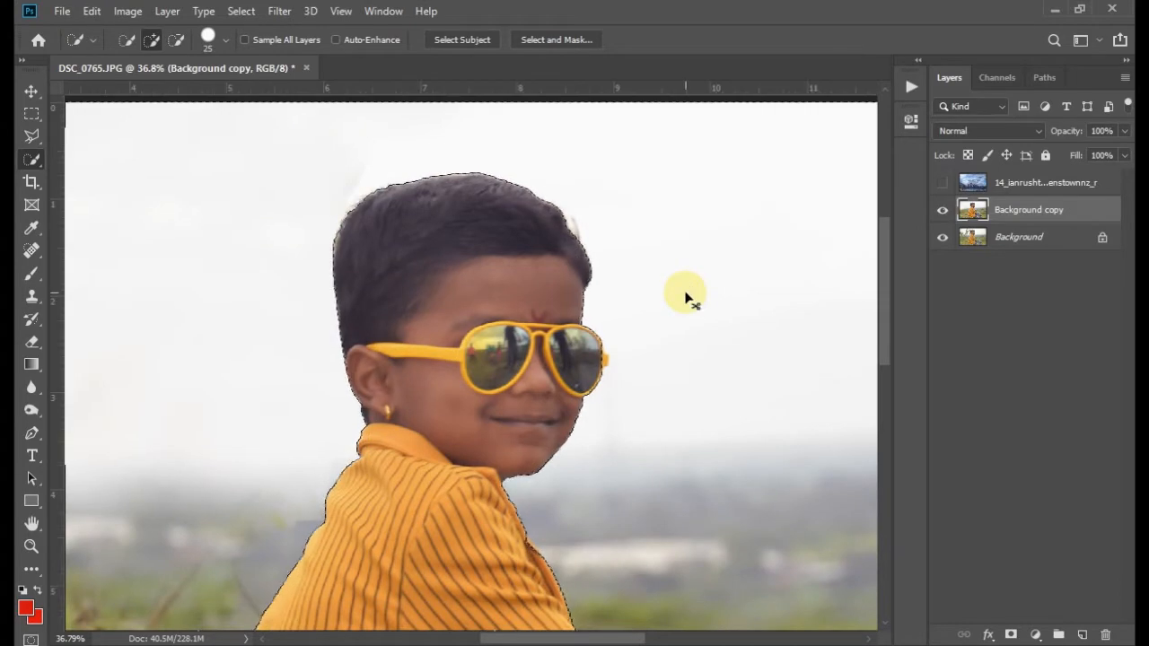
key("ctrl+minus")
key("ctrl+minus")
key("ctrl+minus")
key("ctrl+minus")
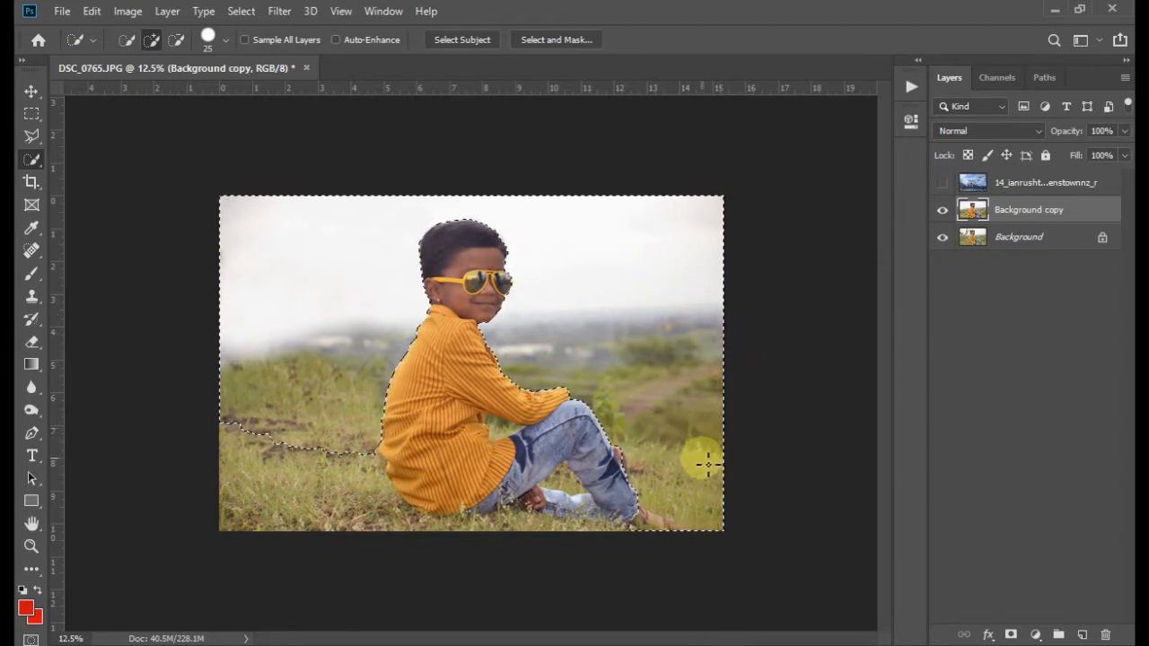
Subtract the ground below the horizon on both sides of the boy from the selection using the Polygonal Lasso.
key("alt+l")
key("Escape")
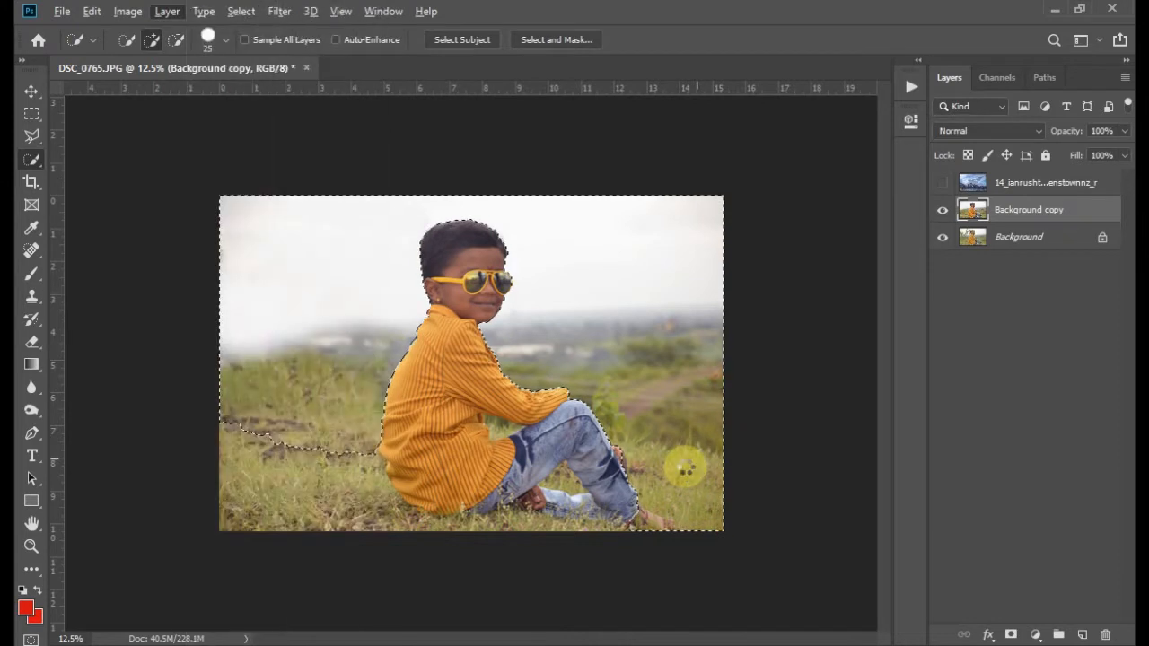
left_click(165, 320)
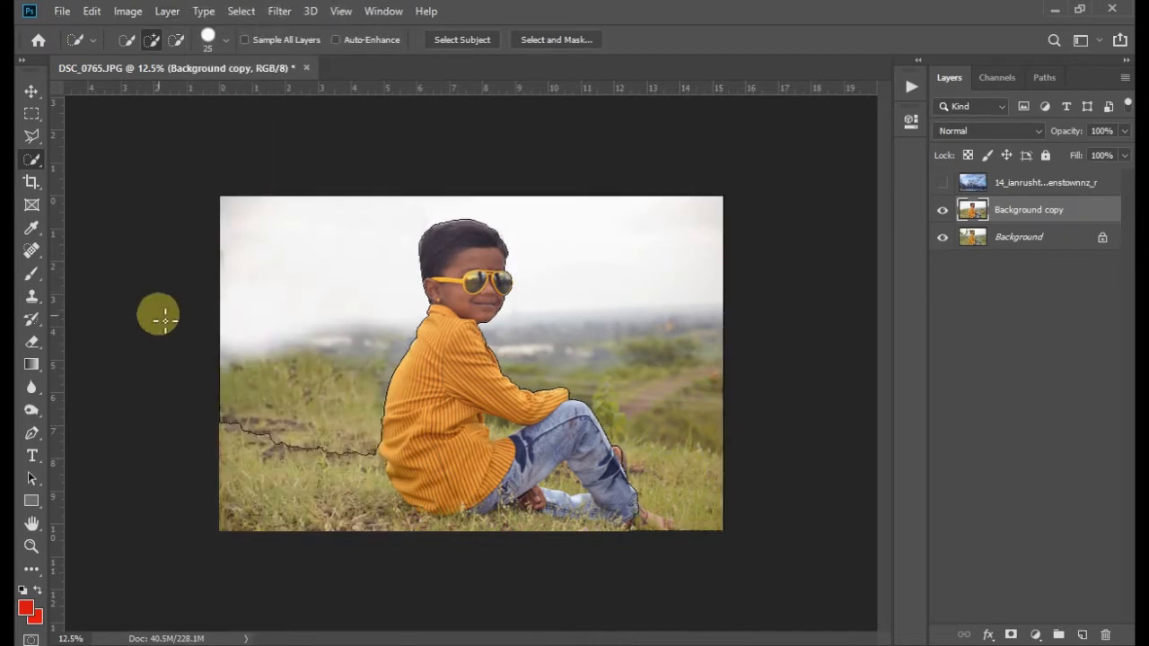
left_click(39, 138)
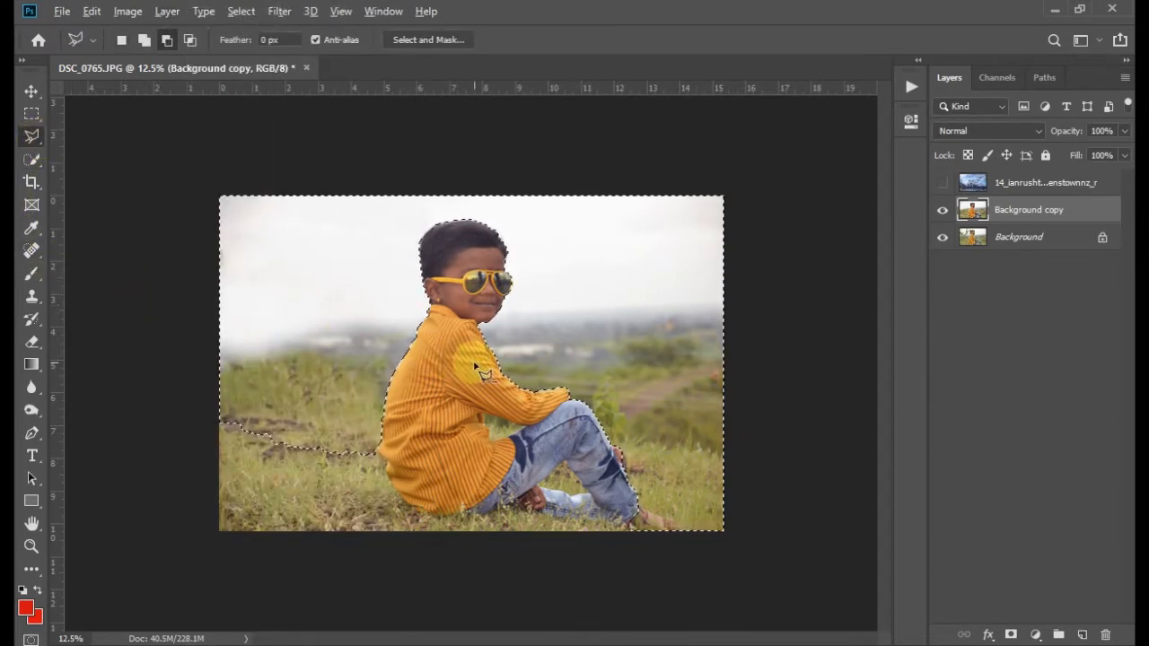
left_click(787, 327)
left_click(787, 490)
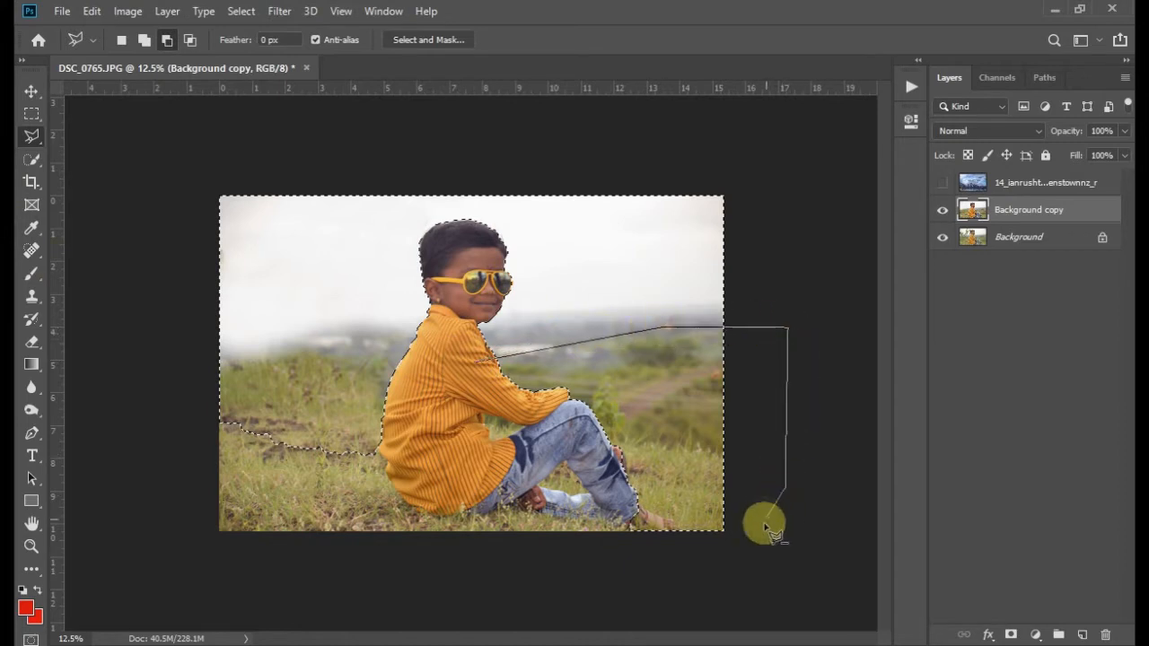
left_click(758, 536)
left_click(571, 595)
left_click(461, 583)
double_click(485, 469)
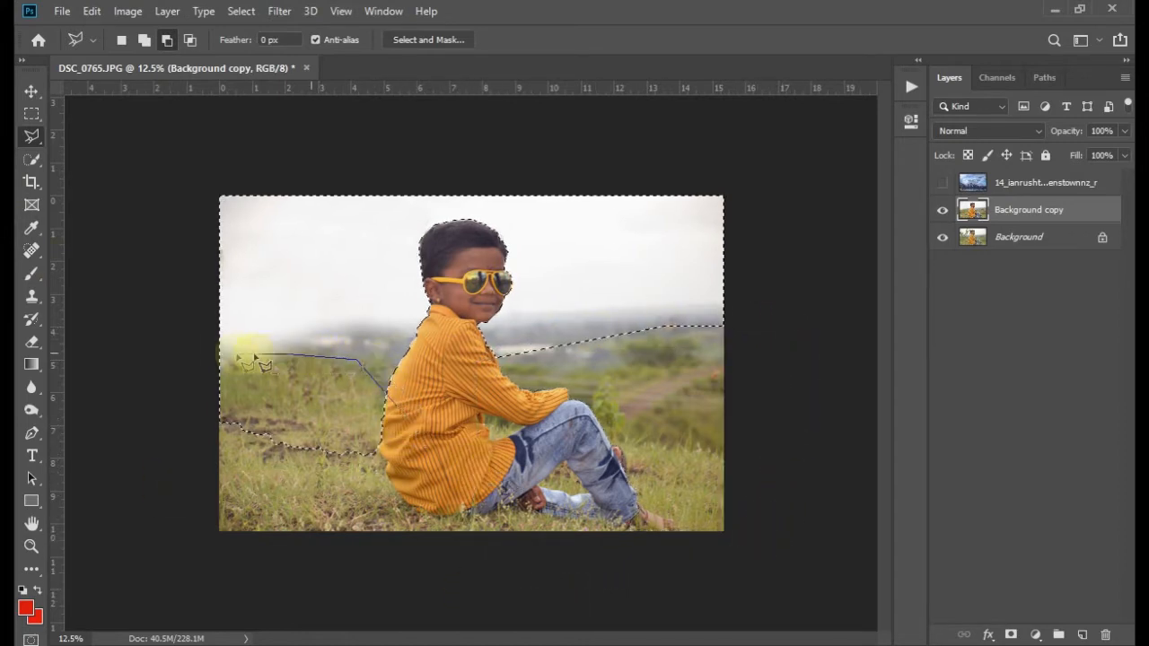
left_click(167, 359)
left_click(146, 473)
double_click(328, 531)
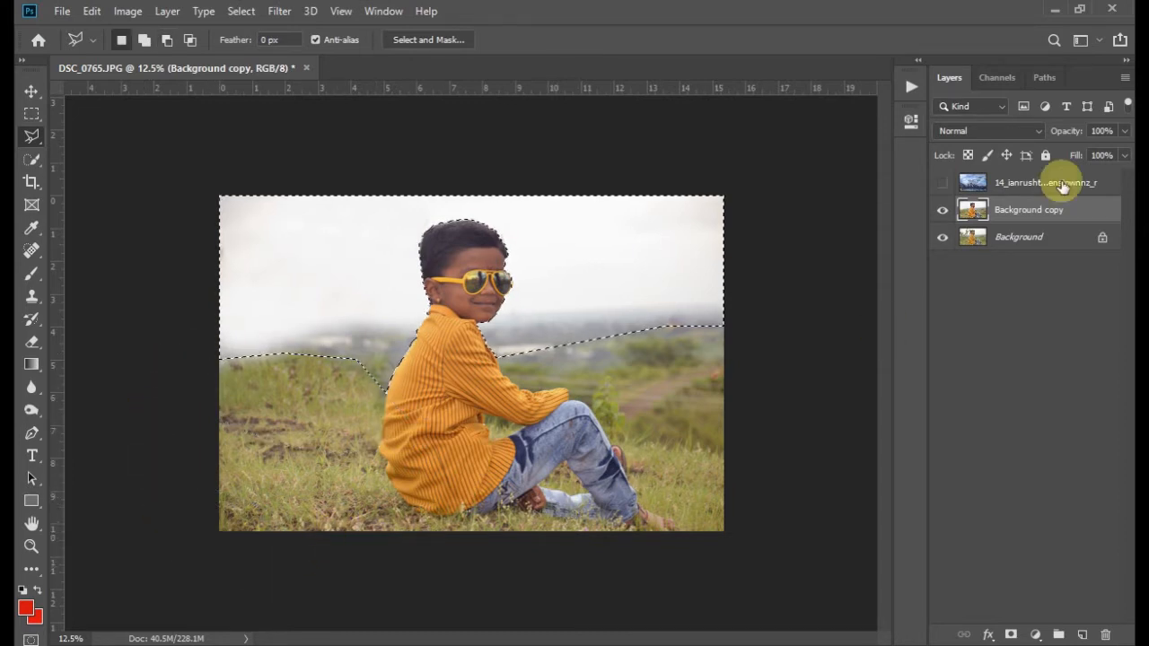
Show the landscape layer again and mask it with the sky selection.
left_click(1023, 182)
left_click(941, 183)
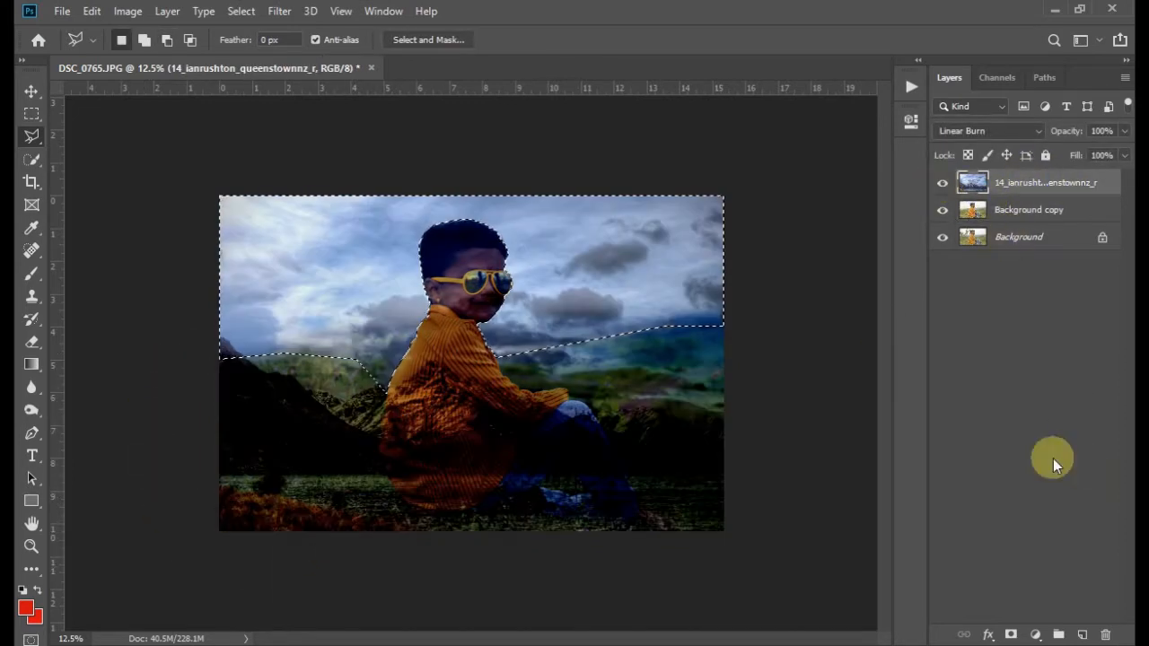
left_click(1010, 635)
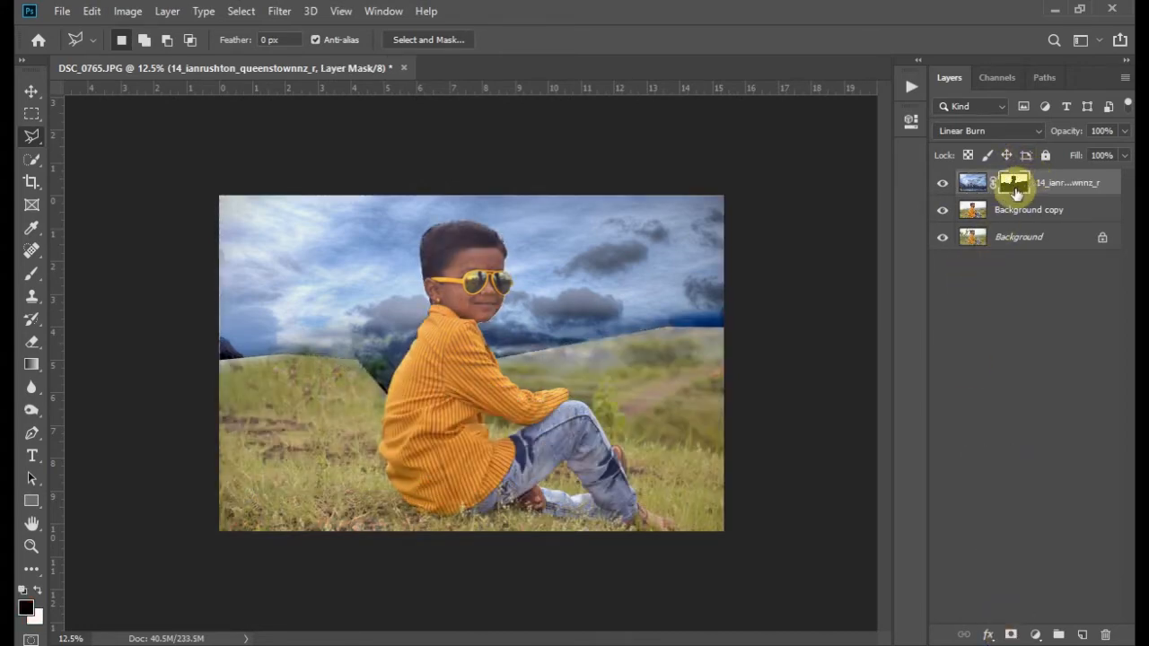
key("alt+e")
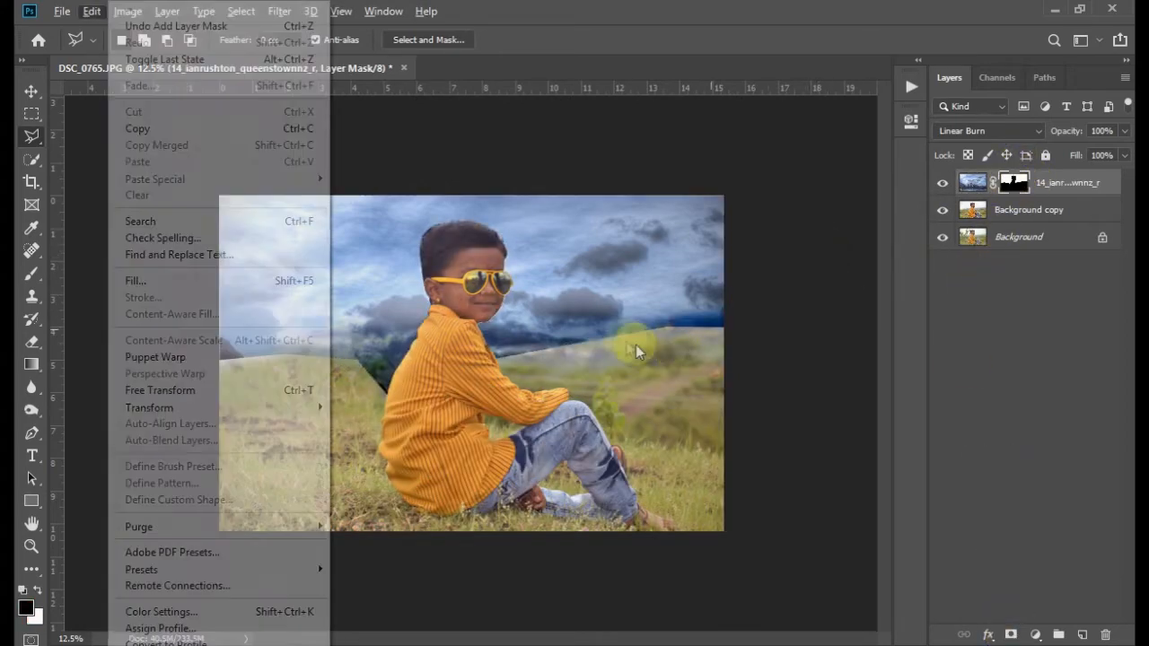
left_click(651, 324)
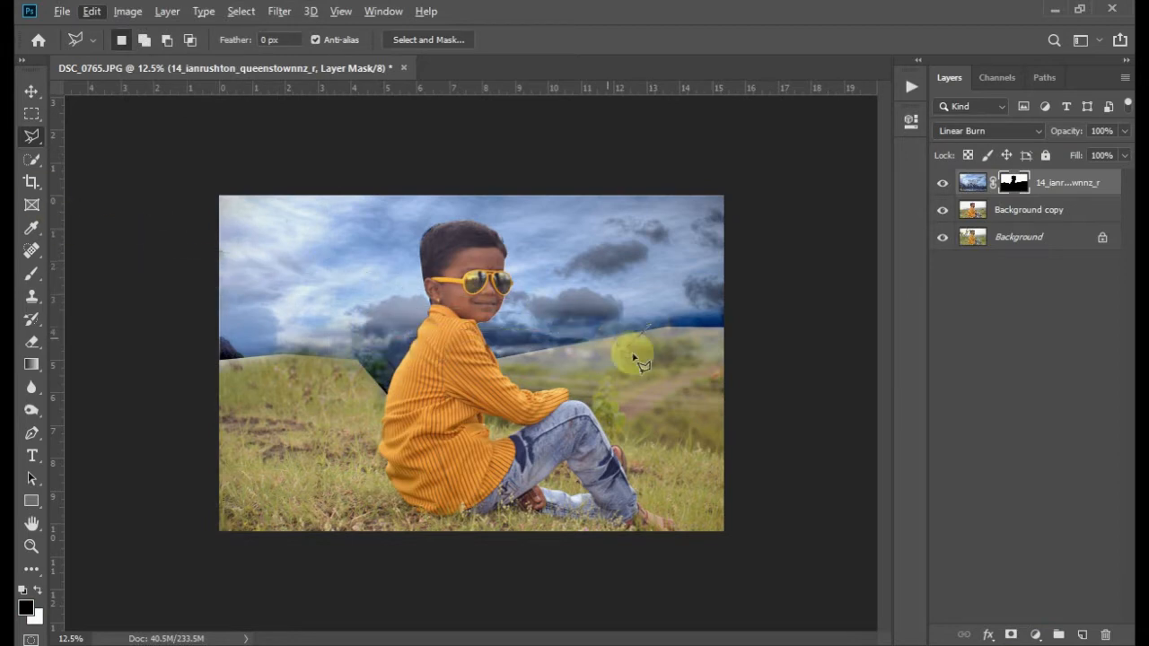
key("alt+e")
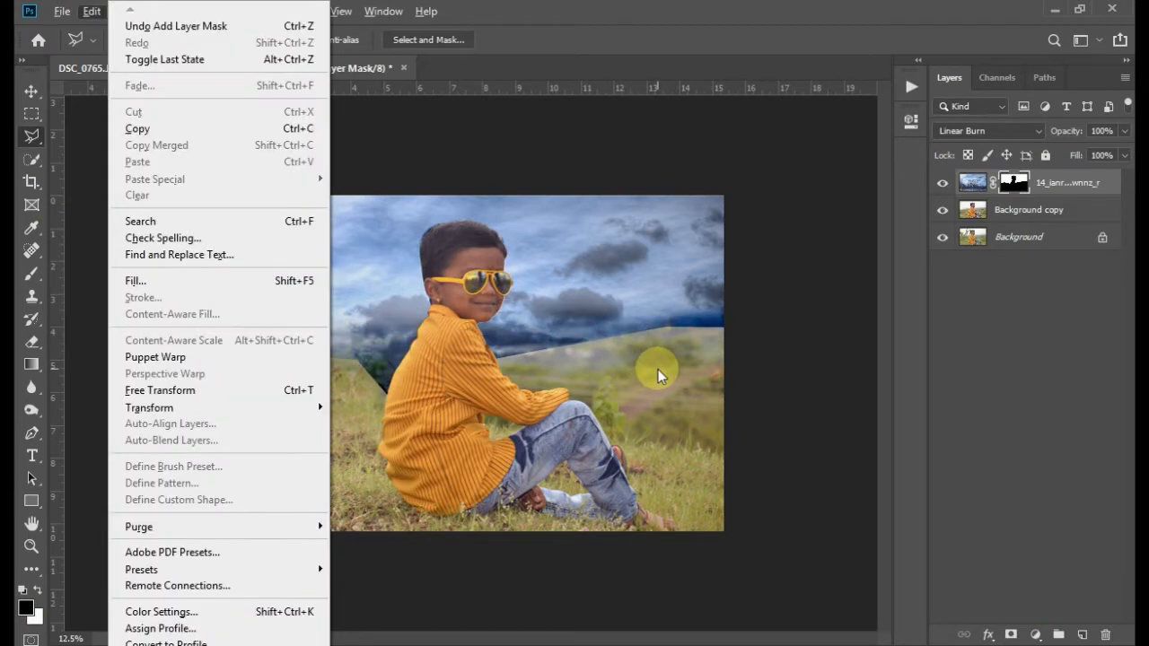
left_click(31, 113)
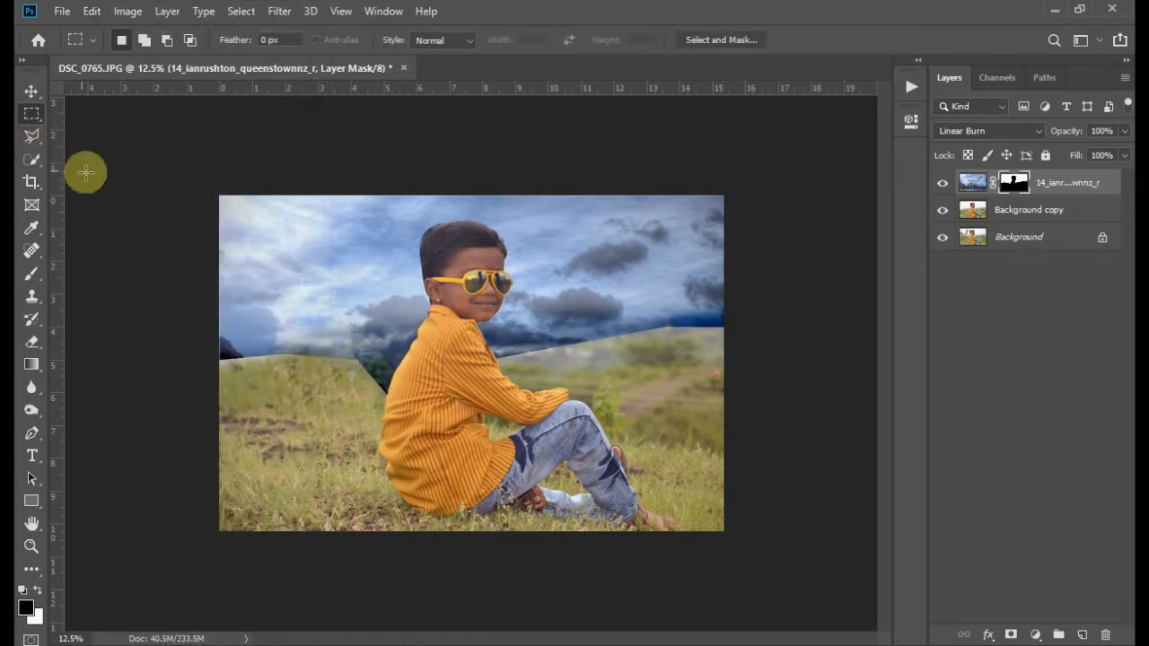
key("alt+e")
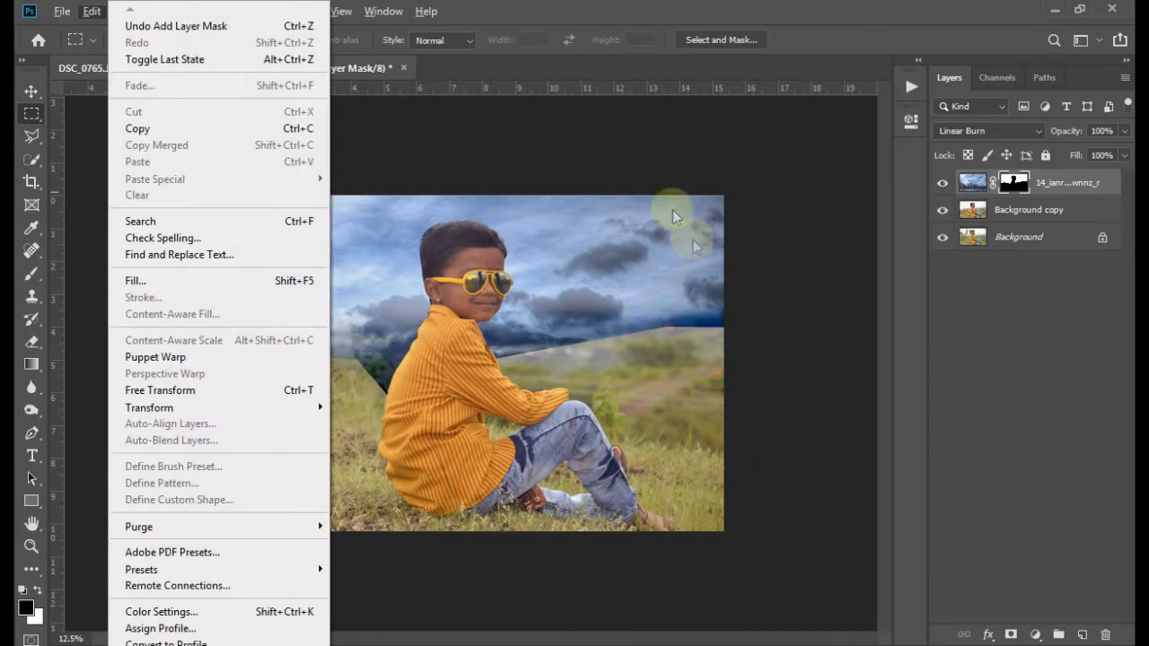
left_click(663, 171)
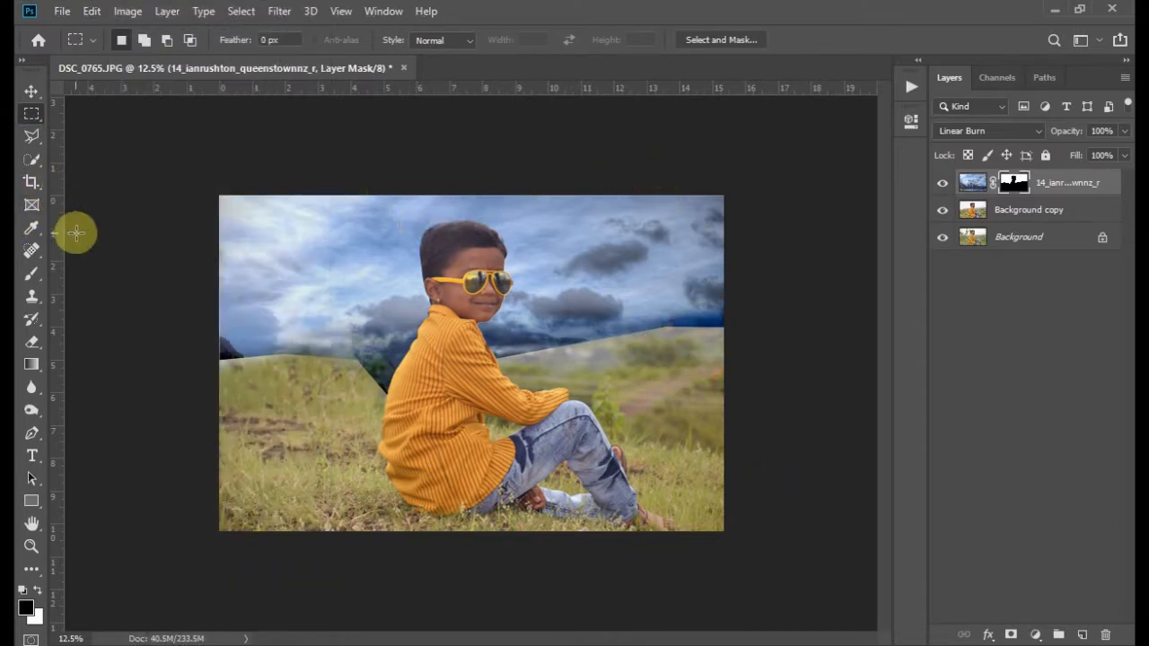
left_click(32, 138)
left_click(31, 227)
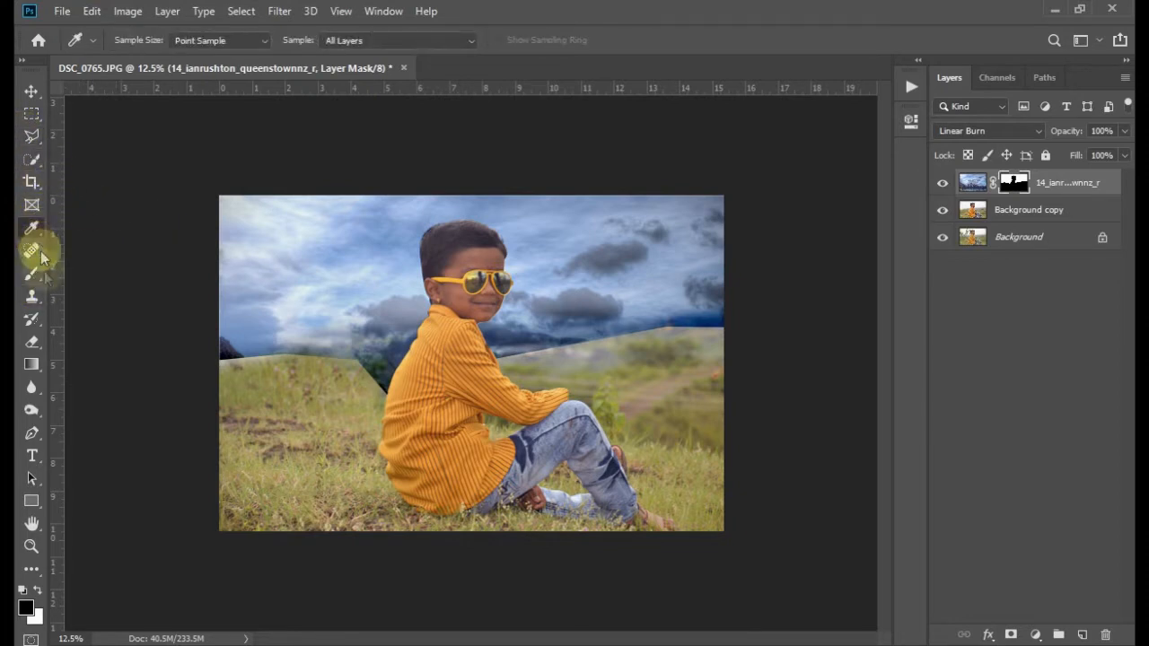
Paint black on the landscape's layer mask along the horizon right of the boy with a soft Brush at 34% opacity.
left_click(35, 272)
left_click(31, 250)
left_click(33, 273)
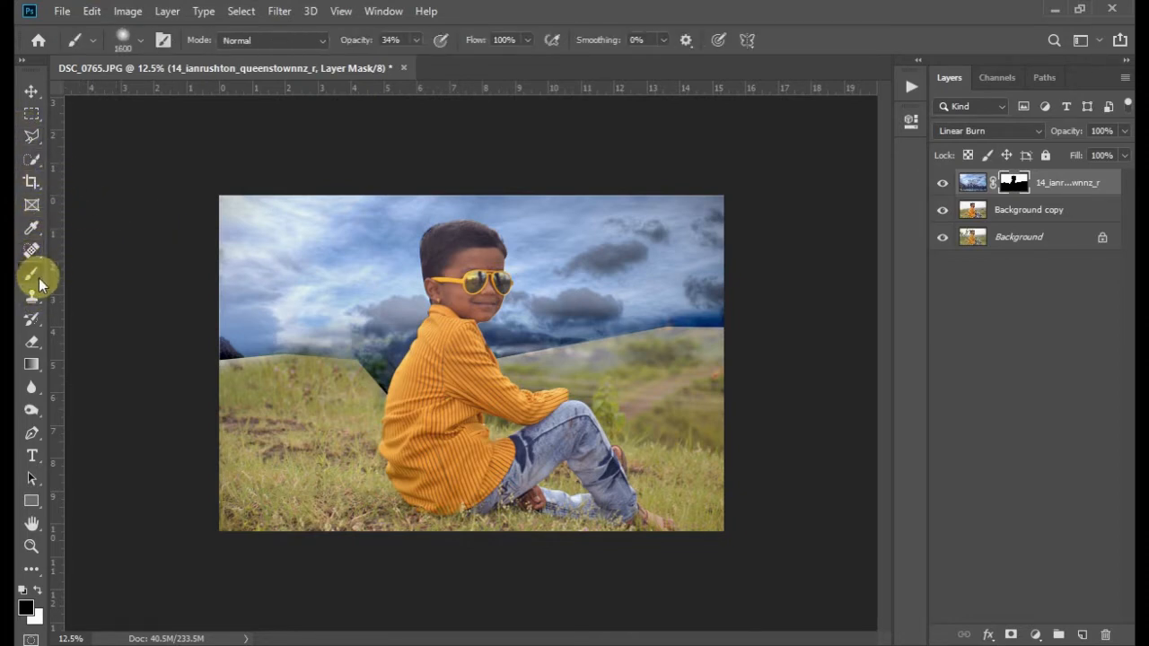
mouse_move(616, 376)
left_mouse_down()
mouse_move(688, 376)
mouse_move(637, 400)
mouse_move(635, 389)
mouse_move(741, 372)
mouse_move(691, 373)
mouse_move(691, 394)
mouse_move(563, 419)
mouse_move(611, 376)
mouse_move(651, 365)
mouse_move(603, 376)
left_mouse_up()
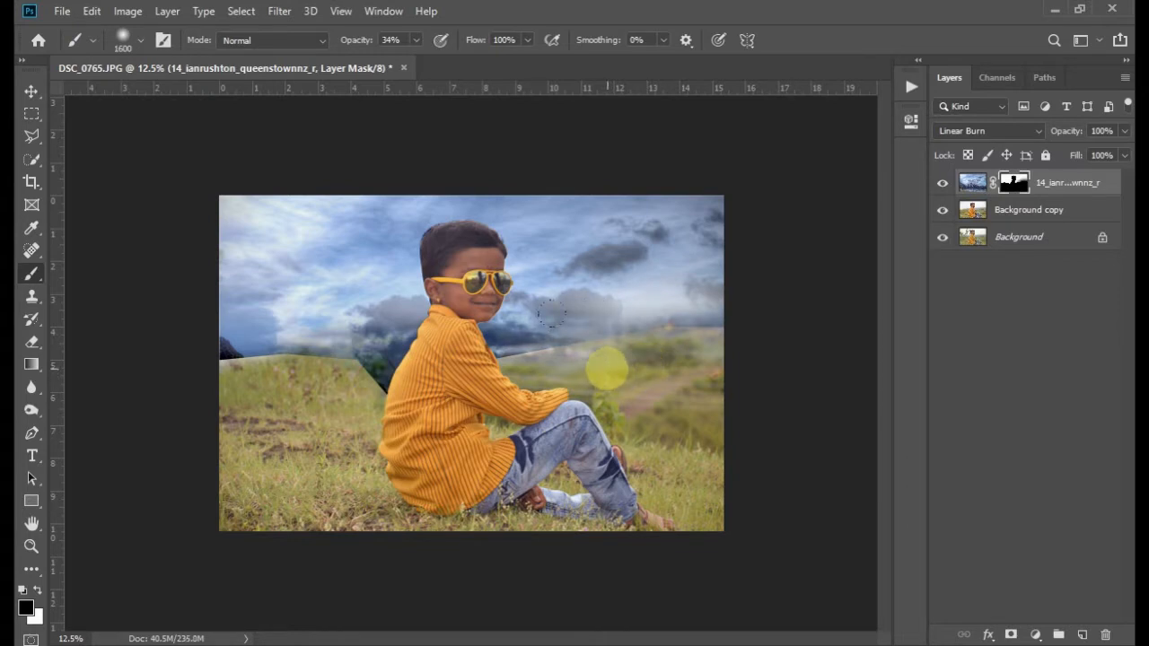
Try to use the Clone Stamp on the landscape's layer mask near the horizon right of the boy.
key("alt+Tab")
key("alt+Tab")
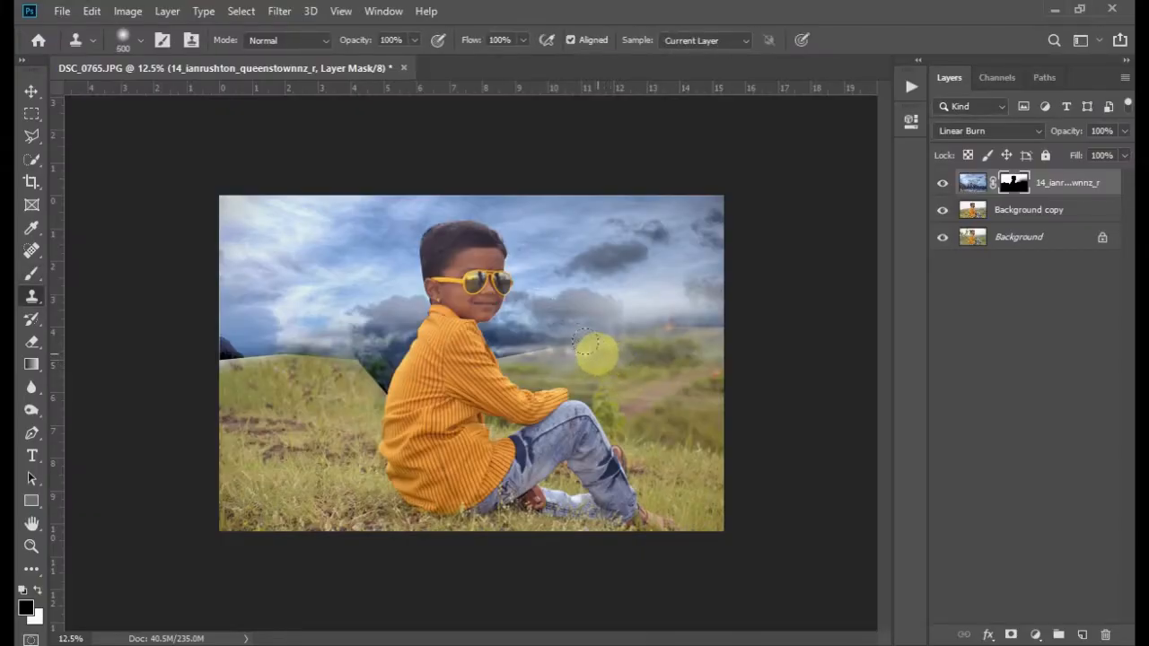
left_click(583, 346)
left_click(558, 256)
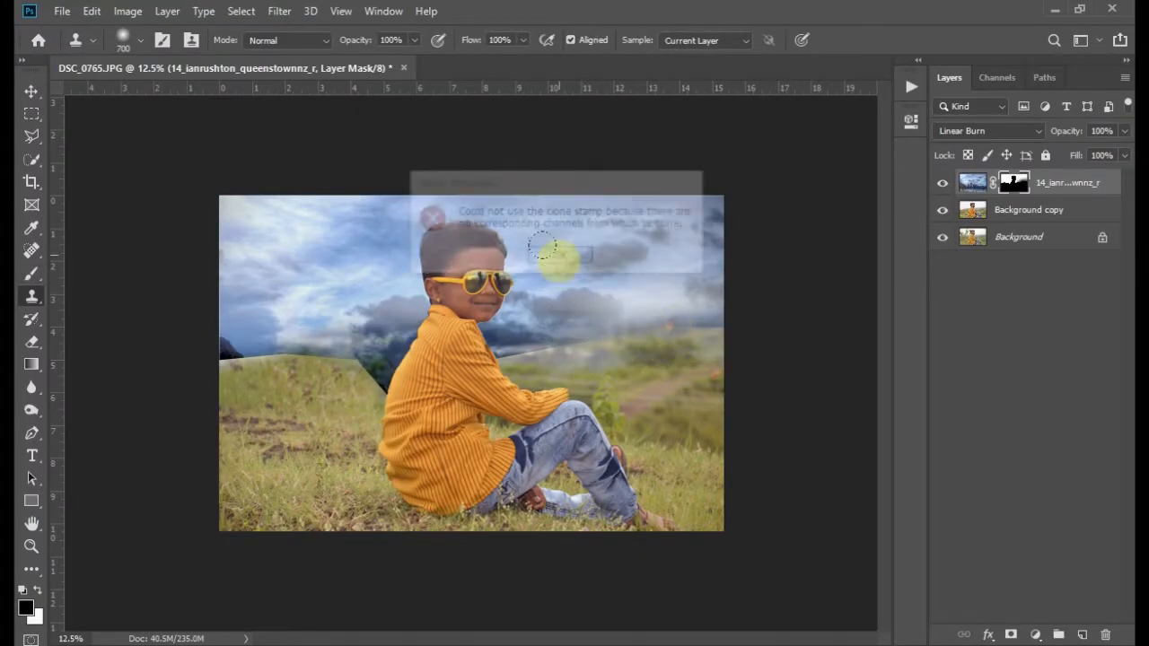
Soften the landscape's hard edge along the horizon on both sides of the boy by erasing its layer mask with a soft 42% opacity Eraser.
key("e")
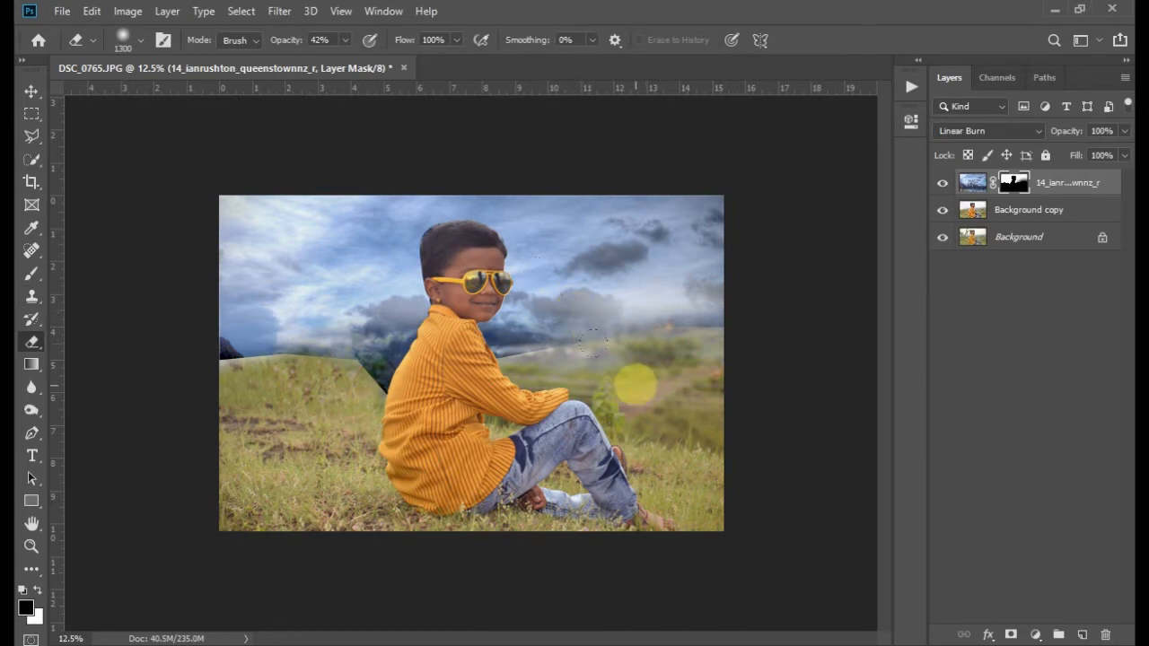
left_click_drag(646, 349, 701, 350)
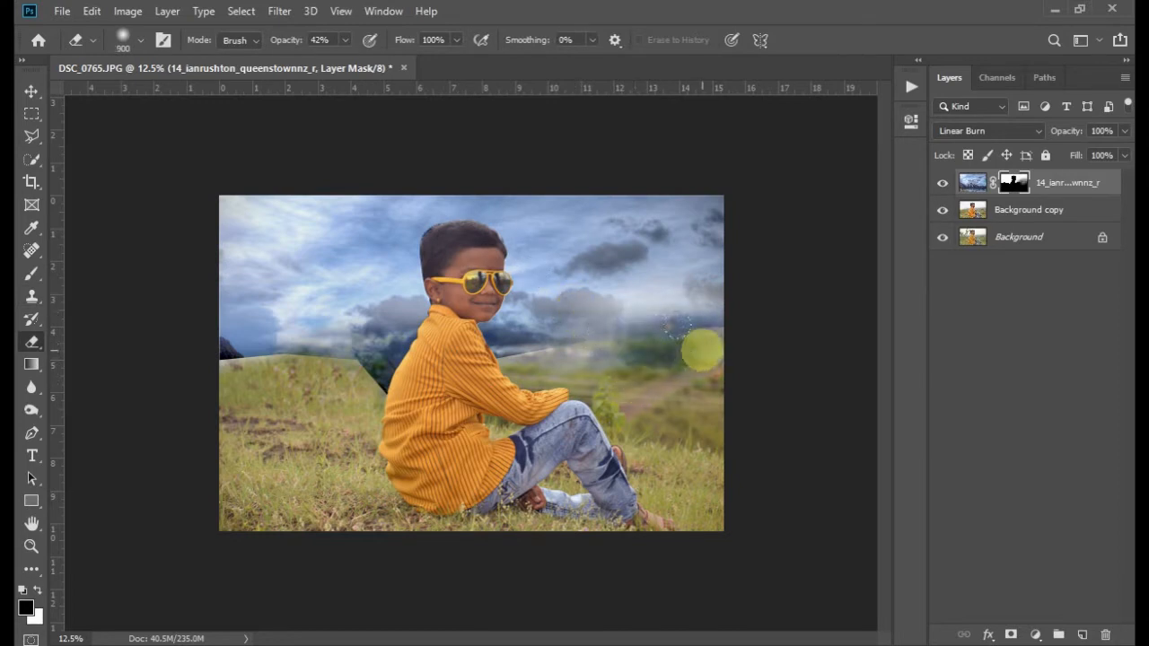
key("ctrl+z")
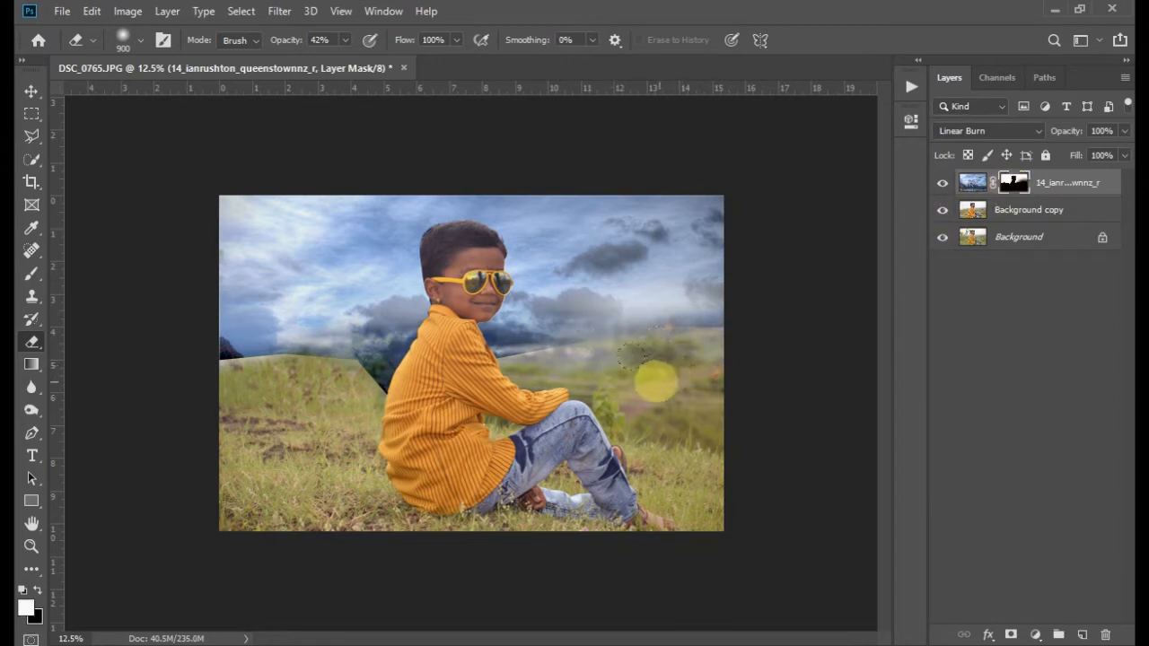
mouse_move(656, 382)
left_mouse_down()
mouse_move(631, 355)
mouse_move(656, 383)
mouse_move(604, 348)
mouse_move(709, 358)
mouse_move(704, 312)
mouse_move(541, 371)
mouse_move(579, 330)
mouse_move(493, 395)
mouse_move(416, 390)
mouse_move(394, 358)
mouse_move(416, 384)
mouse_move(316, 369)
mouse_move(244, 378)
mouse_move(360, 377)
mouse_move(434, 402)
left_mouse_up()
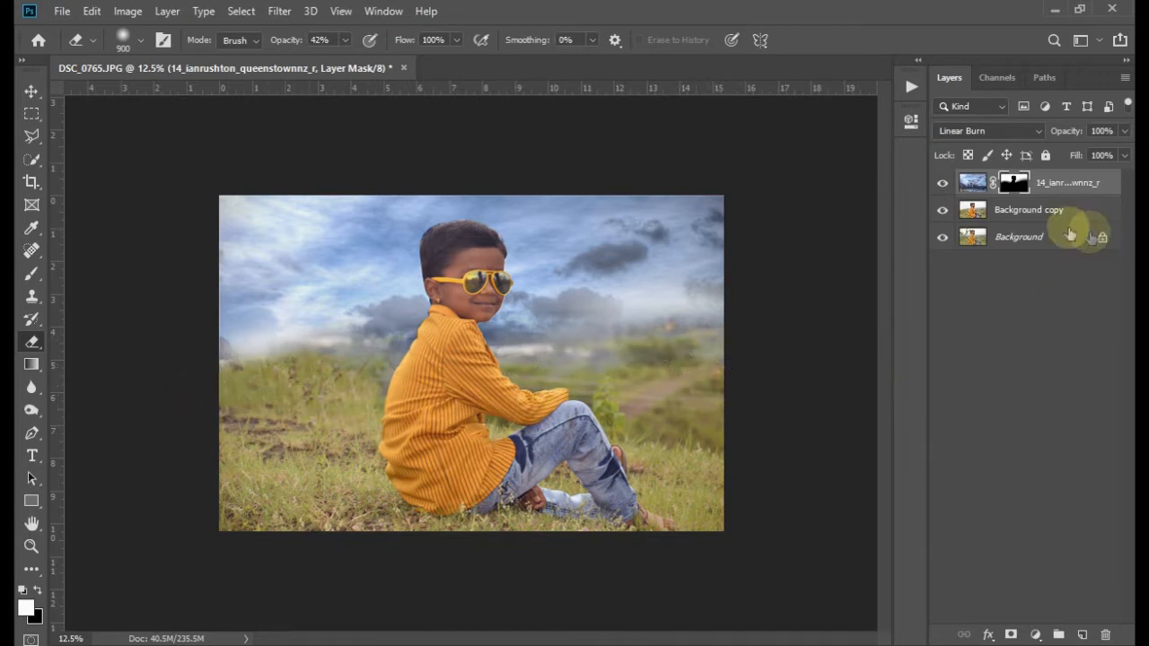
left_click(970, 183)
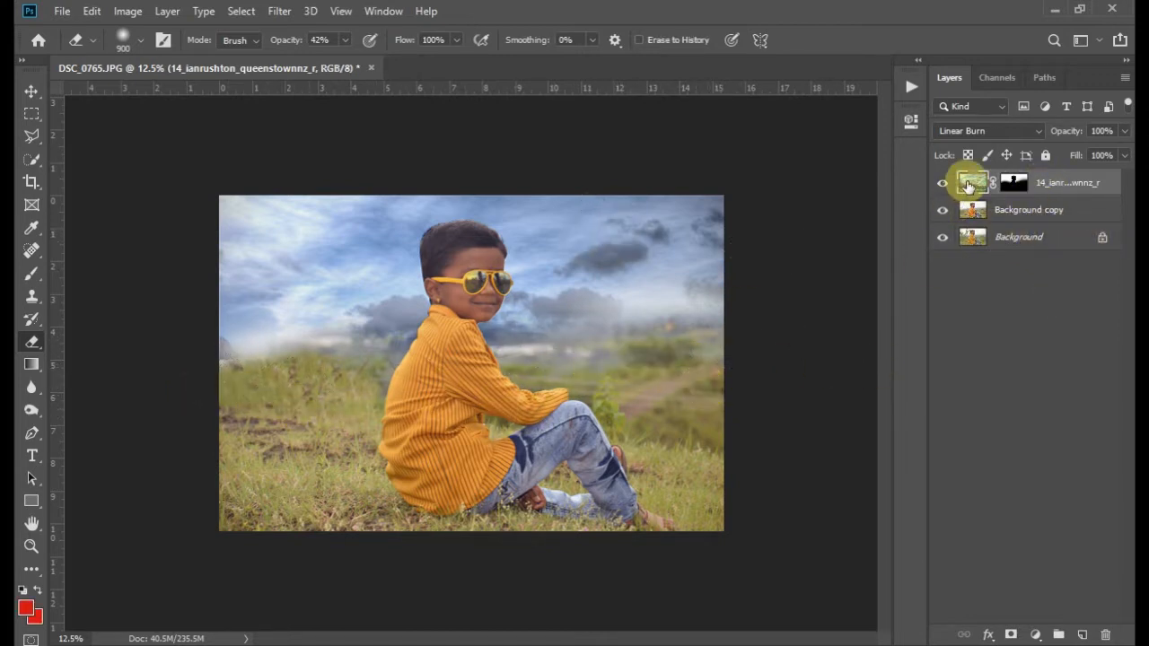
key("v")
left_click_drag(588, 259, 590, 265)
Touch up the landscape's layer mask along the grassy horizon behind the boy's back with the Eraser at 42% opacity.
left_click(1013, 183)
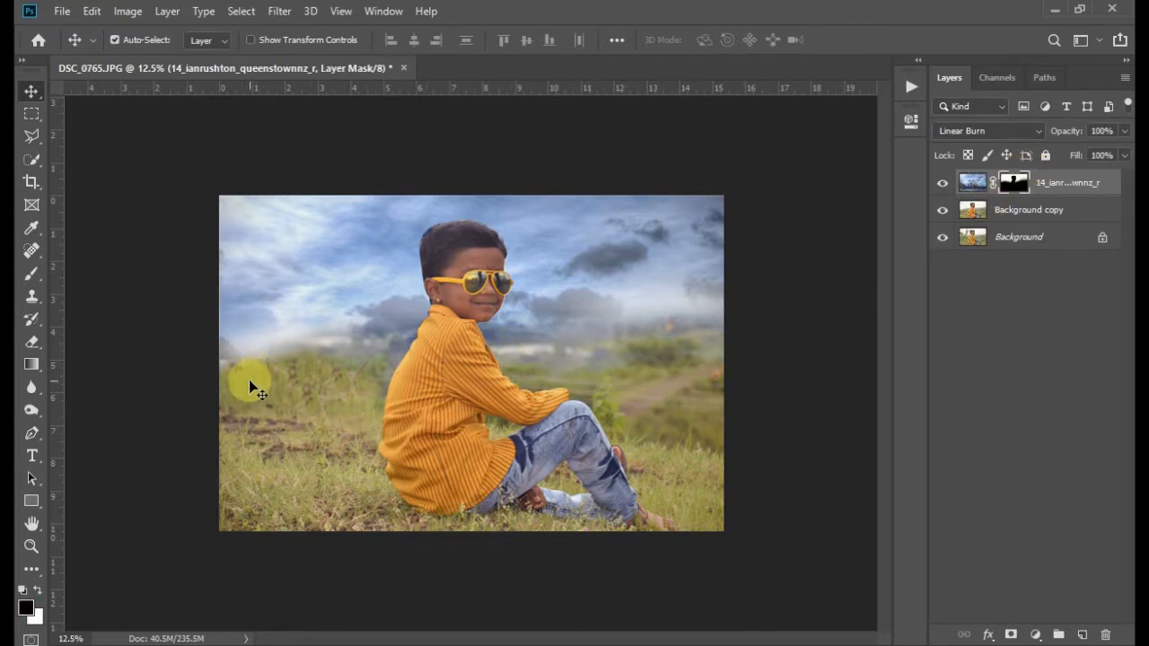
key("e")
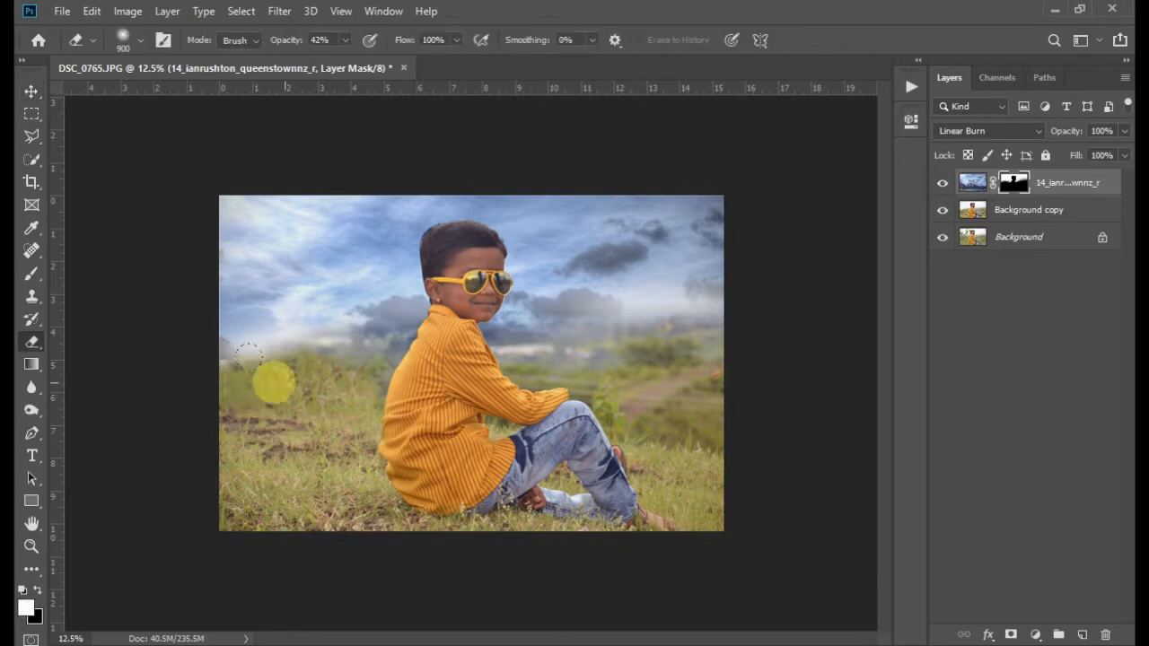
key("x")
mouse_move(266, 383)
left_mouse_down()
mouse_move(238, 382)
mouse_move(287, 383)
mouse_move(277, 351)
left_mouse_up()
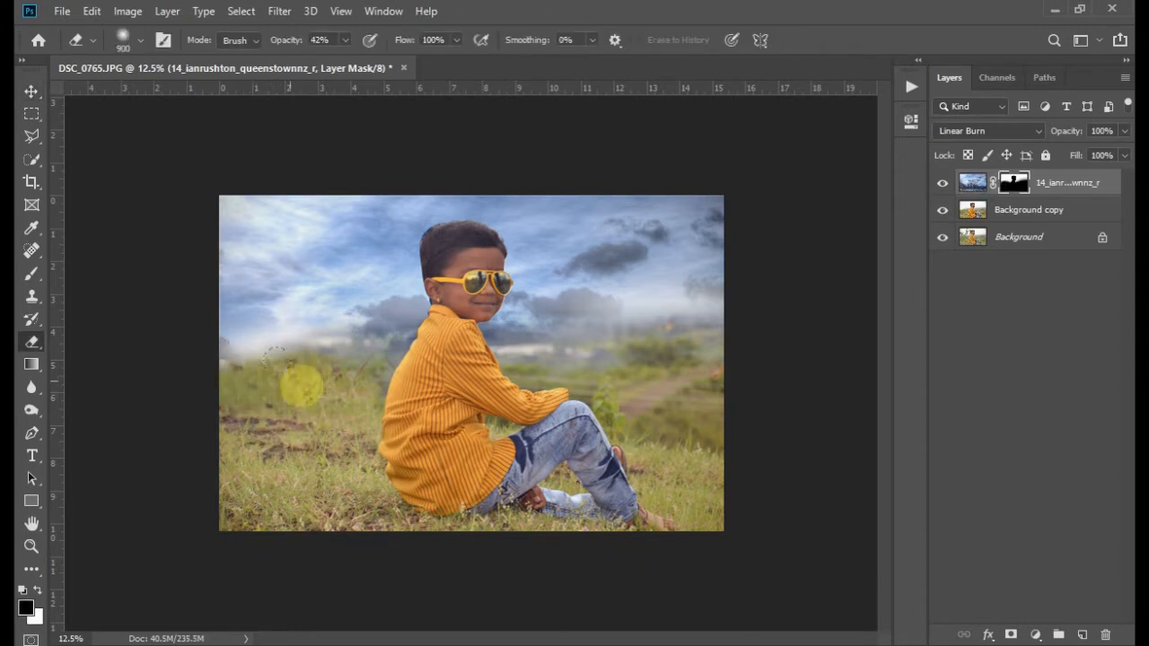
Select the Background copy layer and open it in the Camera Raw filter.
key("ctrl+minus")
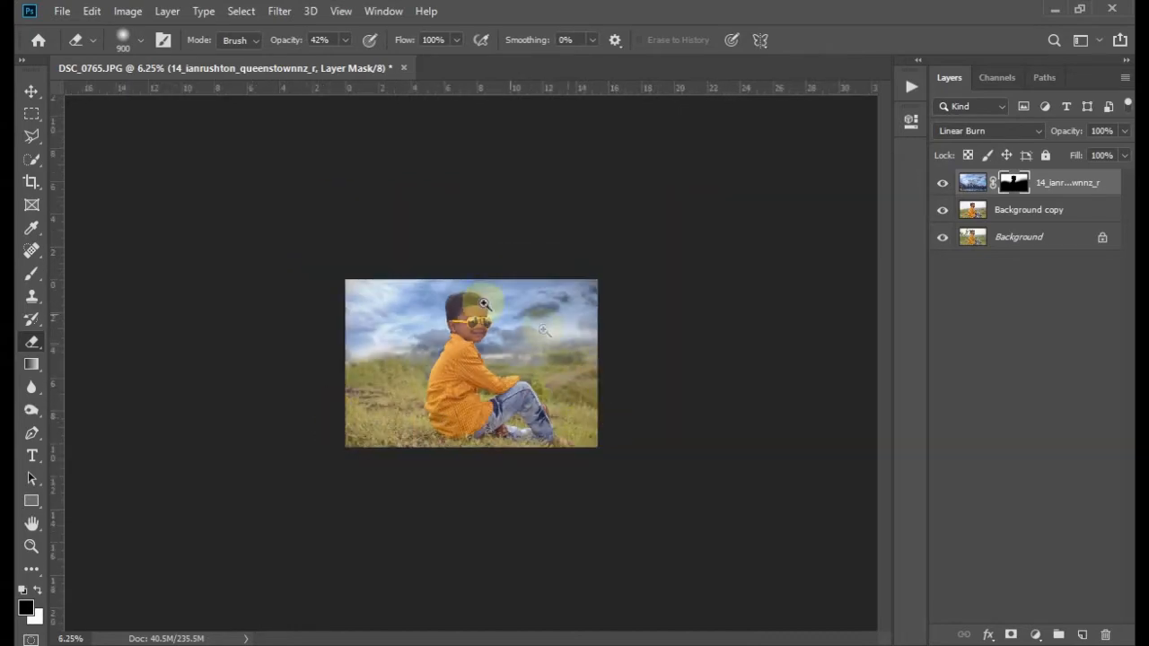
left_click_drag(272, 229, 599, 486)
key("v")
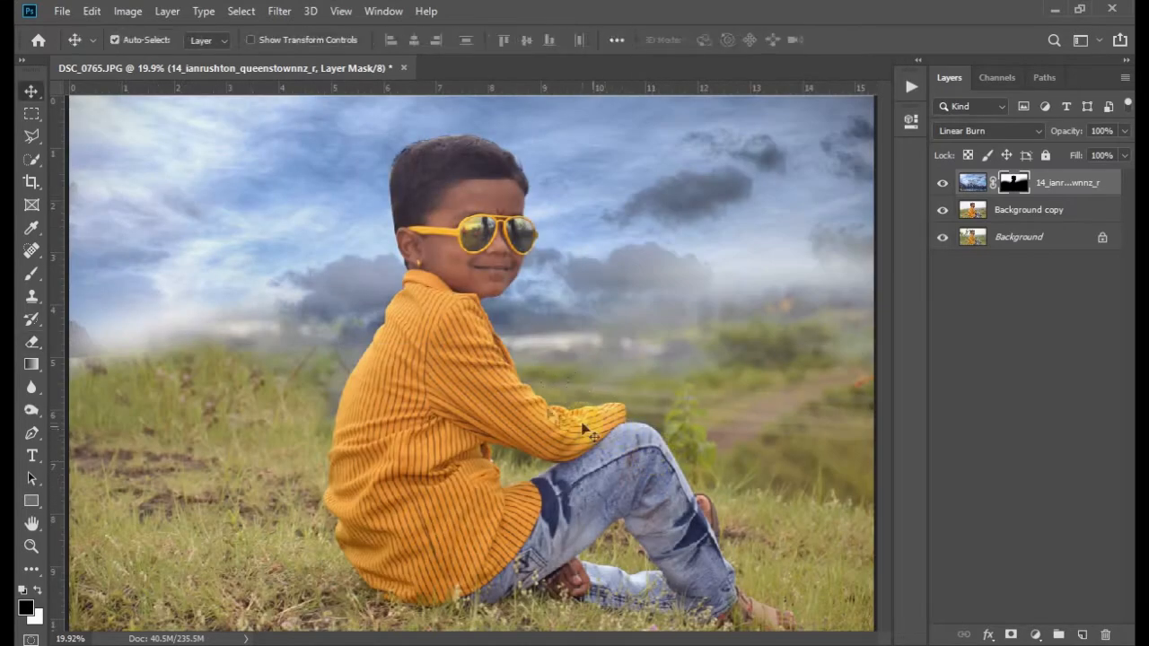
right_click(482, 357)
left_click(485, 358)
key("ctrl+minus")
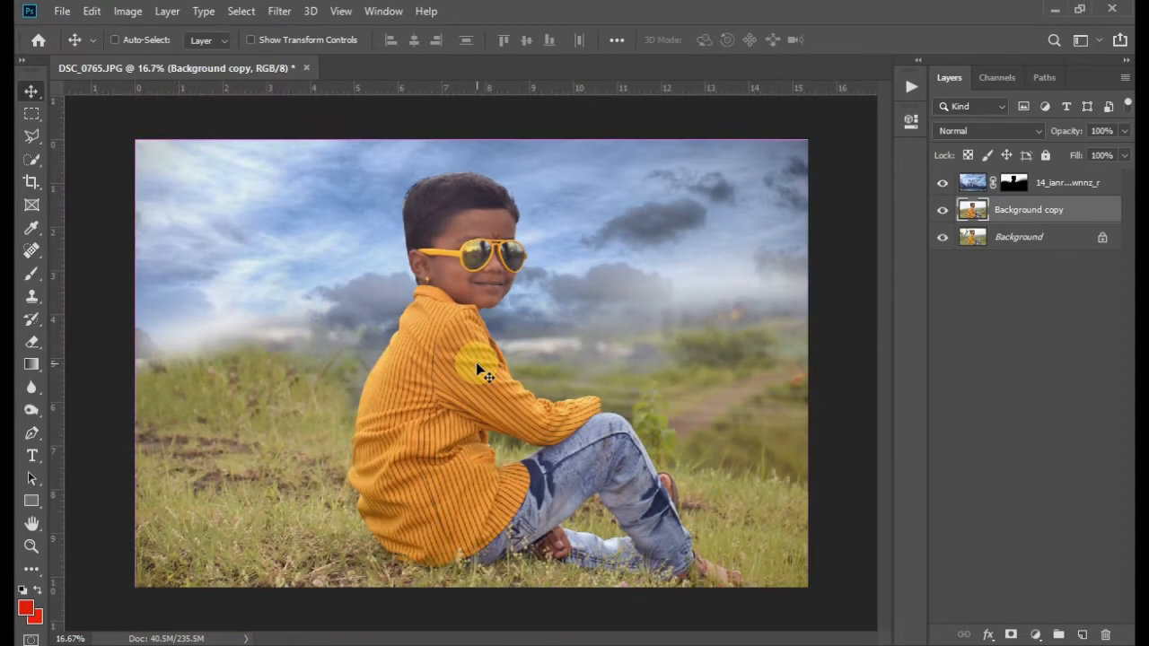
key("ctrl+shift+a")
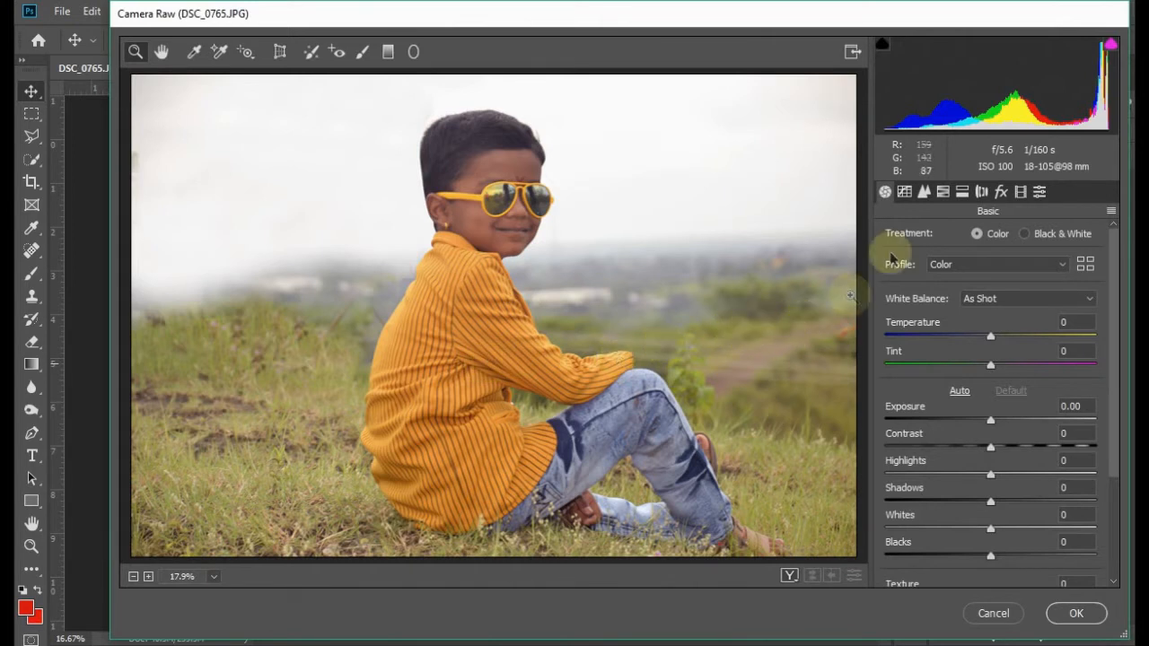
Set the HSL saturation of yellows to -100, greens to -73, blues to +43 and purples to +5, and apply the filter.
left_click(924, 191)
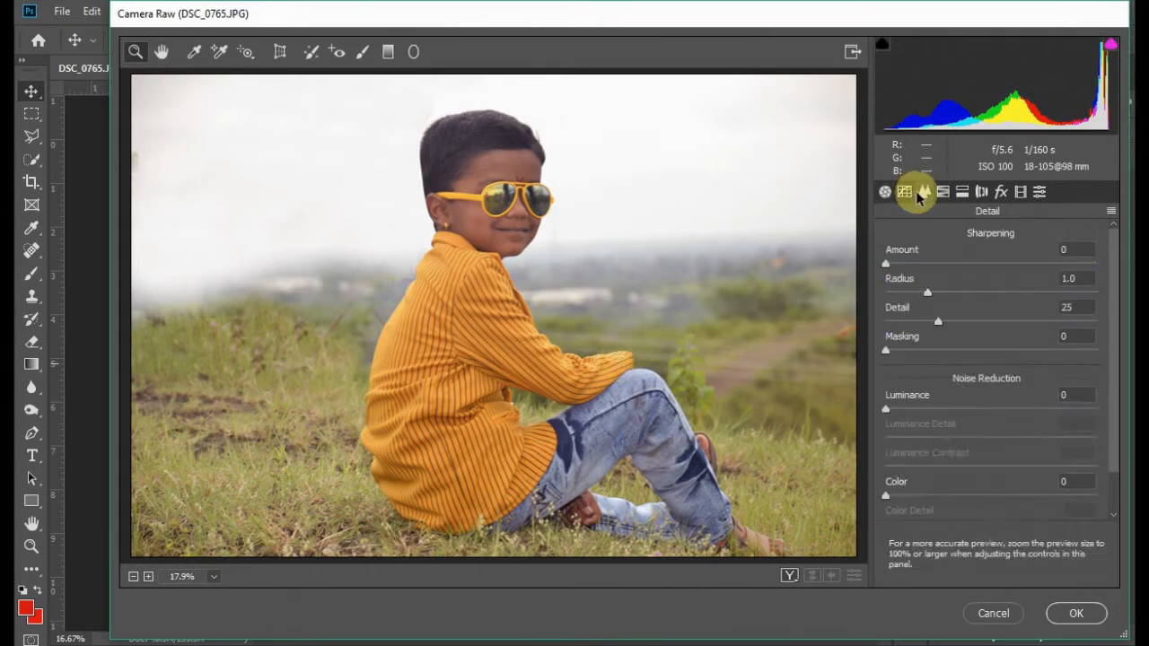
left_click(963, 192)
left_click(981, 191)
left_click(1000, 191)
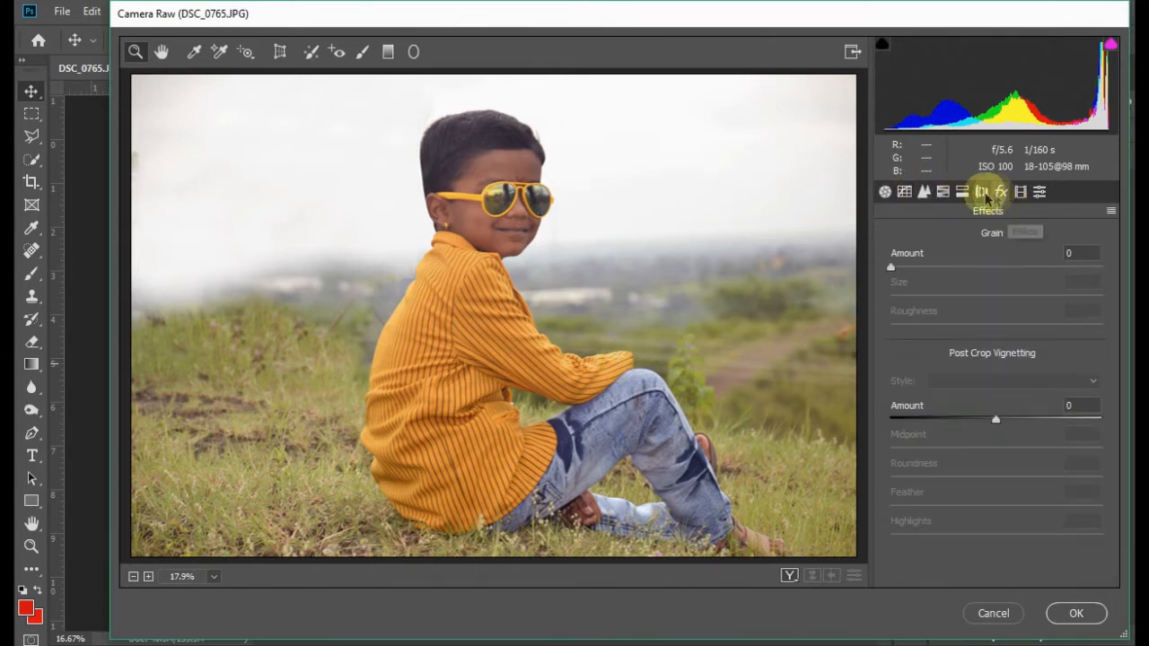
left_click(962, 192)
left_click(943, 191)
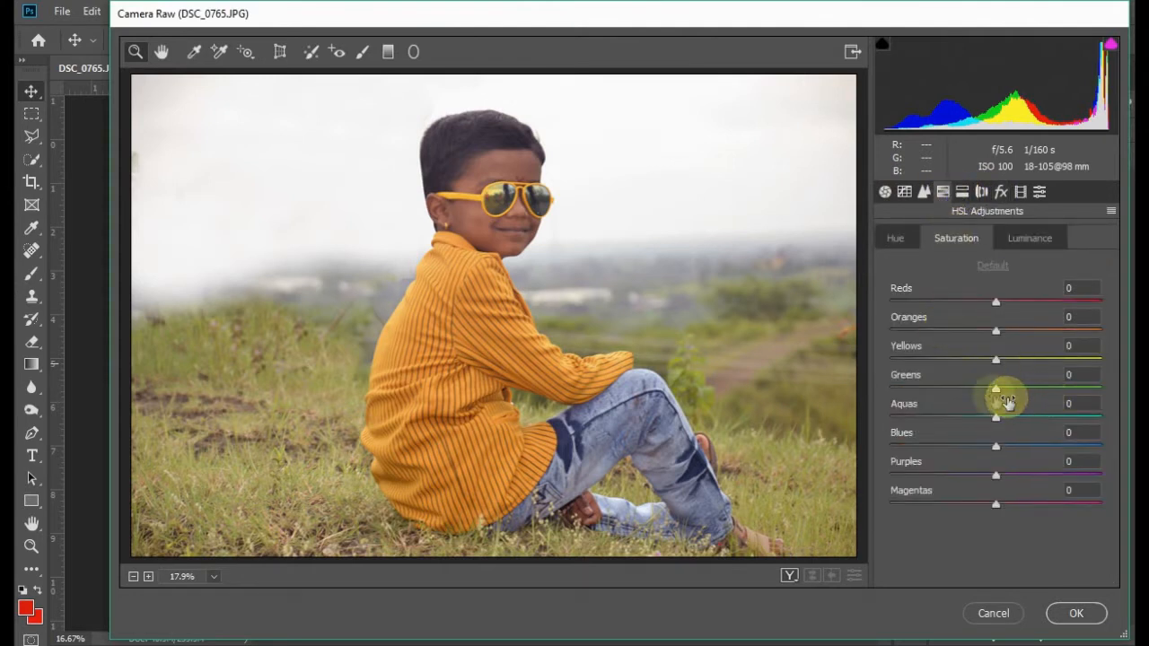
left_click_drag(997, 361, 871, 359)
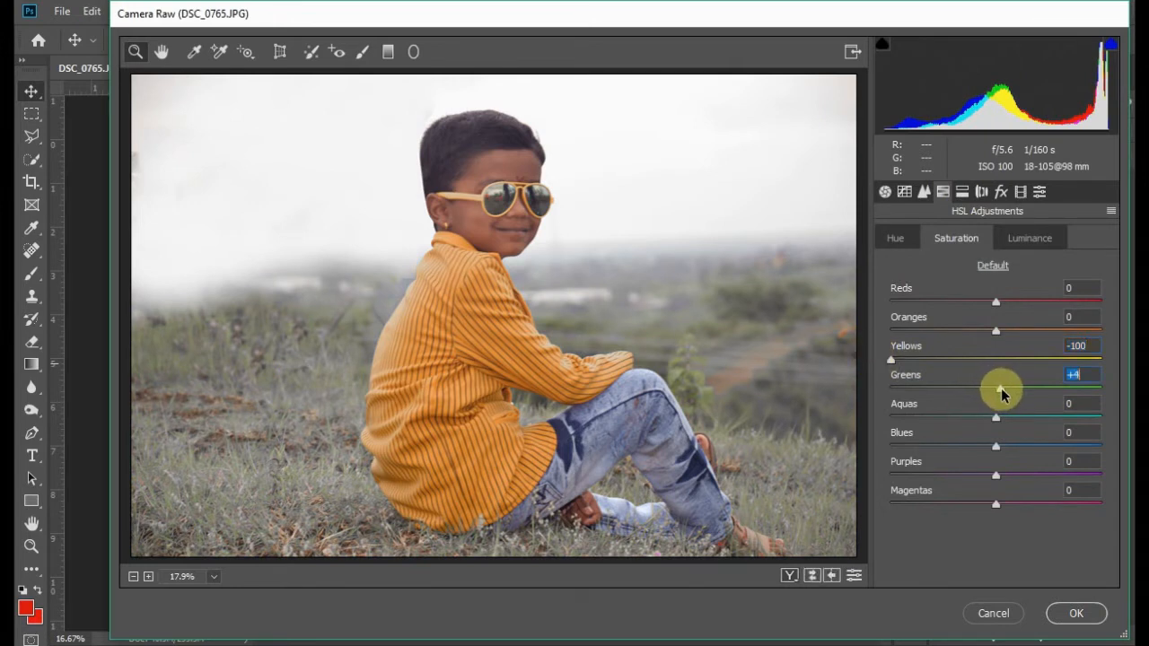
left_click_drag(1002, 394, 920, 392)
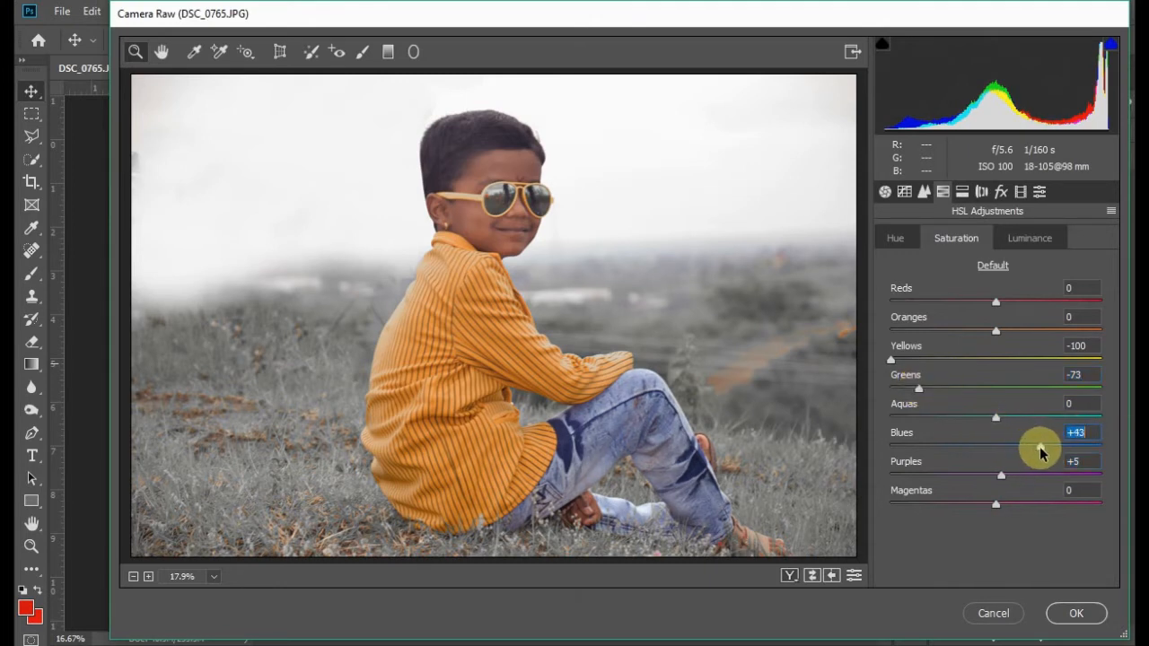
left_click(1074, 613)
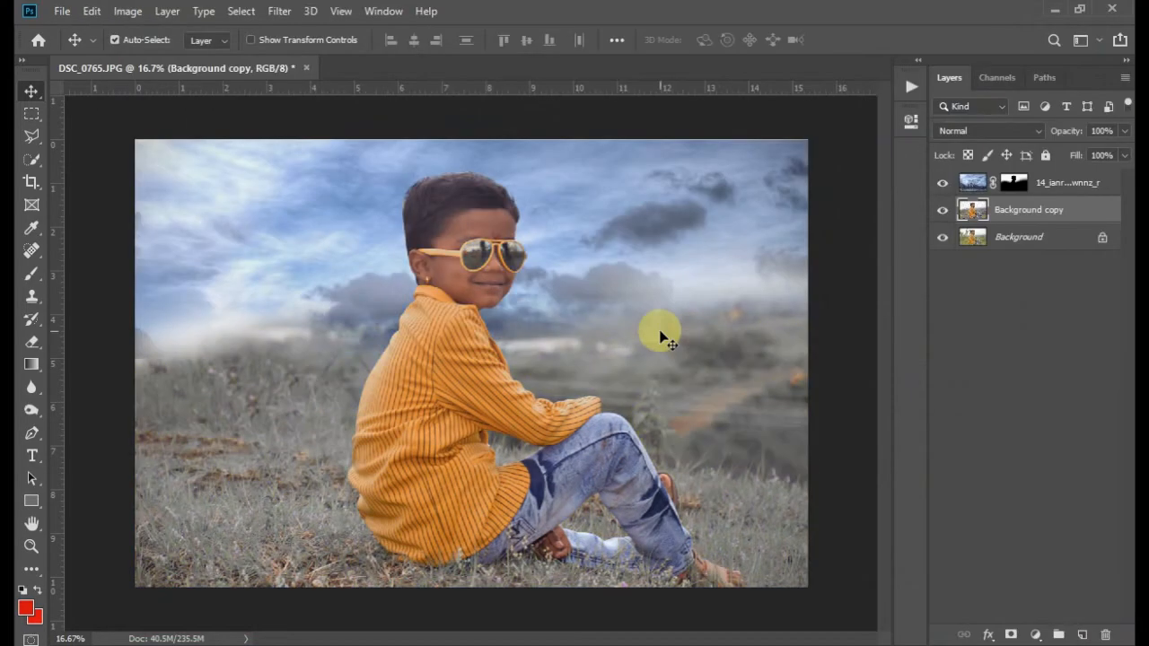
Lower the landscape layer's opacity to 86%.
key("ctrl+space")
left_click_drag(295, 179, 536, 388)
key("ctrl+minus")
key("ctrl+minus")
key("ctrl+minus")
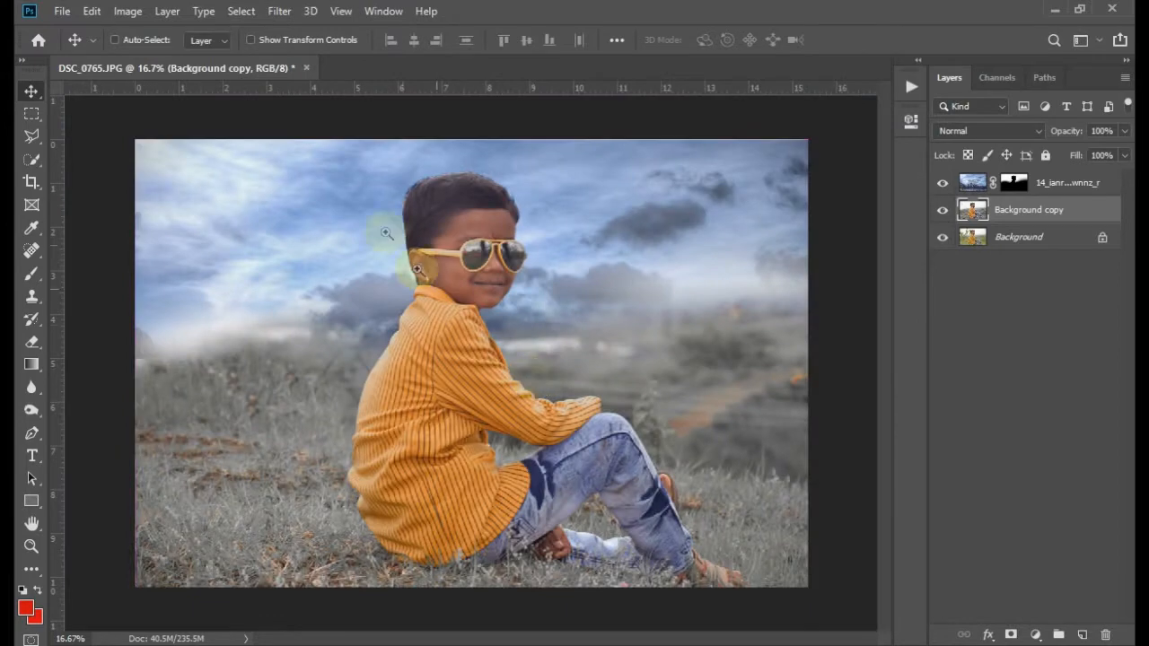
key("ctrl+space")
left_click_drag(361, 205, 512, 488)
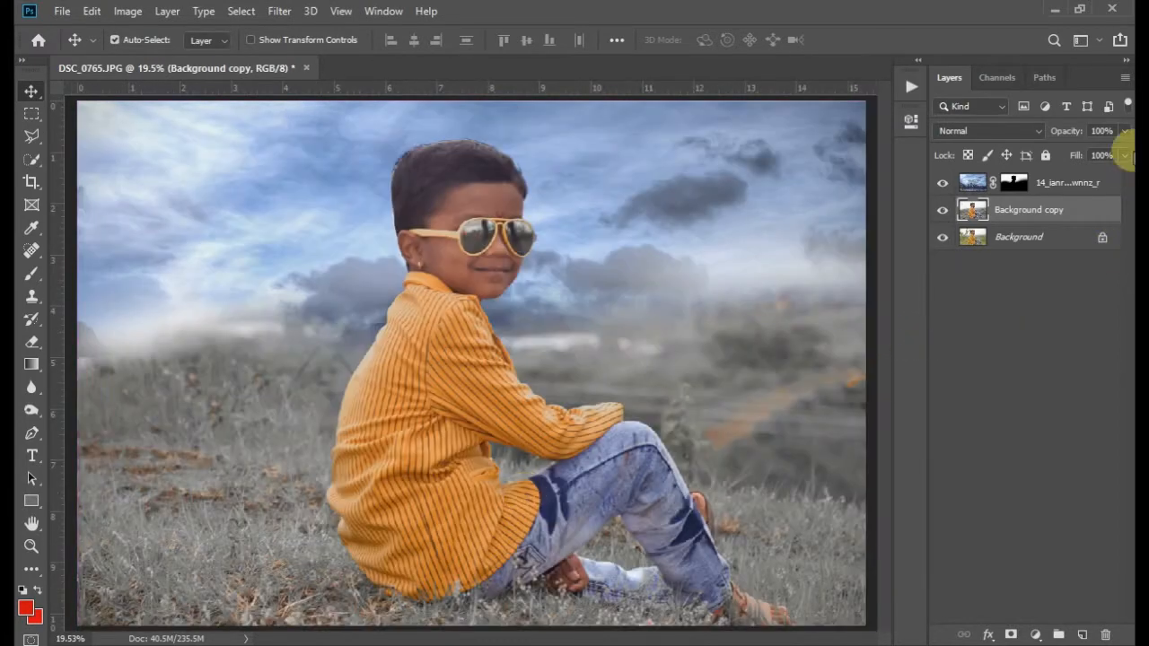
left_click(1037, 184)
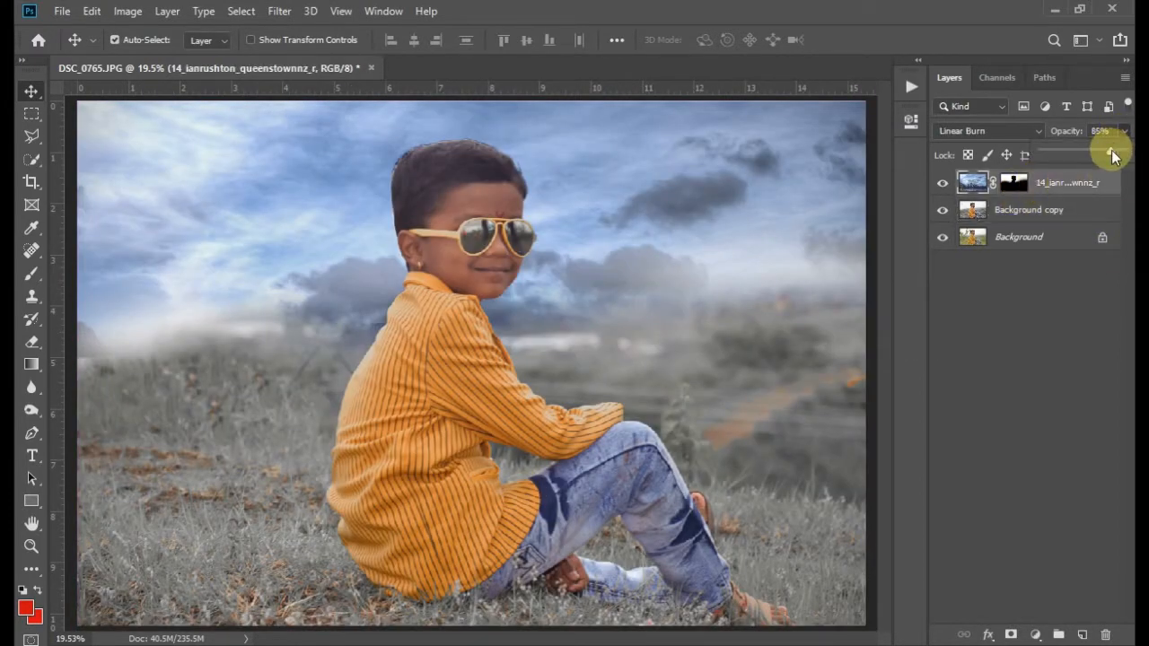
left_click_drag(1112, 155, 1112, 155)
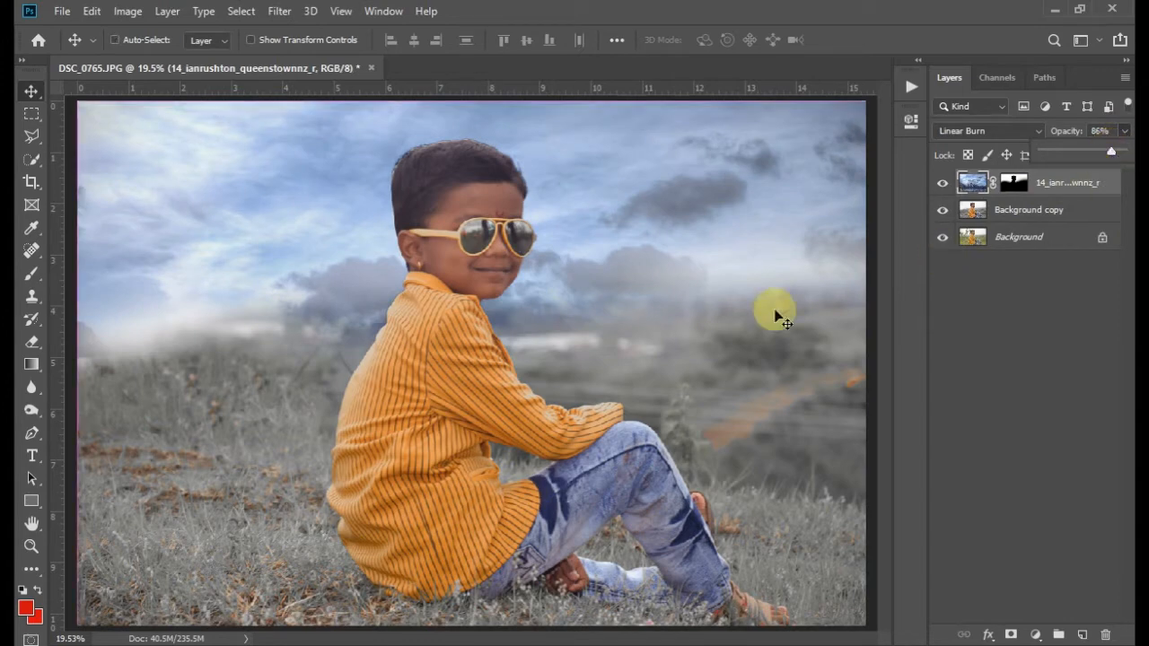
Merge the landscape layer with the Background copy layer.
key("ctrl+minus")
key("ctrl+minus")
left_click_drag(203, 260, 723, 415)
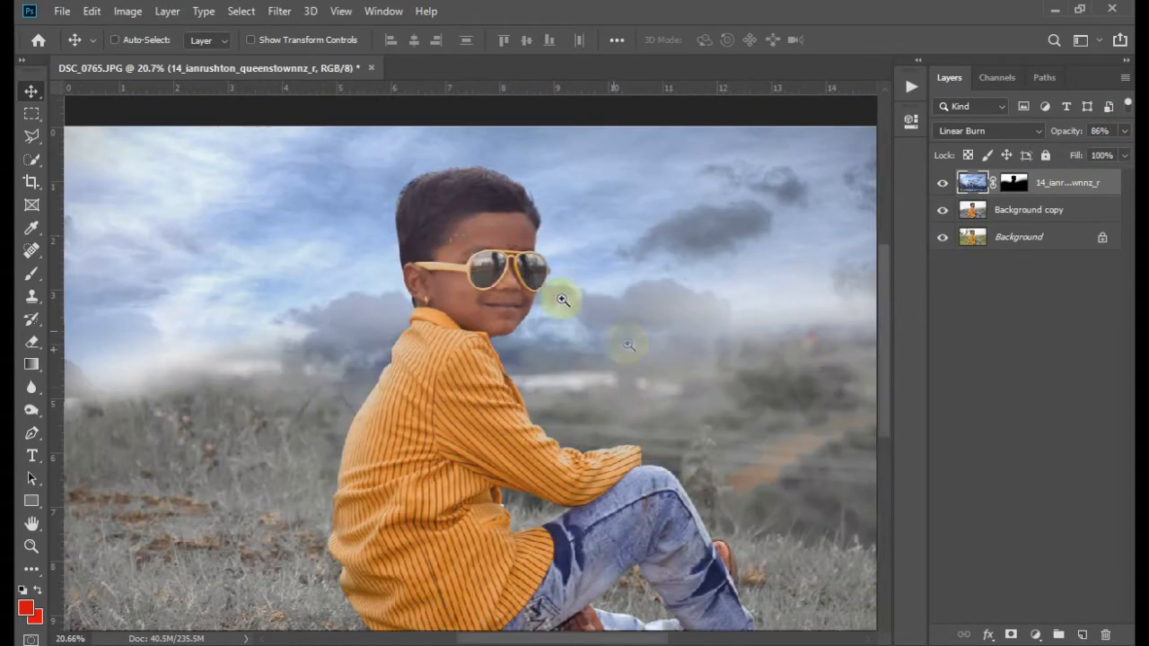
left_click_drag(447, 227, 572, 381)
key("ctrl+0")
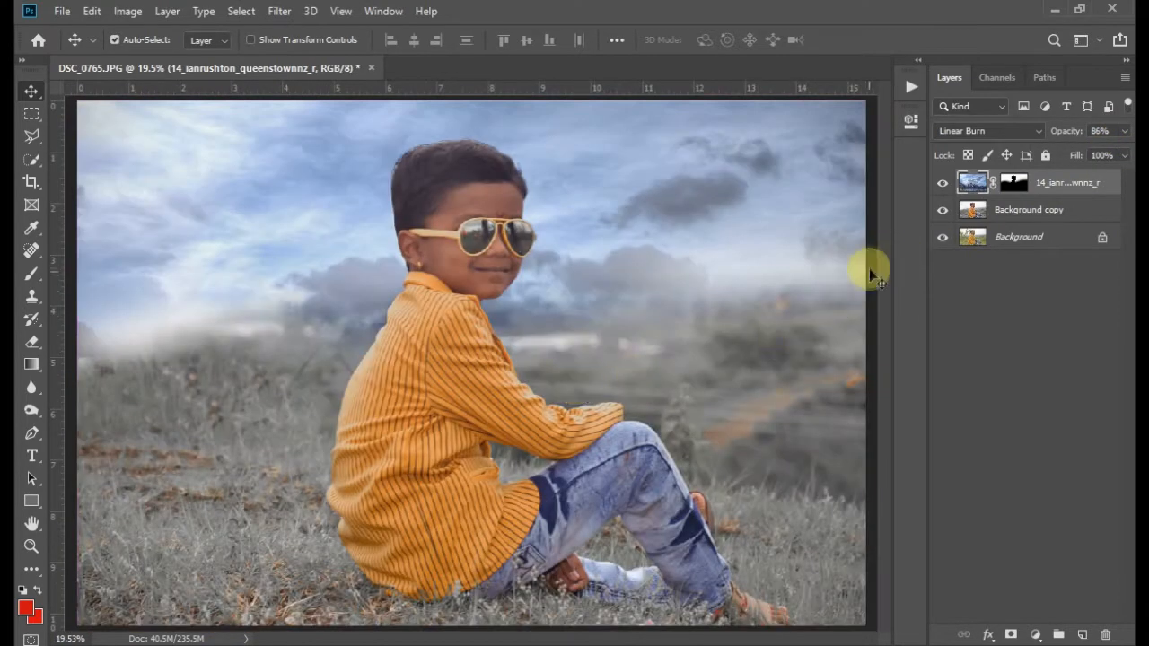
left_click(962, 219)
left_click_drag(265, 175, 666, 551)
left_click(666, 550)
key("ctrl+minus")
key("ctrl+minus")
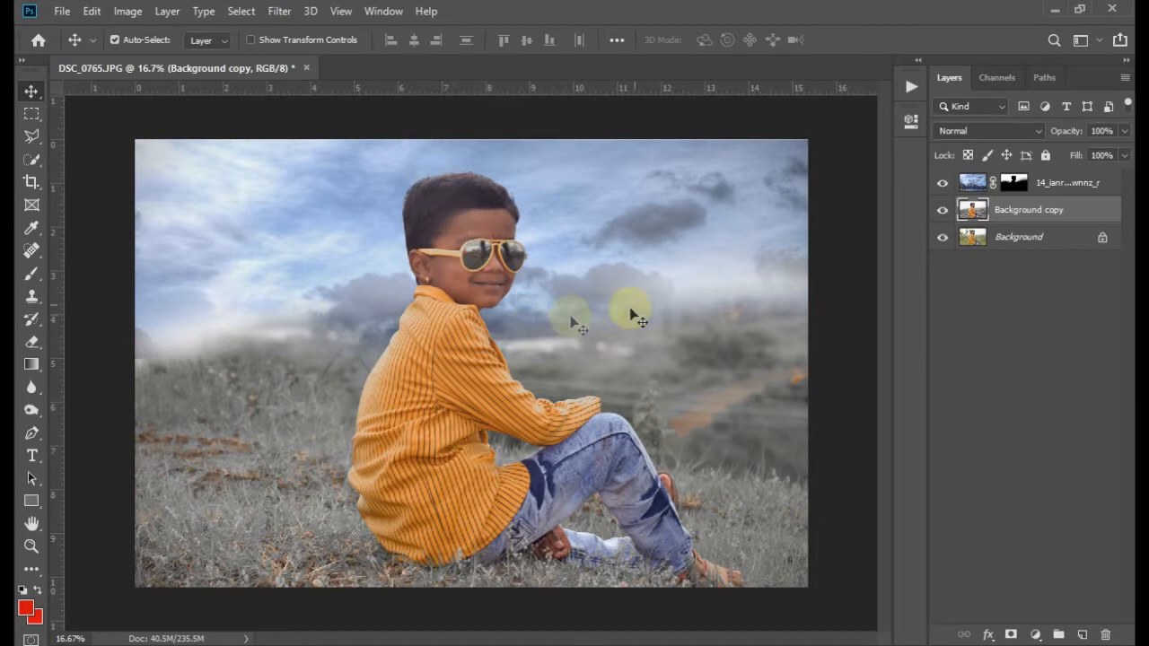
left_click(1061, 186, "ctrl")
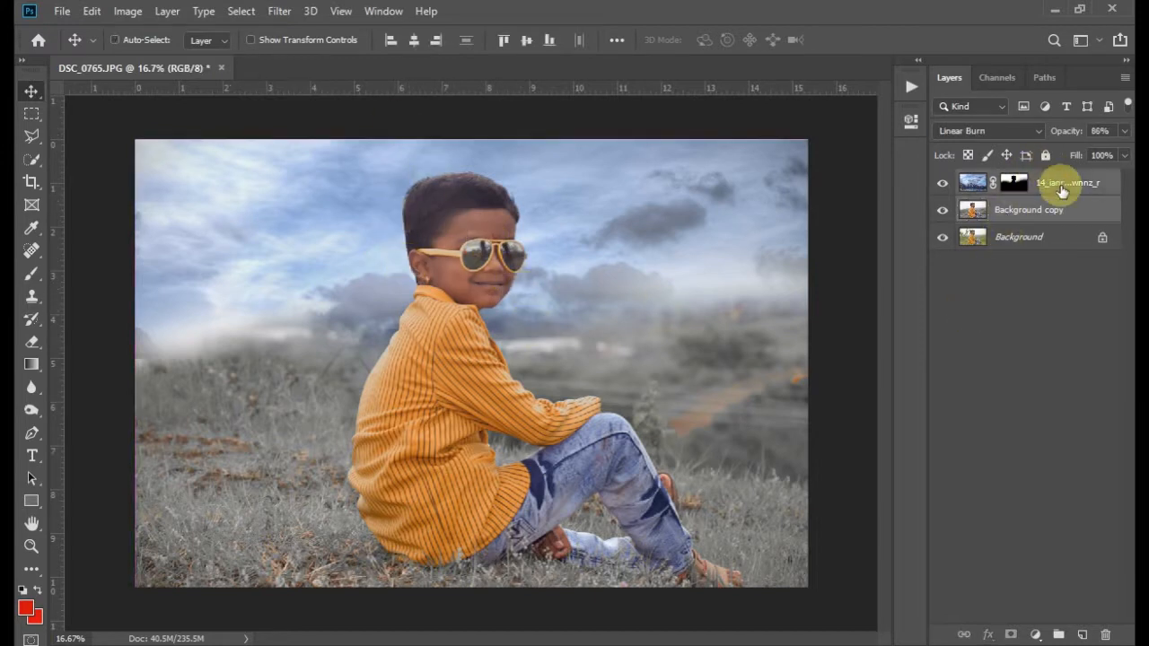
key("ctrl+e")
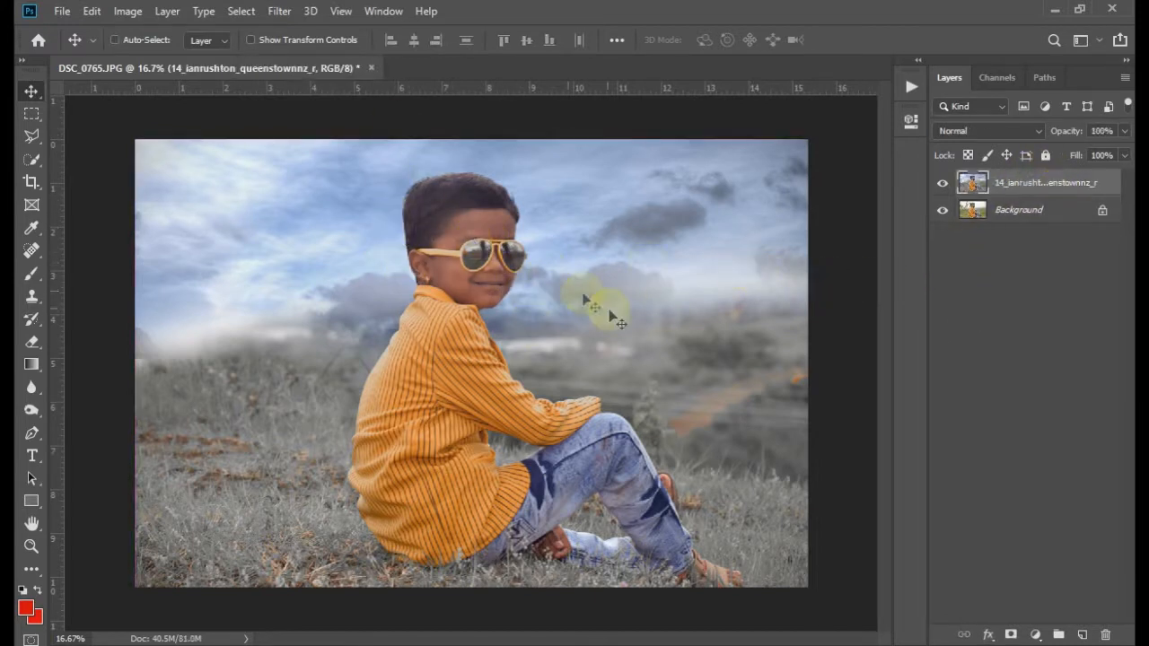
Open the merged layer in the Camera Raw filter and set temperature to -6, exposure to +0.30 and contrast to +3.
key("ctrl+shift+a")
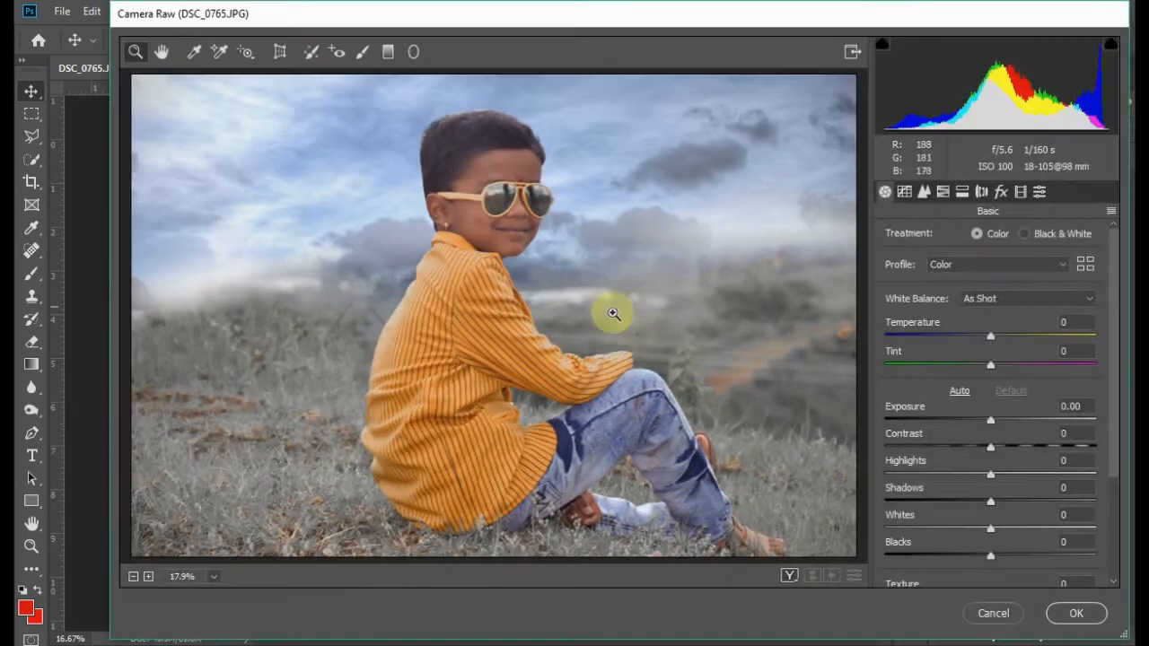
left_click_drag(367, 147, 803, 364)
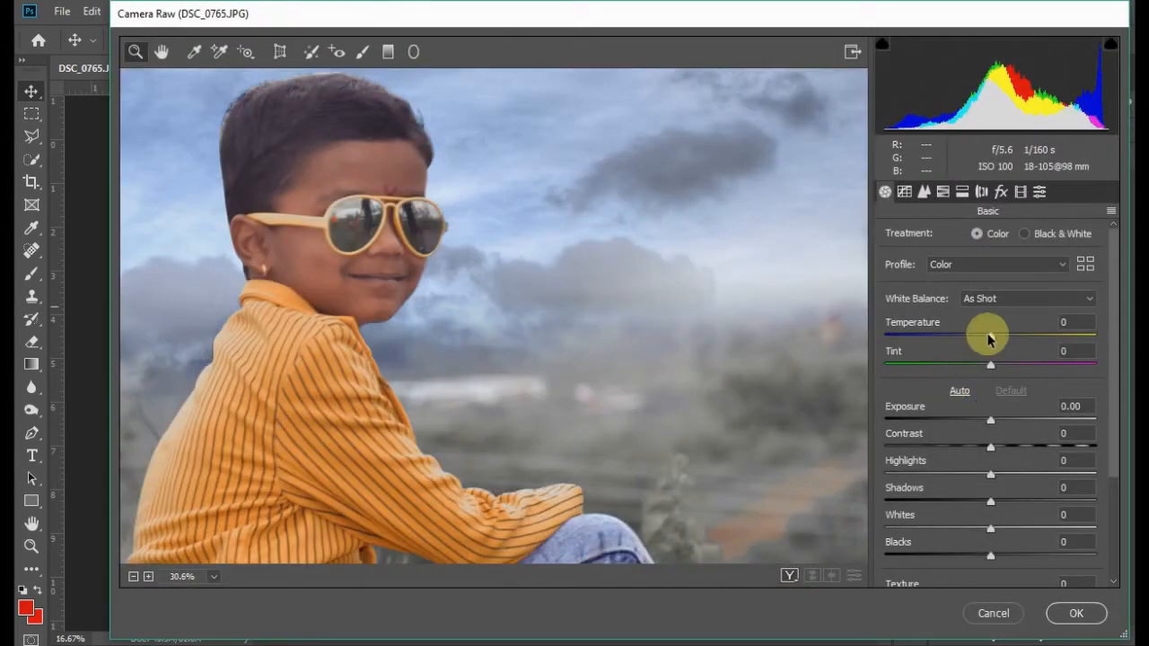
left_click_drag(989, 336, 986, 338)
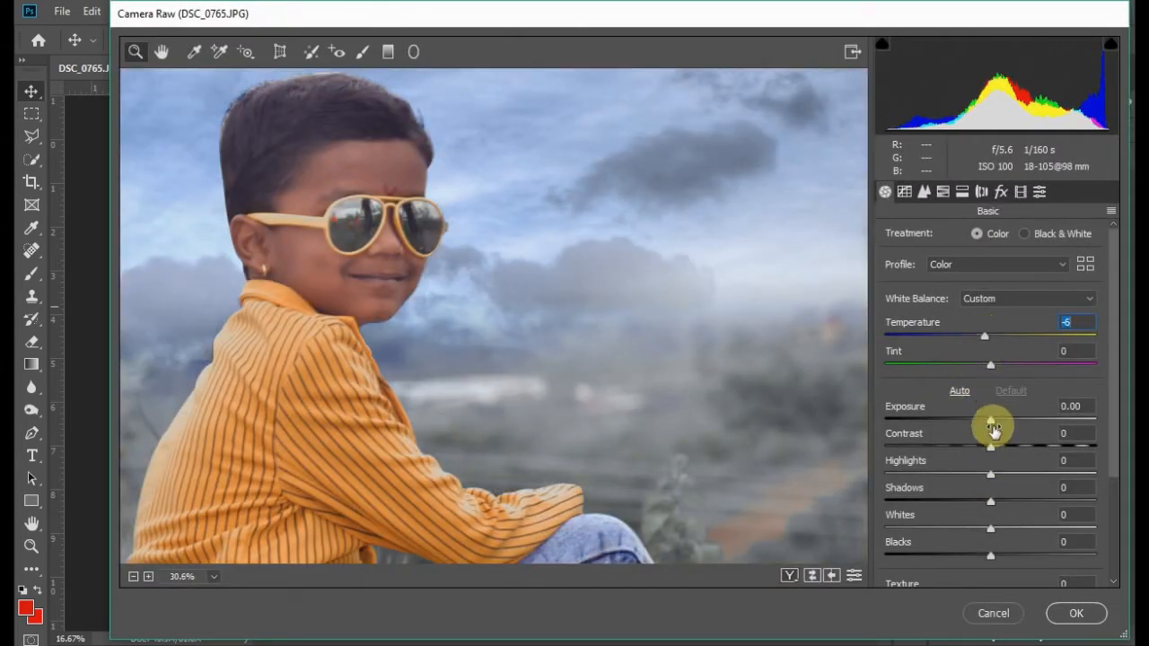
left_click_drag(991, 420, 992, 447)
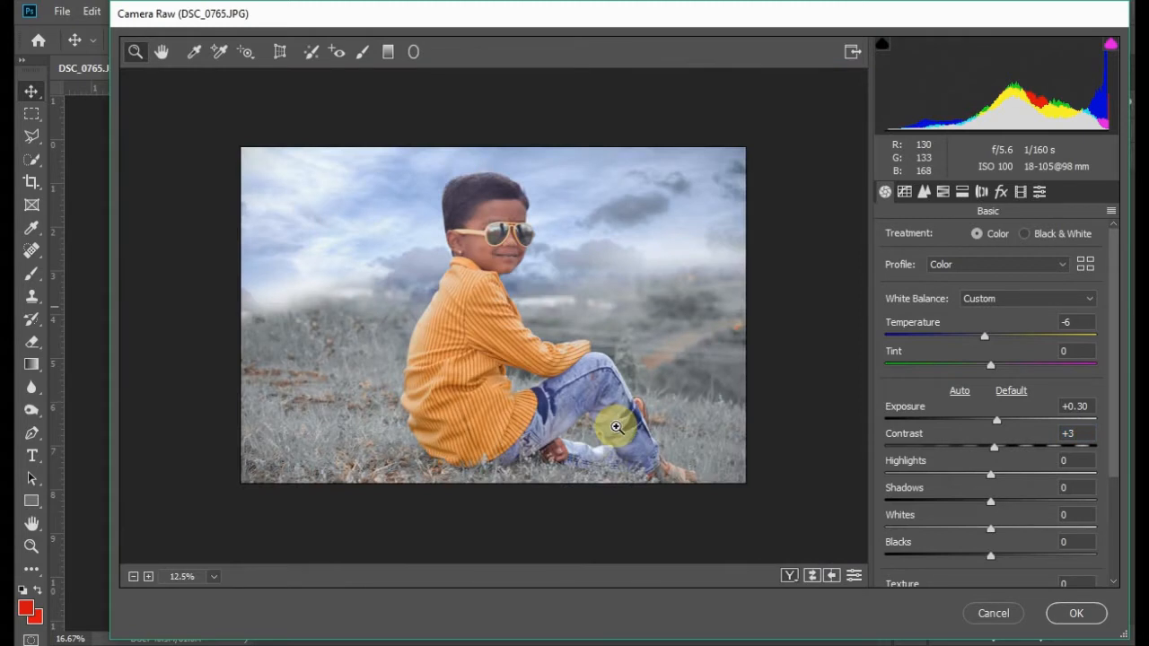
Set highlights to +15, shadows to -35 and temperature to -2 in Camera Raw, and apply the filter.
left_click(1006, 475)
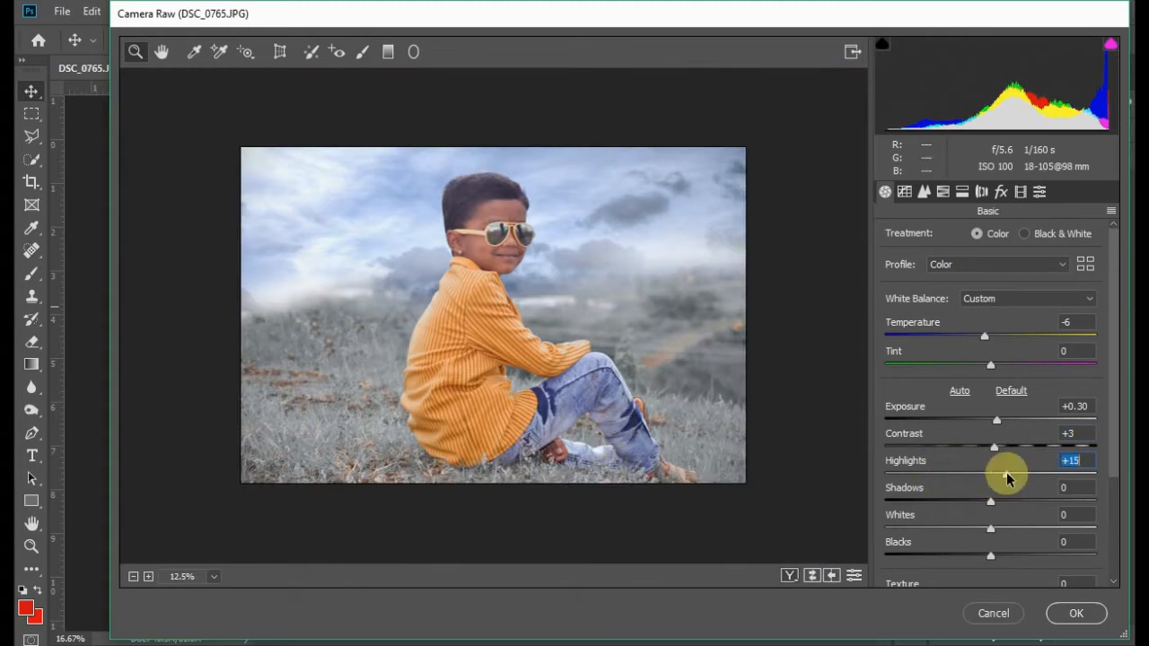
left_click(969, 501)
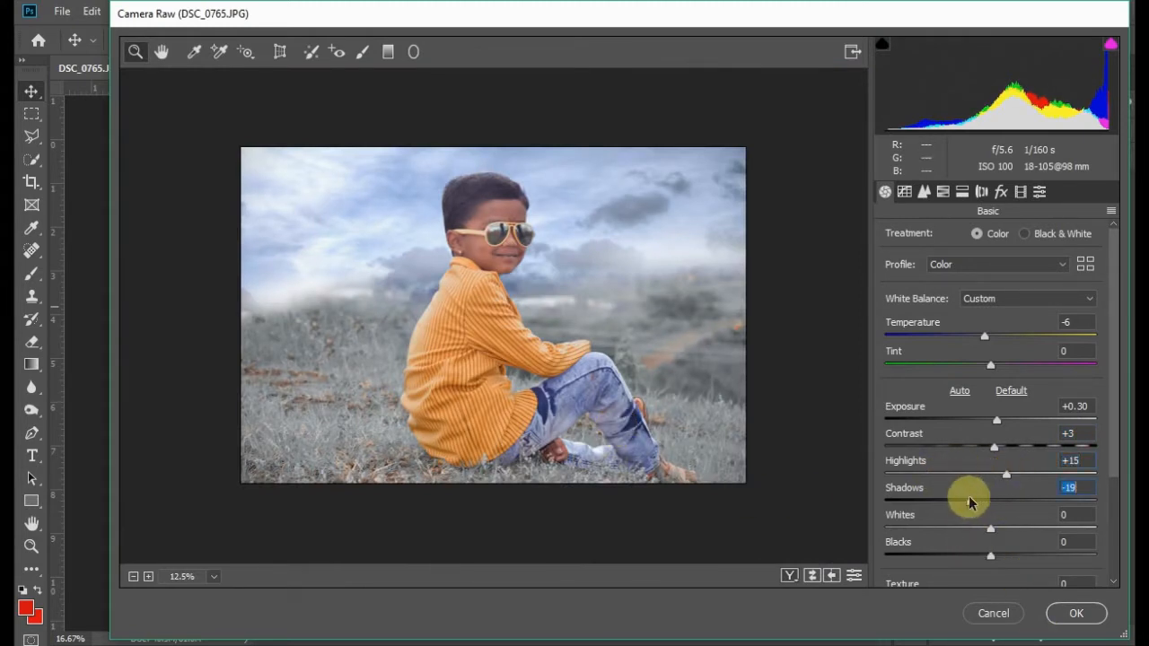
left_click_drag(969, 503, 953, 504)
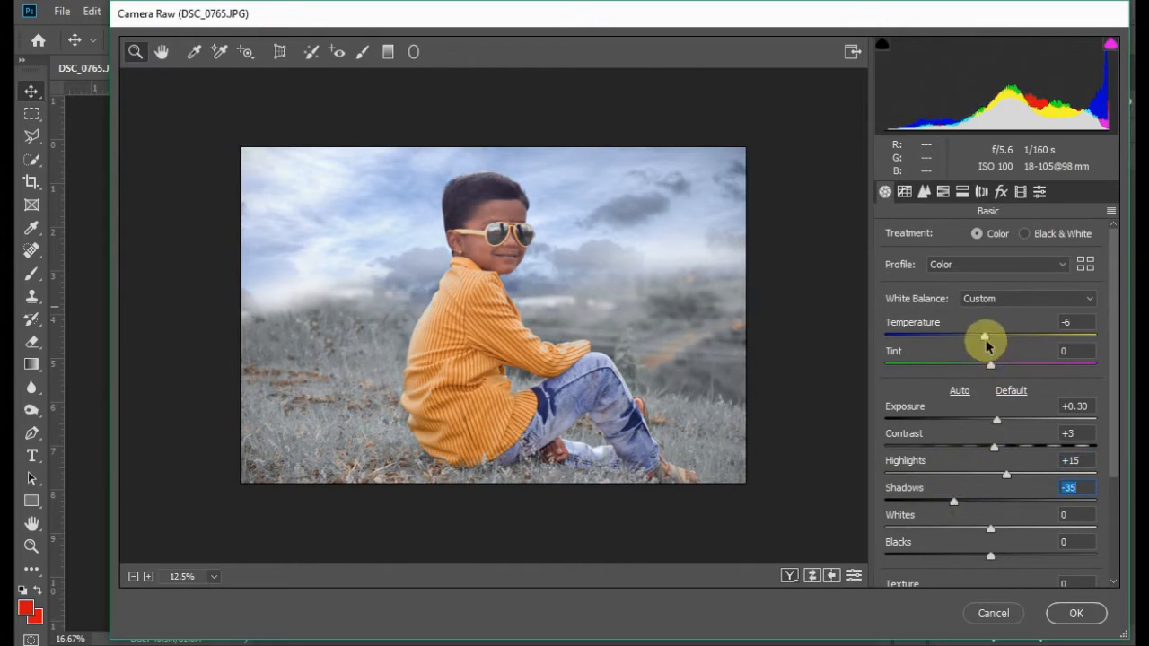
mouse_move(986, 341)
left_mouse_down()
mouse_move(1000, 342)
mouse_move(991, 345)
left_mouse_up()
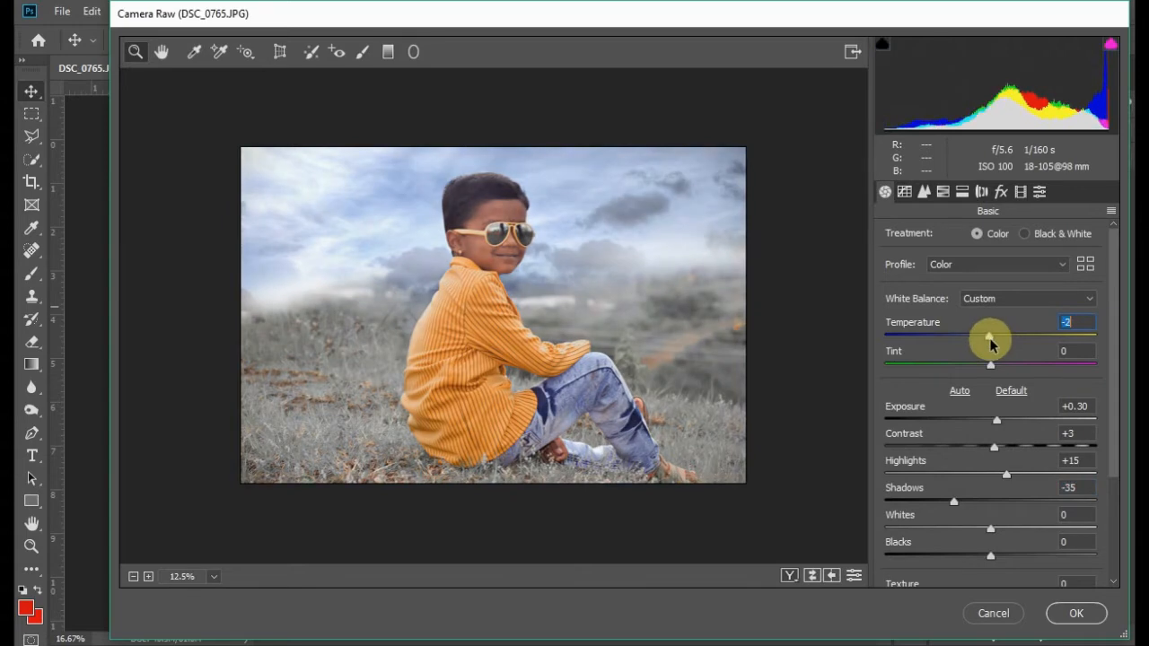
left_click(1076, 613)
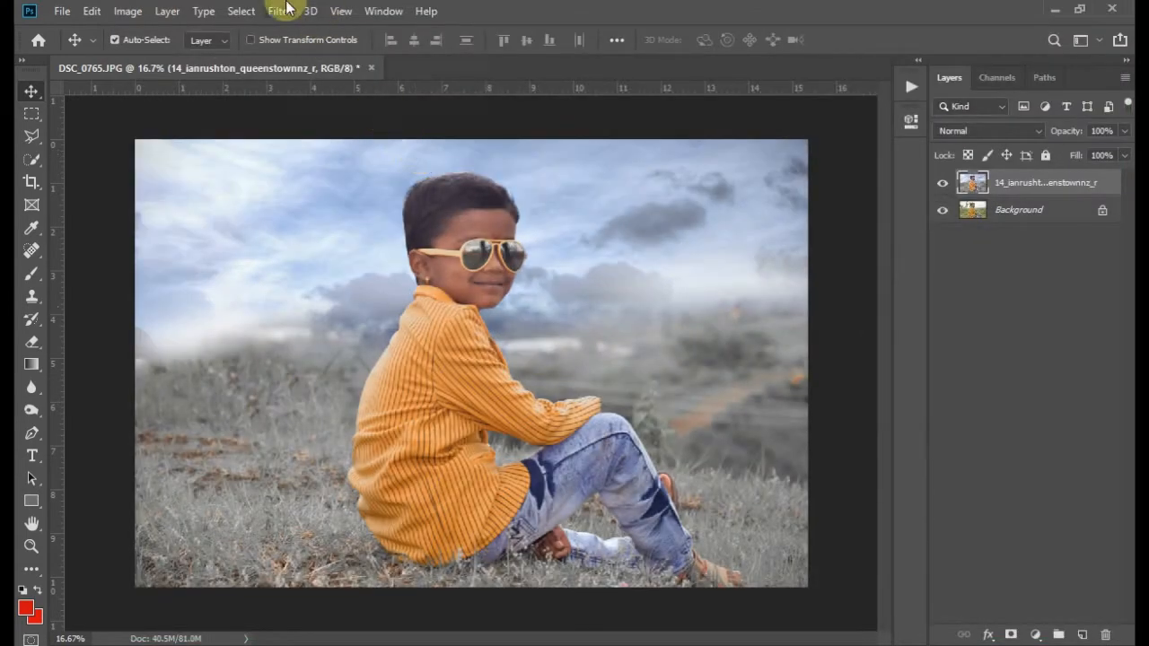
Reduce noise on the merged layer with the Imagenomic Noiseware filter using the Default preset.
left_click(279, 11)
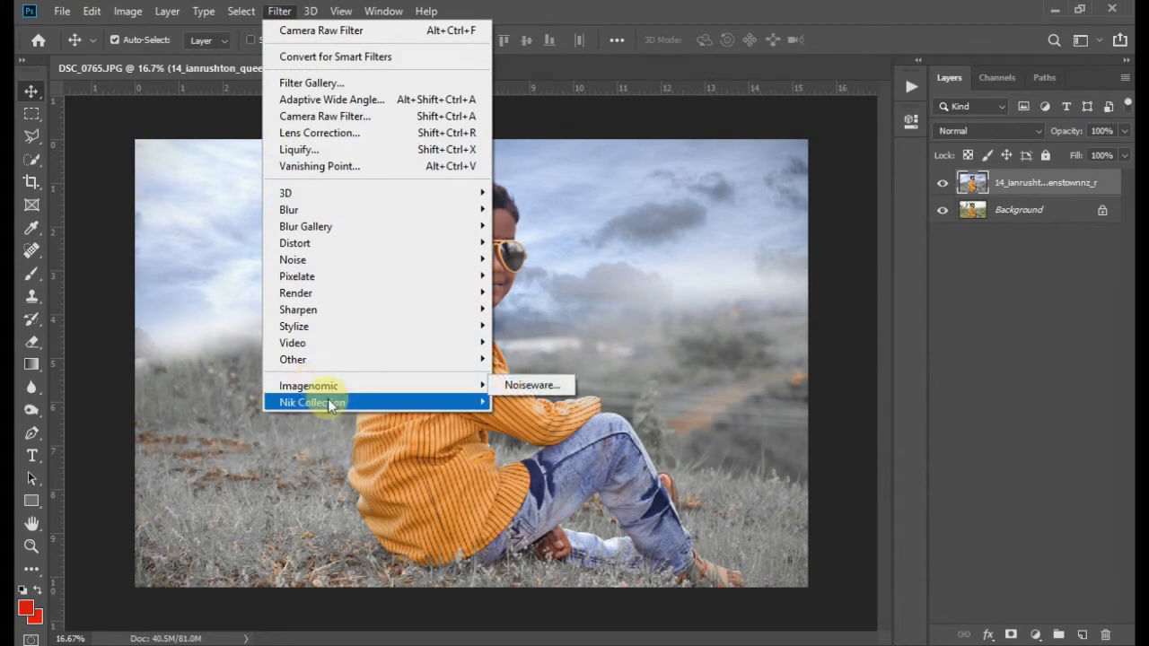
mouse_move(314, 386)
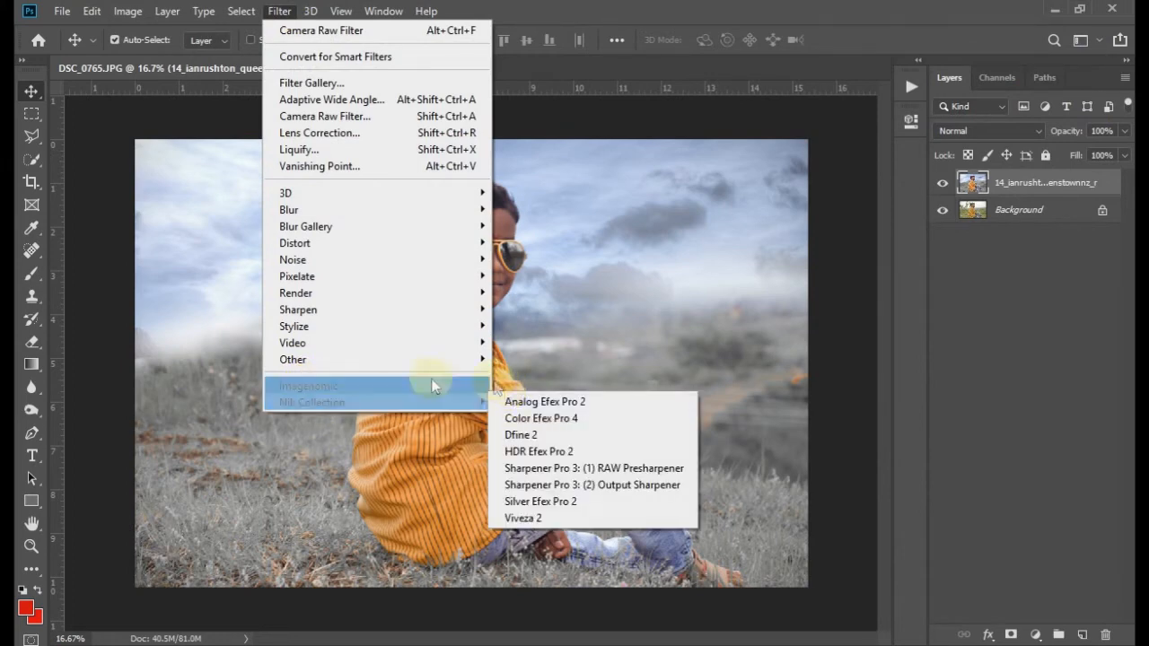
left_click(523, 386)
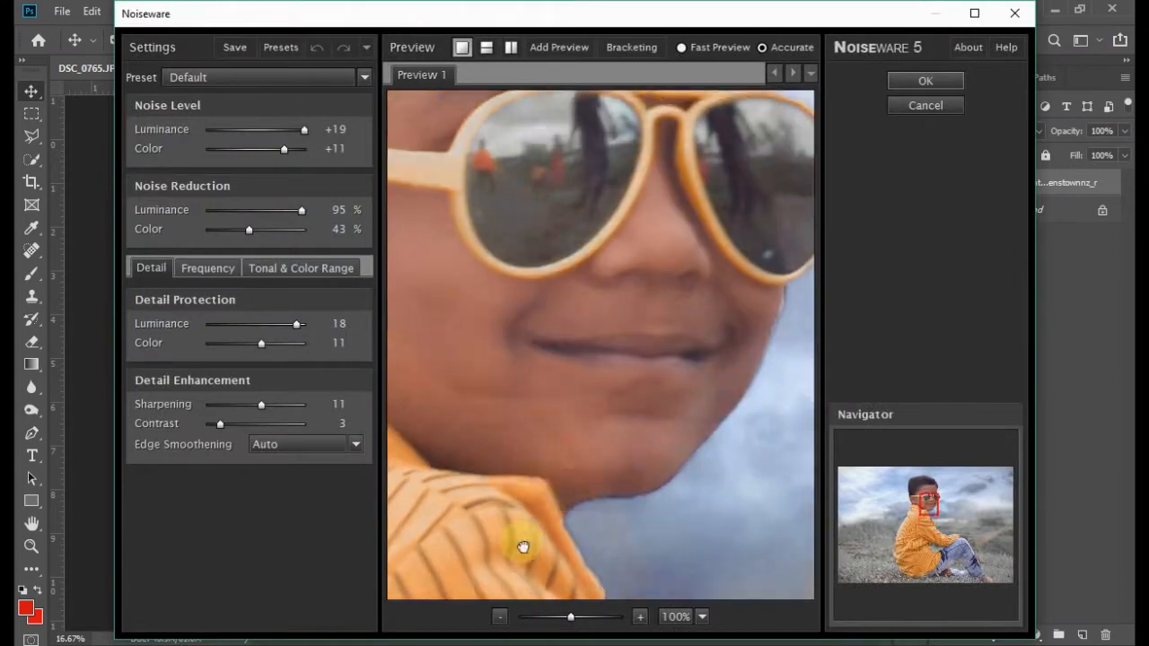
scroll(524, 546, "down", 1)
left_click(898, 82)
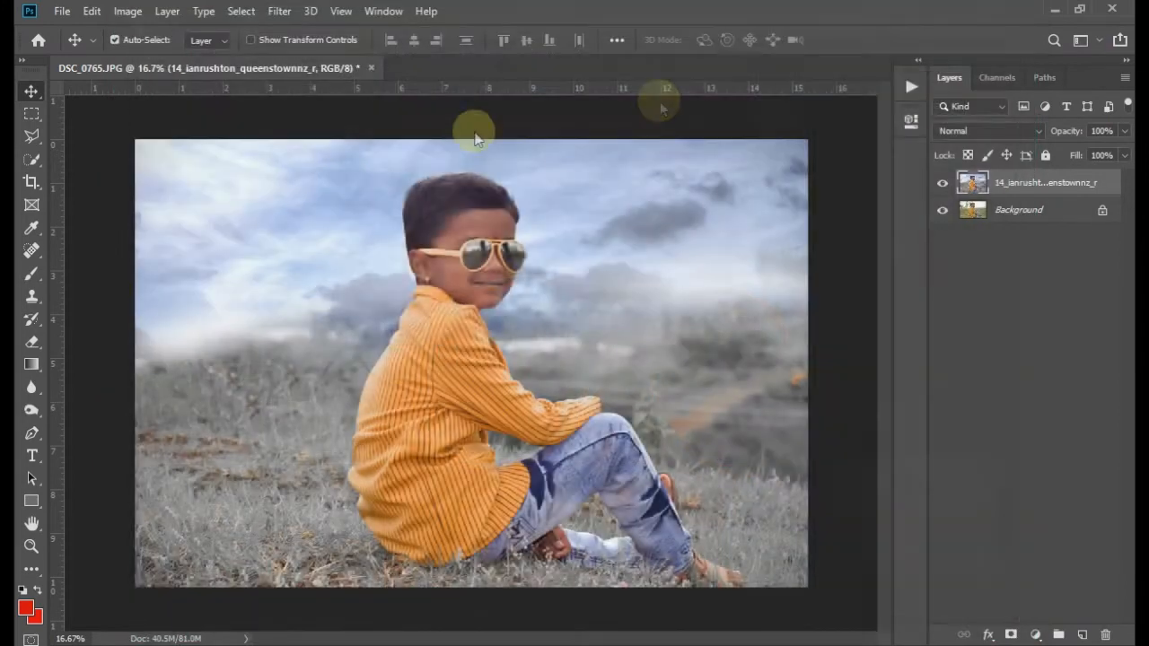
Open the layer in Color Efex Pro 4 and set the Dark Contrasts saturation to 21% and brightness to -10%.
left_click(279, 10)
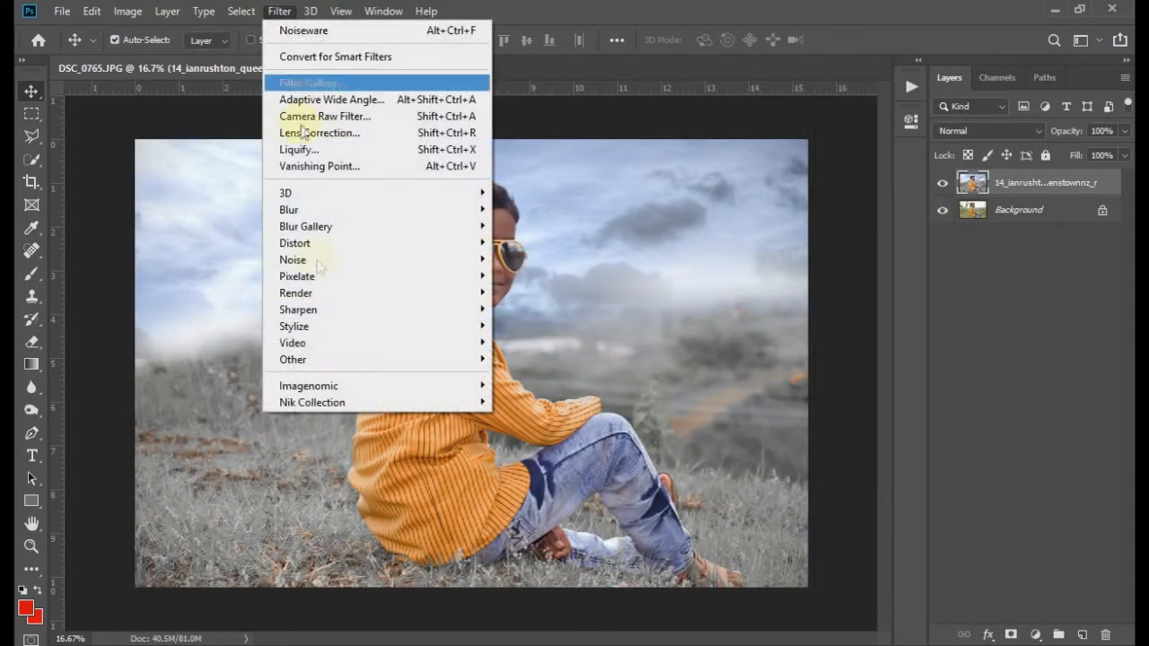
mouse_move(341, 403)
left_click(541, 418)
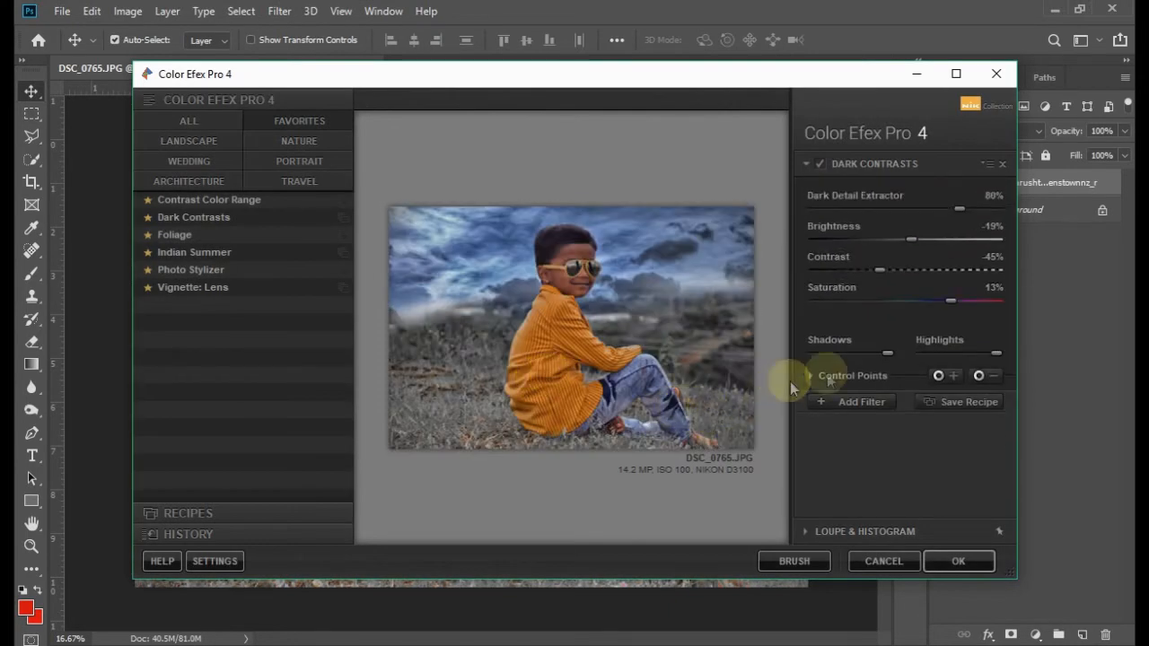
left_click_drag(949, 297, 957, 301)
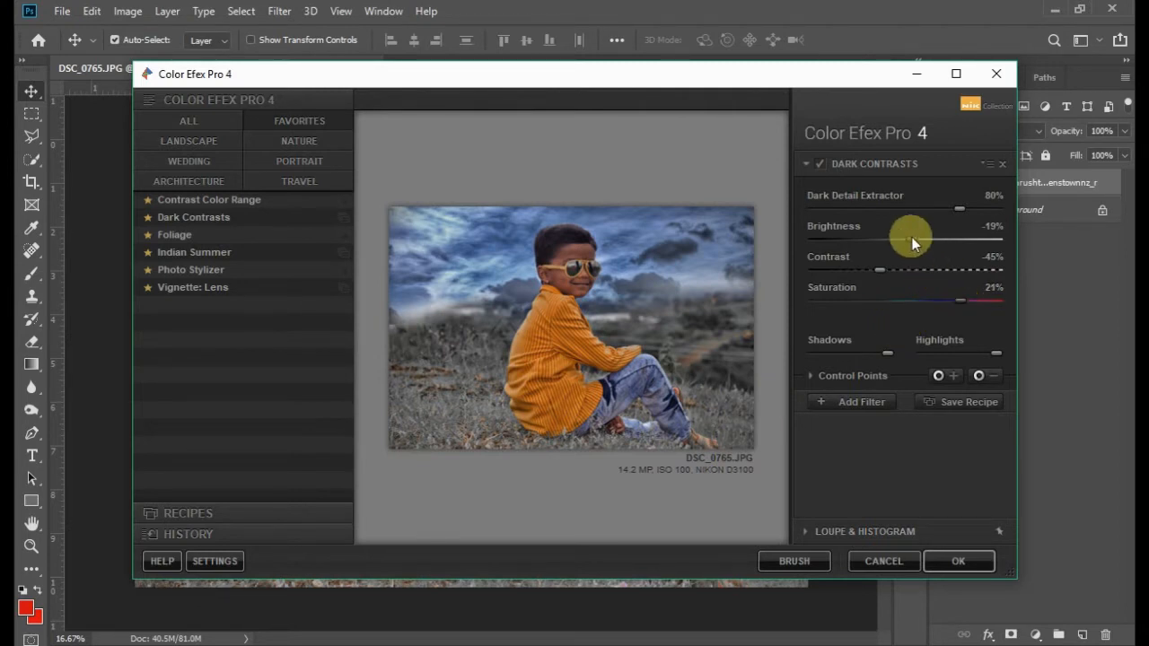
mouse_move(912, 239)
left_mouse_down()
mouse_move(928, 240)
mouse_move(916, 238)
left_mouse_up()
Add 0% opacity control points on the boy's face and forehead to exclude them from Dark Contrasts.
left_click(978, 376)
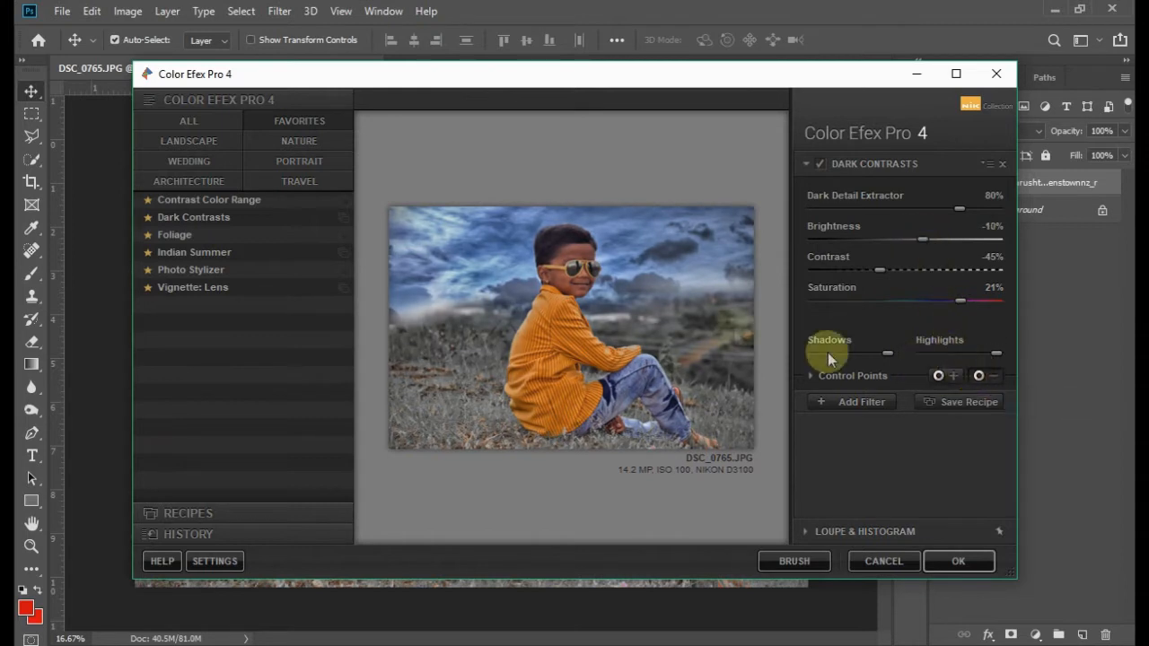
left_click(576, 276)
left_click(978, 375)
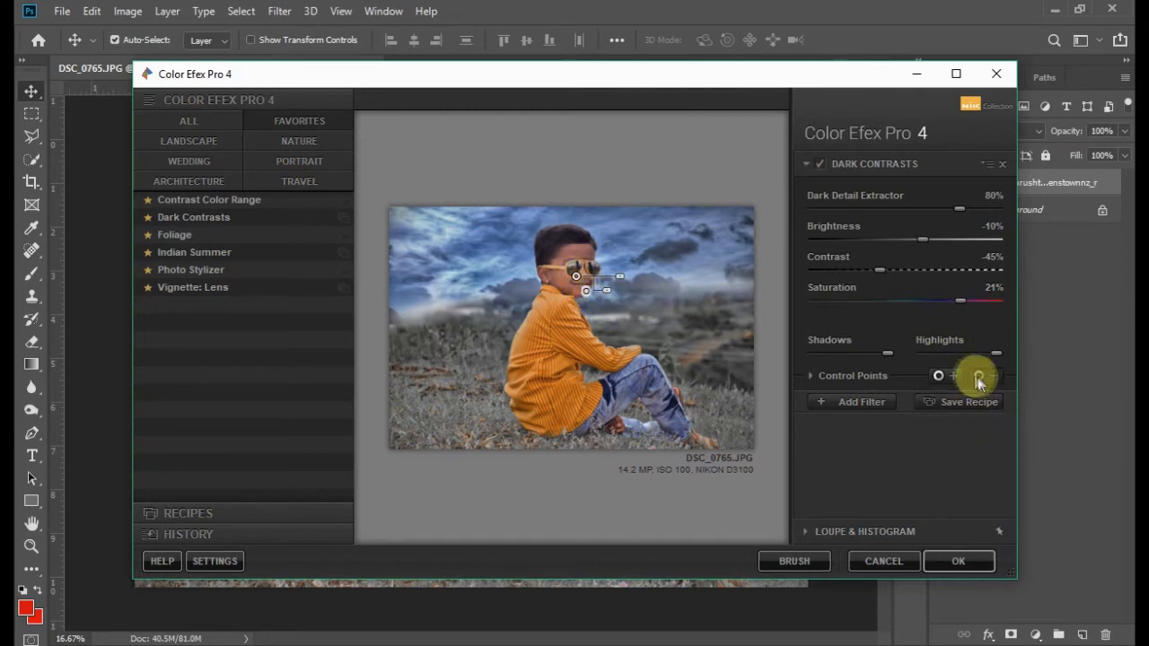
left_click(593, 291)
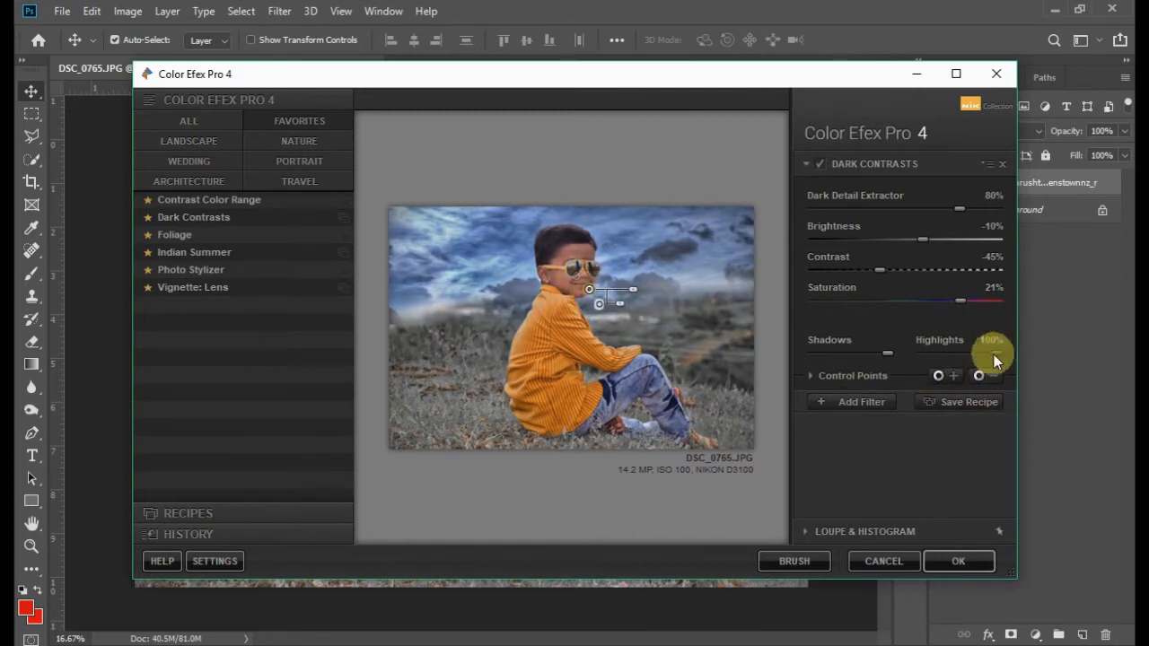
left_click(978, 375)
left_click(590, 254)
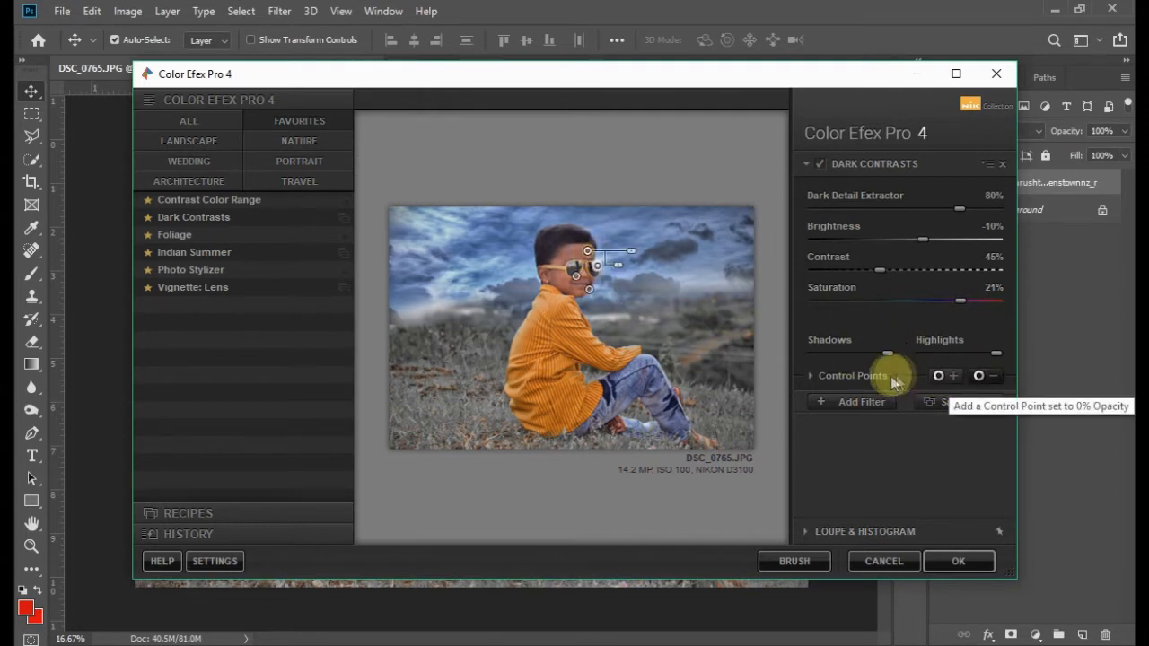
Stack a Contrast Color Range filter on top of Dark Contrasts and set its brightness to -5%.
left_click(867, 401)
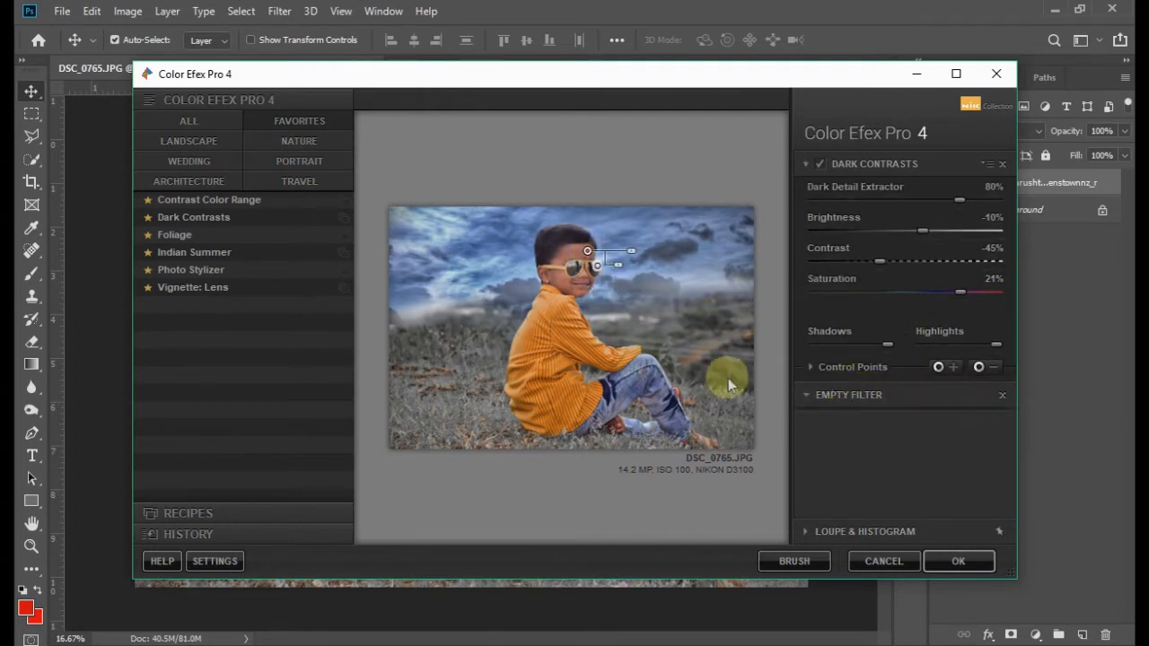
left_click(161, 199)
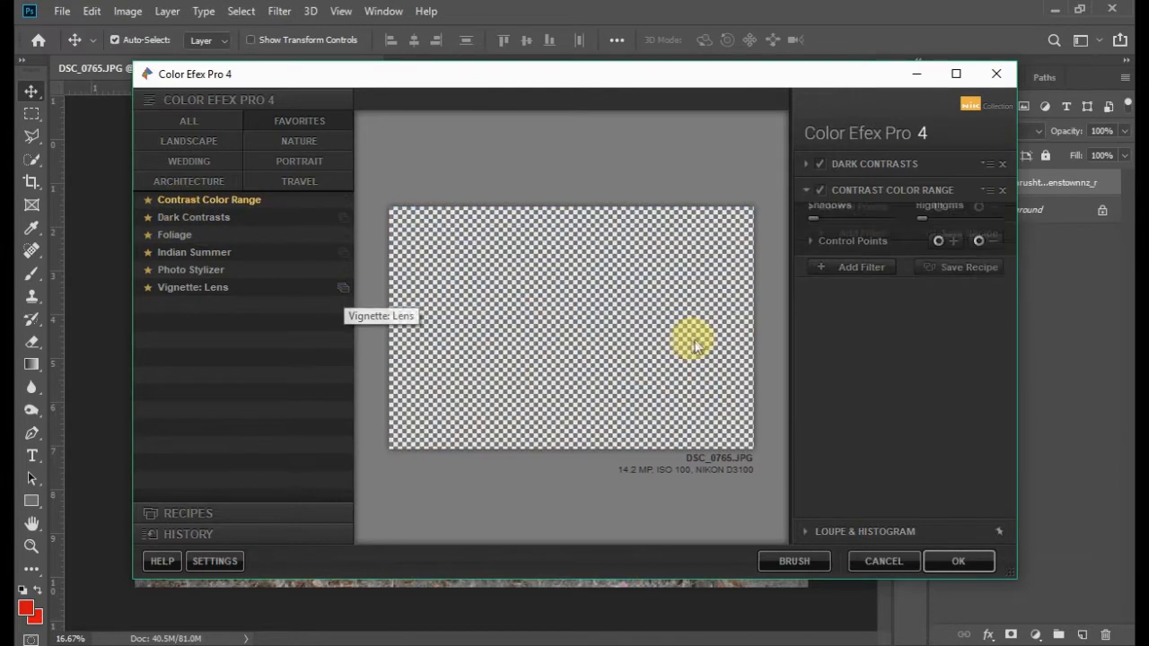
left_click_drag(903, 296, 900, 296)
Add positive control points for Contrast Color Range on the boy's mouth, chin and forehead.
left_click(938, 401)
left_click(578, 281)
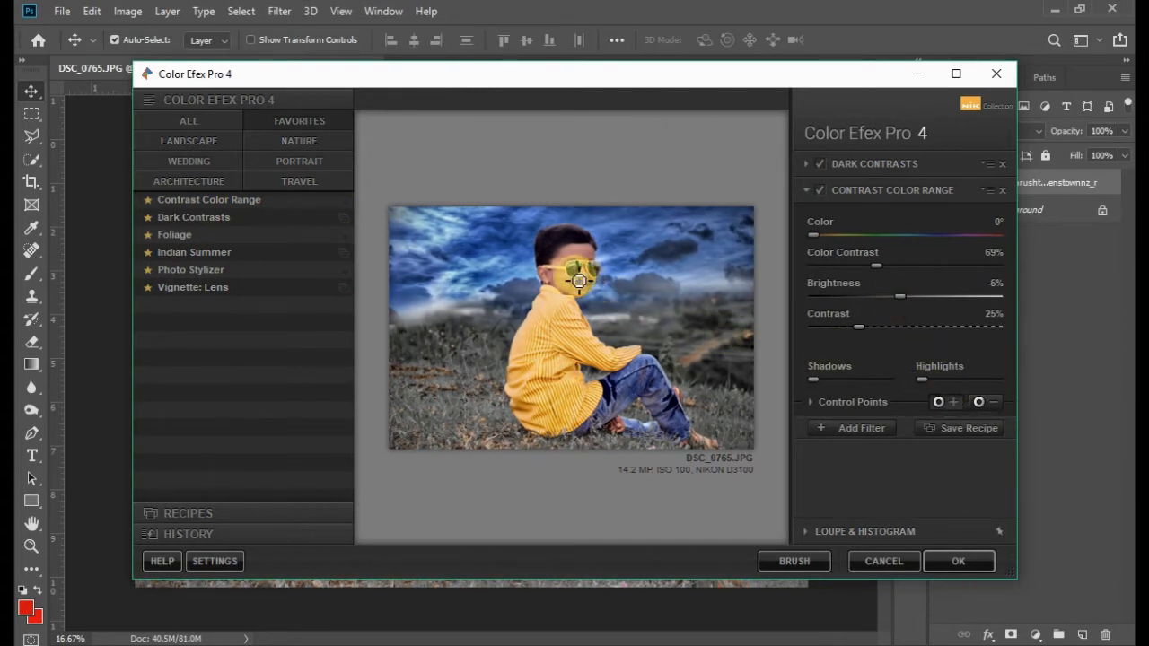
left_click(948, 403)
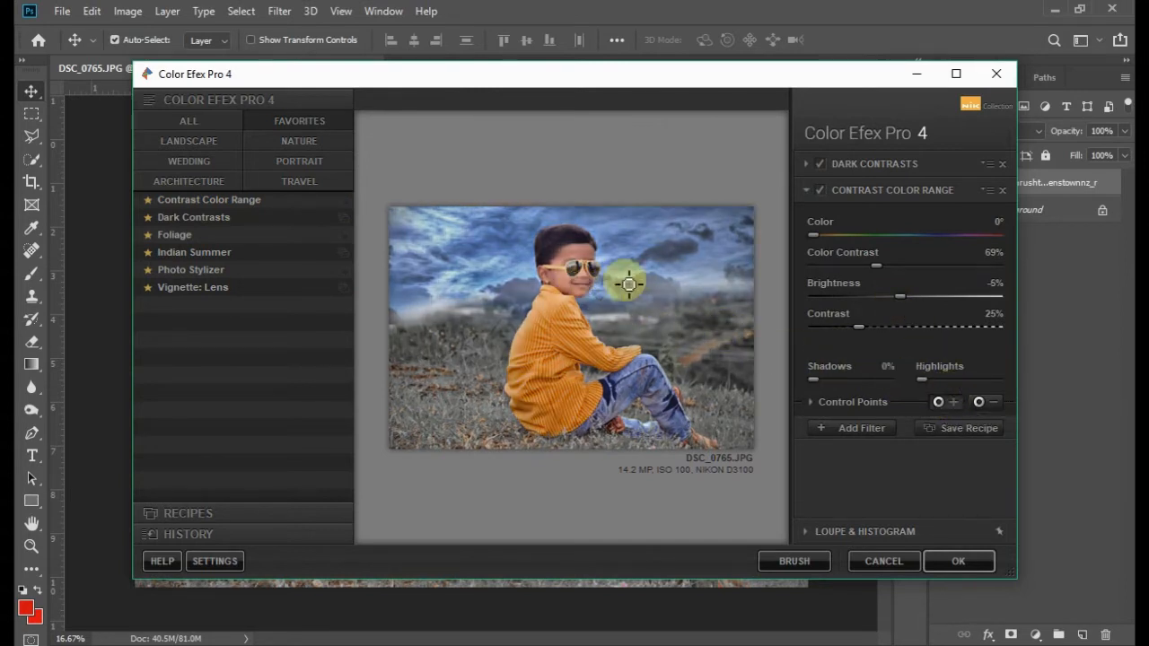
left_click(585, 289)
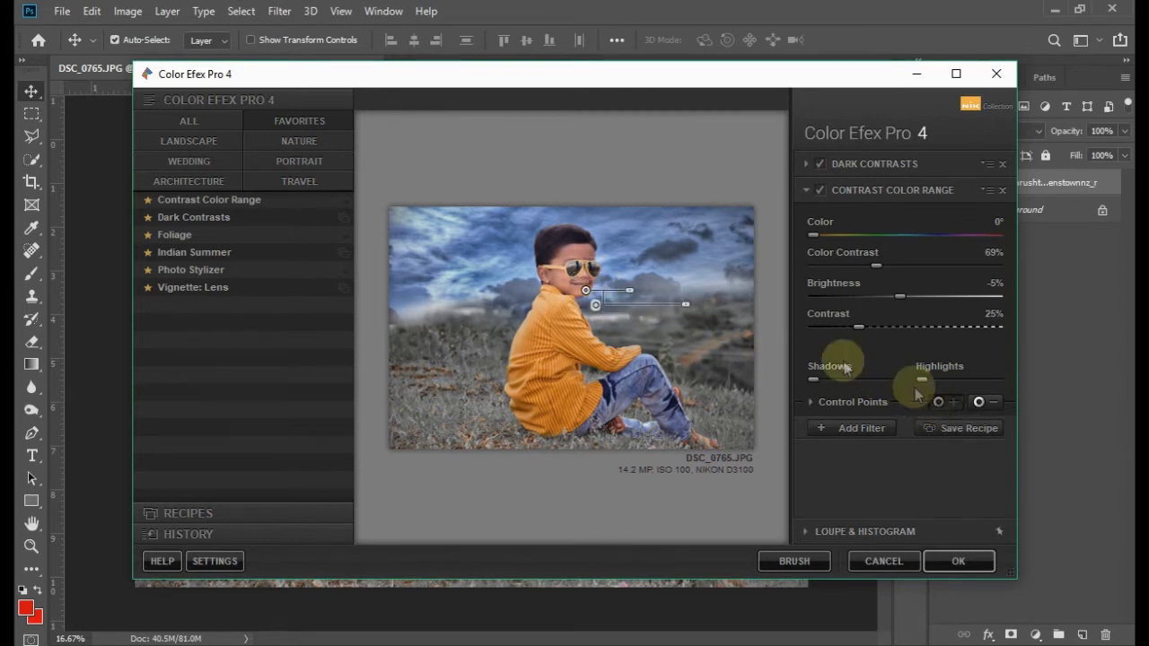
left_click_drag(585, 290, 591, 254)
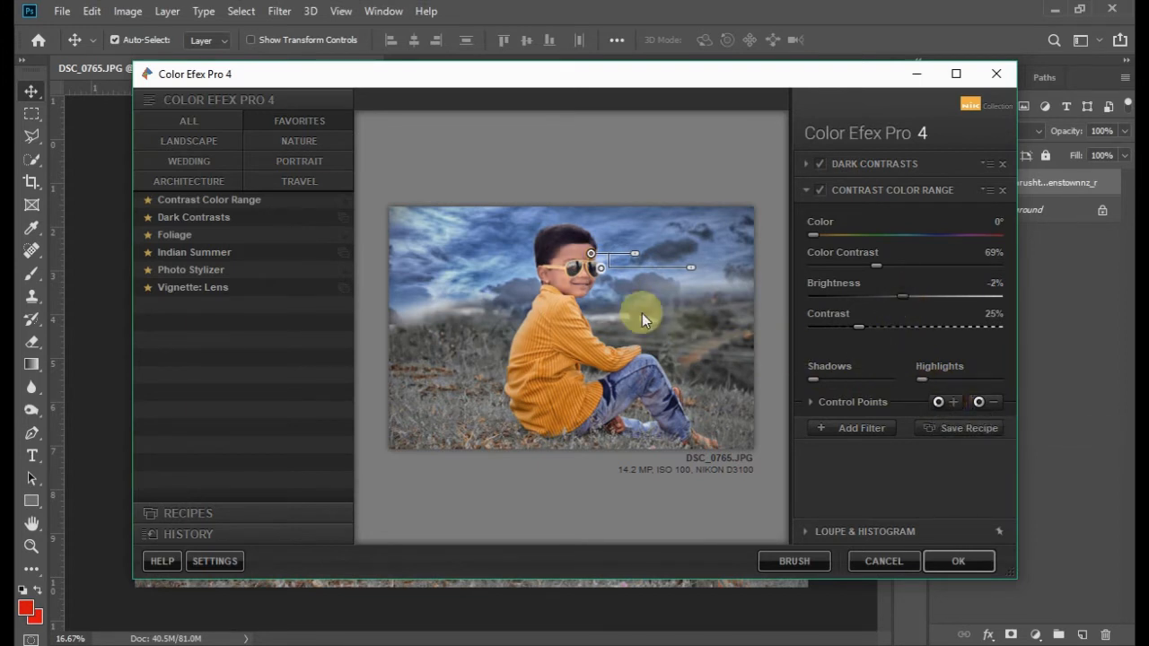
Compare the image with Contrast Color Range off and on, and apply the stacked Color Efex filters.
left_click(818, 191)
left_click(819, 190)
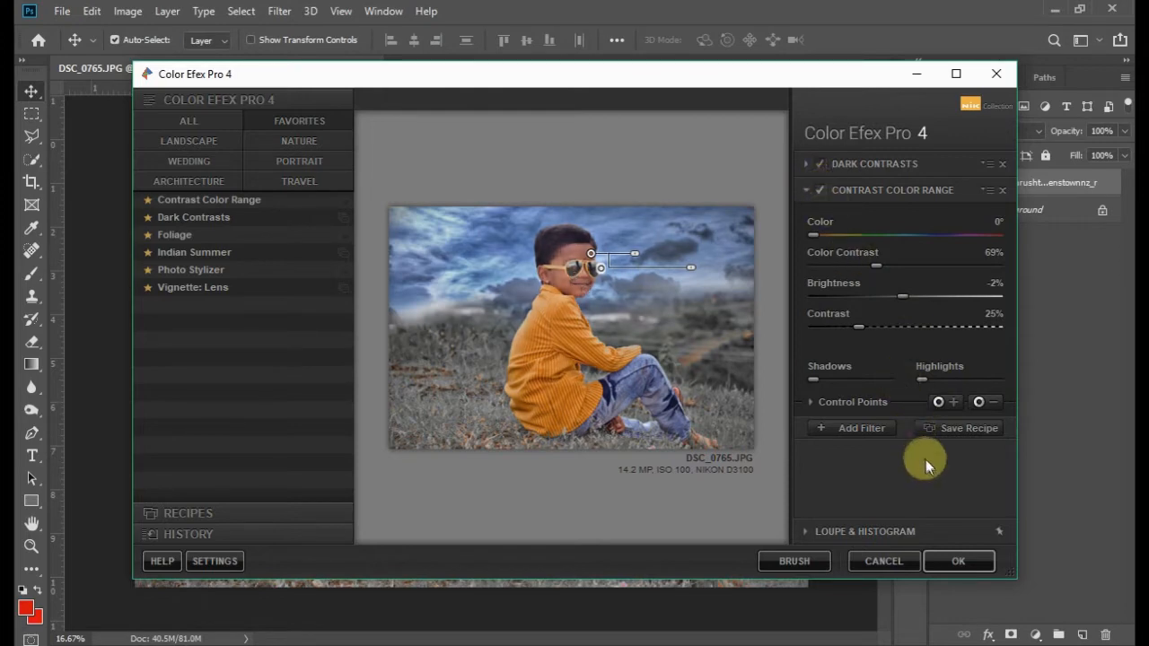
left_click(958, 558)
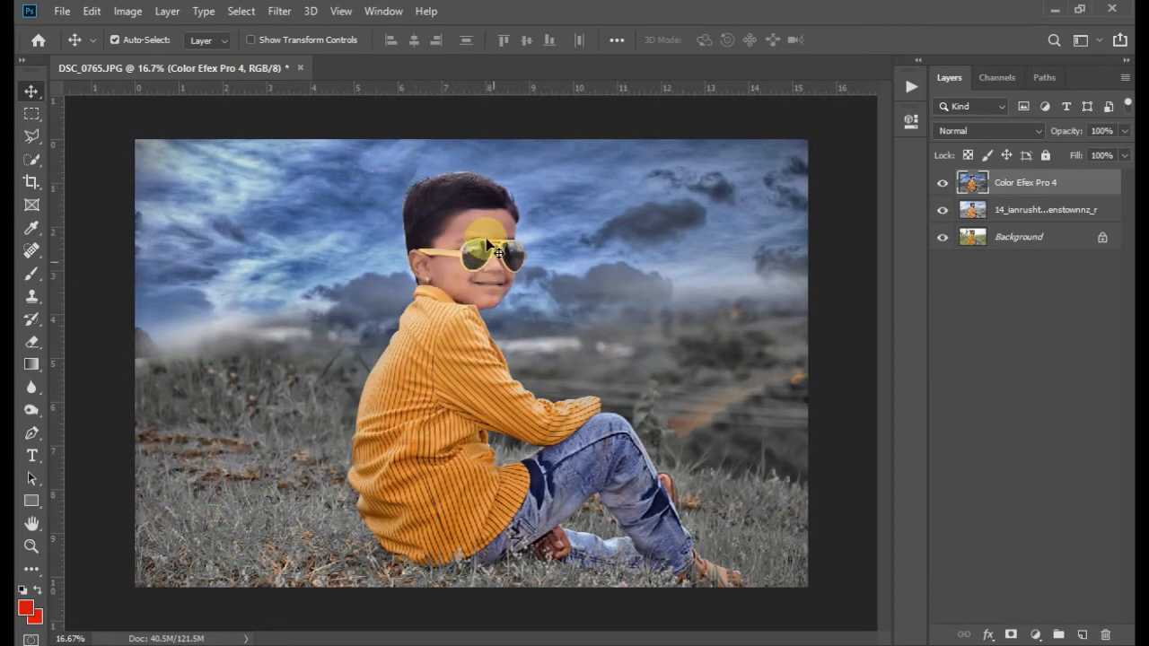
Inspect the boy's face, and give the Color Efex Pro 4 layer a Camera Raw post-crop vignette of -44.
left_click_drag(384, 210, 671, 323)
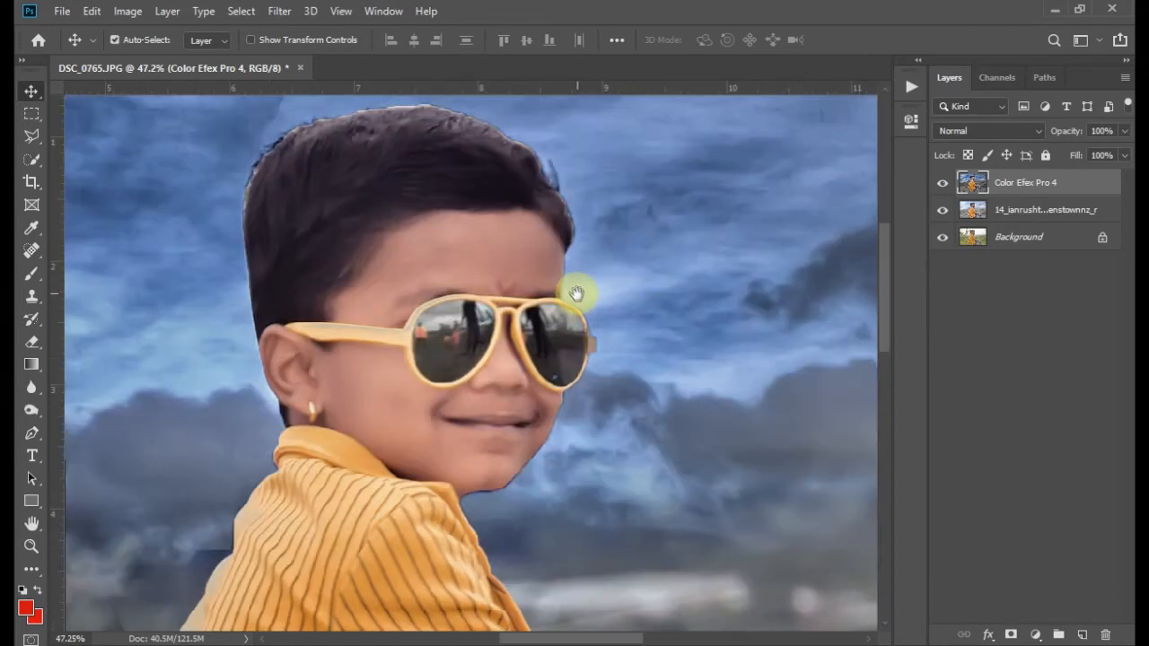
key("ctrl+0")
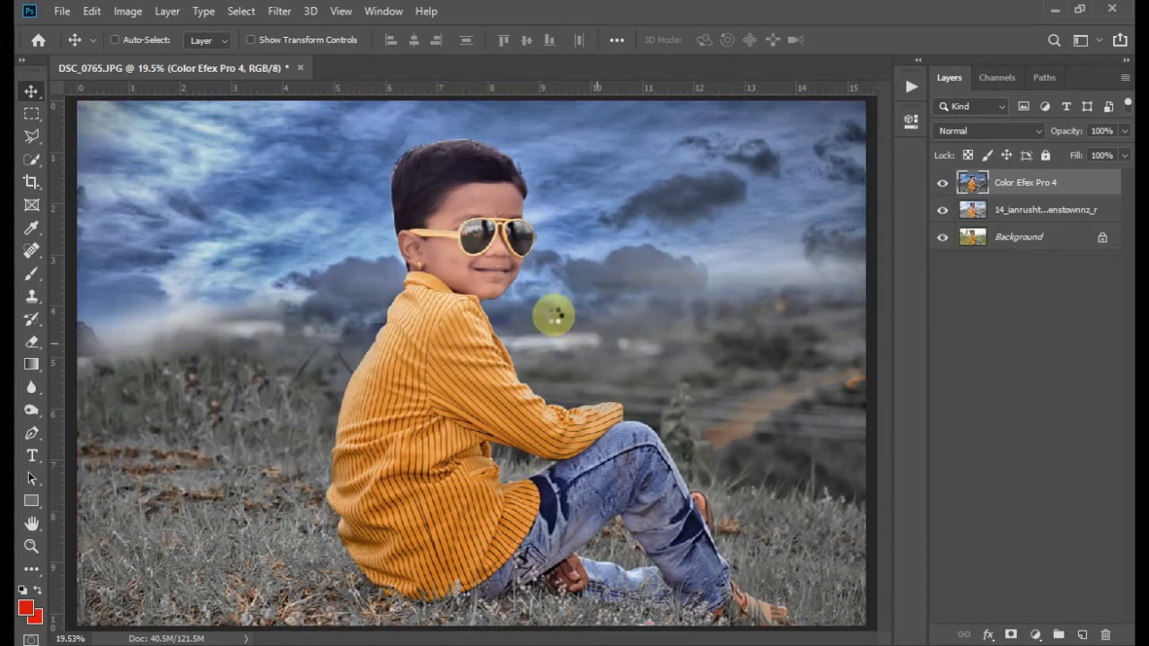
key("ctrl+shift+a")
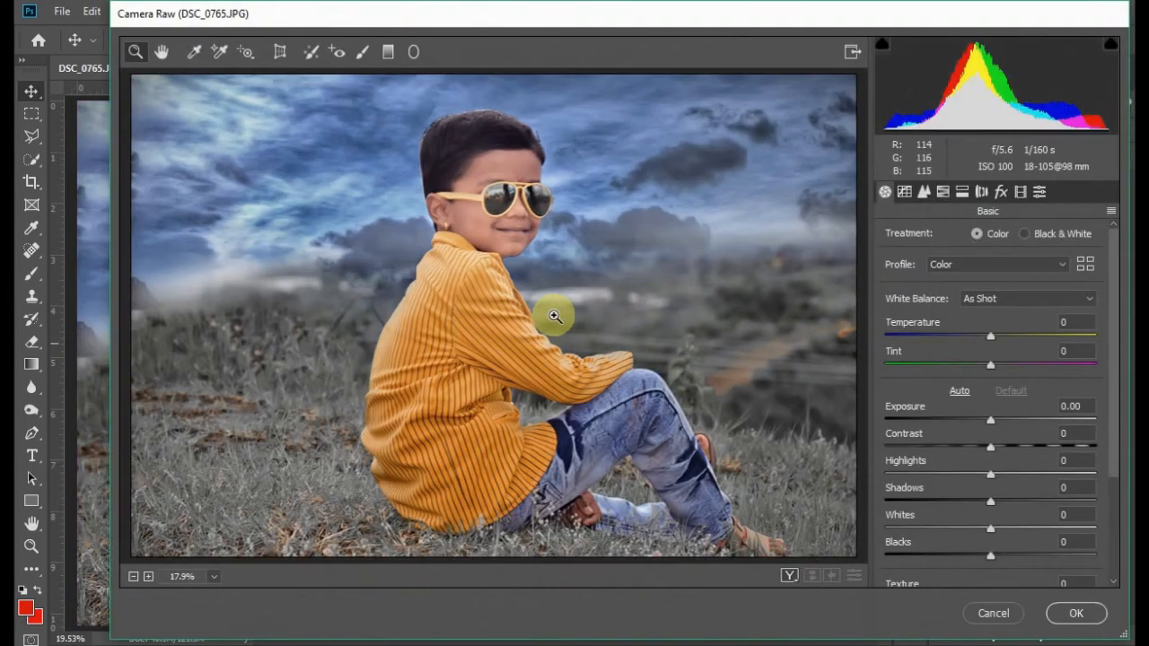
left_click(962, 191)
left_click(998, 194)
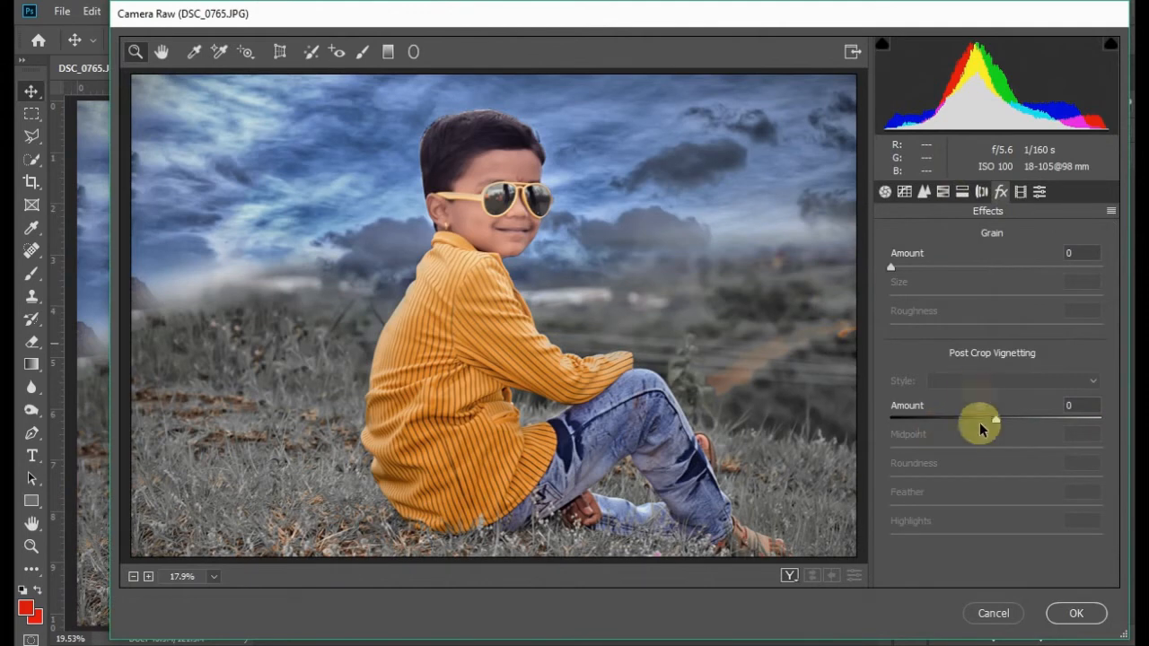
left_click_drag(976, 420, 946, 420)
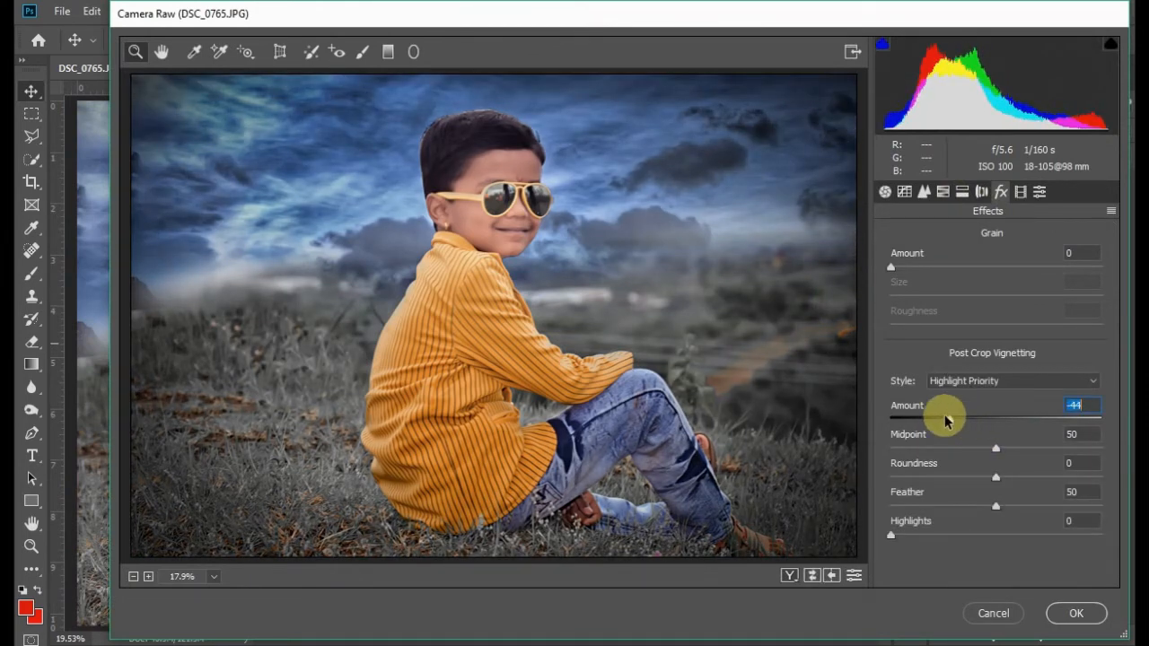
Set the HSL saturation of blues to -22 and apply the Camera Raw filter.
left_click(941, 193)
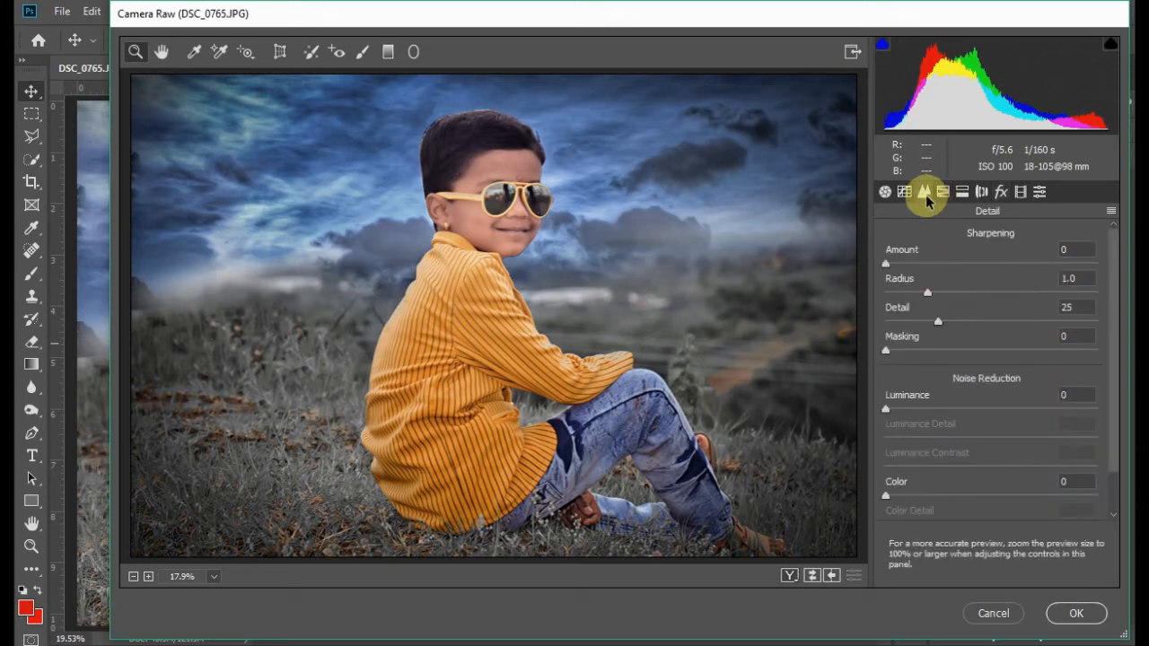
left_click(948, 196)
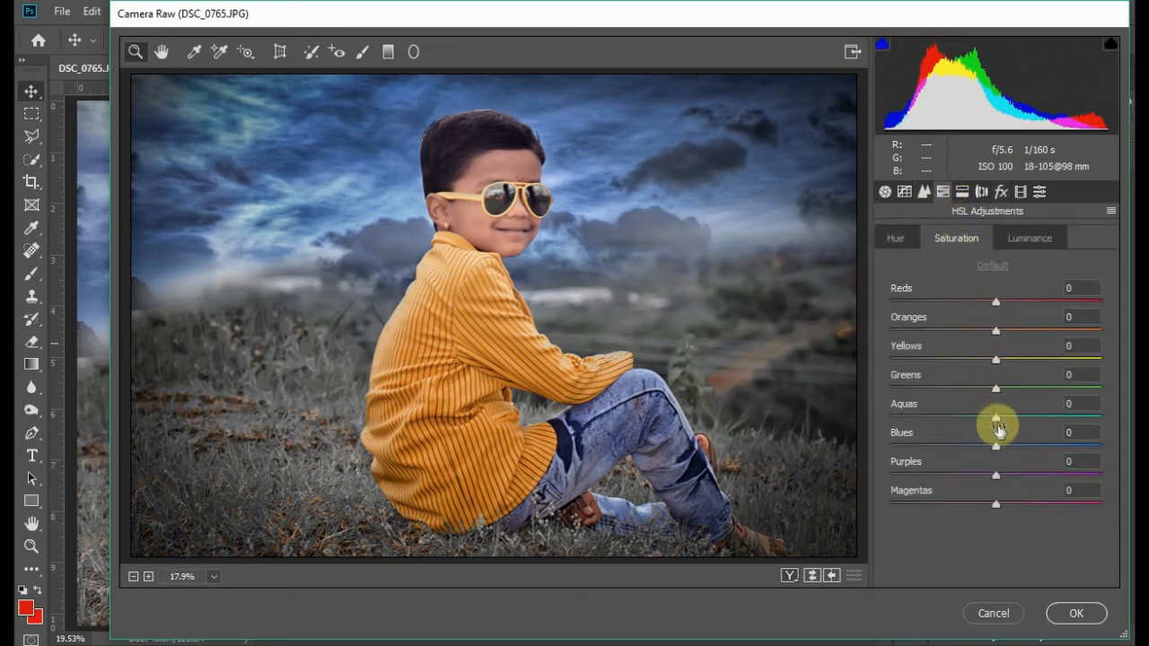
left_click_drag(995, 446, 970, 444)
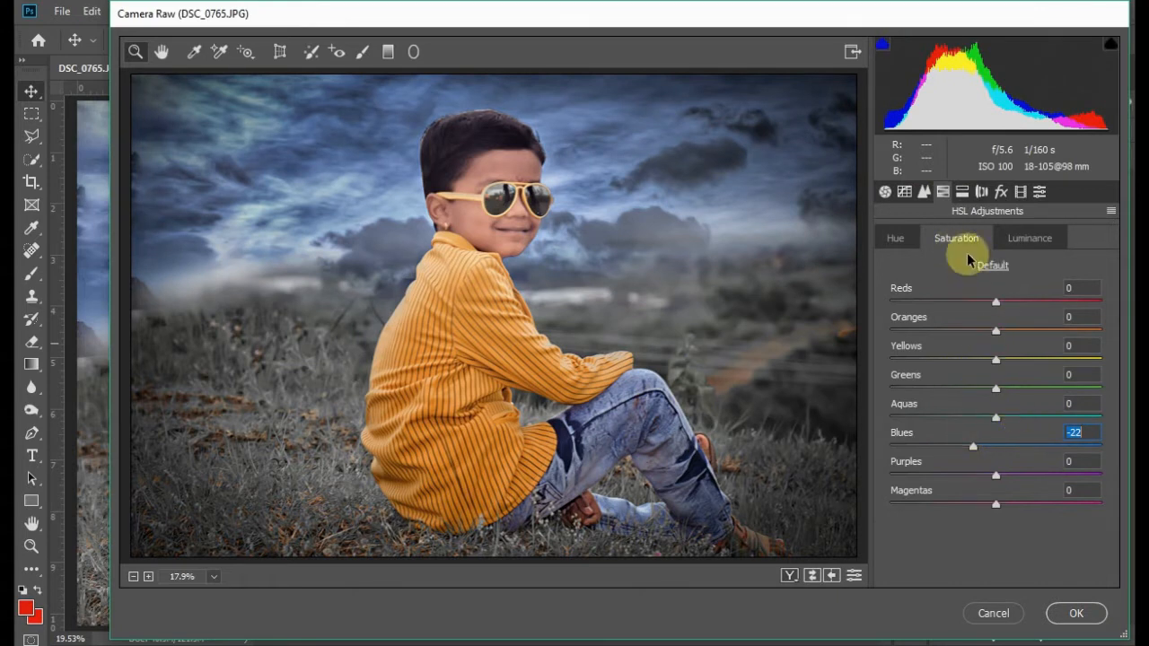
left_click(1005, 233)
left_click(891, 241)
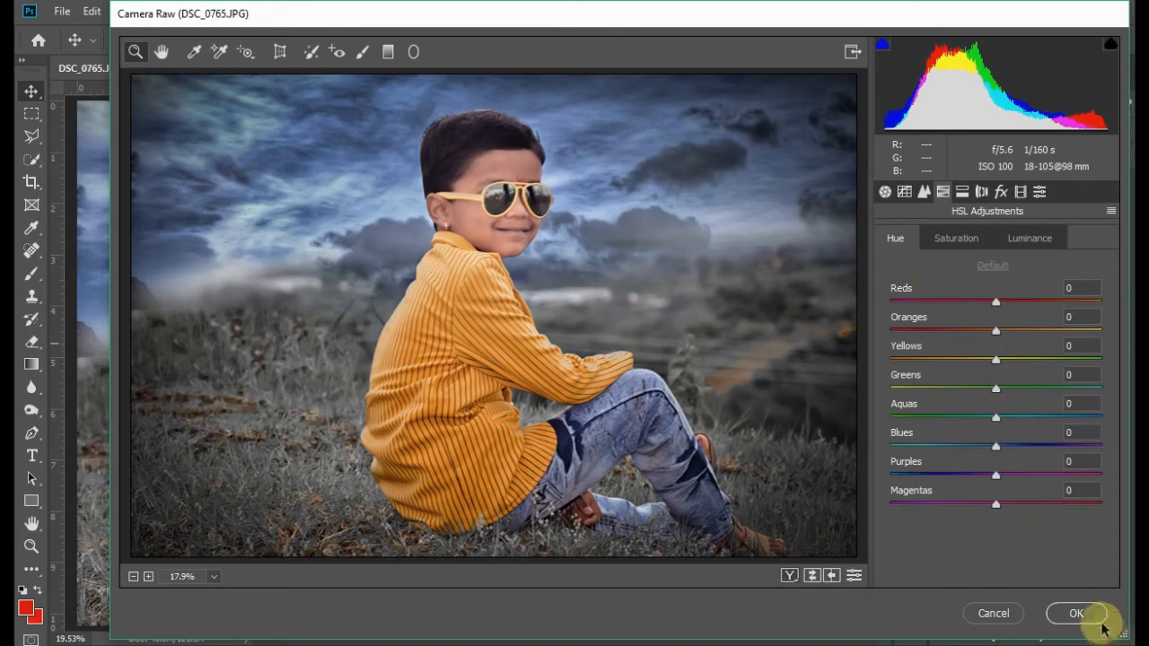
left_click(1075, 613)
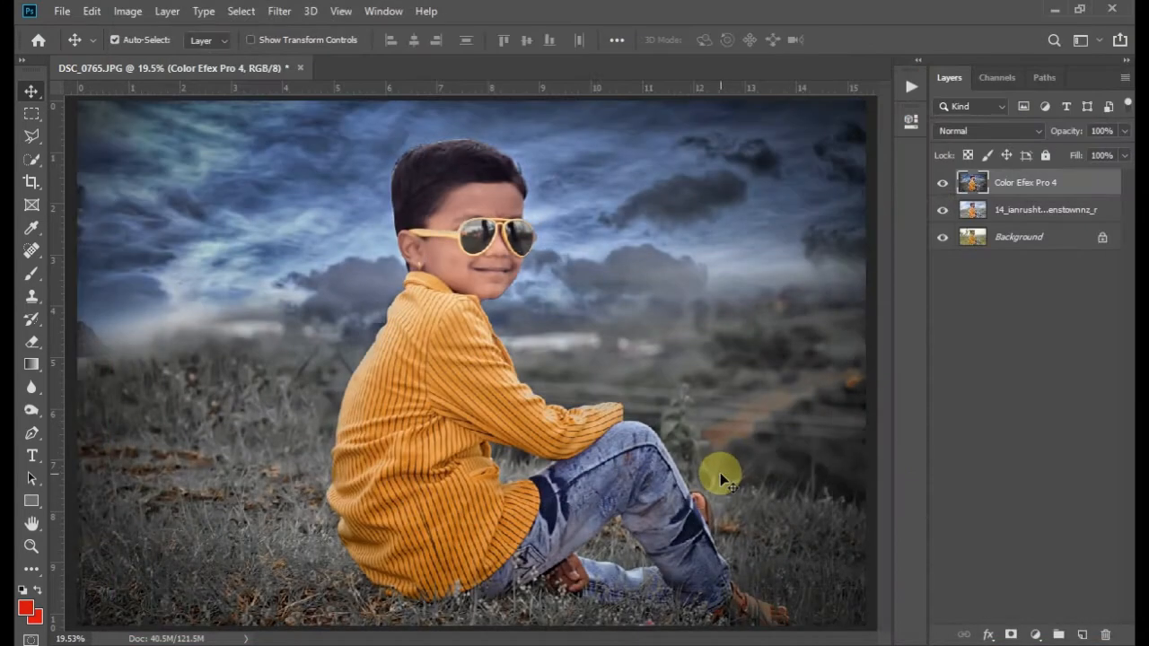
key("ctrl+minus")
key("ctrl+minus")
key("ctrl+minus")
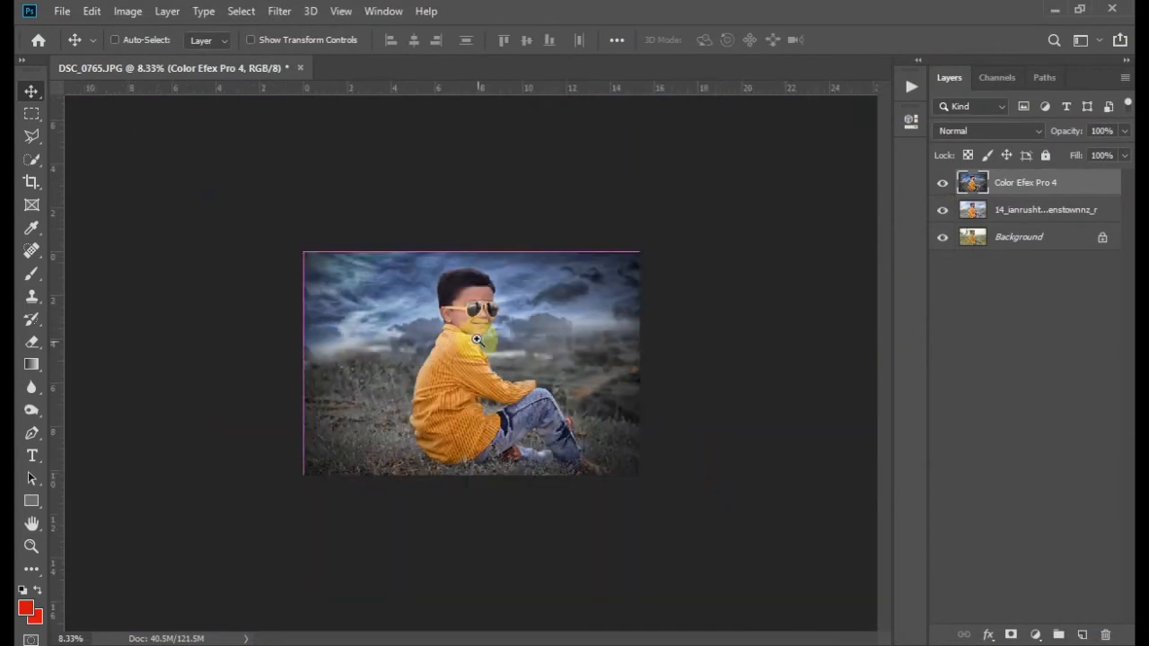
Add a new empty layer above Color Efex Pro 4 and sample the sky's light blue as the brush color.
left_click_drag(403, 300, 528, 545)
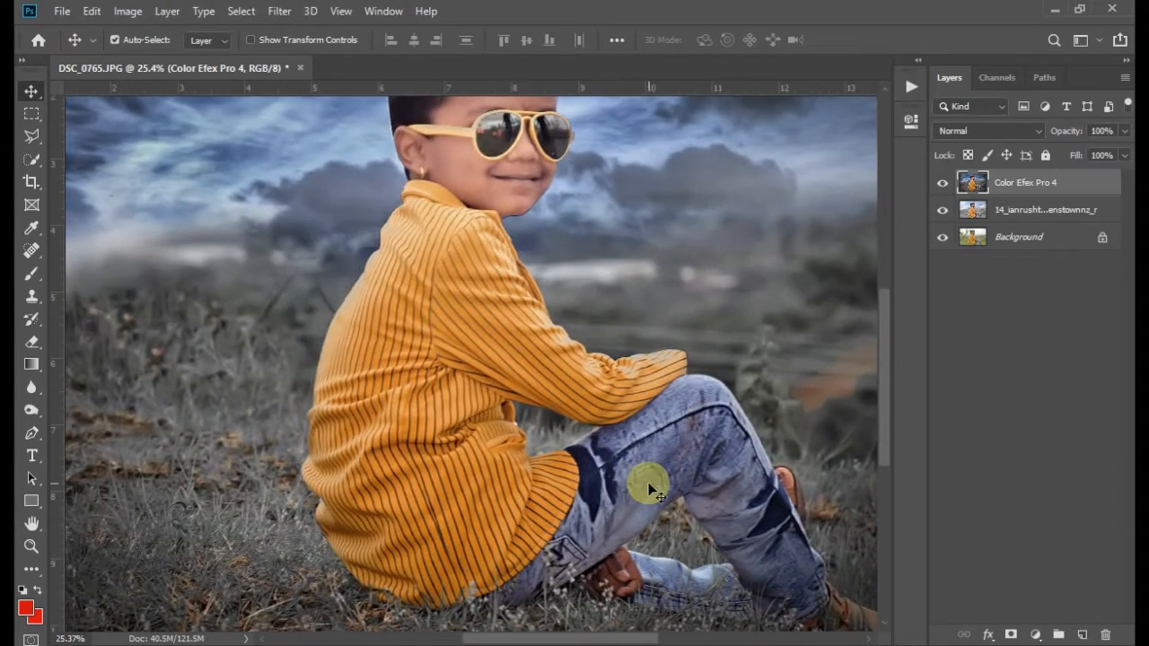
key("ctrl+shift+n")
key("Return")
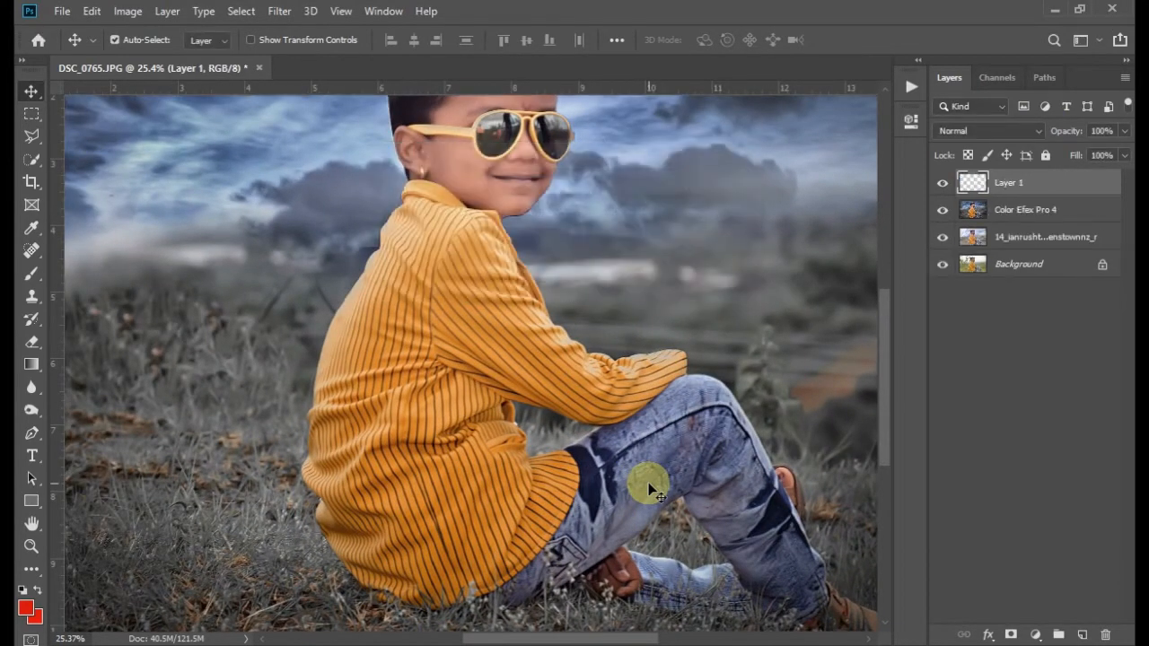
key("b")
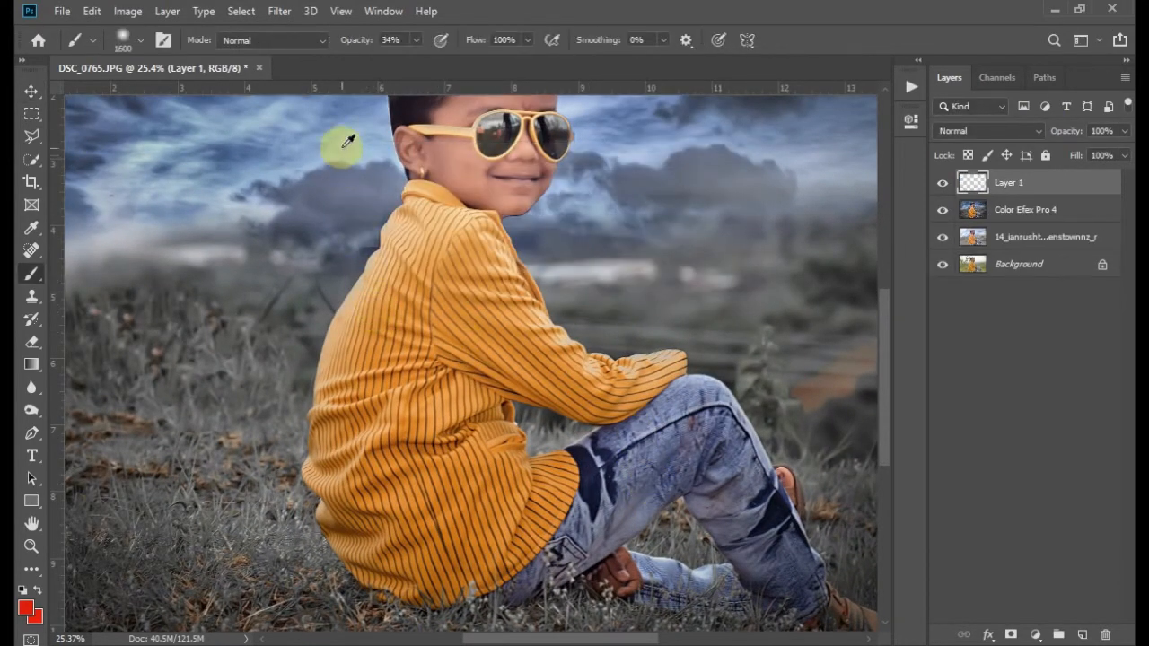
left_click(341, 140, "alt")
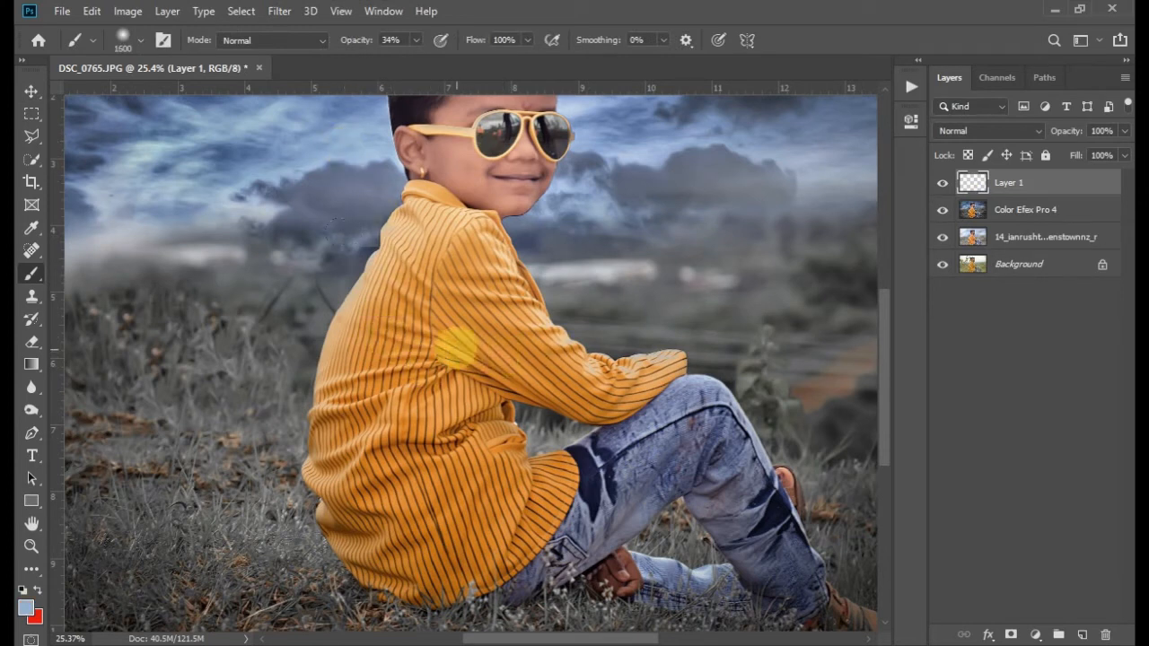
Reduce the brush size to 250 and paint a light blue stroke down the back of the boy's shirt.
key("bracketleft")
key("bracketleft")
key("bracketleft")
key("bracketleft")
key("bracketleft")
key("bracketleft")
key("bracketleft")
key("bracketleft")
key("bracketleft")
key("bracketleft")
key("bracketleft")
key("bracketleft")
key("bracketleft")
key("bracketleft")
mouse_move(422, 327)
left_mouse_down()
mouse_move(398, 403)
mouse_move(403, 340)
mouse_move(381, 440)
left_mouse_up()
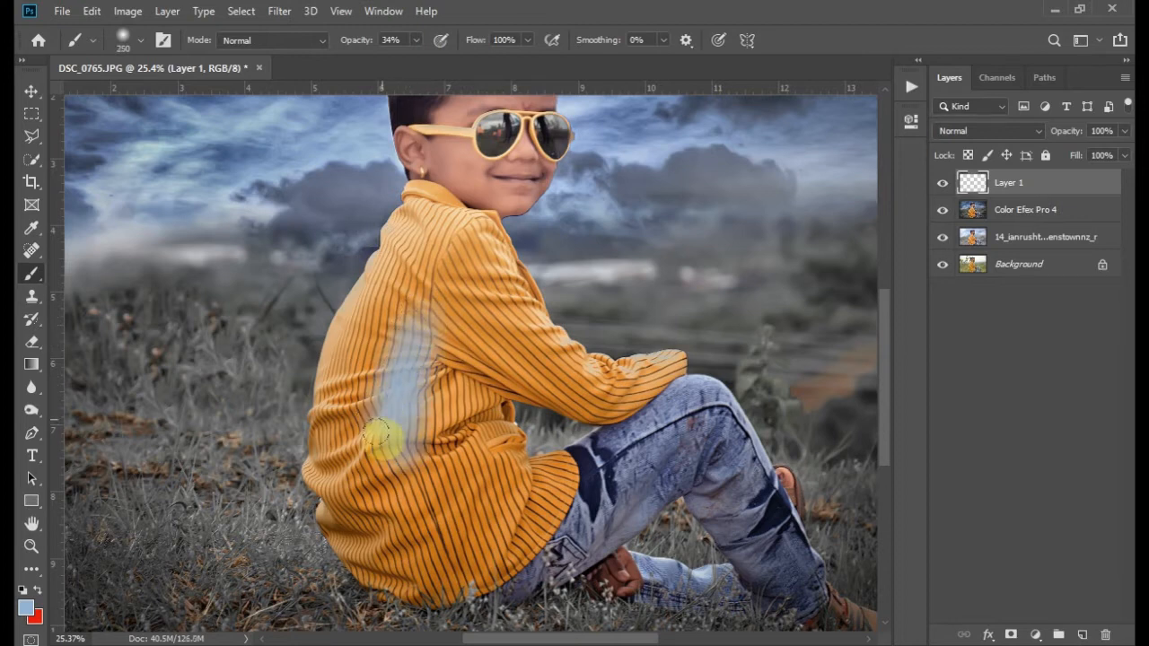
Raise the brush opacity to 100%, repaint the blue patch on the shirt's back, and set Layer 1's blend mode to Color.
left_click(414, 43)
left_click_drag(415, 55, 508, 70)
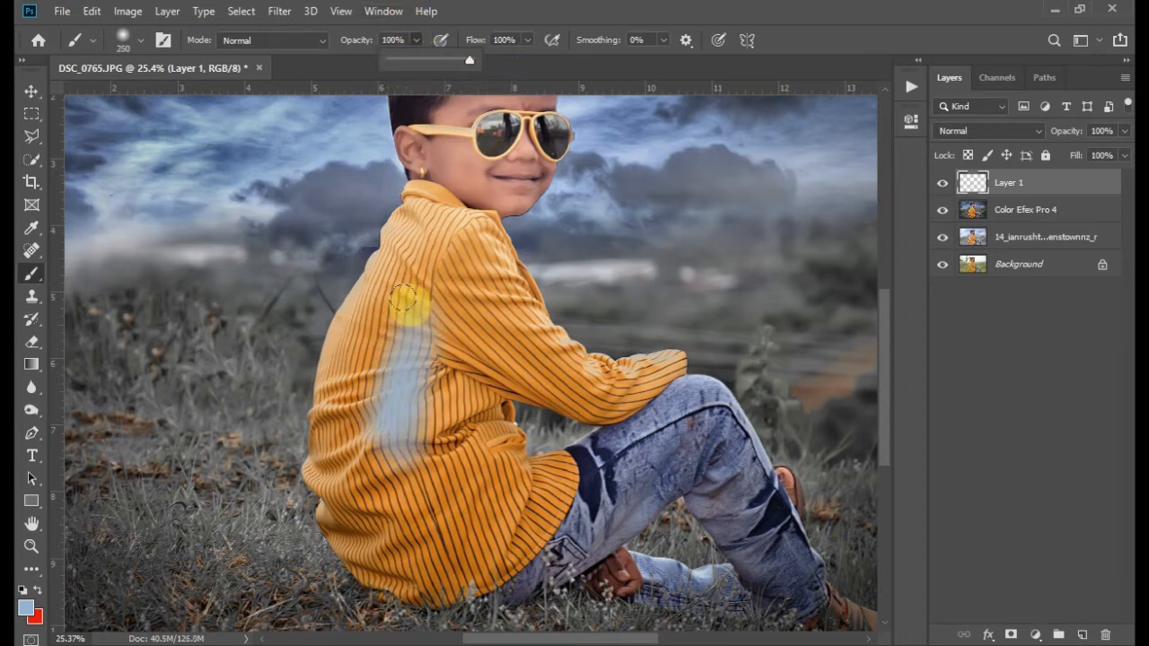
mouse_move(402, 305)
left_mouse_down()
mouse_move(383, 330)
mouse_move(385, 425)
mouse_move(390, 415)
mouse_move(405, 440)
left_mouse_up()
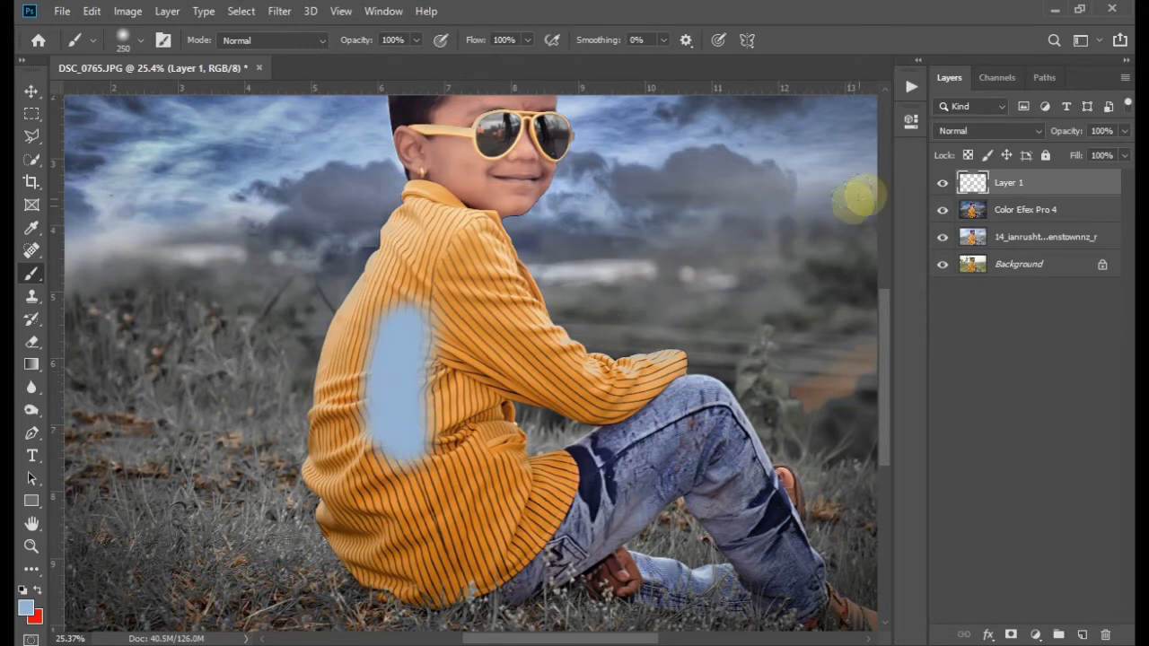
left_click(957, 133)
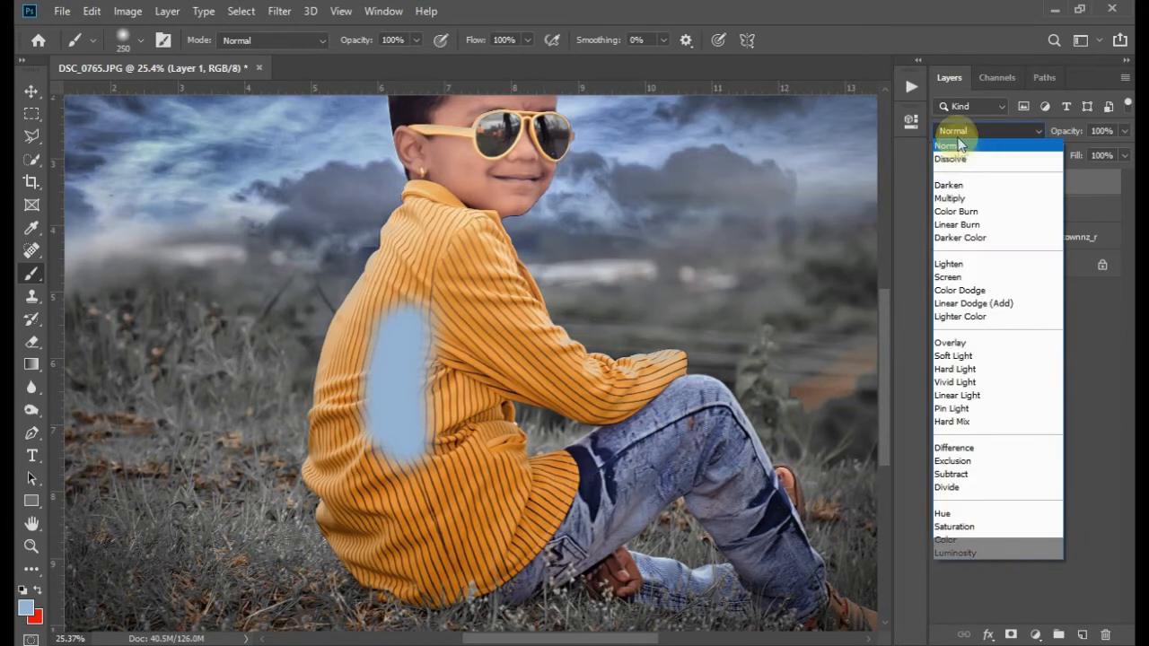
left_click(957, 542)
Paint the back of the shirt's shoulder blue with the brush reduced to size 90.
left_click_drag(252, 256, 709, 601)
left_click_drag(503, 386, 590, 491)
left_click_drag(438, 285, 463, 401)
left_click_drag(342, 272, 728, 540)
left_click_drag(397, 251, 496, 365)
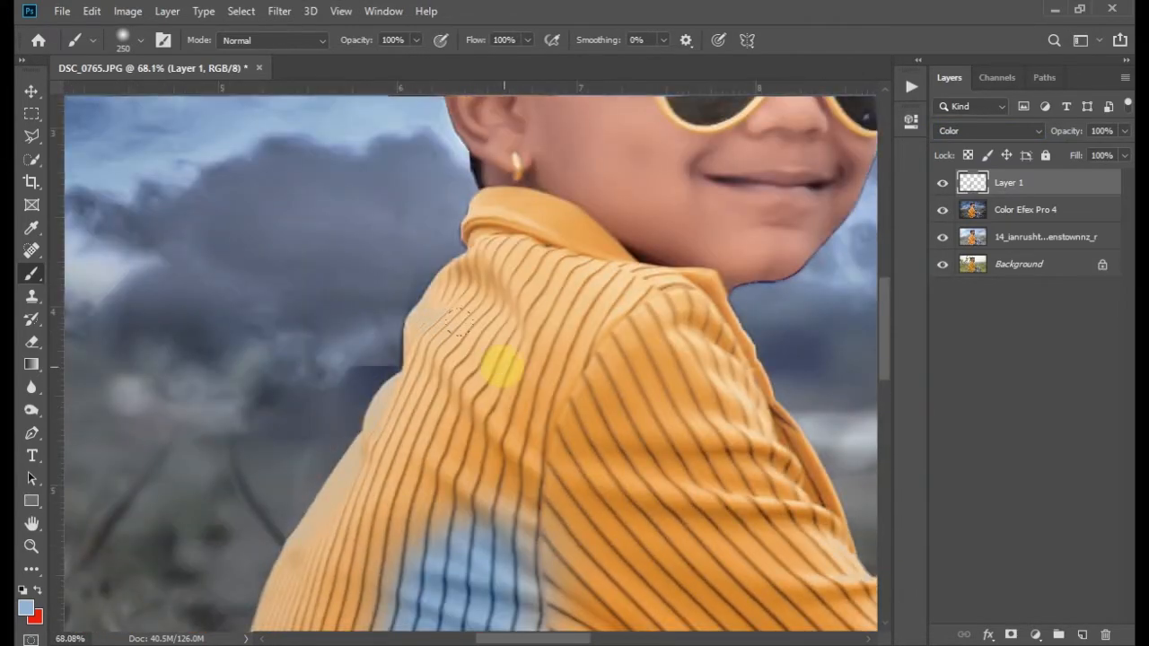
key("bracketleft")
key("bracketleft")
key("bracketleft")
key("bracketleft")
key("bracketleft")
key("bracketleft")
left_click_drag(479, 308, 456, 361)
left_click_drag(346, 227, 747, 489)
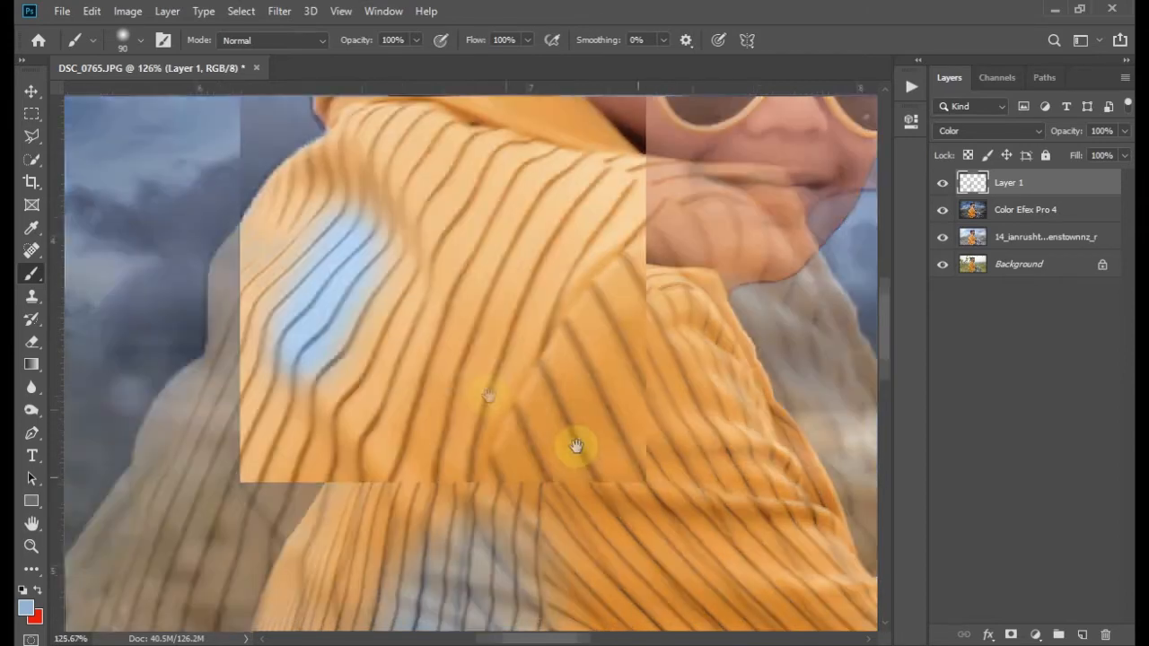
left_click_drag(489, 395, 588, 437)
mouse_move(454, 296)
left_mouse_down()
mouse_move(377, 288)
mouse_move(341, 435)
left_mouse_up()
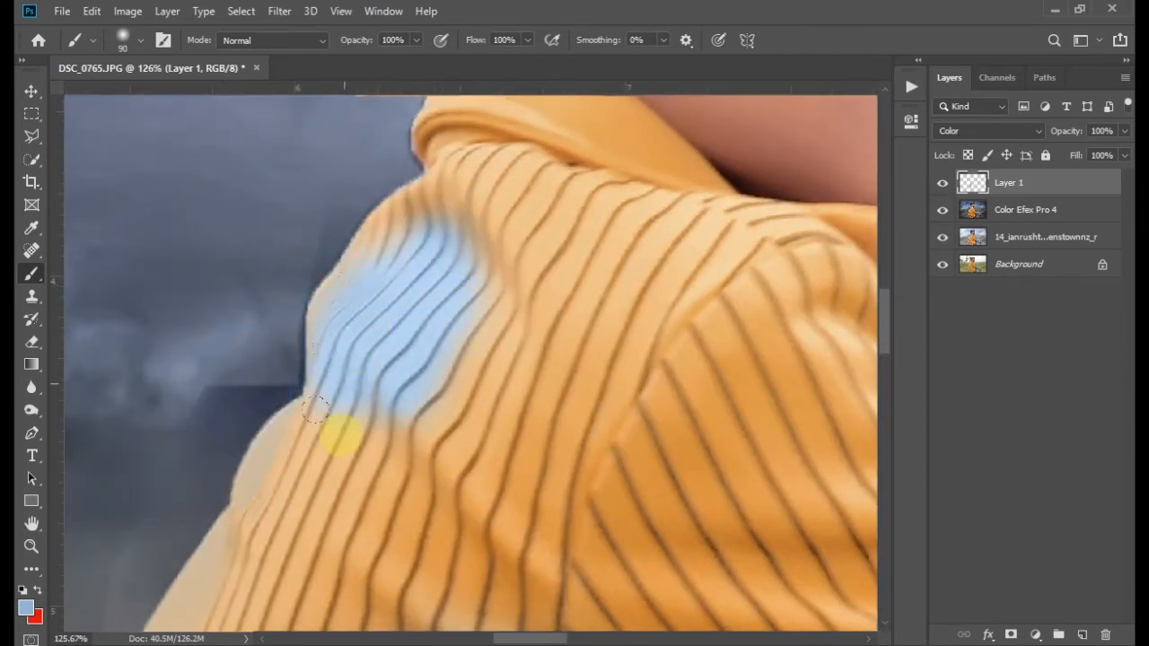
Paint the shirt collar and the shoulder area just below it blue with a size 40 brush.
mouse_move(355, 339)
left_mouse_down()
mouse_move(382, 449)
mouse_move(504, 311)
mouse_move(487, 422)
mouse_move(448, 377)
mouse_move(584, 305)
mouse_move(672, 364)
left_mouse_up()
key("bracketleft")
key("bracketleft")
key("bracketleft")
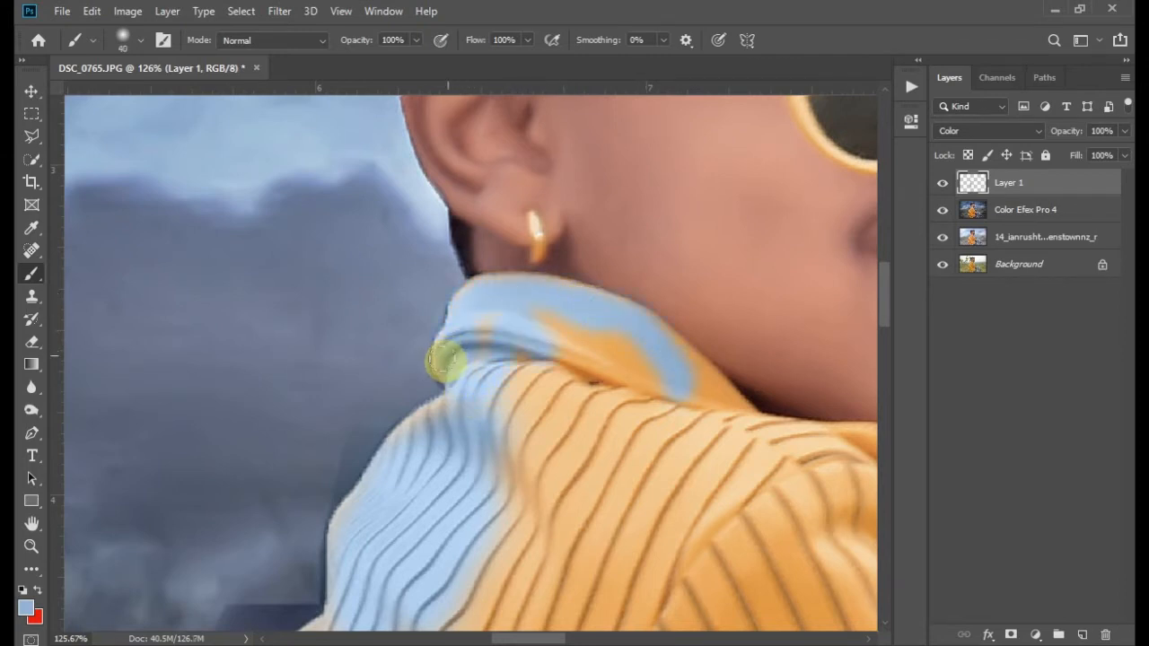
left_click_drag(568, 336, 651, 381)
mouse_move(650, 382)
left_mouse_down()
mouse_move(551, 300)
mouse_move(641, 386)
left_mouse_up()
left_click_drag(641, 386, 513, 377)
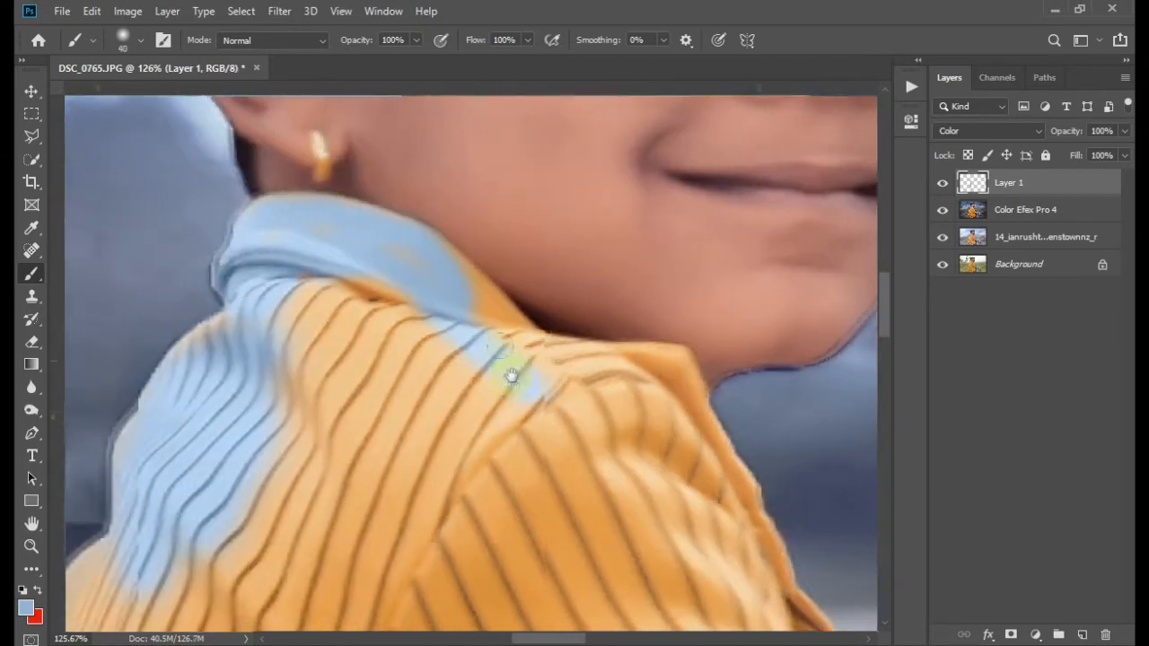
left_click_drag(449, 291, 433, 264)
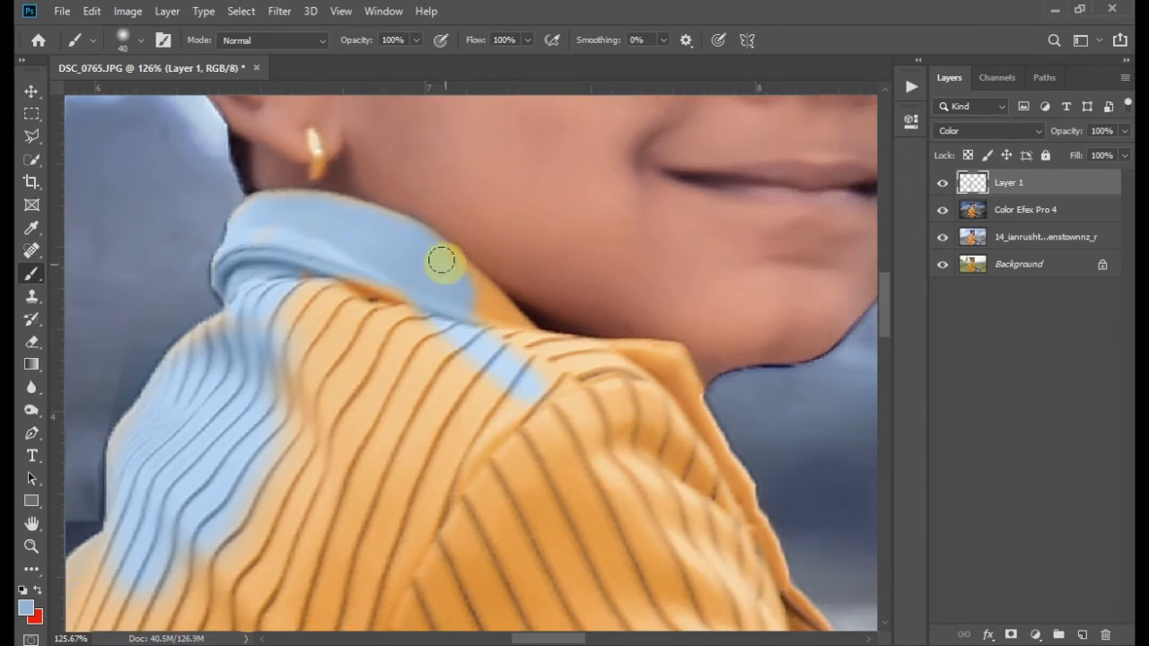
mouse_move(556, 380)
left_mouse_down()
mouse_move(434, 335)
mouse_move(359, 289)
left_mouse_up()
left_click_drag(339, 271, 380, 234)
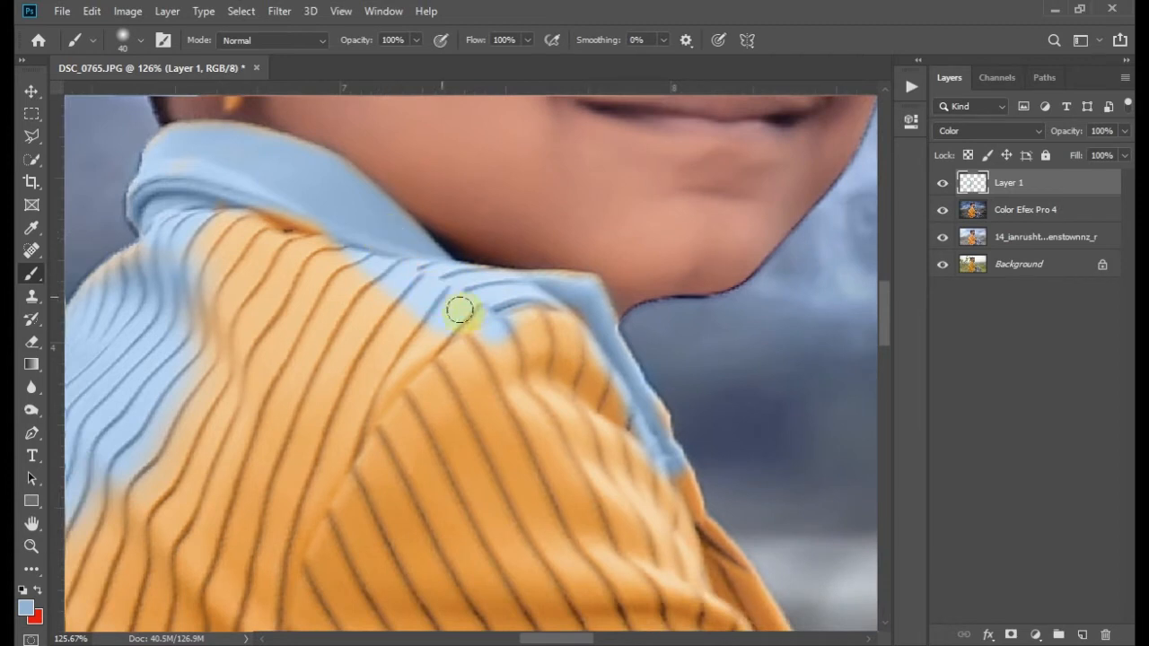
Continue the blue along the front edge of the shirt, from below the chin down the chest.
left_click_drag(594, 424, 397, 265)
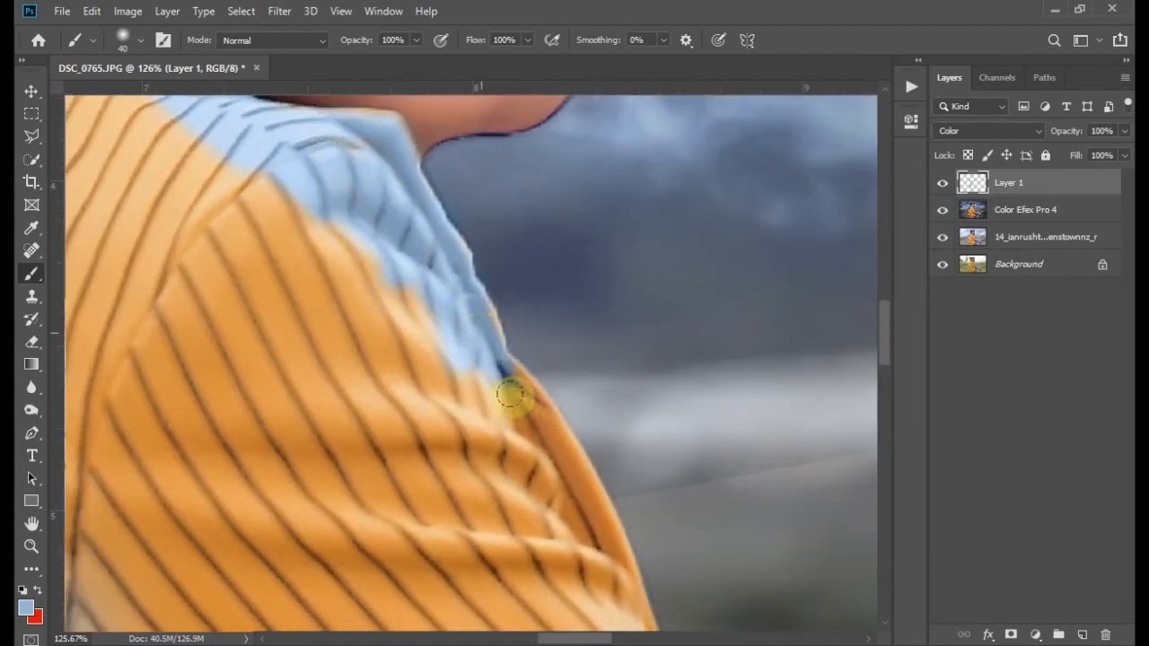
left_click_drag(509, 395, 438, 293)
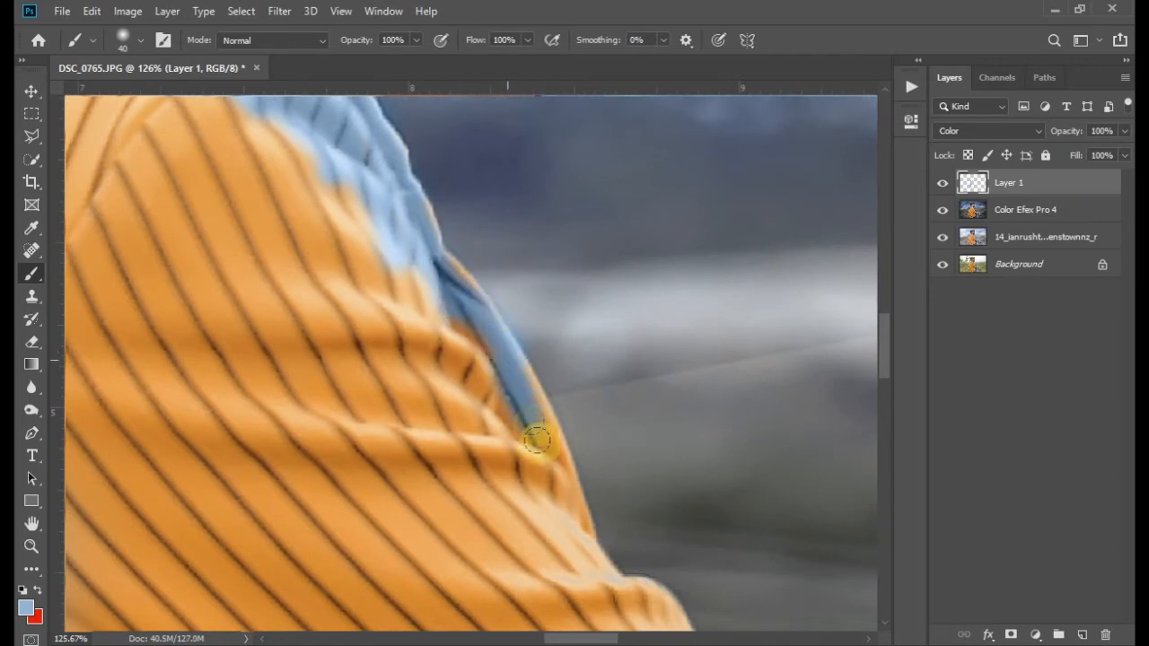
mouse_move(535, 439)
left_mouse_down()
mouse_move(491, 322)
mouse_move(426, 216)
mouse_move(422, 180)
mouse_move(472, 295)
left_mouse_up()
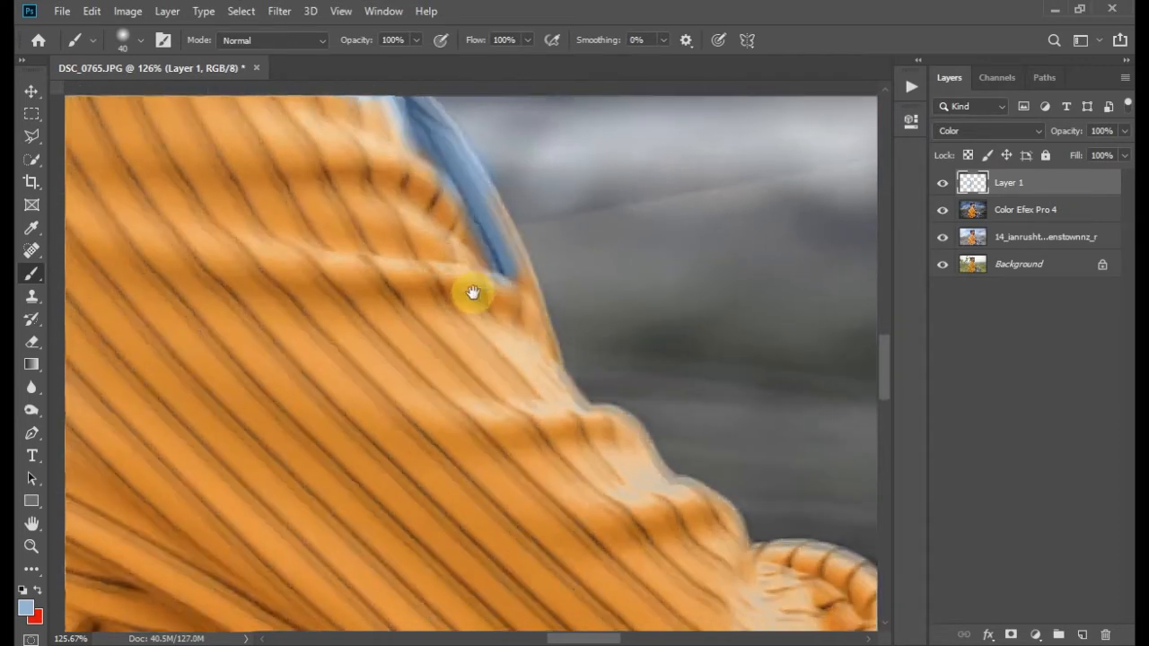
left_click_drag(438, 180, 507, 267)
left_click_drag(490, 221, 518, 283)
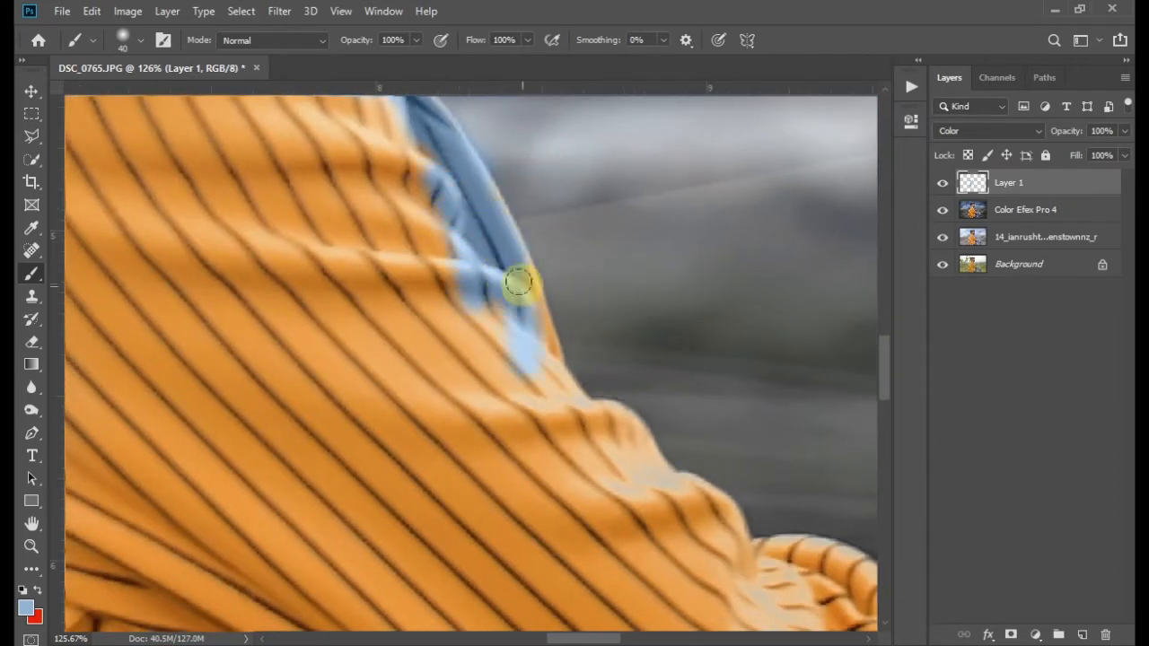
left_click_drag(496, 333, 492, 326)
Paint the upper edge of the forearm sleeve and its end at the knee blue with a size 60 brush.
scroll(492, 337, "down", 3)
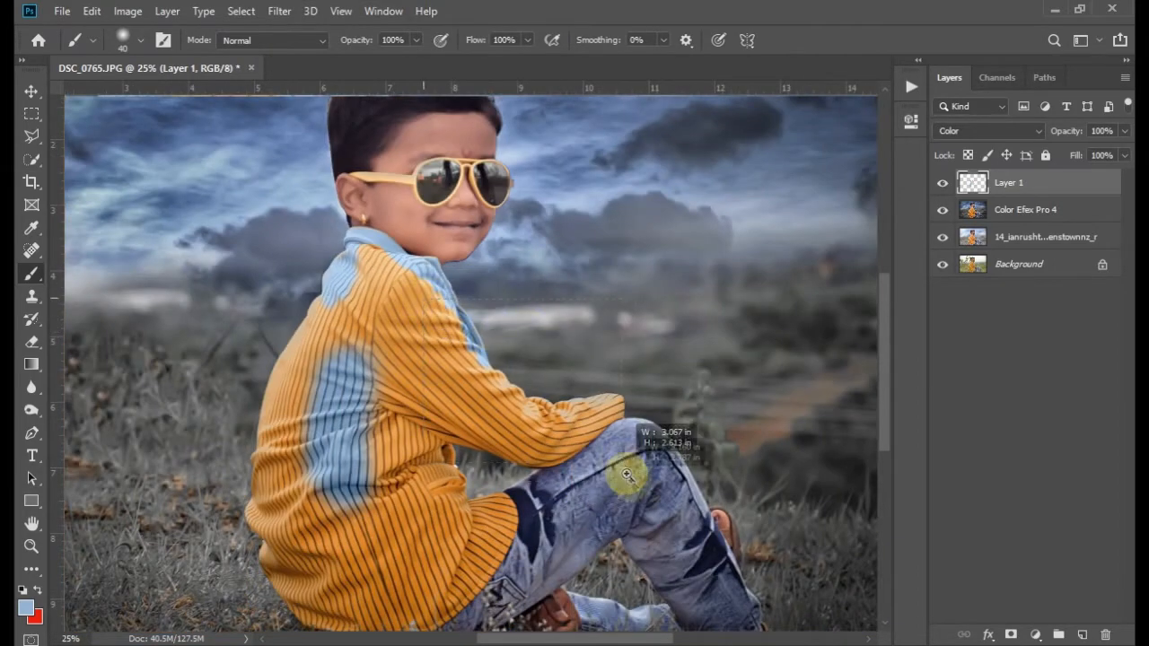
scroll(550, 459, "up", 3)
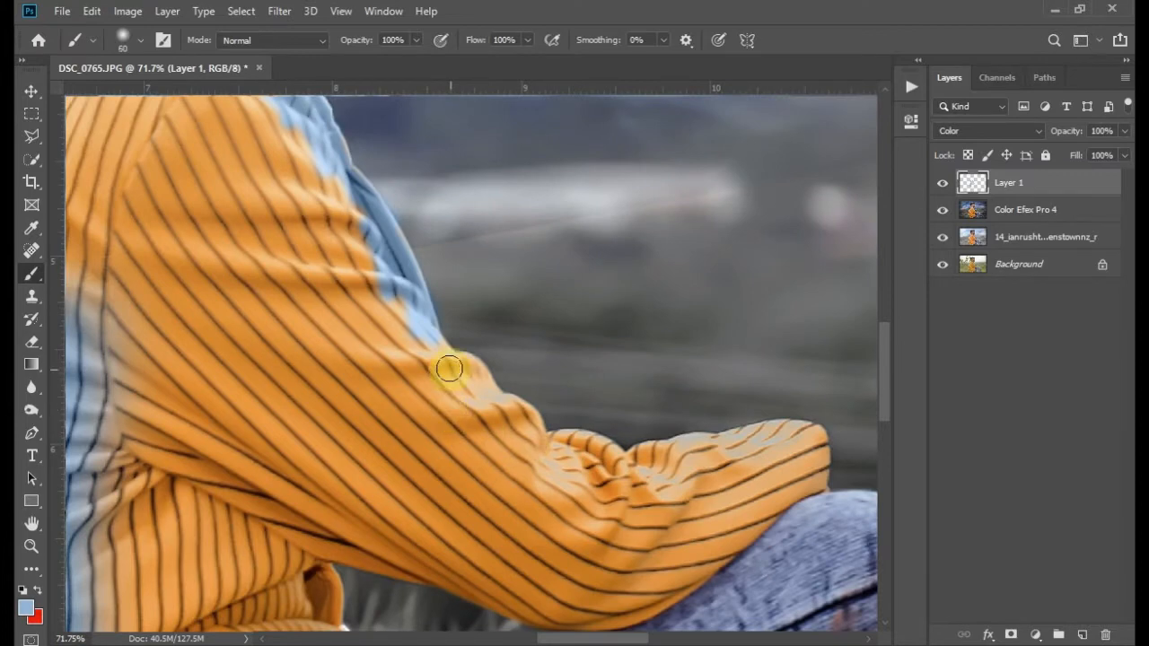
scroll(447, 337, "up", 3)
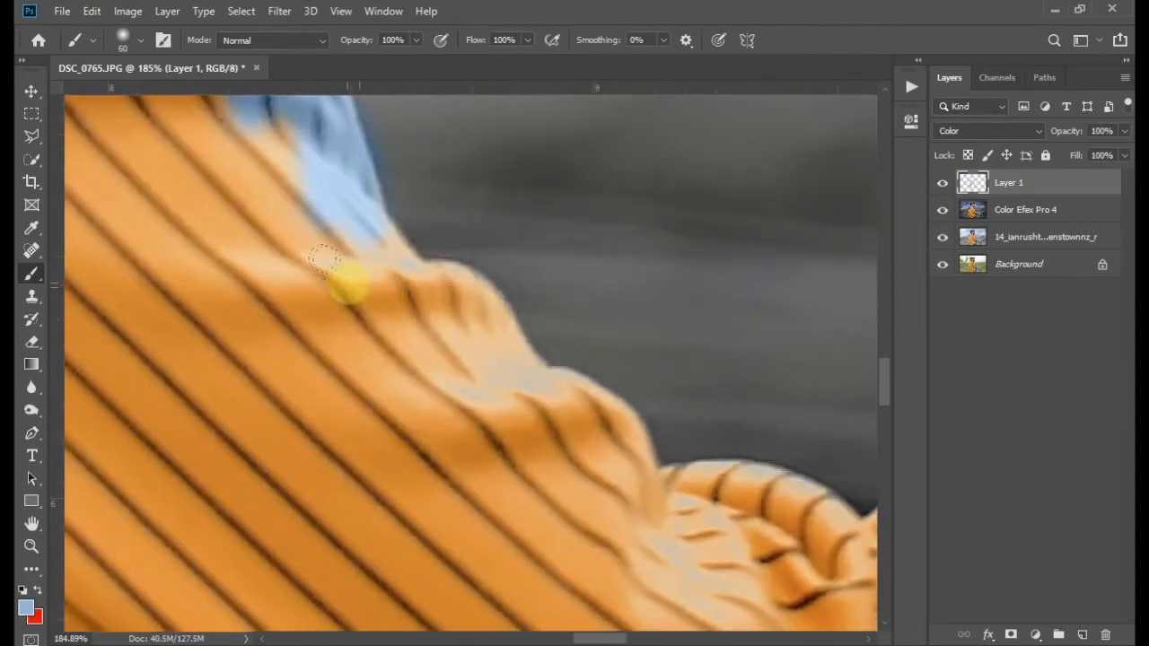
mouse_move(440, 319)
left_mouse_down()
mouse_move(444, 279)
mouse_move(560, 360)
mouse_move(312, 268)
left_mouse_up()
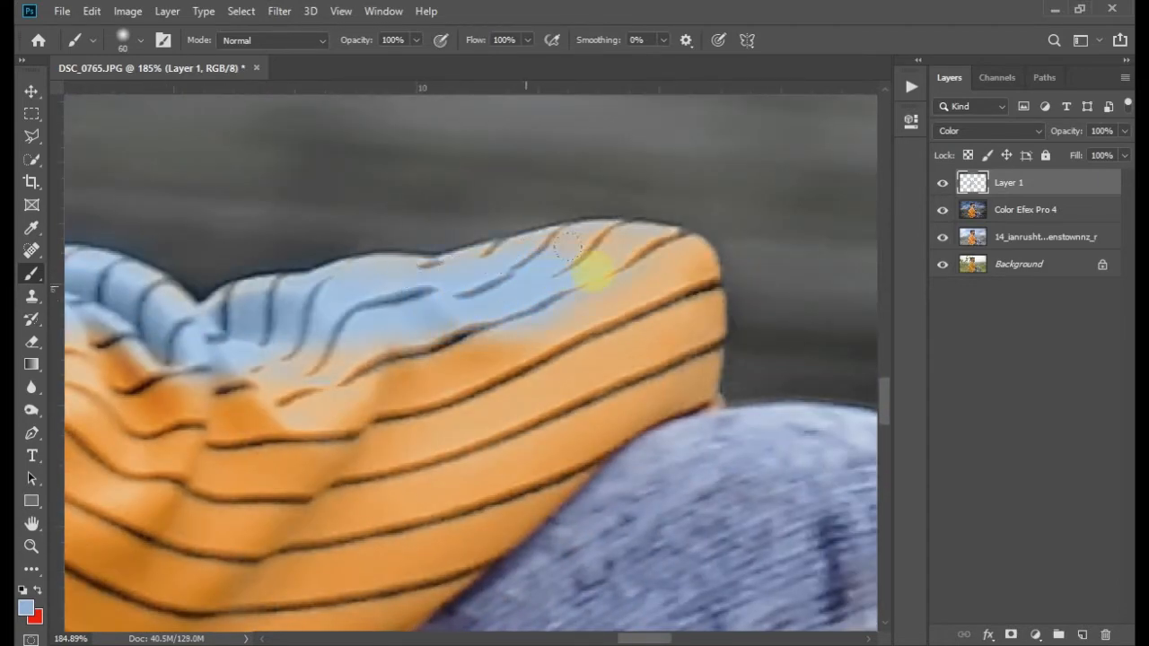
left_click_drag(675, 305, 683, 263)
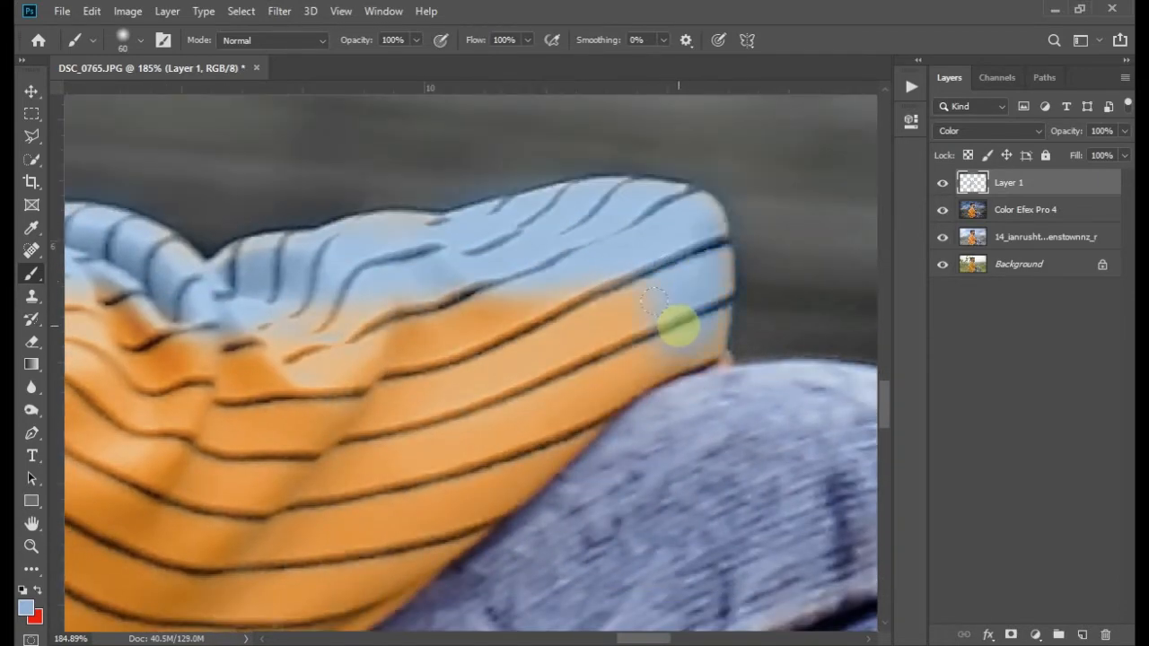
Fill the lower corner of the sleeve end blue along the knee, reducing the brush to size 25 for the edge.
mouse_move(581, 368)
left_mouse_down()
mouse_move(683, 262)
mouse_move(582, 320)
mouse_move(513, 325)
left_mouse_up()
left_click_drag(724, 289, 694, 254)
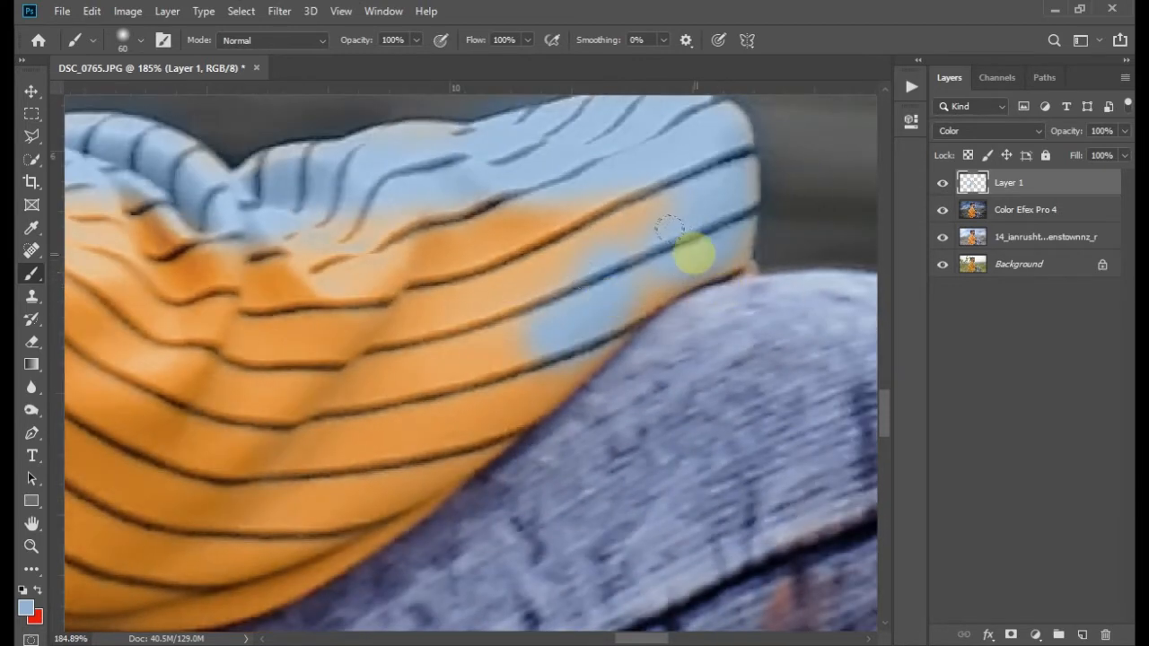
mouse_move(617, 239)
left_mouse_down()
mouse_move(542, 284)
mouse_move(707, 247)
left_mouse_up()
key("bracketleft")
key("bracketleft")
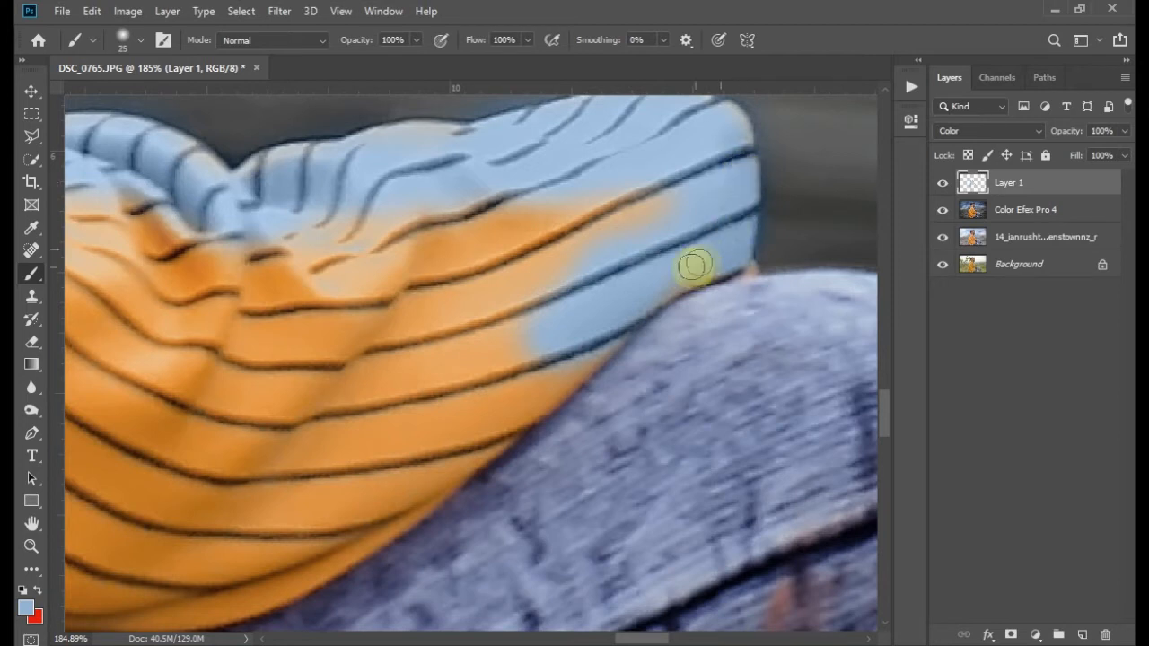
Paint the underside of the sleeve blue with a size 45 brush, along the jeans and above the grass gap.
mouse_move(609, 332)
left_mouse_down()
mouse_move(495, 360)
mouse_move(502, 368)
mouse_move(641, 170)
mouse_move(618, 175)
mouse_move(622, 234)
mouse_move(667, 227)
mouse_move(672, 205)
mouse_move(601, 284)
mouse_move(590, 281)
mouse_move(569, 329)
left_mouse_up()
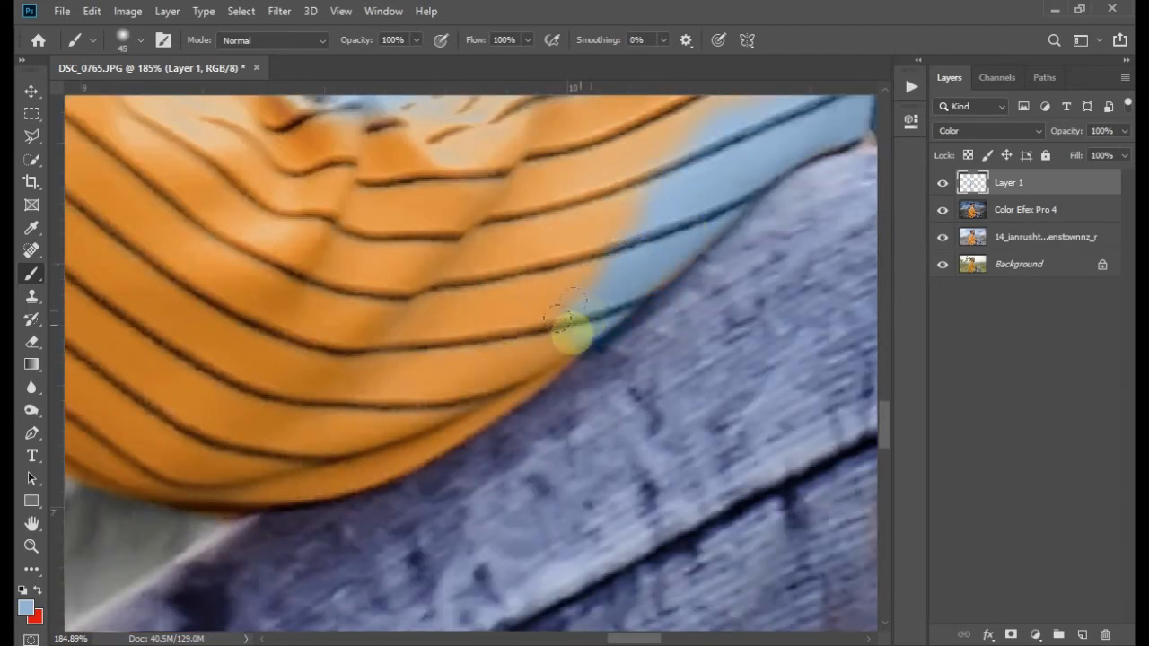
mouse_move(494, 400)
left_mouse_down()
mouse_move(611, 327)
mouse_move(488, 385)
mouse_move(584, 326)
left_mouse_up()
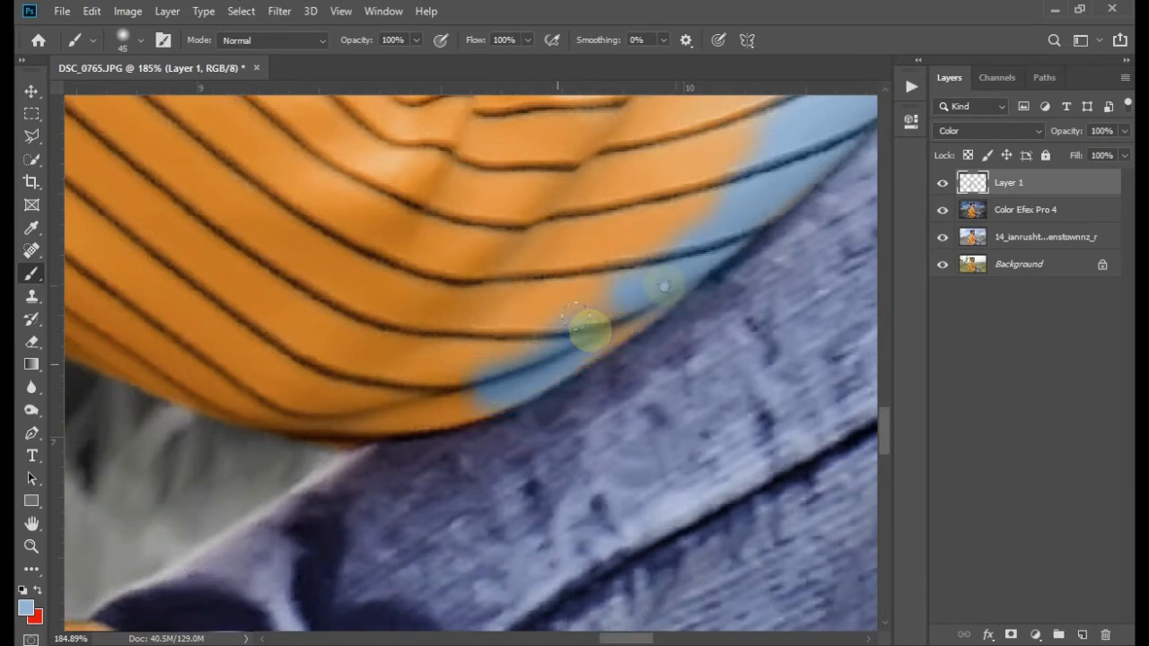
mouse_move(504, 372)
left_mouse_down()
mouse_move(541, 352)
mouse_move(428, 381)
left_mouse_up()
mouse_move(334, 389)
left_mouse_down()
mouse_move(574, 355)
mouse_move(649, 323)
left_mouse_up()
mouse_move(571, 366)
left_mouse_down()
mouse_move(548, 374)
mouse_move(520, 363)
left_mouse_up()
mouse_move(507, 327)
left_mouse_down()
mouse_move(628, 334)
mouse_move(385, 231)
mouse_move(325, 236)
left_mouse_up()
mouse_move(320, 237)
left_mouse_down()
mouse_move(485, 220)
mouse_move(391, 209)
mouse_move(317, 234)
mouse_move(355, 215)
mouse_move(390, 296)
mouse_move(400, 287)
mouse_move(382, 192)
mouse_move(563, 245)
left_mouse_up()
mouse_move(569, 243)
left_mouse_down()
mouse_move(460, 230)
mouse_move(627, 290)
mouse_move(423, 171)
mouse_move(504, 199)
left_mouse_up()
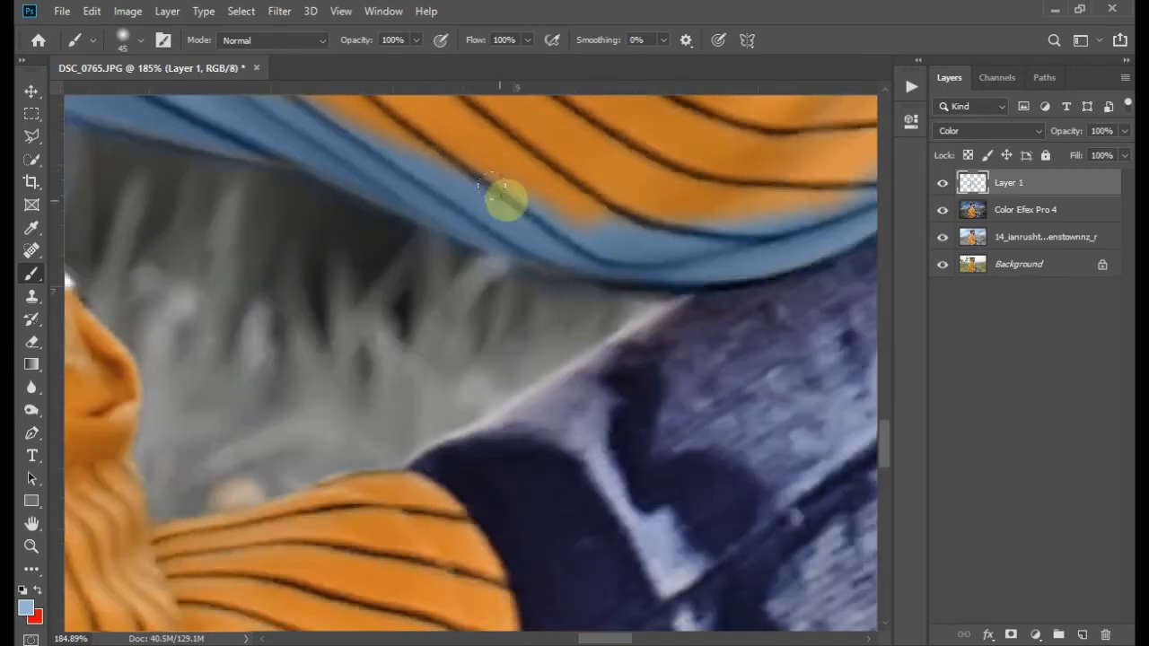
Paint the edges of the shirt's front folds beside the grass gap blue, down to the start of the hem.
scroll(603, 246, "down", 10)
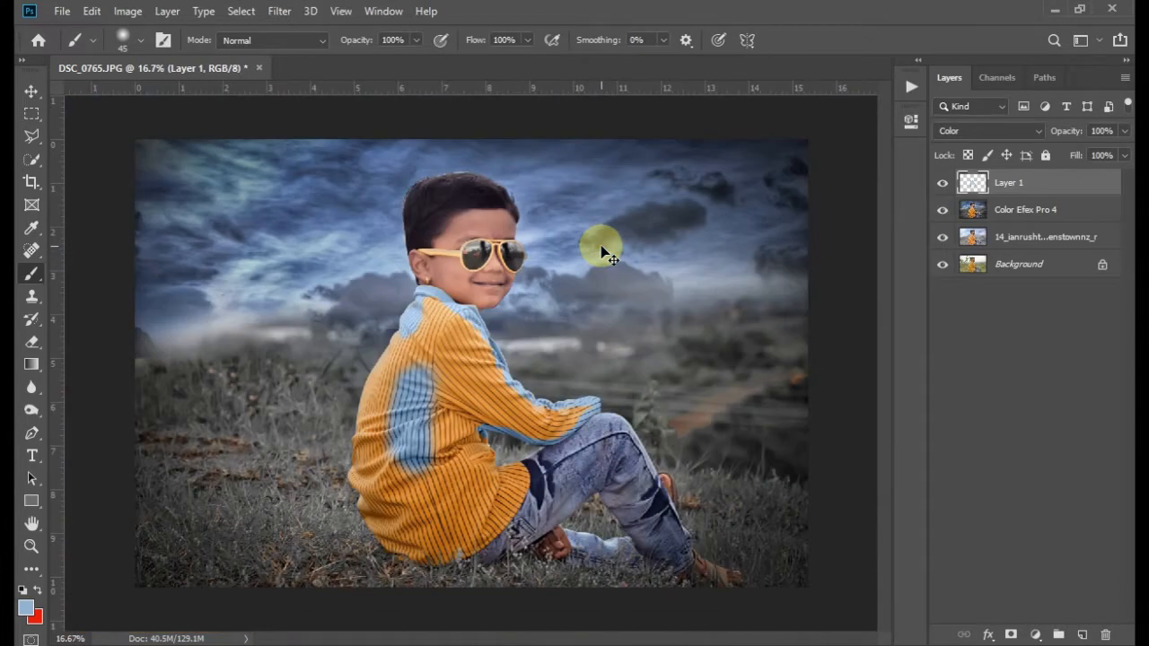
left_click_drag(346, 246, 697, 474)
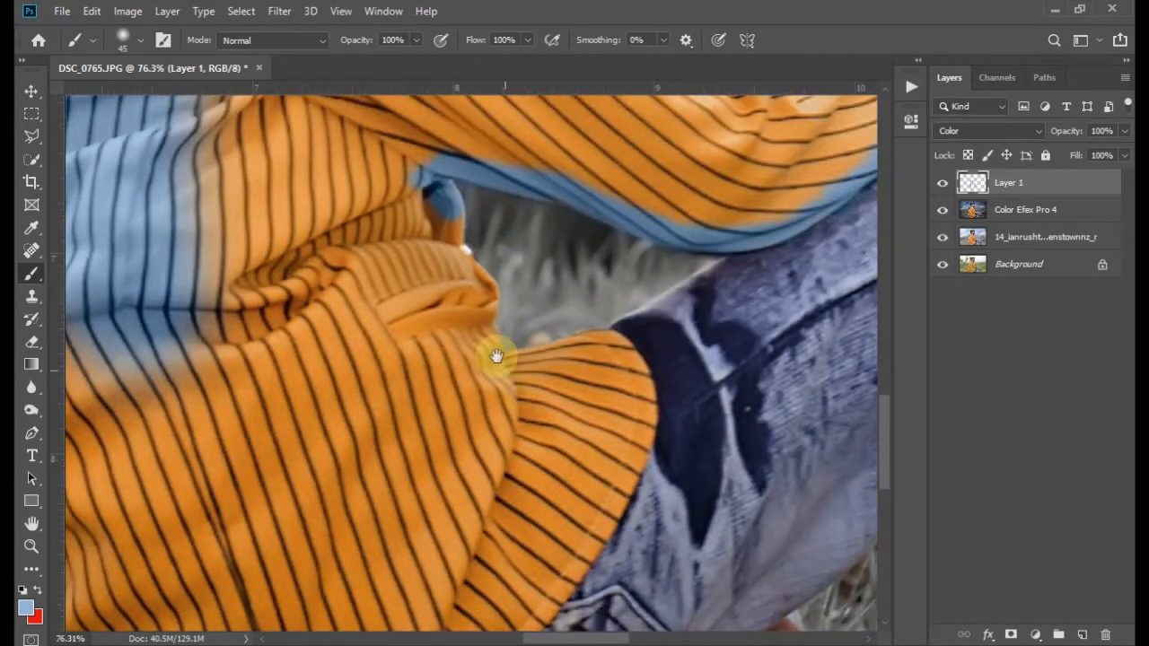
left_click_drag(329, 214, 391, 274)
left_click_drag(400, 183, 456, 303)
left_click_drag(314, 242, 589, 492)
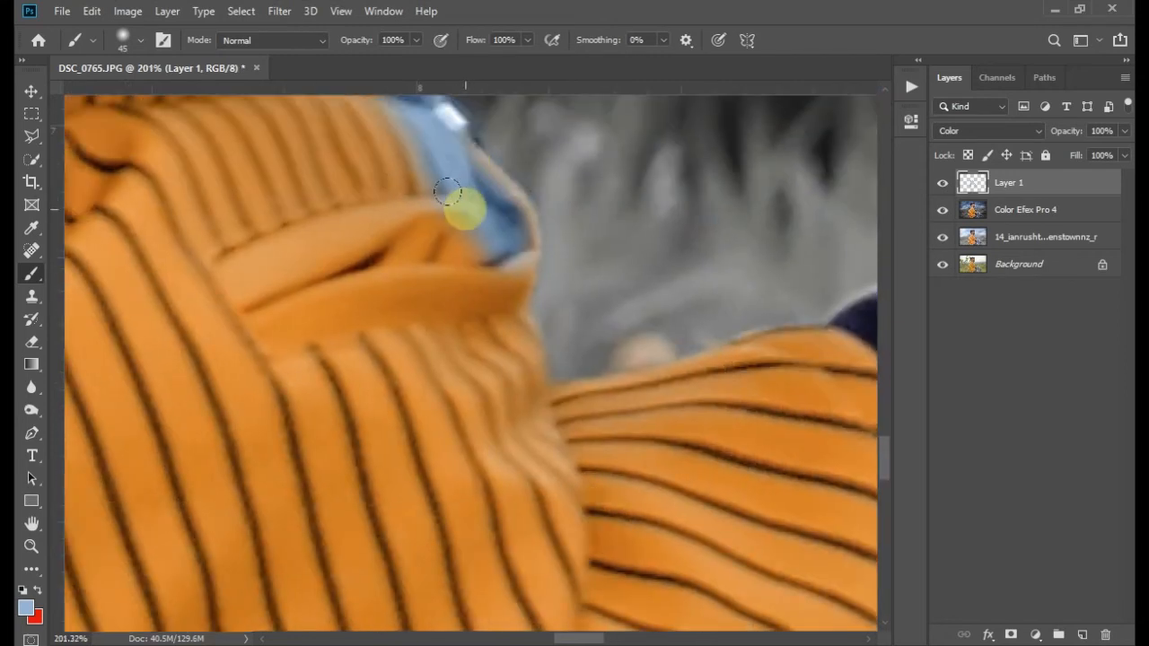
mouse_move(475, 168)
left_mouse_down()
mouse_move(493, 300)
mouse_move(427, 211)
mouse_move(478, 318)
left_mouse_up()
left_click_drag(610, 305, 518, 253)
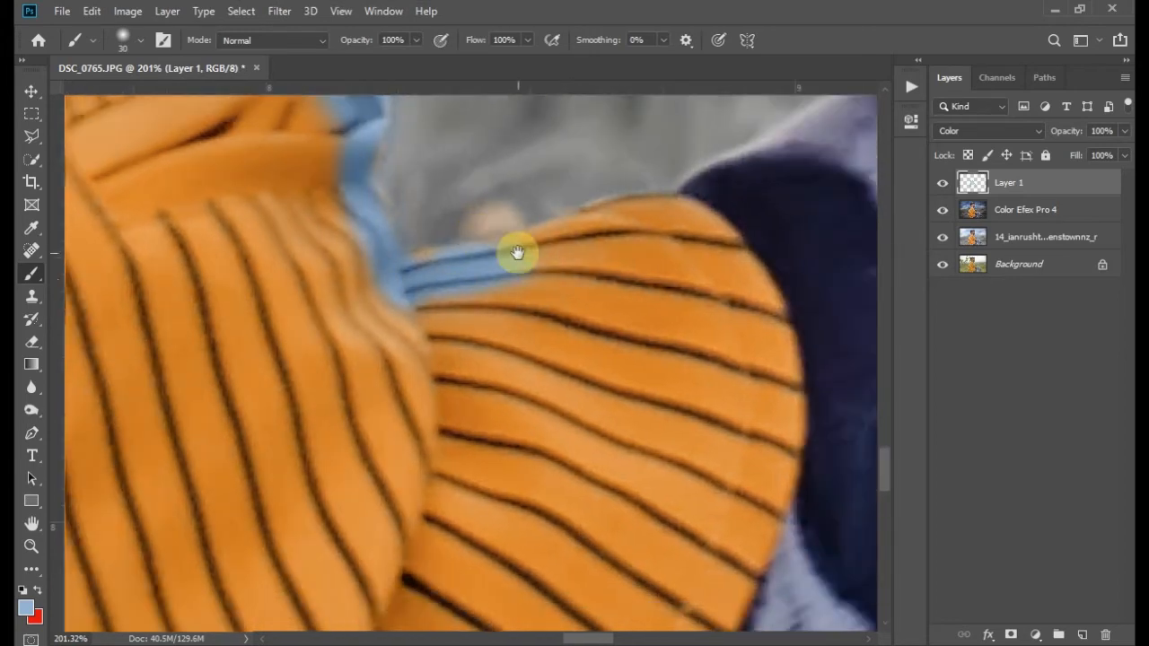
Paint the upper edge and rounded front corner of the shirt's hem flap blue along the jeans with a size 30 brush.
mouse_move(416, 281)
left_mouse_down()
mouse_move(570, 236)
mouse_move(674, 256)
mouse_move(518, 218)
mouse_move(528, 183)
mouse_move(516, 177)
mouse_move(562, 187)
mouse_move(619, 342)
left_mouse_up()
mouse_move(583, 285)
left_mouse_down()
mouse_move(575, 231)
mouse_move(614, 395)
left_mouse_up()
left_click_drag(562, 295, 566, 222)
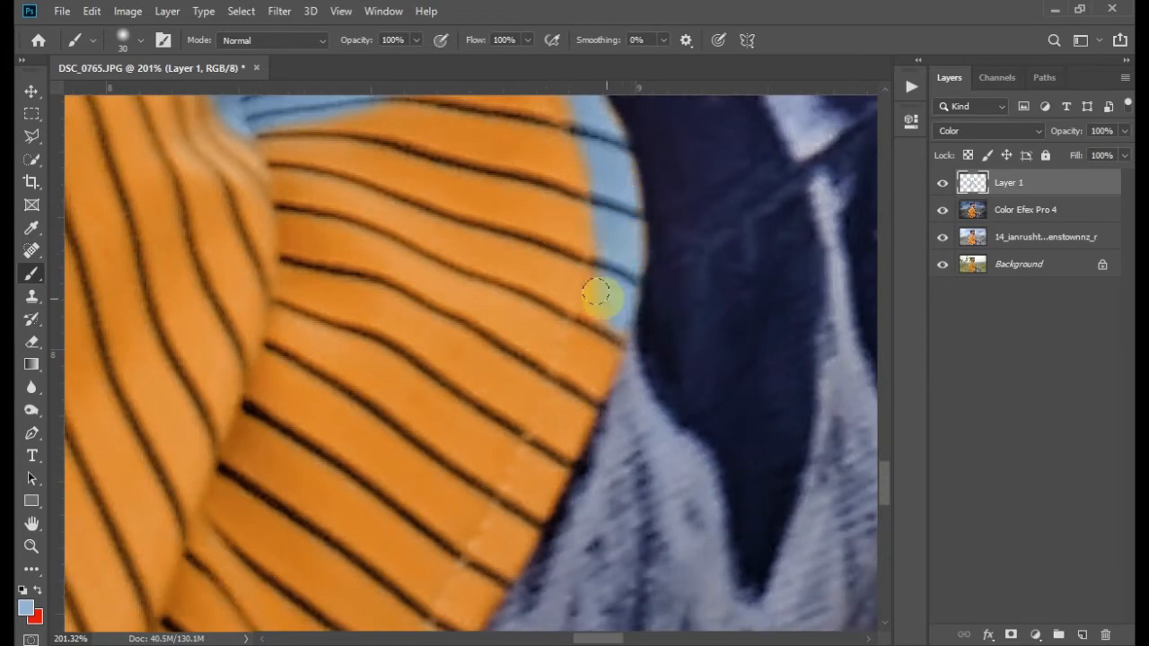
left_click_drag(602, 295, 583, 200)
mouse_move(603, 261)
left_mouse_down()
mouse_move(540, 396)
mouse_move(578, 228)
left_mouse_up()
left_click_drag(572, 247, 535, 299)
left_click_drag(455, 384, 542, 262)
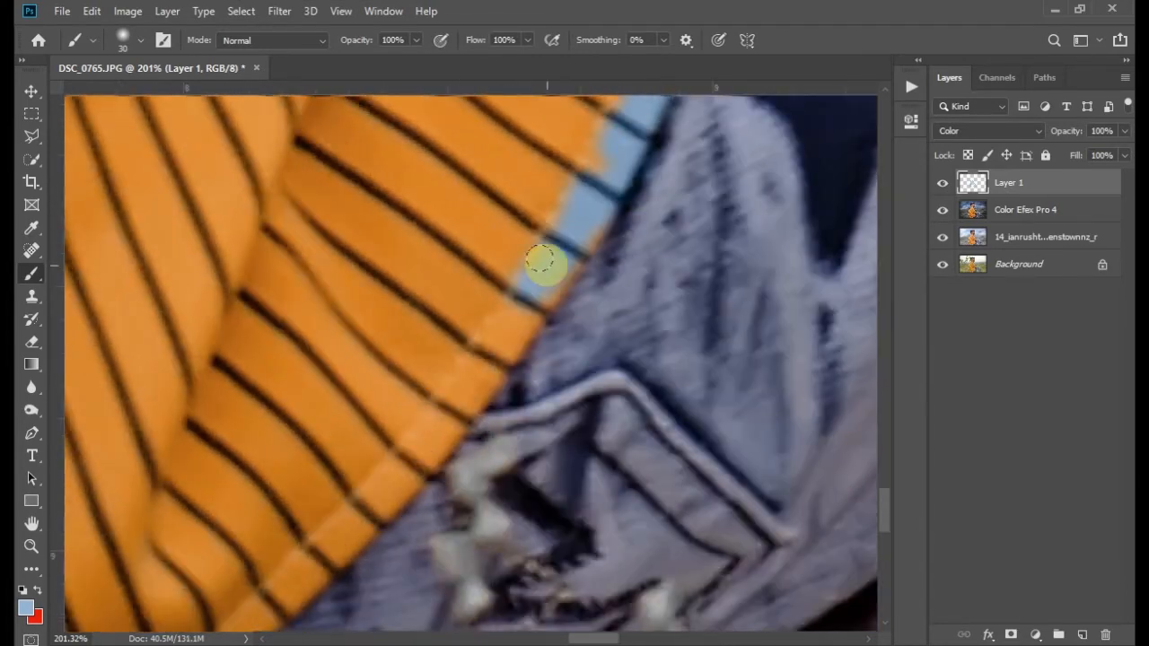
Paint the hem edge blue beside the jeans pocket down to the grass, and undo the last stroke.
mouse_move(568, 218)
left_mouse_down()
mouse_move(492, 352)
mouse_move(432, 428)
left_mouse_up()
mouse_move(433, 427)
left_mouse_down()
mouse_move(566, 254)
mouse_move(505, 354)
mouse_move(414, 412)
left_mouse_up()
mouse_move(413, 412)
left_mouse_down()
mouse_move(483, 289)
mouse_move(546, 251)
mouse_move(400, 384)
mouse_move(547, 308)
left_mouse_up()
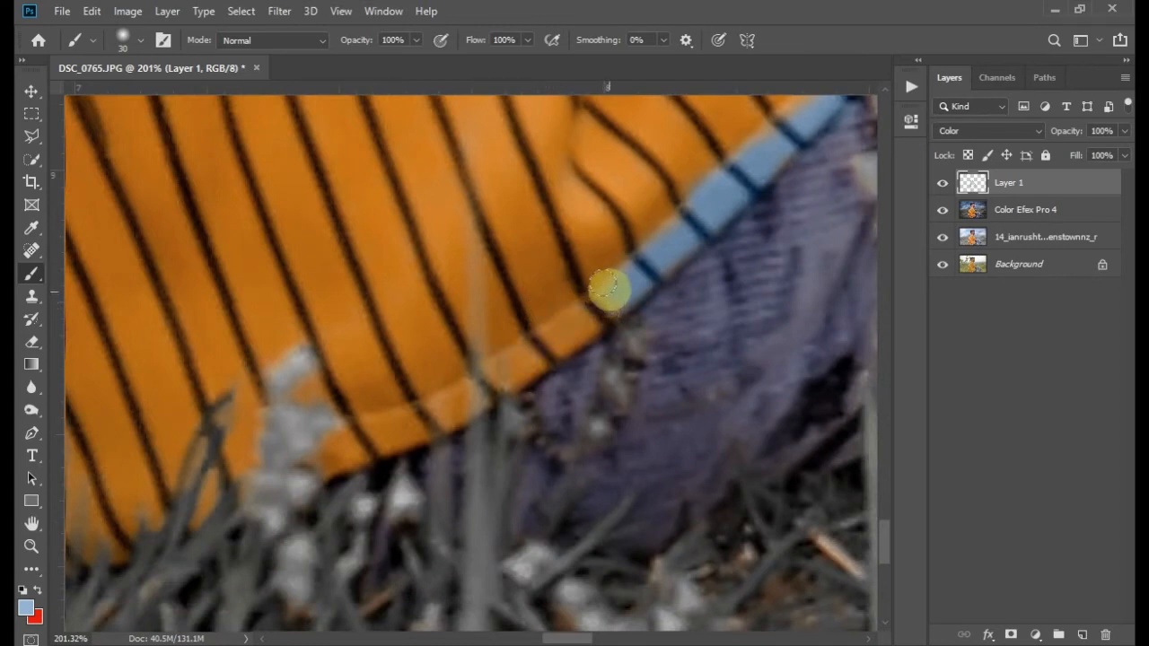
mouse_move(607, 287)
left_mouse_down()
mouse_move(438, 419)
mouse_move(329, 462)
mouse_move(369, 419)
mouse_move(470, 378)
mouse_move(347, 436)
mouse_move(485, 381)
left_mouse_up()
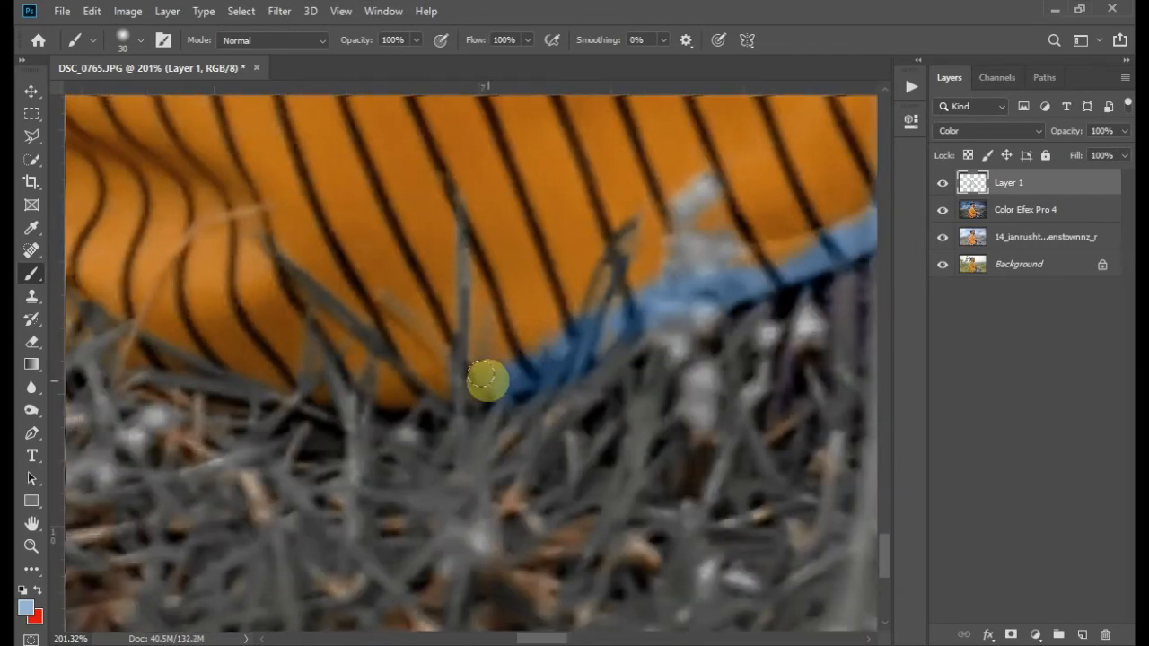
key("ctrl+z")
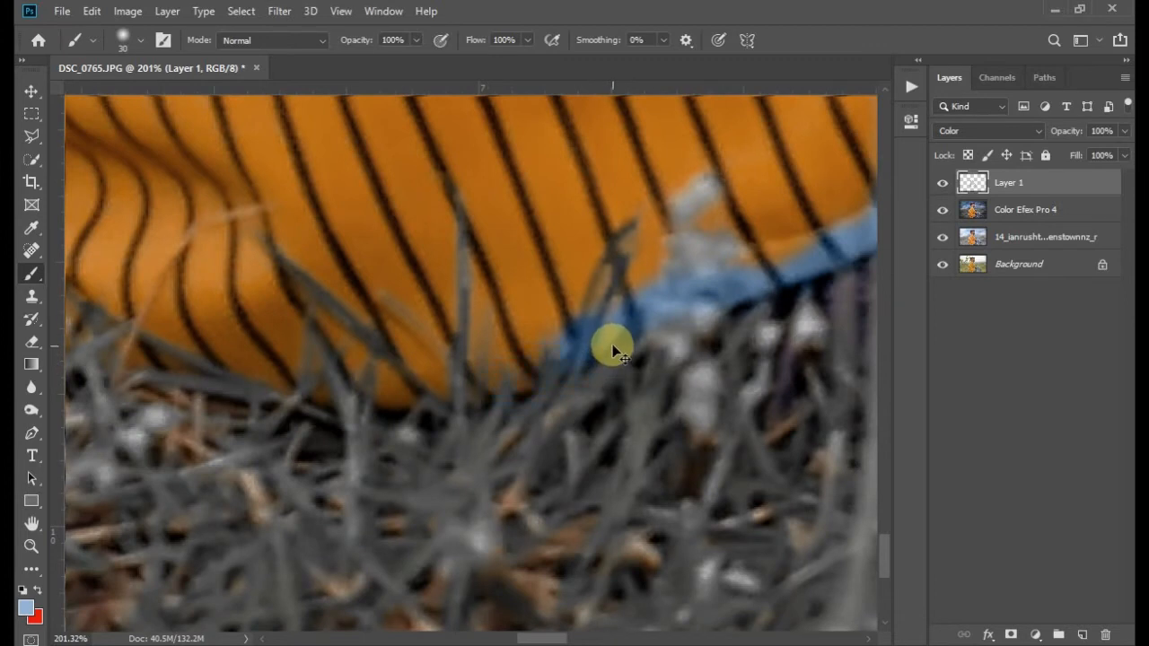
Paint the shirt's bottom hem blue along the ground and between the grass blades, as far as the rear corner.
mouse_move(609, 334)
left_mouse_down()
mouse_move(534, 351)
mouse_move(512, 371)
mouse_move(515, 383)
mouse_move(552, 343)
mouse_move(540, 283)
mouse_move(534, 295)
mouse_move(586, 265)
mouse_move(573, 301)
left_mouse_up()
left_click_drag(643, 205, 645, 276)
left_click_drag(556, 310, 628, 312)
mouse_move(538, 374)
left_mouse_down()
mouse_move(577, 390)
mouse_move(575, 259)
mouse_move(474, 395)
left_mouse_up()
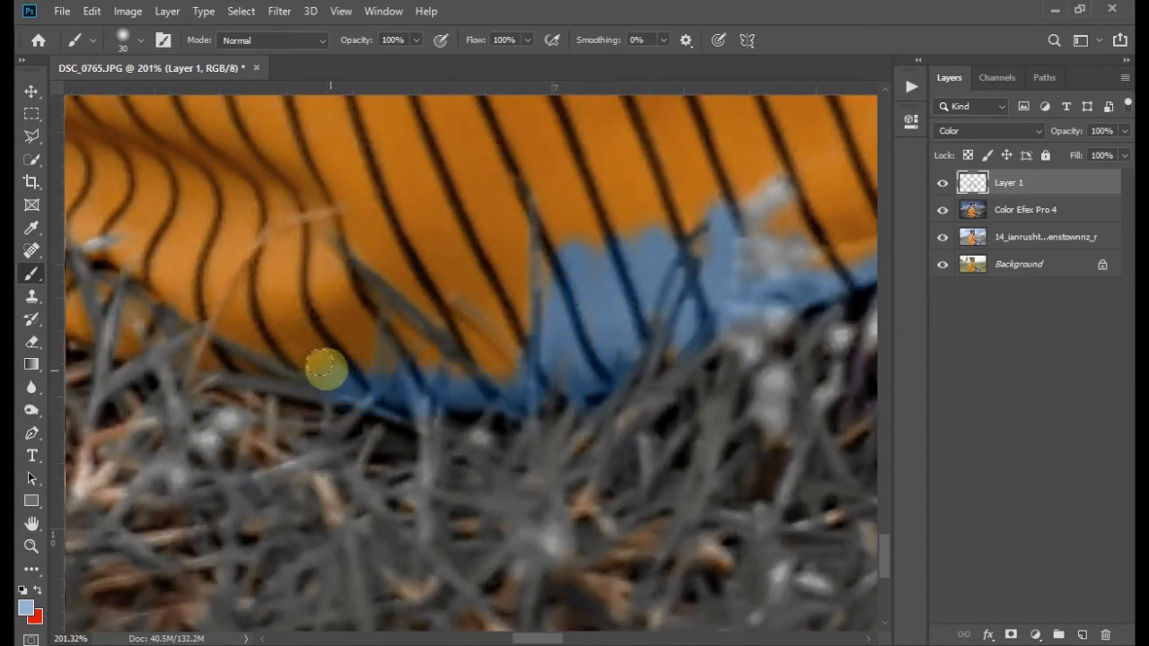
mouse_move(323, 367)
left_mouse_down()
mouse_move(569, 403)
mouse_move(556, 403)
left_mouse_up()
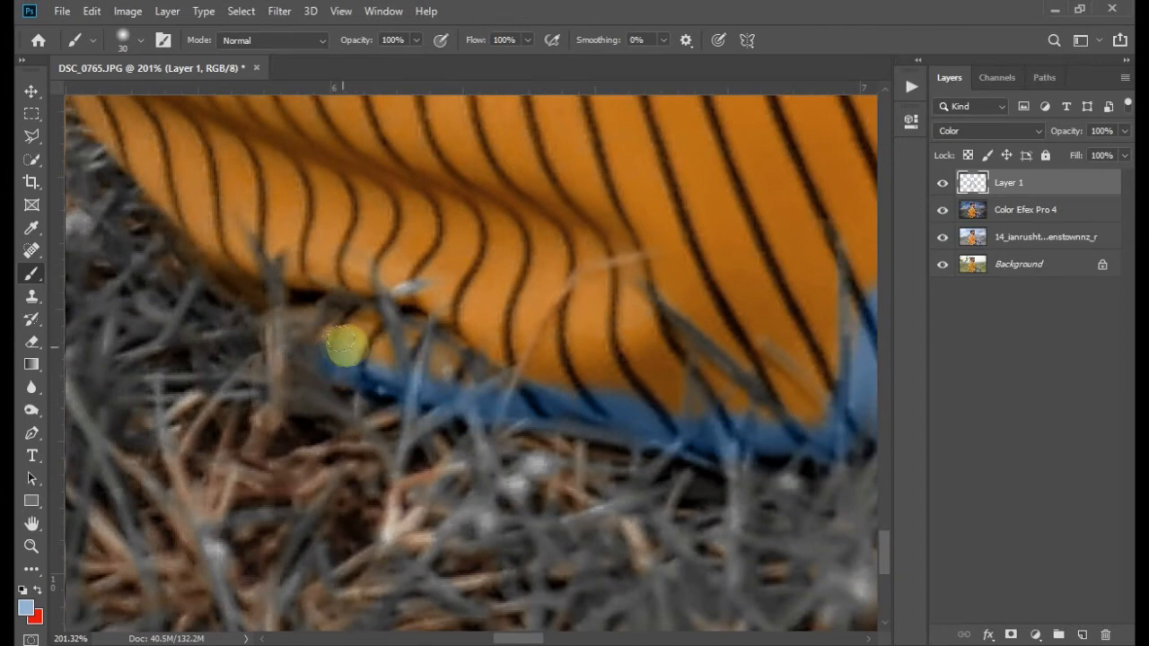
mouse_move(345, 345)
left_mouse_down()
mouse_move(500, 342)
mouse_move(603, 372)
left_mouse_up()
left_click_drag(680, 385, 529, 378)
mouse_move(529, 378)
left_mouse_down()
mouse_move(602, 407)
mouse_move(686, 391)
left_mouse_up()
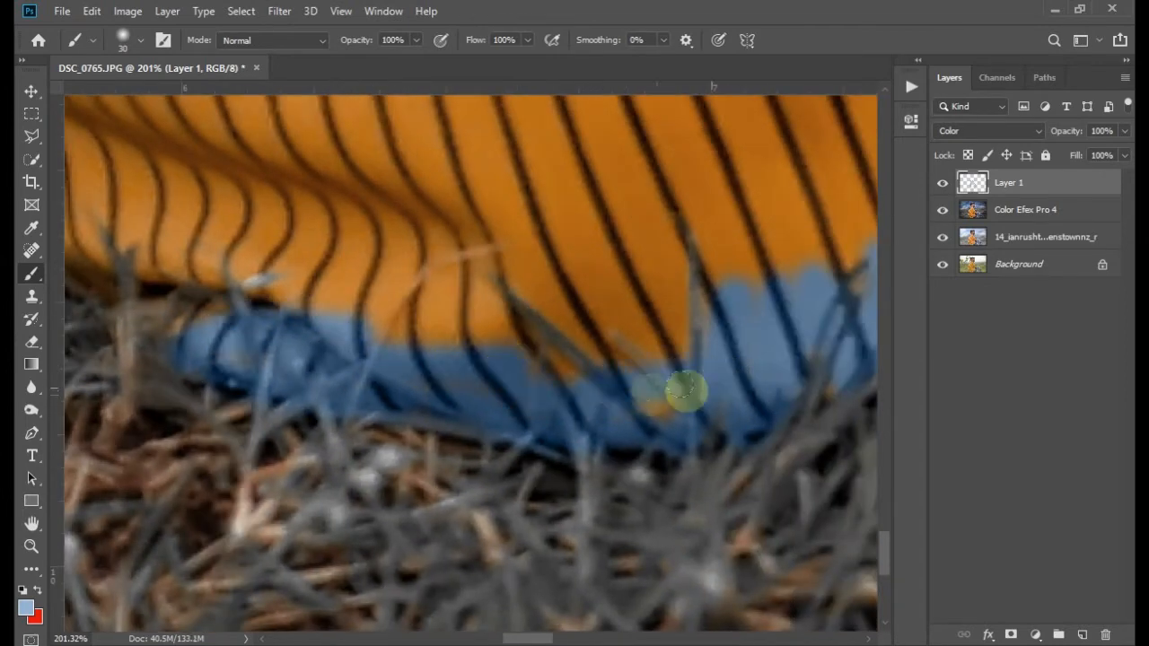
Paint the rear edge of the shirt blue from the grass up along the bulging lower back folds.
mouse_move(344, 355)
left_mouse_down()
mouse_move(584, 405)
mouse_move(391, 294)
mouse_move(536, 363)
mouse_move(551, 433)
mouse_move(393, 263)
mouse_move(472, 395)
mouse_move(397, 301)
mouse_move(456, 402)
left_mouse_up()
left_click_drag(455, 411, 519, 503)
left_click_drag(494, 431, 569, 461)
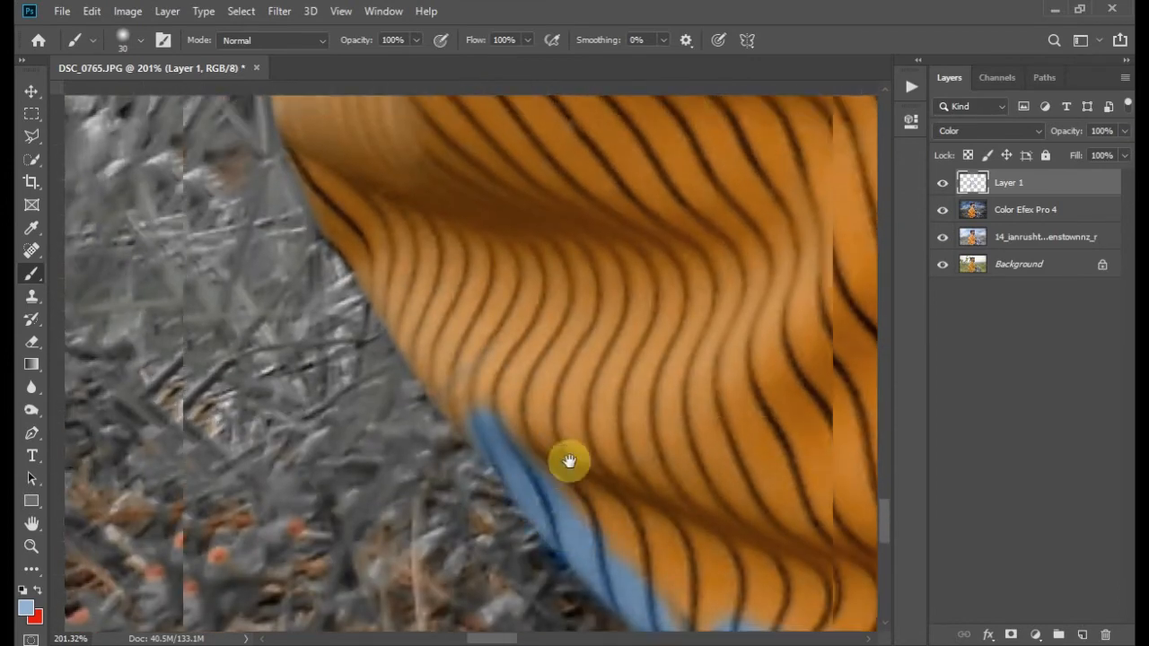
mouse_move(457, 350)
left_mouse_down()
mouse_move(553, 474)
mouse_move(642, 539)
left_mouse_up()
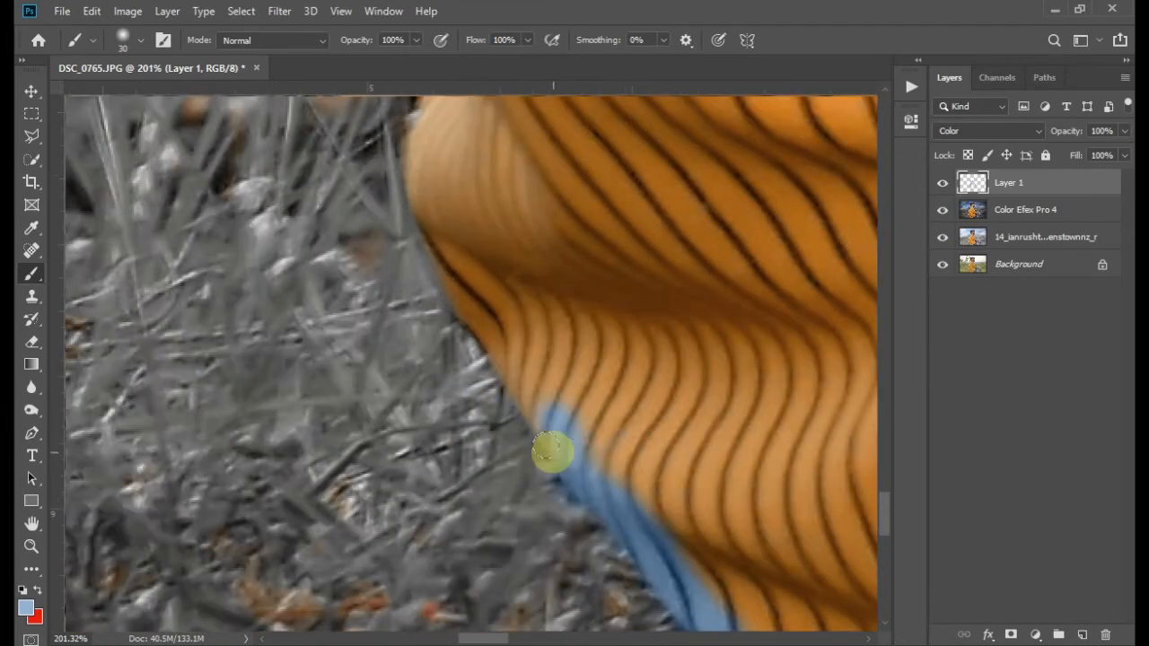
left_click_drag(555, 423, 487, 337)
mouse_move(487, 338)
left_mouse_down()
mouse_move(513, 429)
mouse_move(458, 336)
mouse_move(448, 406)
left_mouse_up()
left_click_drag(449, 405, 456, 344)
left_click_drag(471, 286, 512, 379)
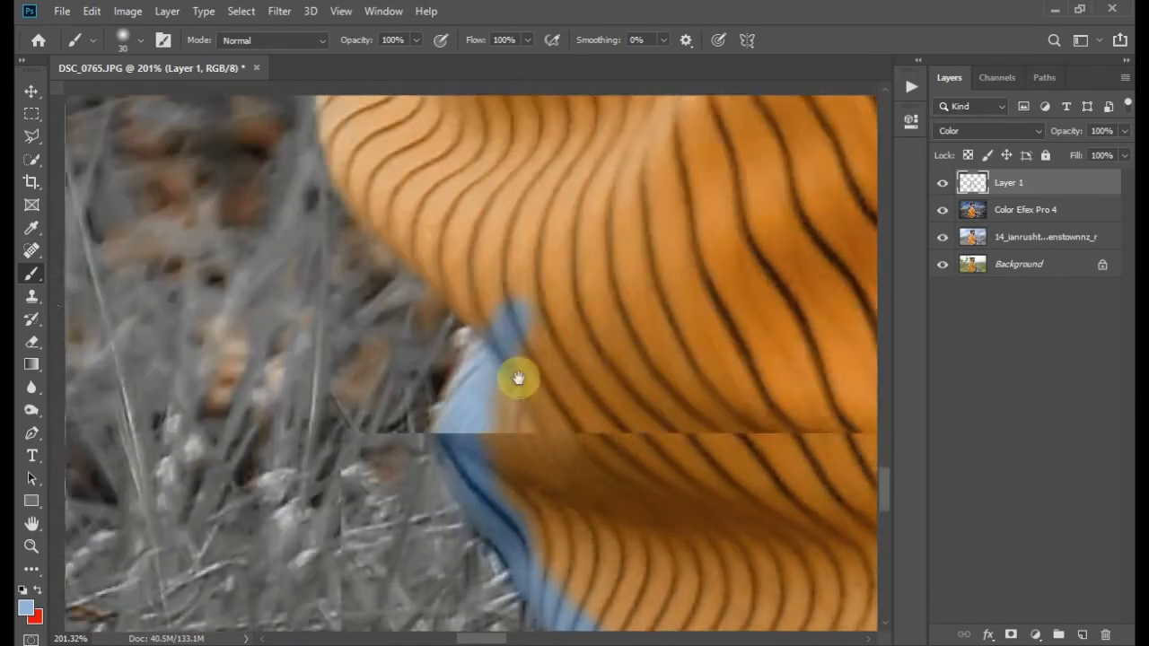
left_click_drag(410, 295, 515, 420)
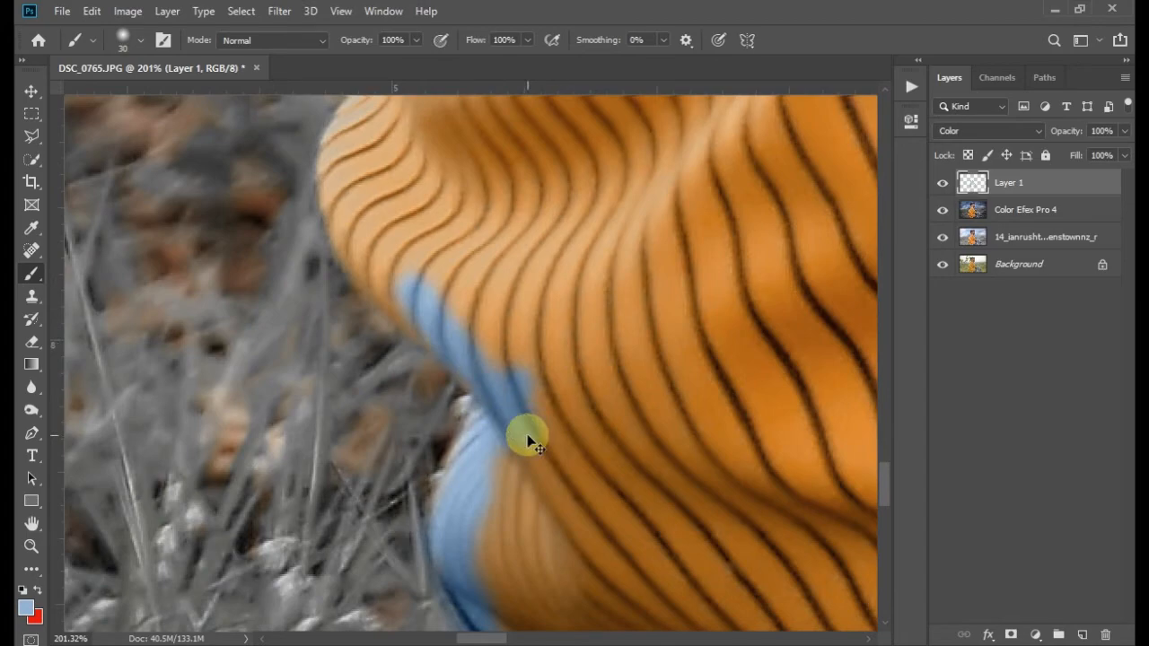
Continue the blue rear edge of the shirt from the lower back bulge up past the waist folds.
scroll(530, 440, "down", 8)
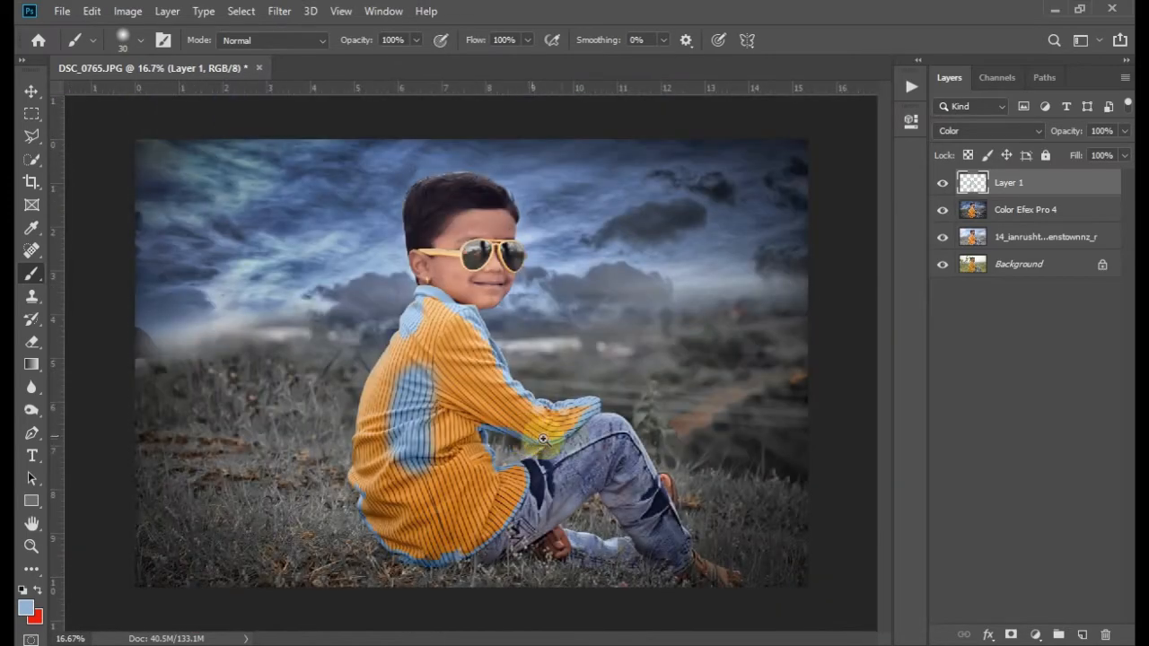
left_click_drag(347, 405, 435, 583)
left_click_drag(329, 235, 549, 442)
scroll(374, 388, "up", 3)
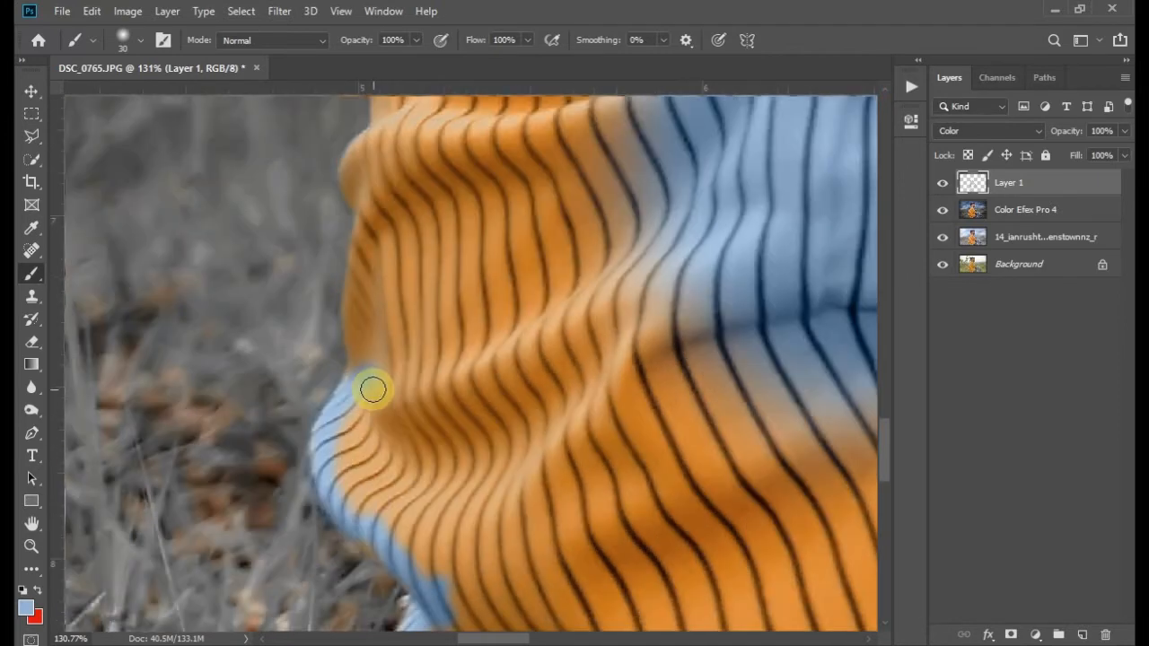
scroll(358, 367, "up", 3)
scroll(350, 378, "up", 3)
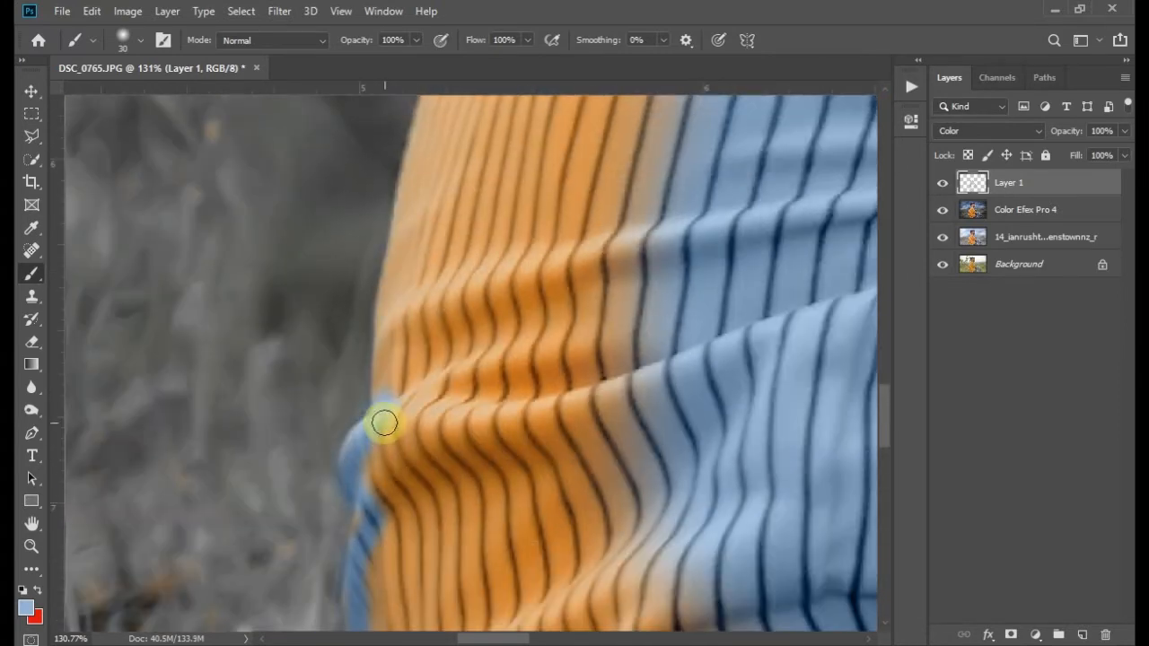
Paint the back outline of the shirt blue from the waist up to the shoulder patch with a size 40 brush.
scroll(382, 395, "up", 3)
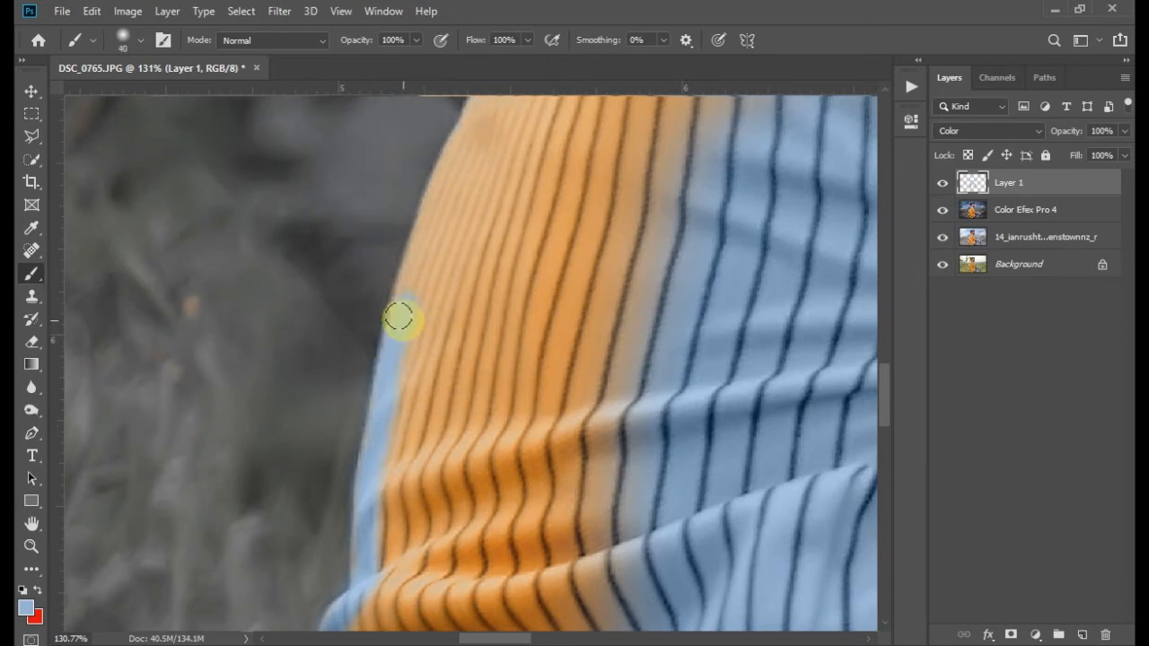
scroll(400, 317, "up", 5)
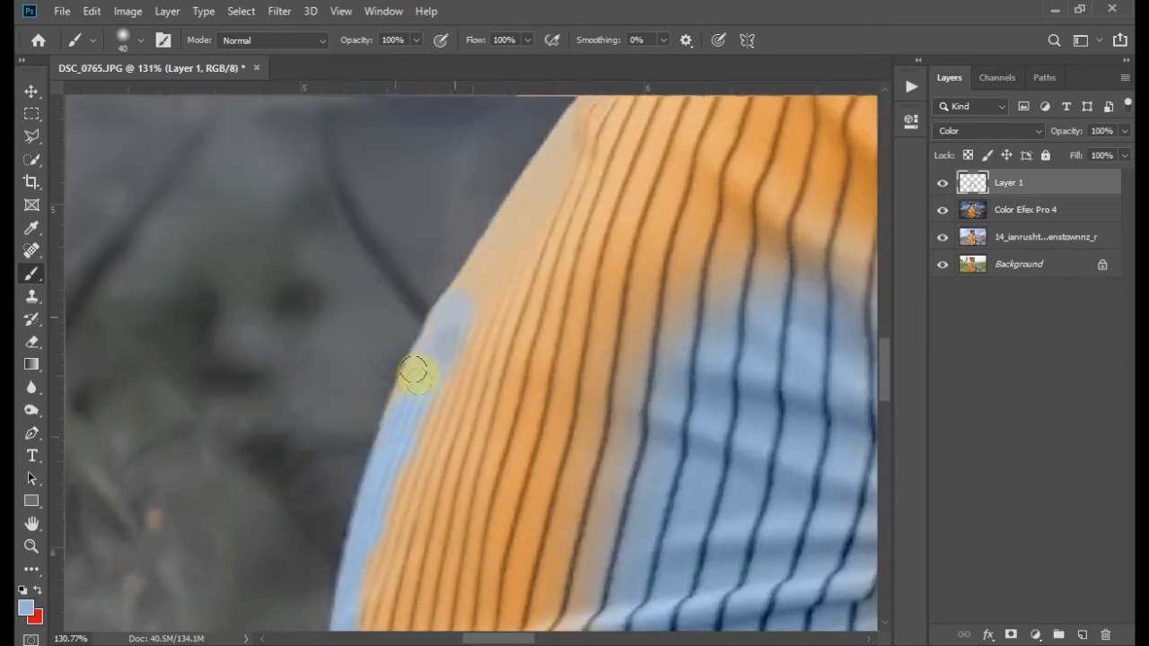
scroll(460, 474, "up", 3)
scroll(413, 422, "up", 2)
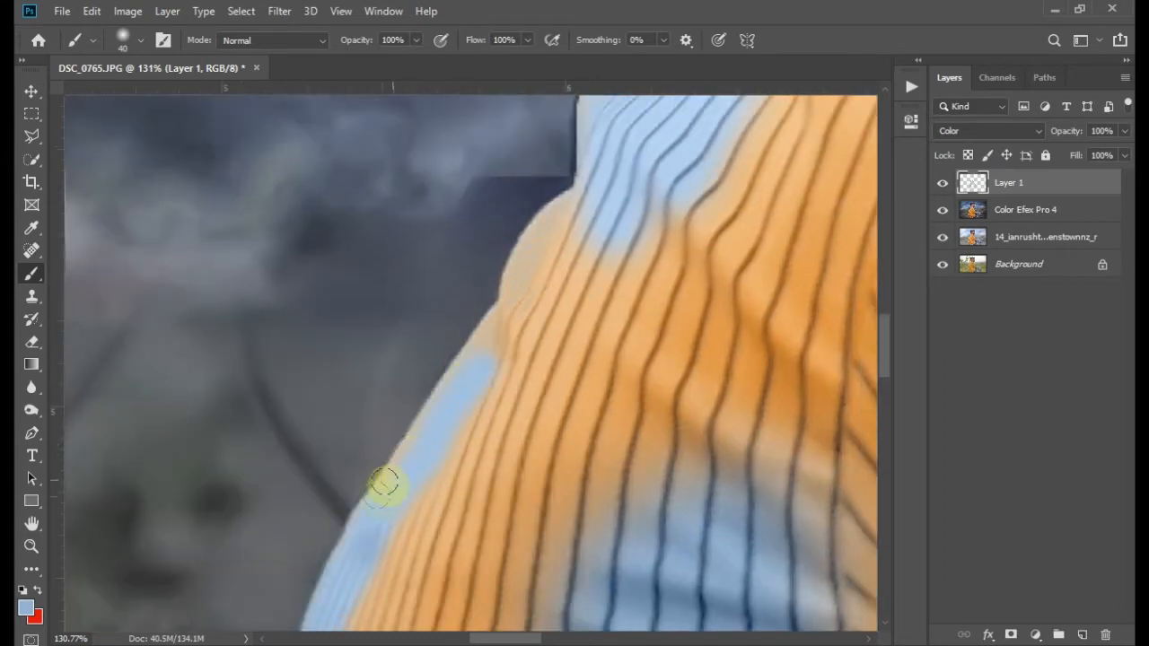
scroll(456, 426, "up", 2)
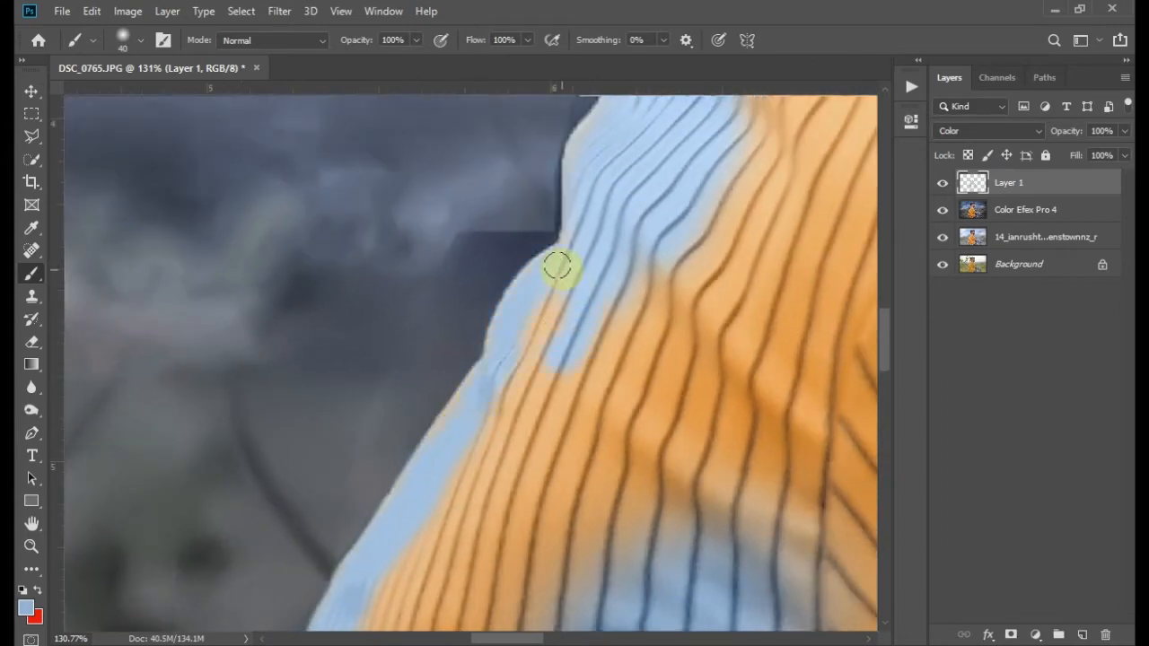
scroll(575, 482, "down", 5)
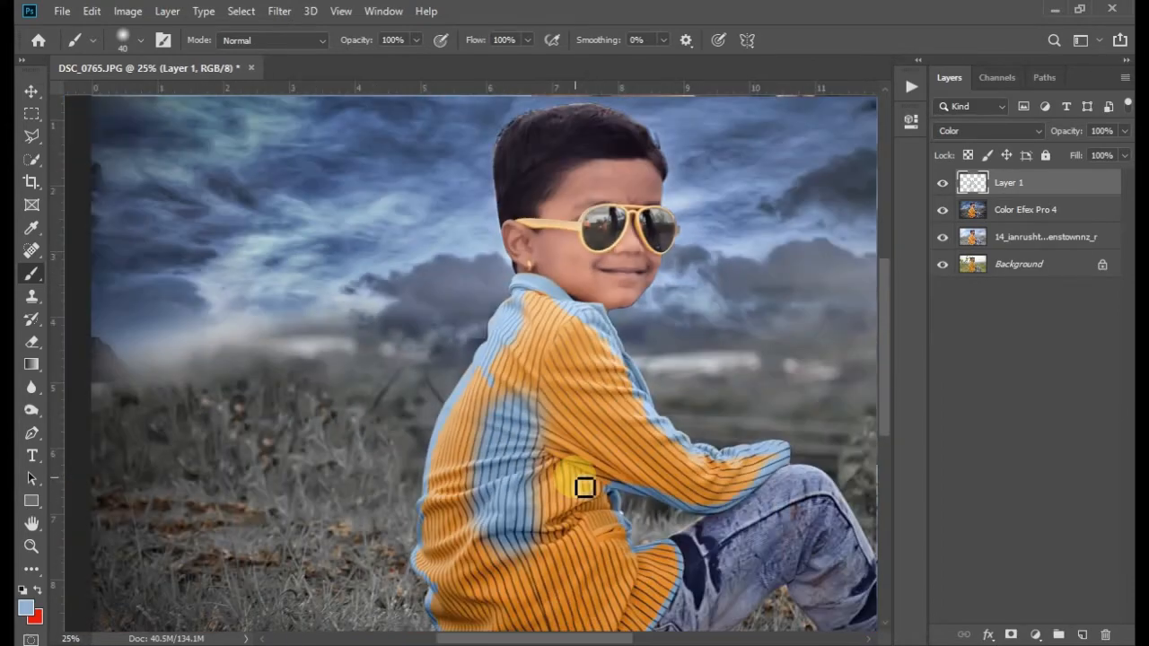
Fill the orange area between the back outline and the blue middle patch with a size 200 brush.
key("bracketright")
key("bracketright")
key("bracketright")
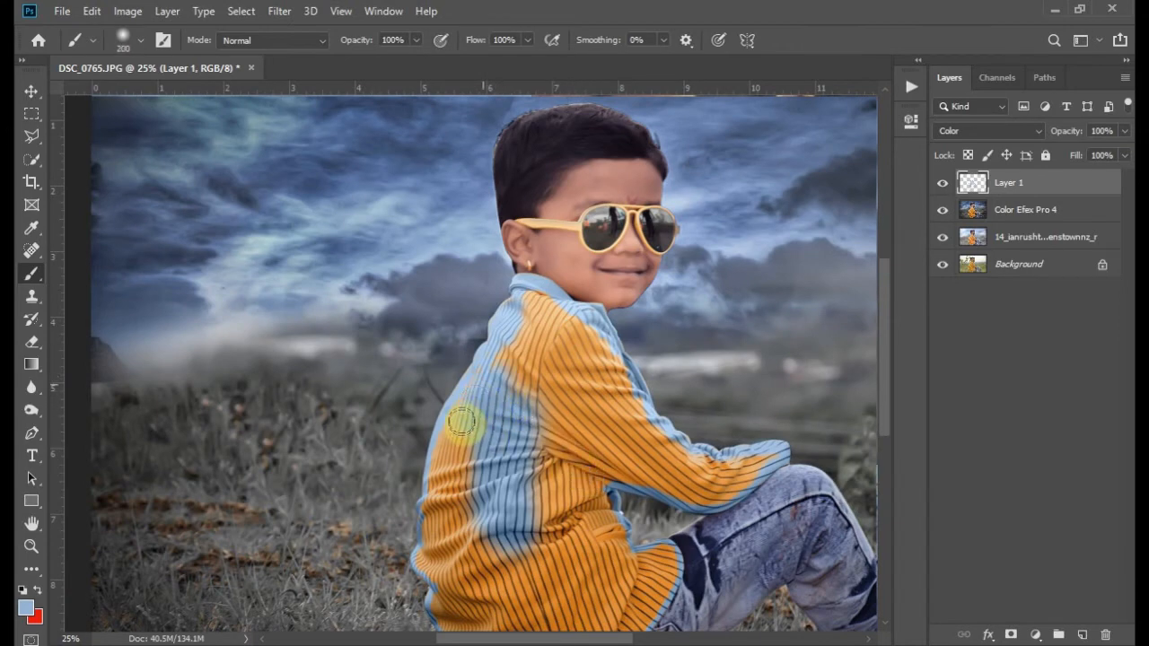
mouse_move(461, 422)
left_mouse_down()
mouse_move(467, 431)
mouse_move(477, 366)
left_mouse_up()
left_click_drag(351, 266, 725, 575)
left_click_drag(571, 487, 579, 459)
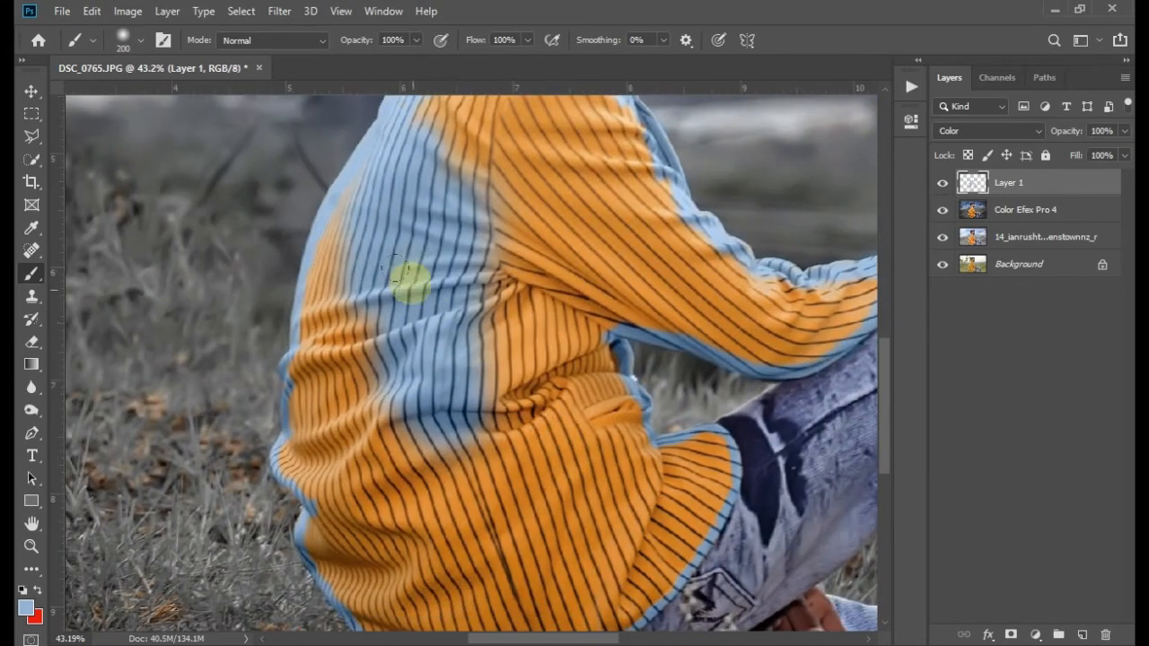
mouse_move(395, 266)
left_mouse_down()
mouse_move(352, 169)
mouse_move(326, 329)
mouse_move(338, 253)
left_mouse_up()
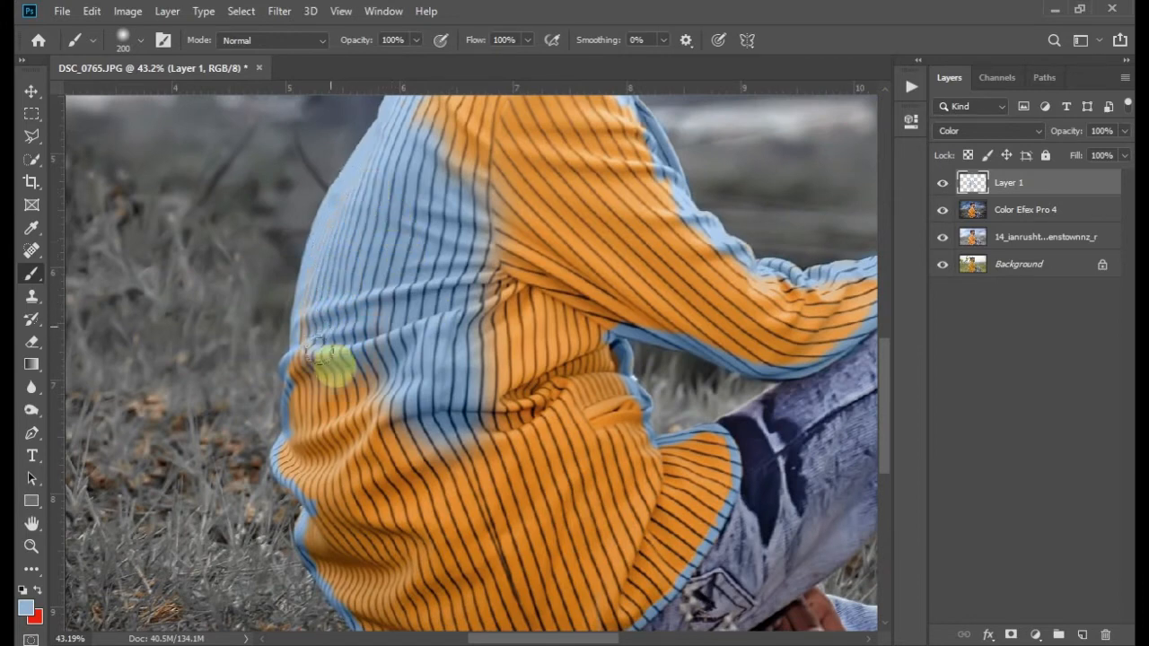
left_click_drag(335, 366, 264, 287)
Paint the lower back folds at the rear edge of the shirt blue with a size 90 brush.
scroll(566, 539, "up", 3)
left_click_drag(567, 538, 641, 439)
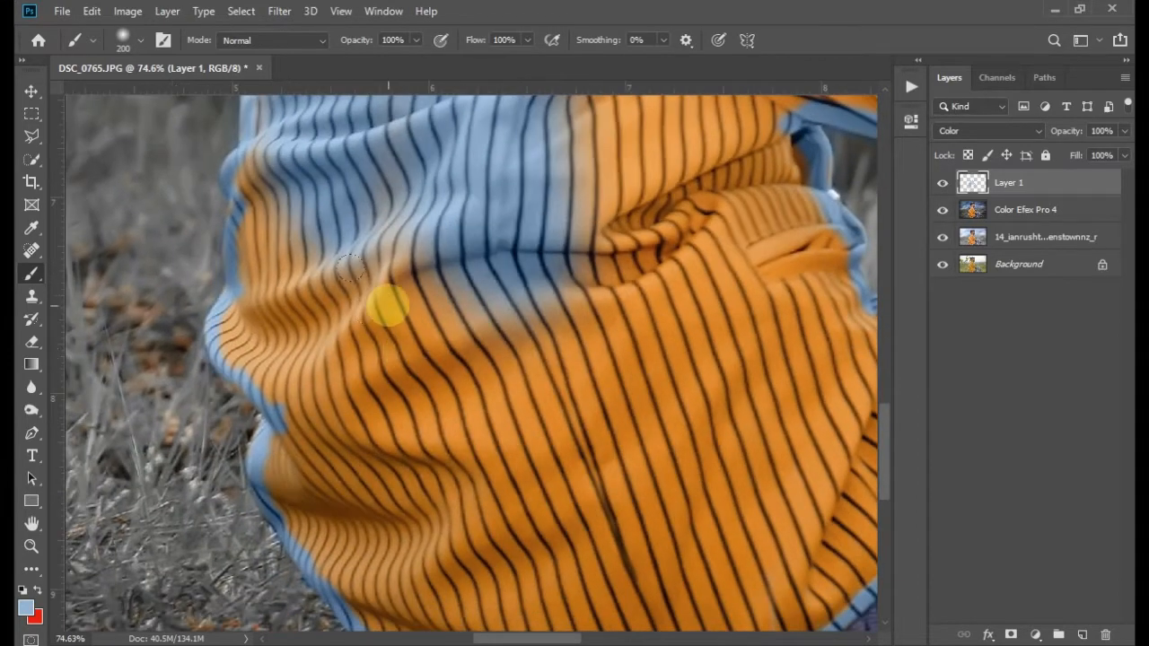
key("bracketleft")
key("bracketleft")
key("bracketleft")
mouse_move(259, 178)
left_mouse_down()
mouse_move(256, 287)
mouse_move(232, 316)
mouse_move(315, 398)
left_mouse_up()
left_click_drag(341, 379, 334, 364)
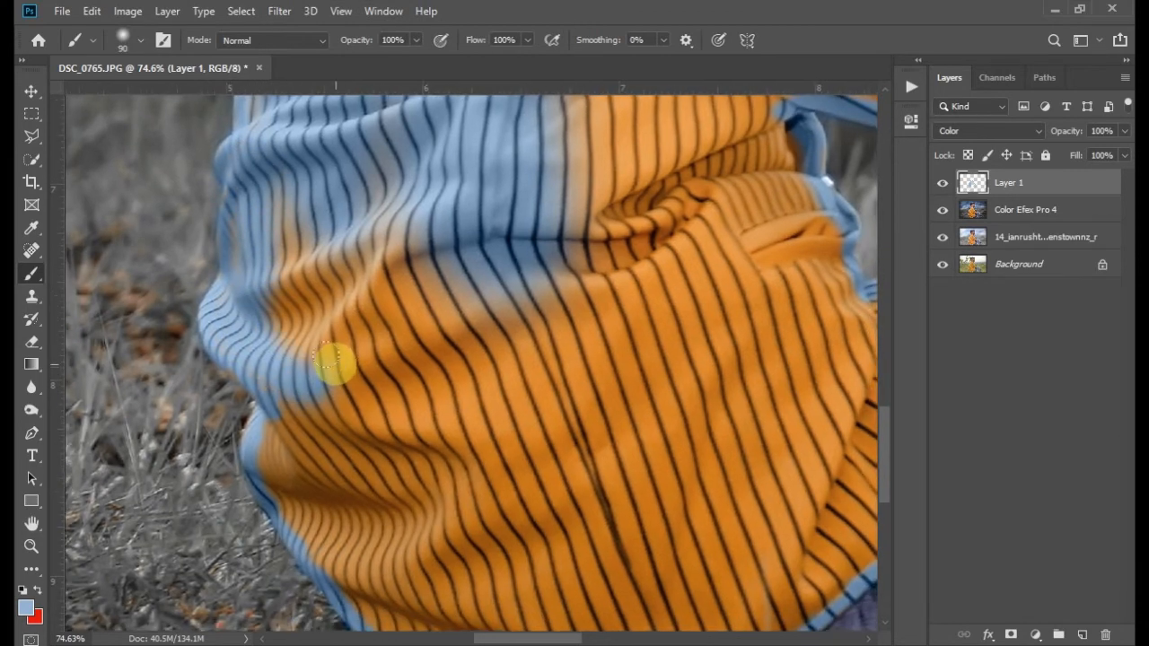
Fill the lower back of the shirt and the area above the bottom hem blue with a size 175 brush.
scroll(334, 370, "down", 2)
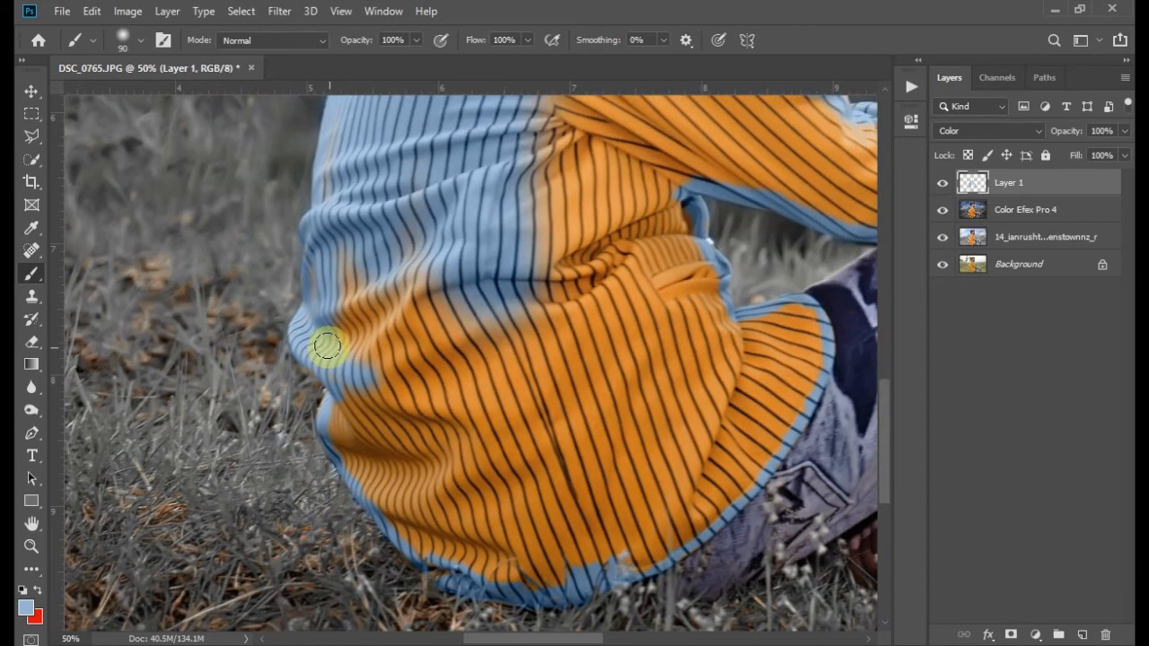
key("bracketright")
key("bracketright")
key("bracketright")
key("bracketright")
left_click_drag(300, 226, 397, 353)
mouse_move(377, 301)
left_mouse_down()
mouse_move(347, 255)
mouse_move(399, 381)
mouse_move(362, 357)
mouse_move(329, 367)
mouse_move(394, 469)
left_mouse_up()
mouse_move(438, 499)
left_mouse_down()
mouse_move(405, 448)
mouse_move(487, 485)
mouse_move(440, 455)
left_mouse_up()
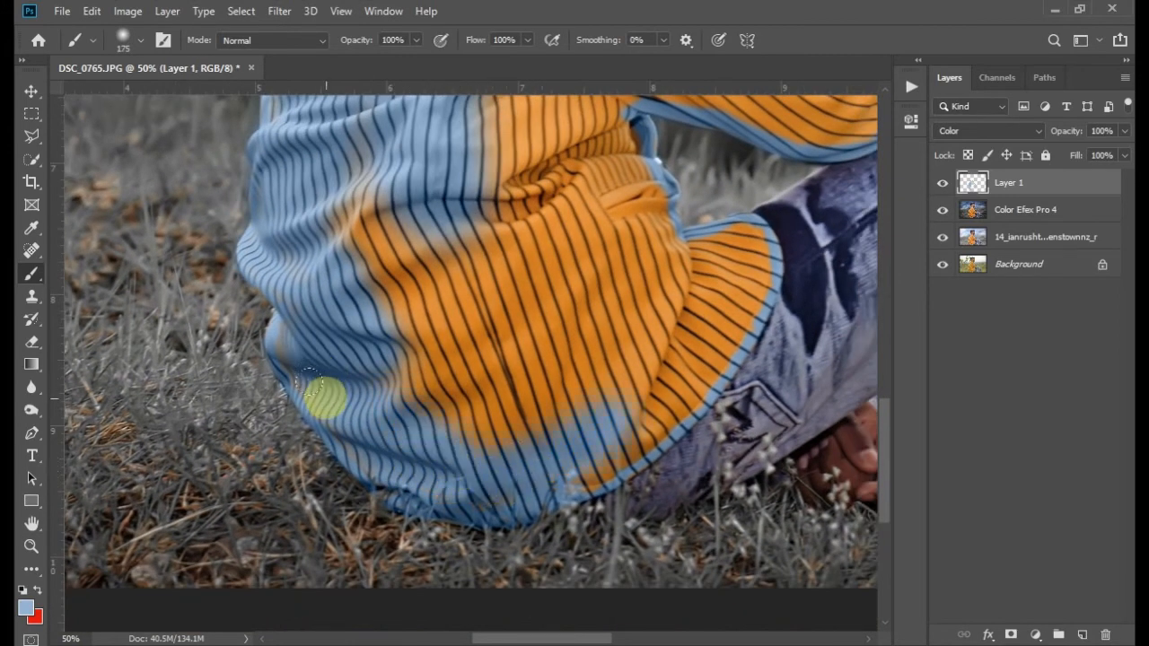
mouse_move(442, 346)
left_mouse_down()
mouse_move(353, 370)
mouse_move(251, 231)
mouse_move(290, 274)
mouse_move(322, 364)
mouse_move(451, 445)
left_mouse_up()
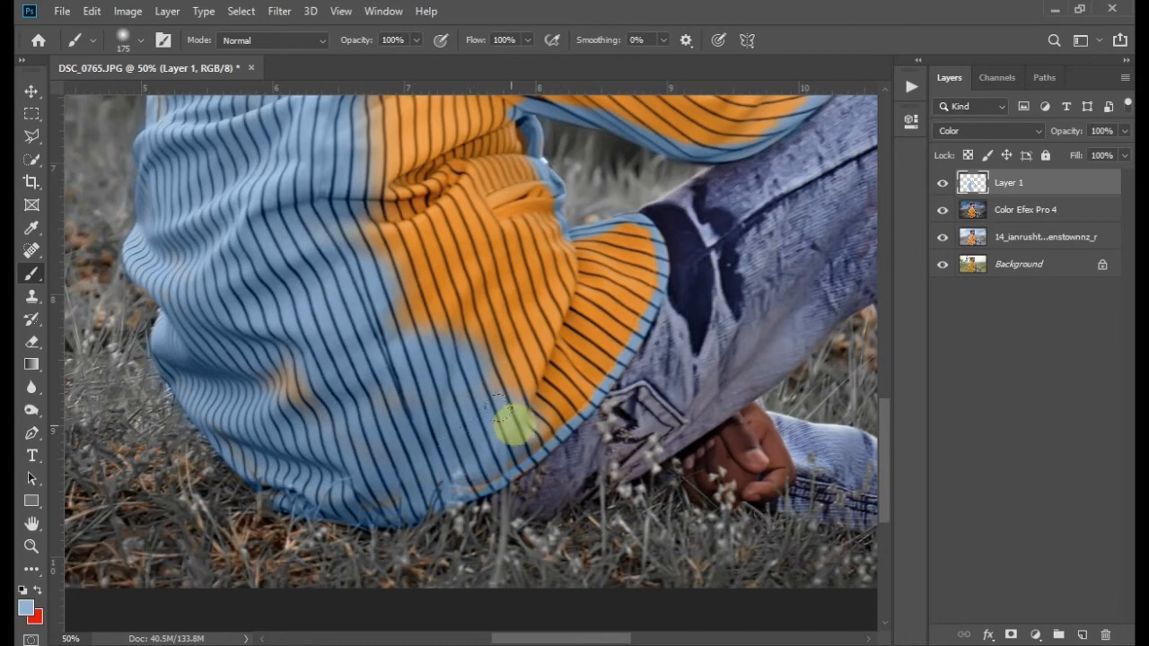
Cover the orange strip along the hem flap's seam beside the jeans with a size 90 brush.
scroll(625, 396, "up", 3)
left_click_drag(625, 396, 634, 422)
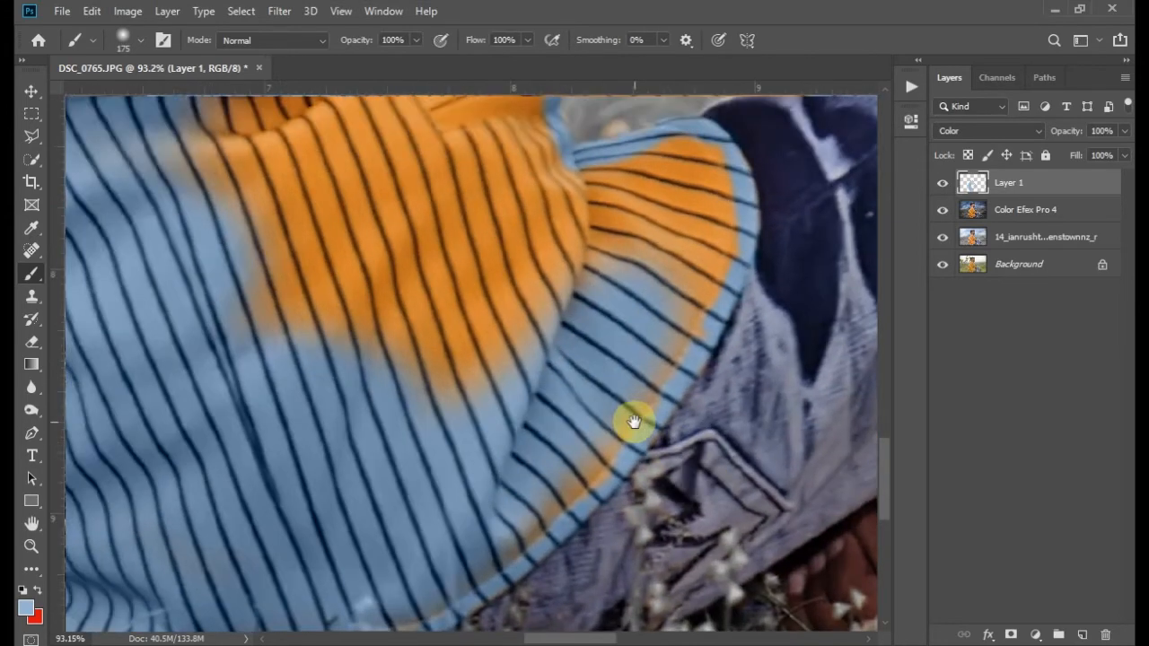
key("bracketleft")
key("bracketleft")
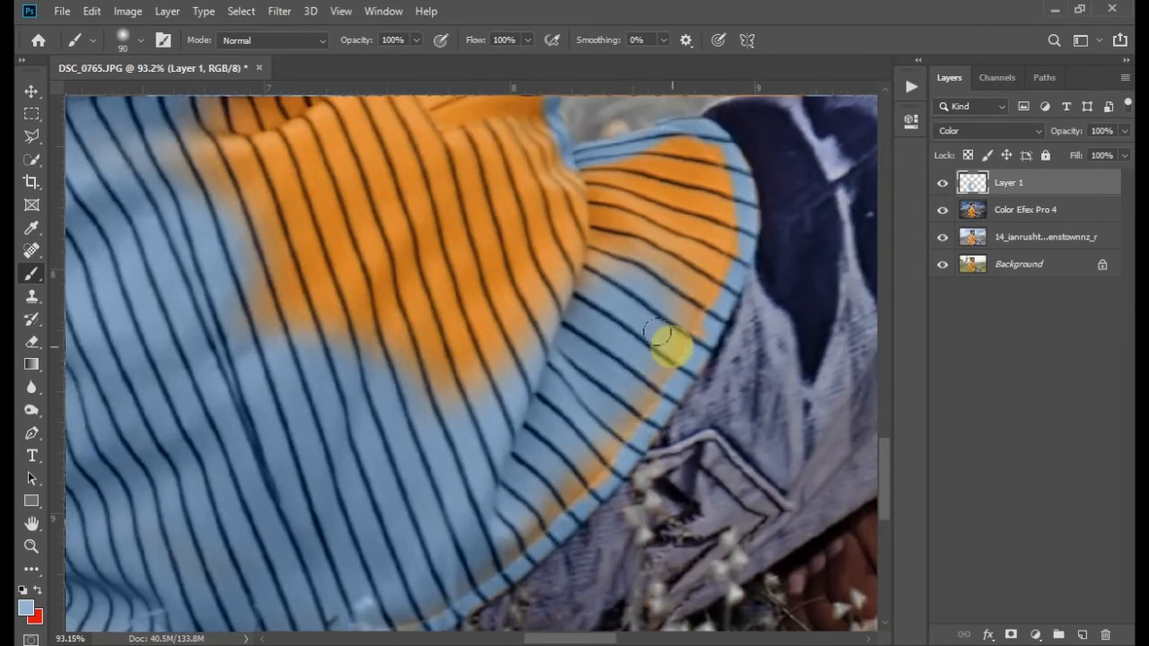
left_click_drag(626, 384, 441, 392)
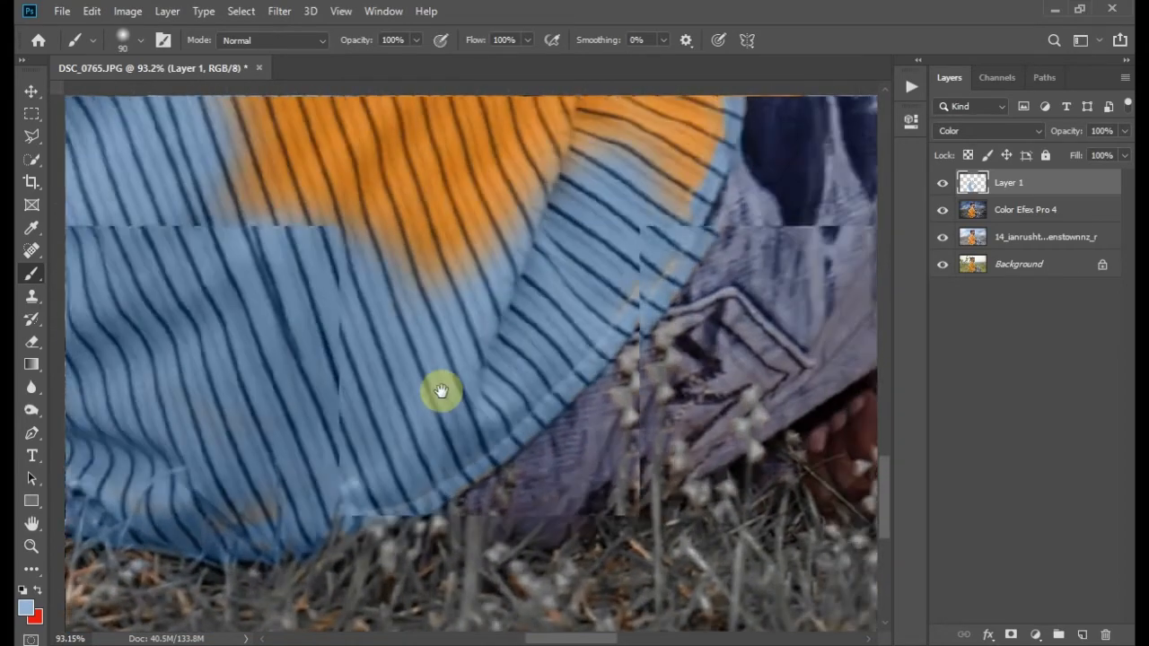
left_click_drag(577, 300, 501, 466)
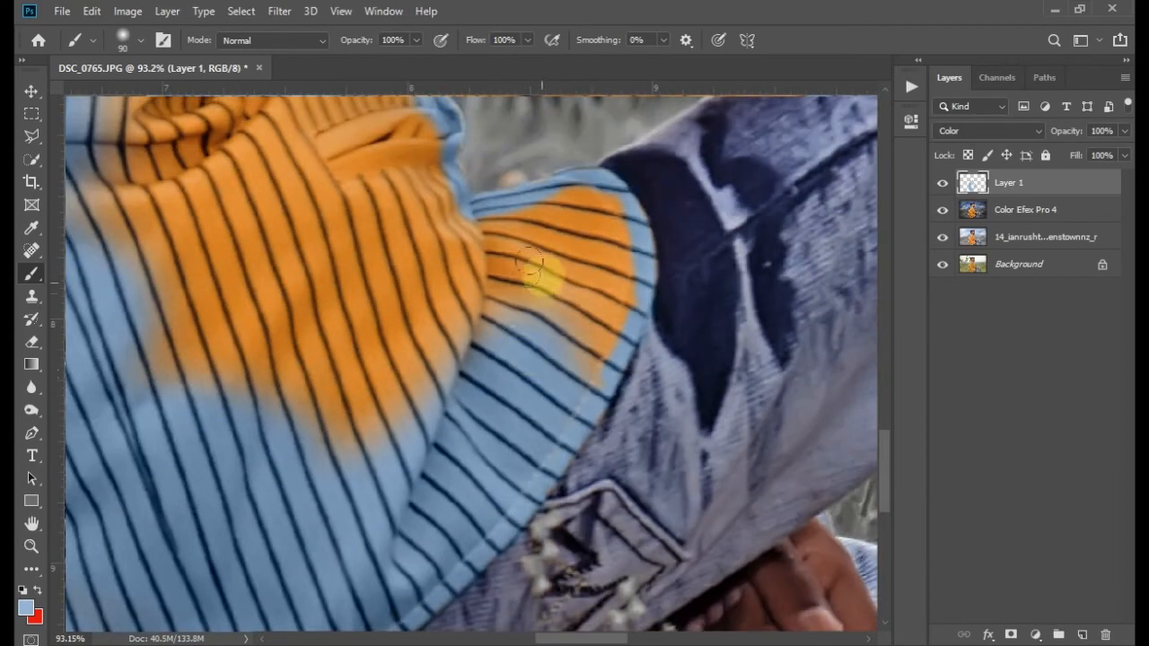
Fill the rest of the hem flap and the shirt's side below the waist folds with blue.
mouse_move(530, 265)
left_mouse_down()
mouse_move(590, 218)
mouse_move(584, 333)
mouse_move(615, 249)
mouse_move(503, 278)
mouse_move(363, 380)
left_mouse_up()
left_click_drag(372, 386, 514, 366)
mouse_move(435, 361)
left_mouse_down()
mouse_move(490, 377)
mouse_move(347, 359)
mouse_move(370, 345)
mouse_move(645, 336)
mouse_move(447, 411)
left_mouse_up()
mouse_move(449, 323)
left_mouse_down()
mouse_move(413, 283)
mouse_move(342, 280)
mouse_move(379, 473)
left_mouse_up()
mouse_move(377, 236)
left_mouse_down()
mouse_move(385, 409)
mouse_move(425, 401)
left_mouse_up()
Paint the shirt's back beside the sleeve blue from the waist up to the collar with a size 200 to 250 brush.
key("ctrl+minus")
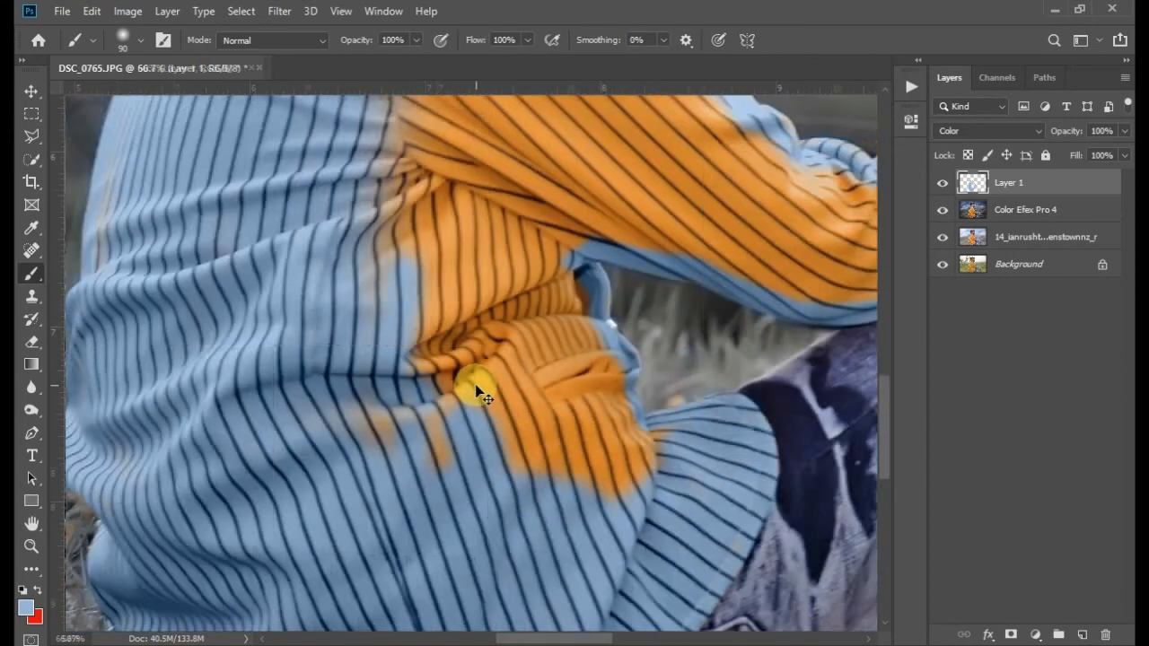
key("ctrl+minus")
key("ctrl+minus")
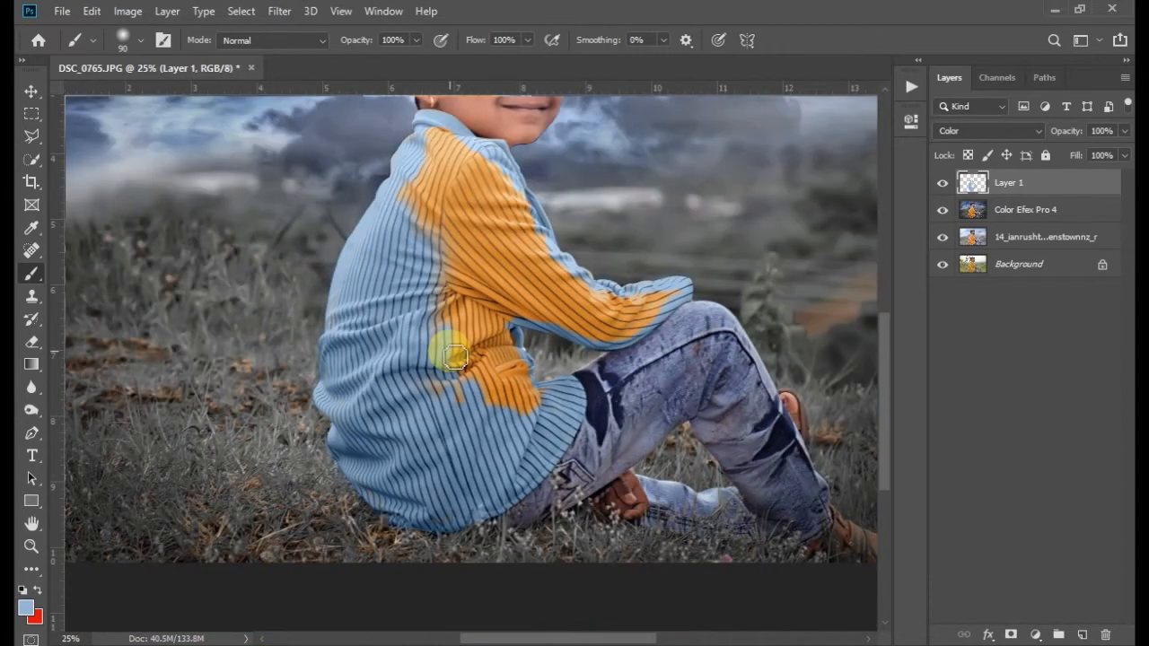
left_click_drag(435, 335, 425, 233)
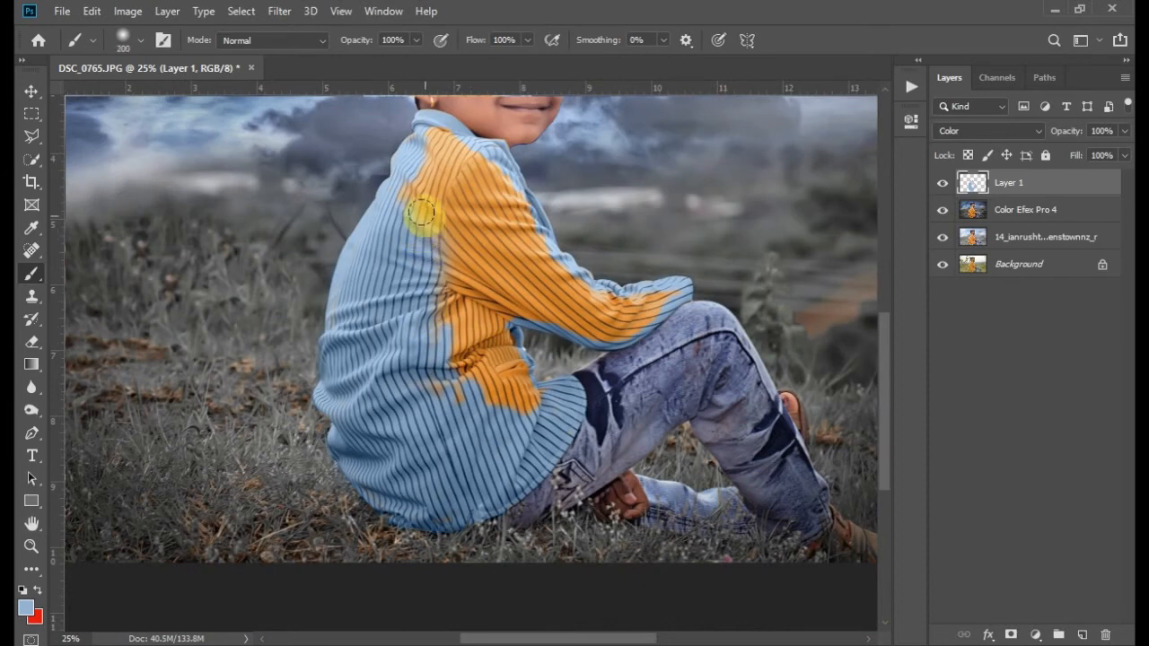
left_click_drag(404, 132, 650, 375)
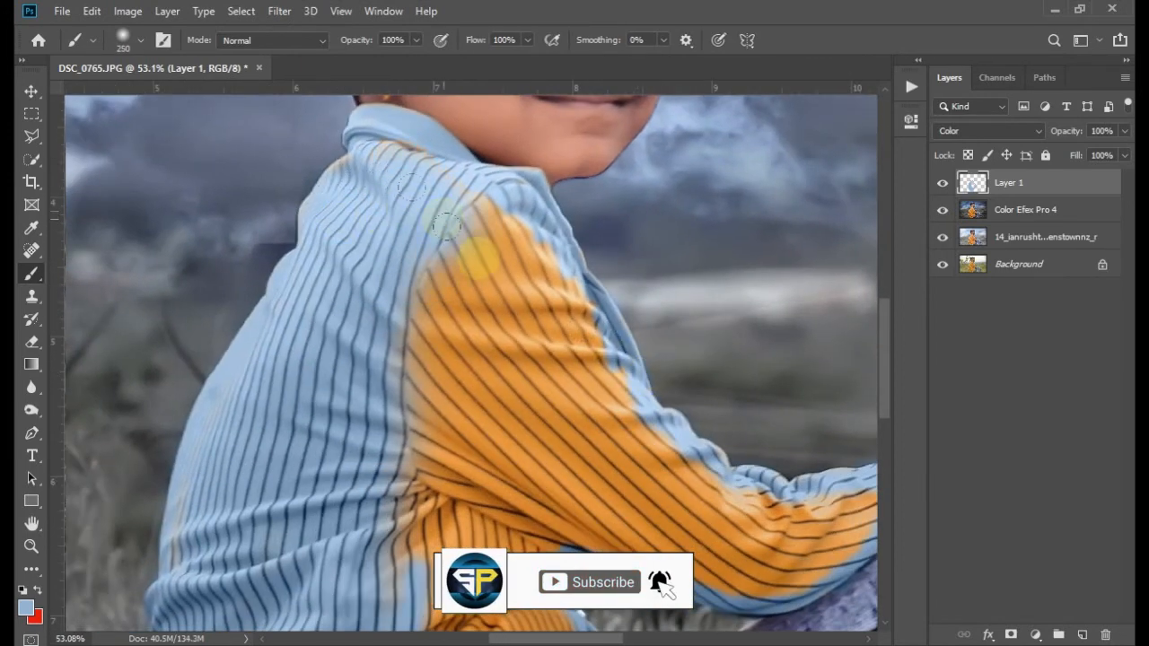
Fill the upper arm blue with a size 250 brush, and the outer sleeve and forearm with a size 125 brush.
mouse_move(479, 258)
left_mouse_down()
mouse_move(405, 170)
mouse_move(410, 292)
left_mouse_up()
left_click_drag(302, 190, 529, 472)
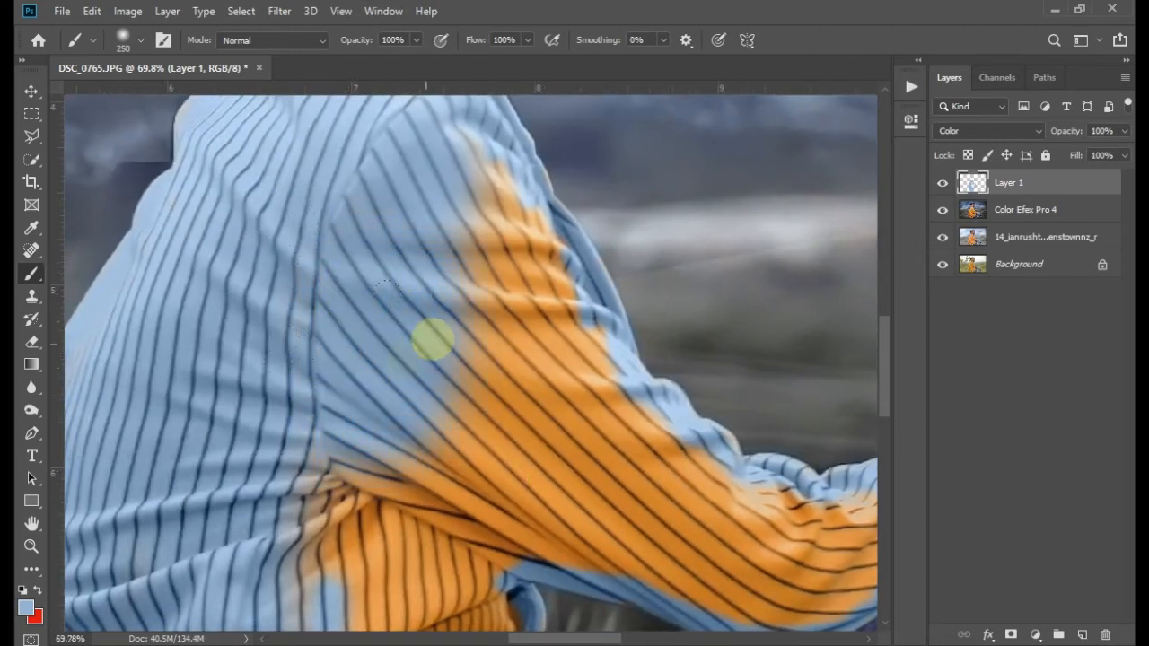
key("bracketleft")
key("bracketleft")
mouse_move(458, 160)
left_mouse_down()
mouse_move(500, 180)
mouse_move(575, 368)
mouse_move(544, 230)
mouse_move(463, 263)
mouse_move(507, 354)
mouse_move(333, 270)
mouse_move(431, 316)
mouse_move(430, 300)
mouse_move(526, 398)
mouse_move(654, 441)
mouse_move(672, 416)
mouse_move(644, 318)
mouse_move(687, 372)
mouse_move(731, 341)
mouse_move(619, 429)
left_mouse_up()
mouse_move(620, 430)
left_mouse_down()
mouse_move(653, 391)
mouse_move(584, 403)
mouse_move(500, 380)
mouse_move(685, 372)
mouse_move(543, 372)
mouse_move(629, 352)
left_mouse_up()
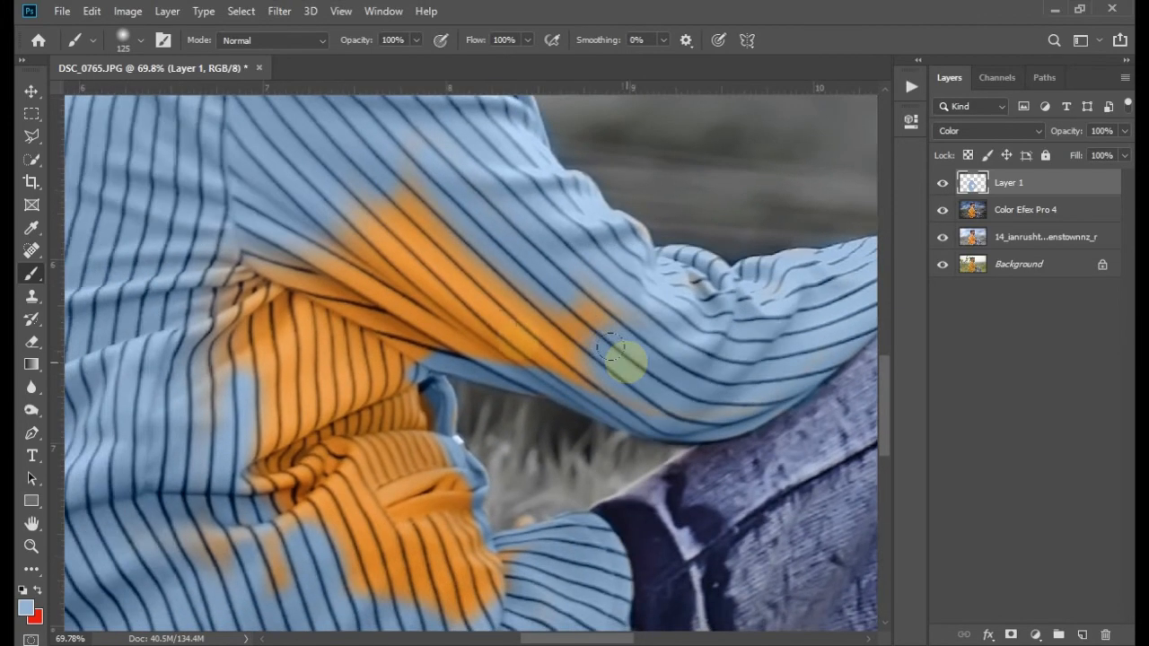
Cover the orange on the underside of the sleeve, the armpit and the shirt's side folds with the size 125 brush.
mouse_move(413, 193)
left_mouse_down()
mouse_move(451, 274)
mouse_move(268, 316)
mouse_move(257, 206)
mouse_move(240, 345)
mouse_move(269, 414)
mouse_move(289, 256)
left_mouse_up()
mouse_move(291, 269)
left_mouse_down()
mouse_move(316, 377)
mouse_move(231, 437)
mouse_move(329, 277)
mouse_move(337, 343)
left_mouse_up()
mouse_move(337, 343)
left_mouse_down()
mouse_move(373, 264)
mouse_move(389, 416)
mouse_move(351, 310)
mouse_move(449, 474)
mouse_move(455, 331)
mouse_move(451, 368)
mouse_move(438, 267)
mouse_move(431, 367)
mouse_move(475, 410)
mouse_move(519, 492)
mouse_move(480, 392)
mouse_move(478, 331)
left_mouse_up()
left_click_drag(534, 408, 449, 441)
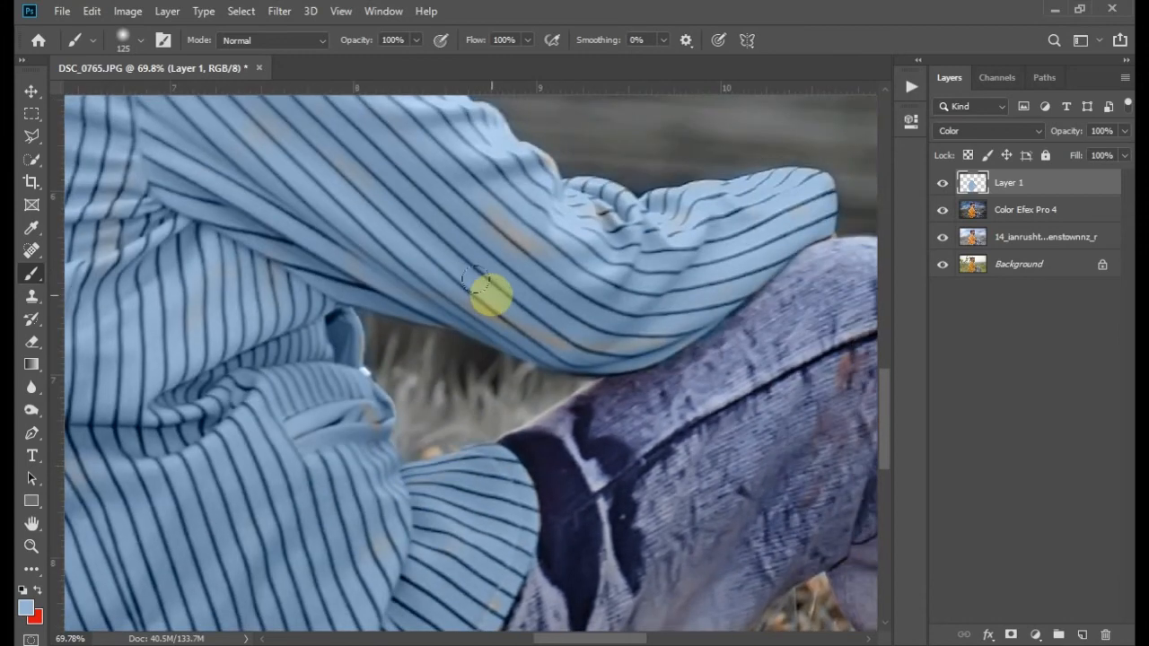
Touch up the leftover orange traces on the sleeve, side and lower back of the shirt with blue.
left_click_drag(287, 174, 515, 209)
left_click_drag(431, 584, 431, 195)
mouse_move(418, 376)
left_mouse_down()
mouse_move(513, 311)
mouse_move(494, 328)
left_mouse_up()
left_click_drag(231, 314, 336, 344)
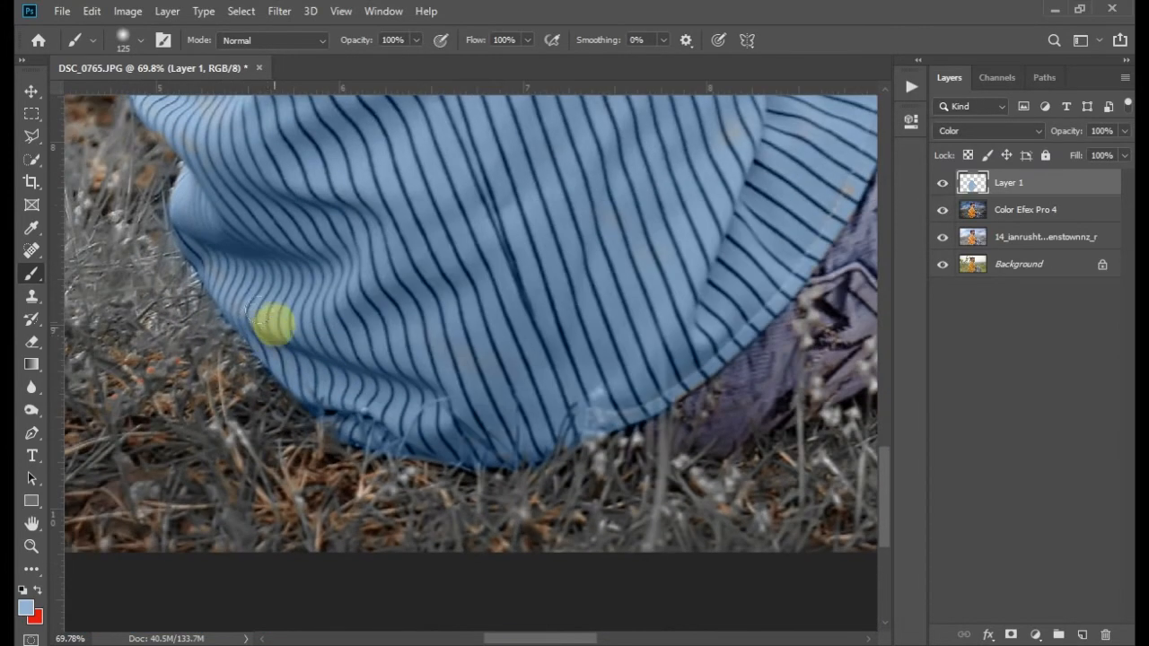
left_click_drag(277, 283, 453, 410)
scroll(455, 414, "down", 7)
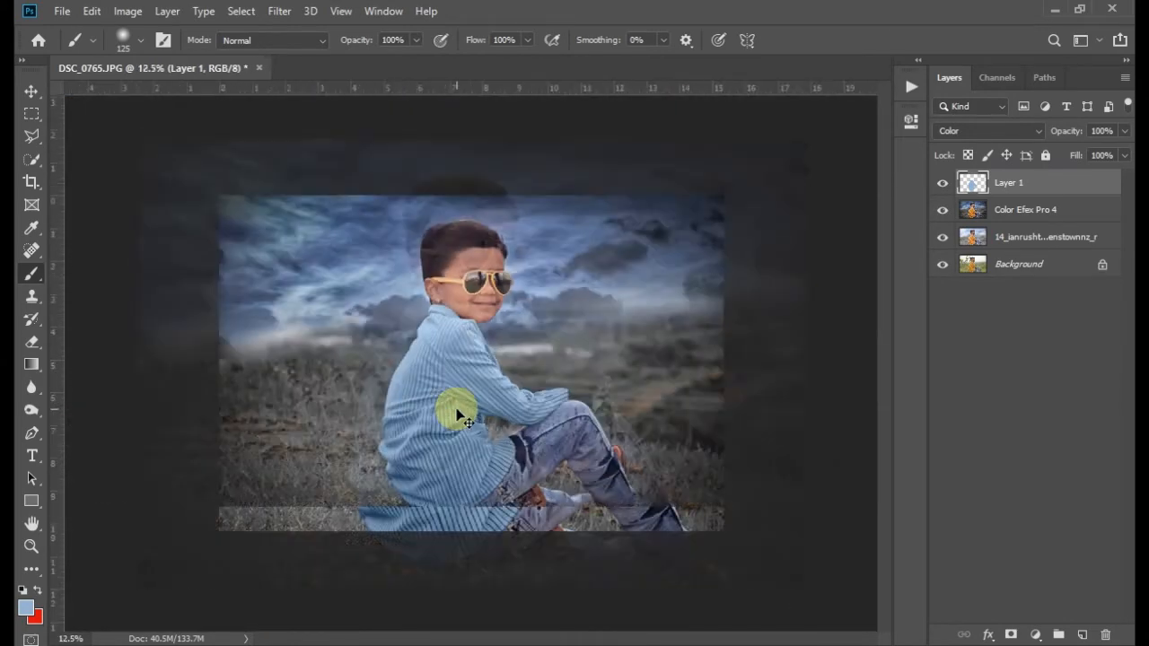
scroll(466, 419, "up", 1)
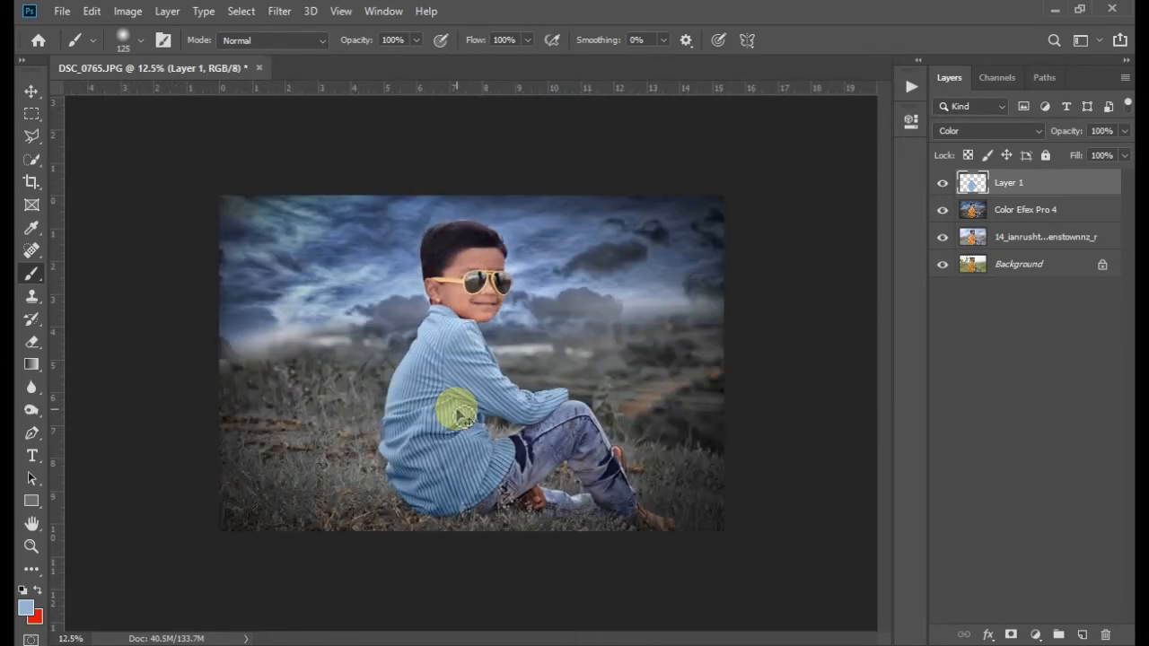
Colorize the shirt color layer with Hue/Saturation at hue 210, saturation 25 and lightness 0.
key("ctrl+u")
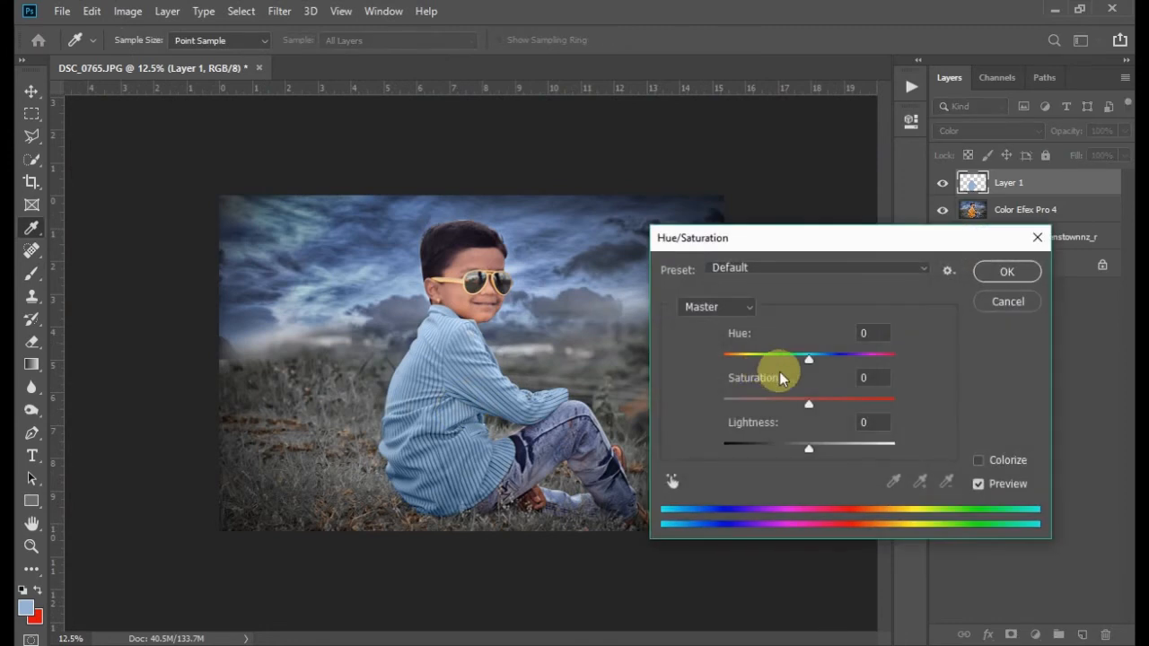
mouse_move(820, 359)
left_mouse_down()
mouse_move(901, 359)
mouse_move(786, 359)
mouse_move(802, 363)
left_mouse_up()
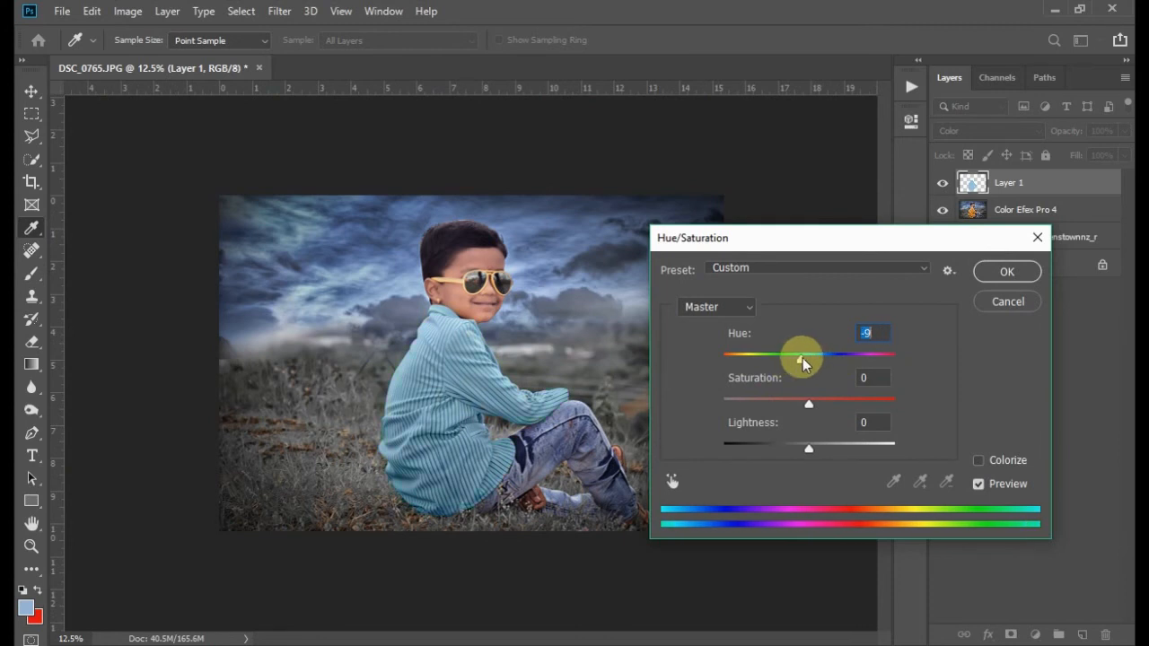
left_click(978, 460)
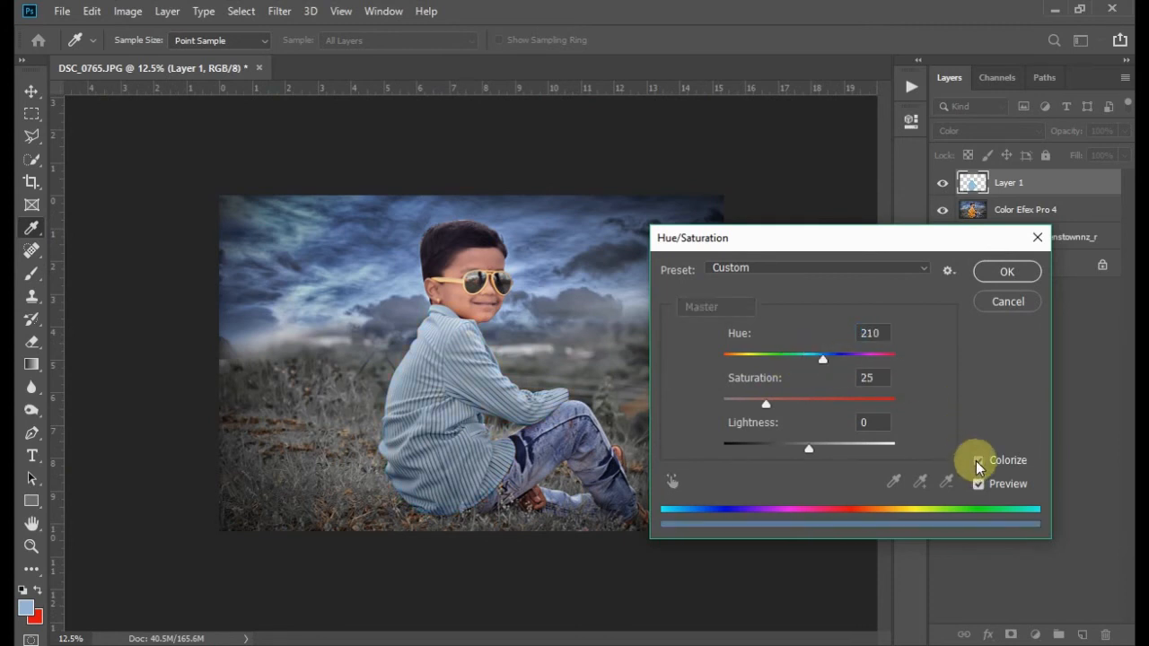
left_click(977, 460)
mouse_move(797, 356)
left_mouse_down()
mouse_move(685, 362)
mouse_move(812, 360)
left_mouse_up()
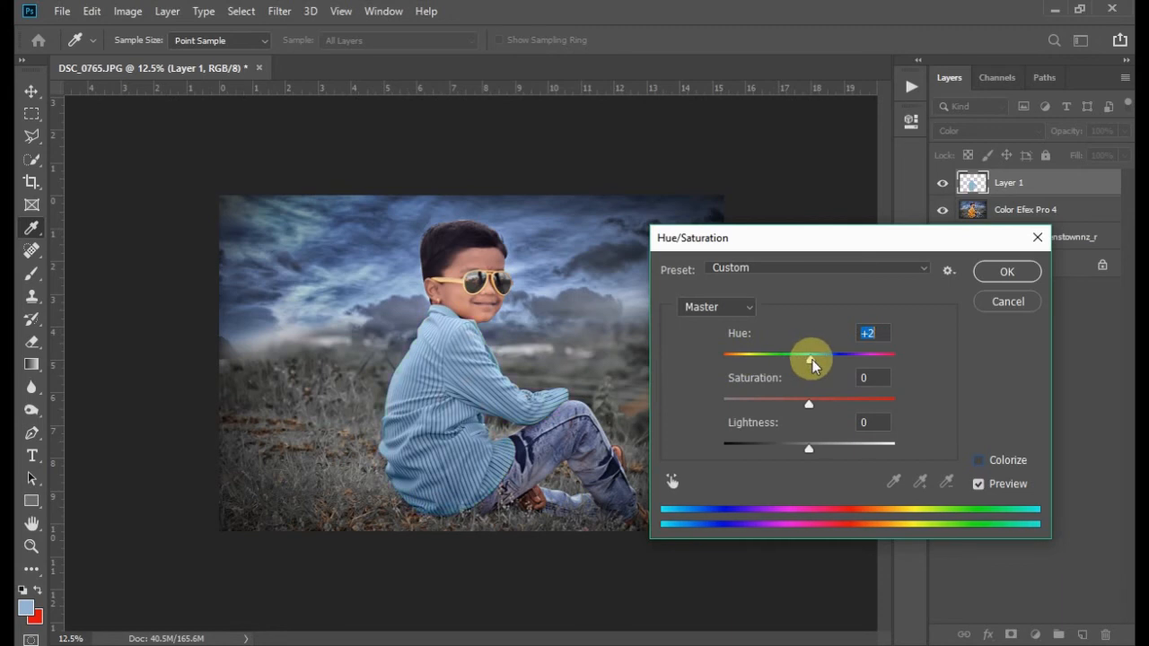
left_click(1007, 461)
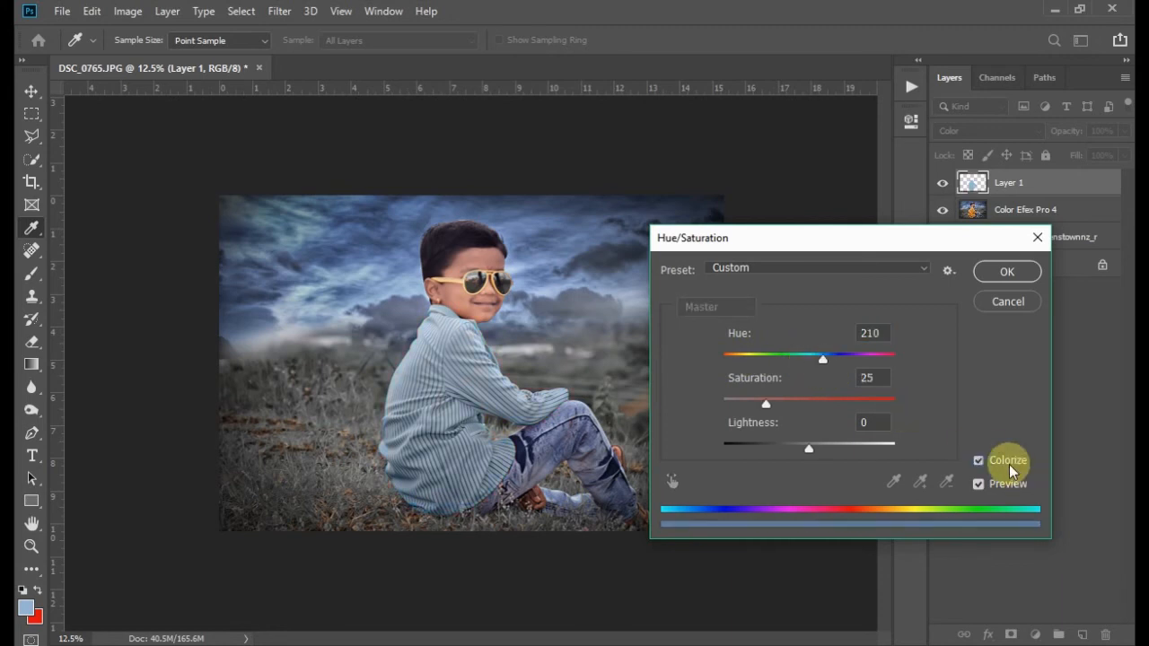
left_click(1007, 272)
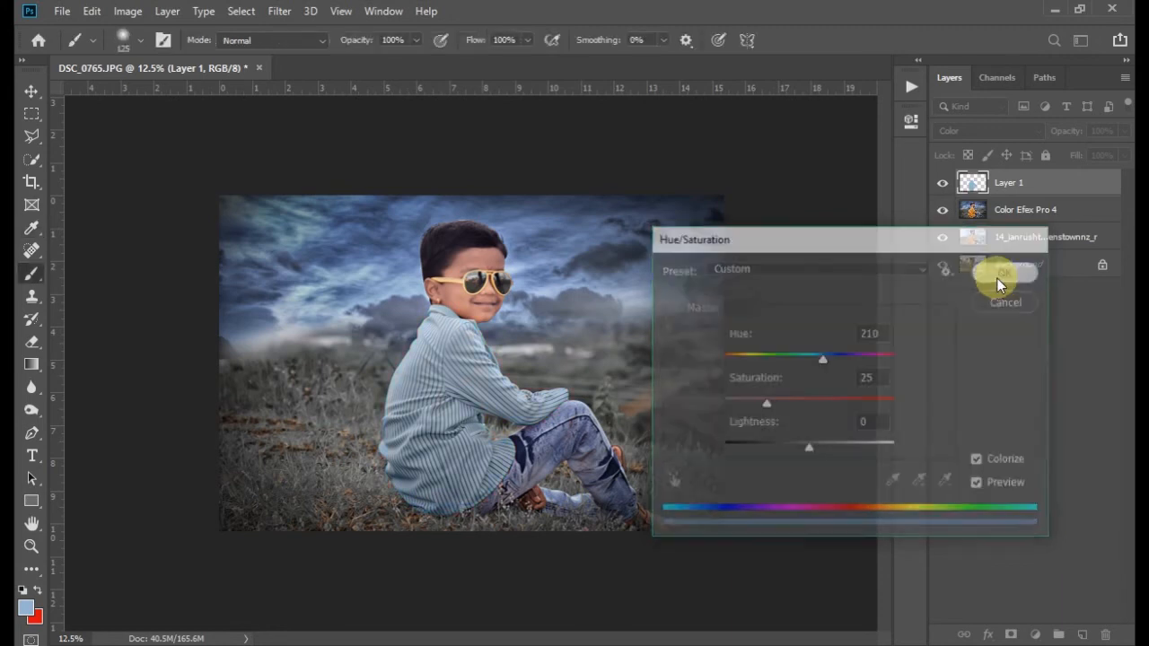
Merge Layer 1 with the Color Efex Pro 4 layer and set the merged layer's Camera Raw temperature to -7.
left_click(1005, 216, "shift")
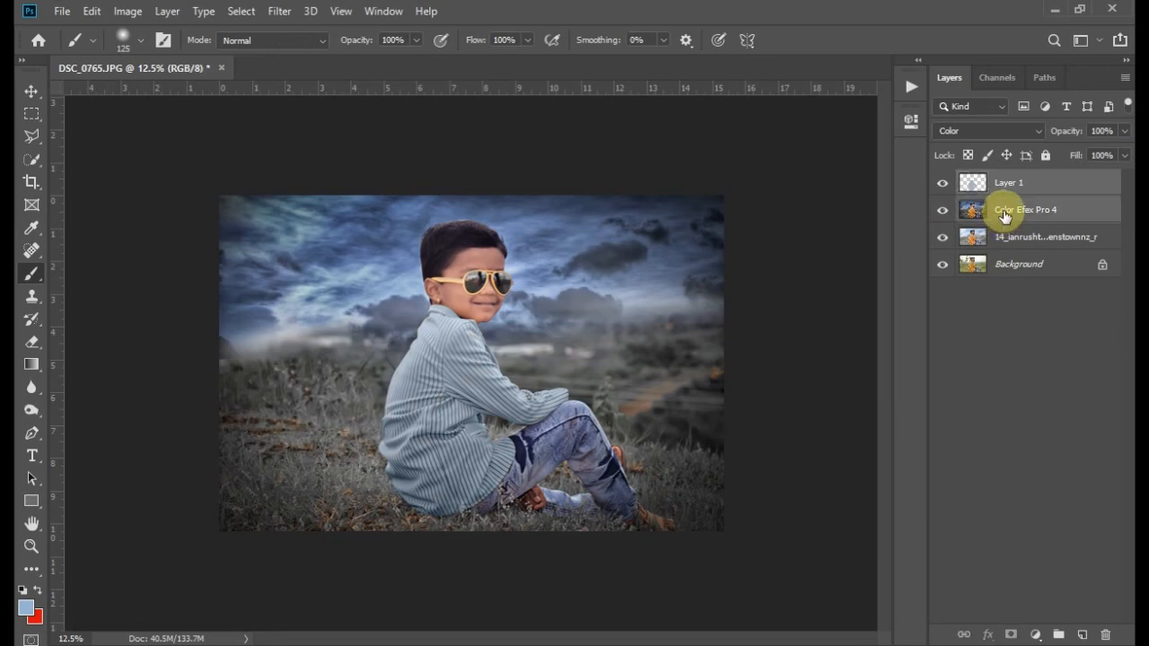
key("ctrl+e")
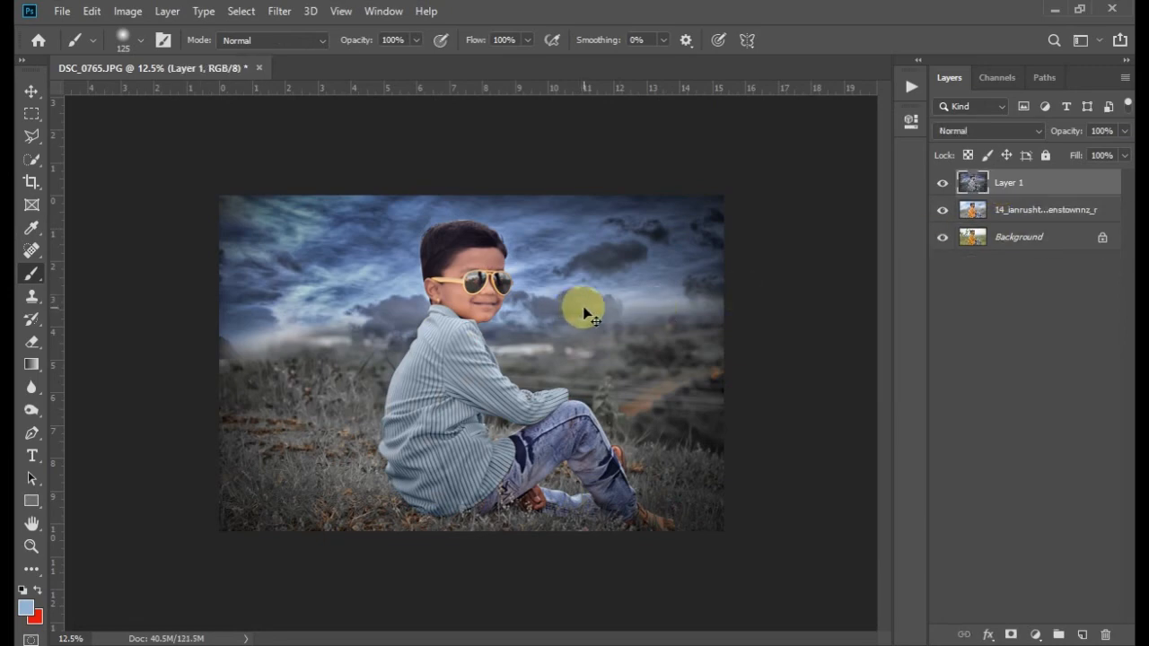
key("ctrl+shift+a")
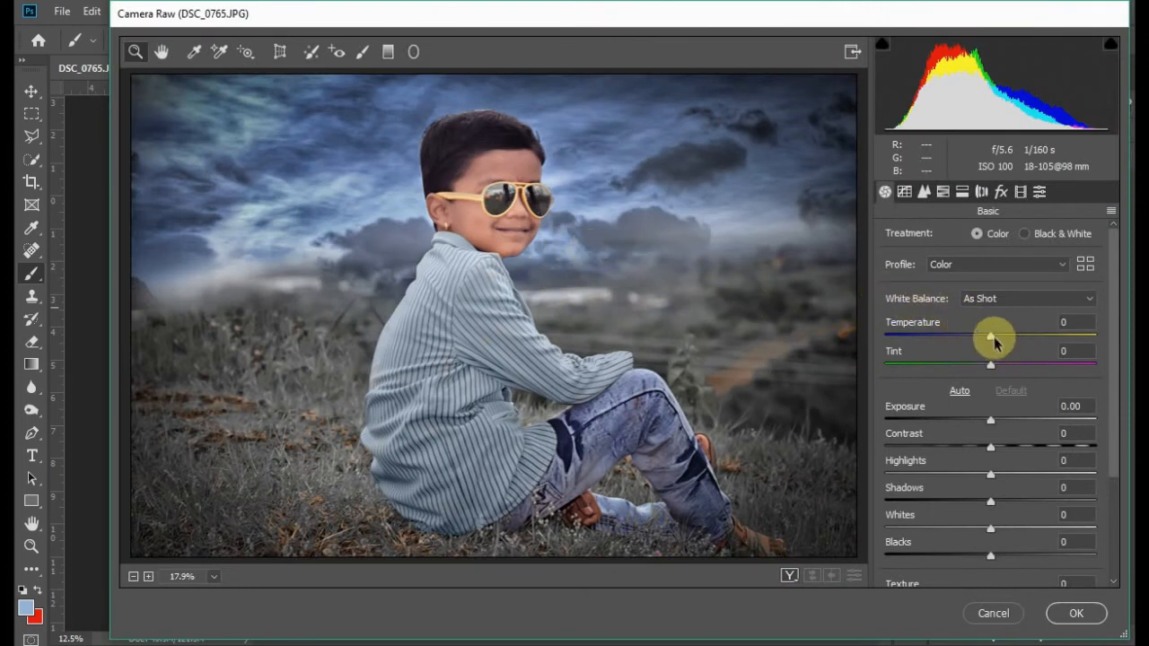
left_click_drag(995, 343, 987, 339)
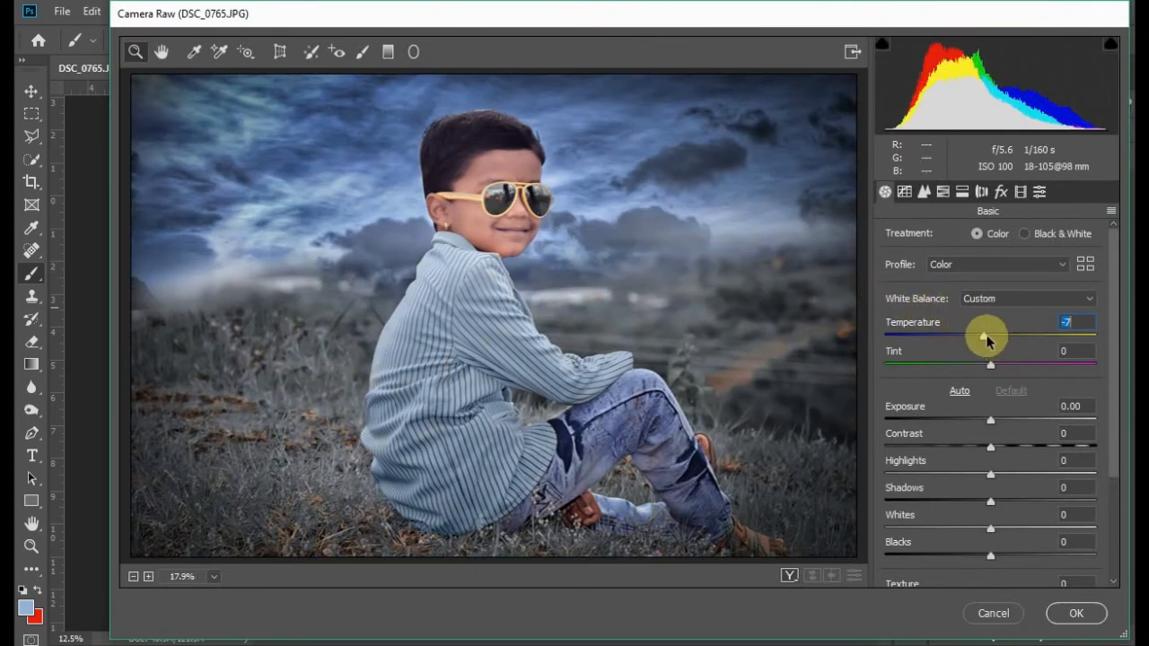
Apply a post-crop vignette amount of -28 and luminance noise reduction of 48 in Camera Raw.
left_click(923, 191)
left_click(1000, 191)
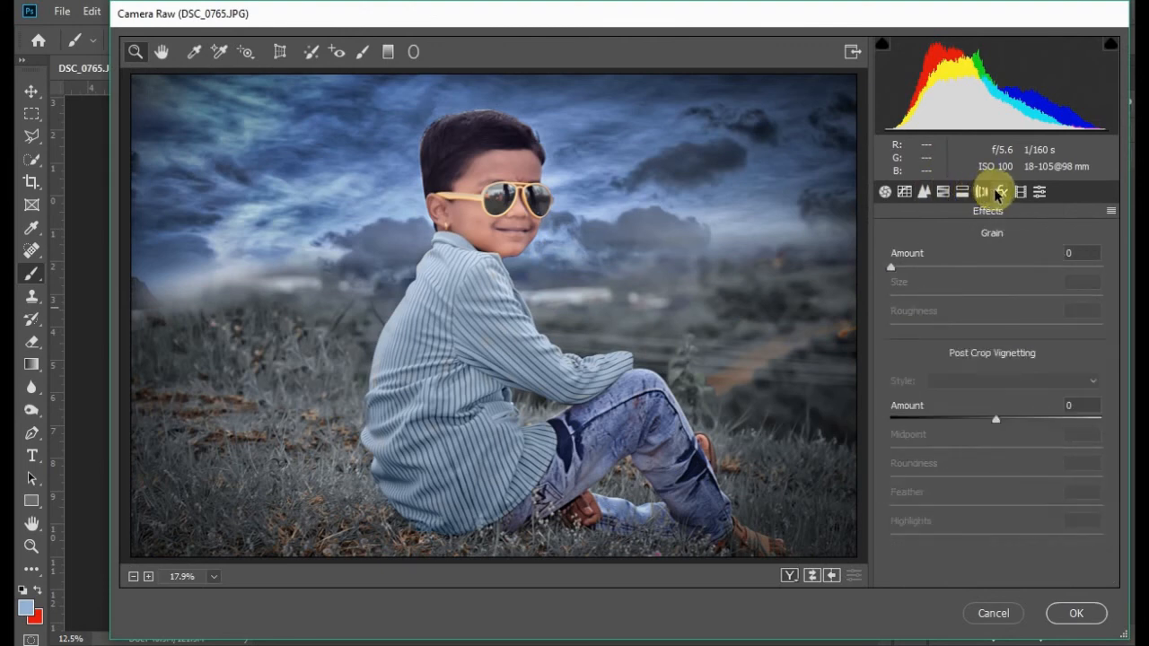
left_click_drag(979, 419, 967, 422)
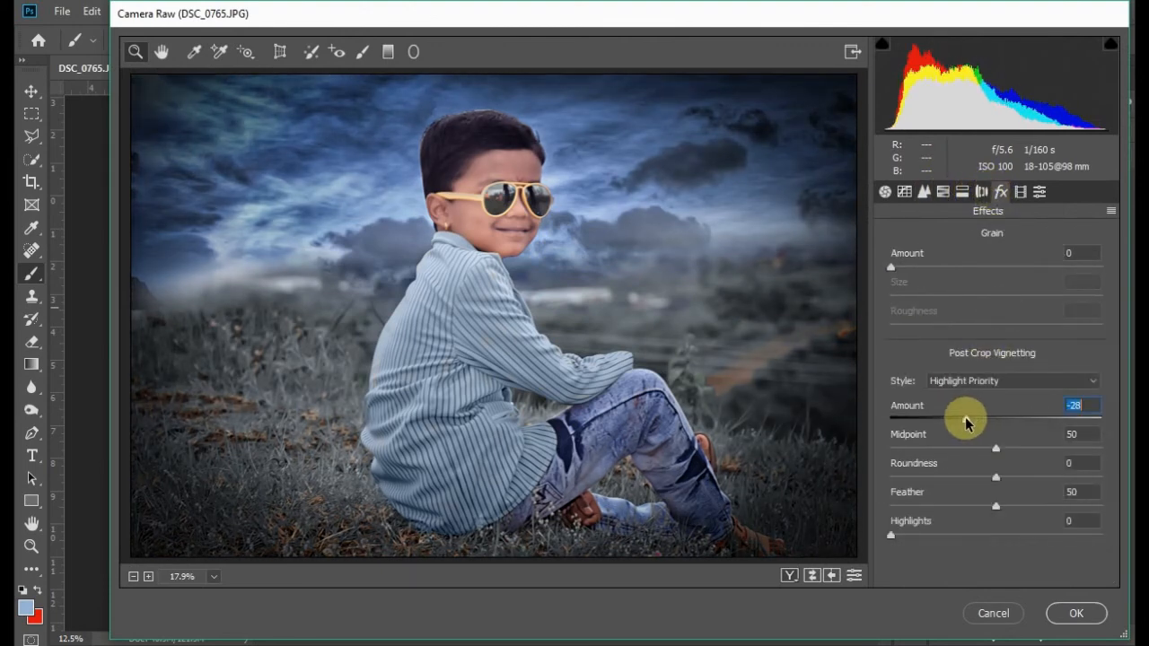
left_click(924, 191)
left_click_drag(933, 414, 986, 413)
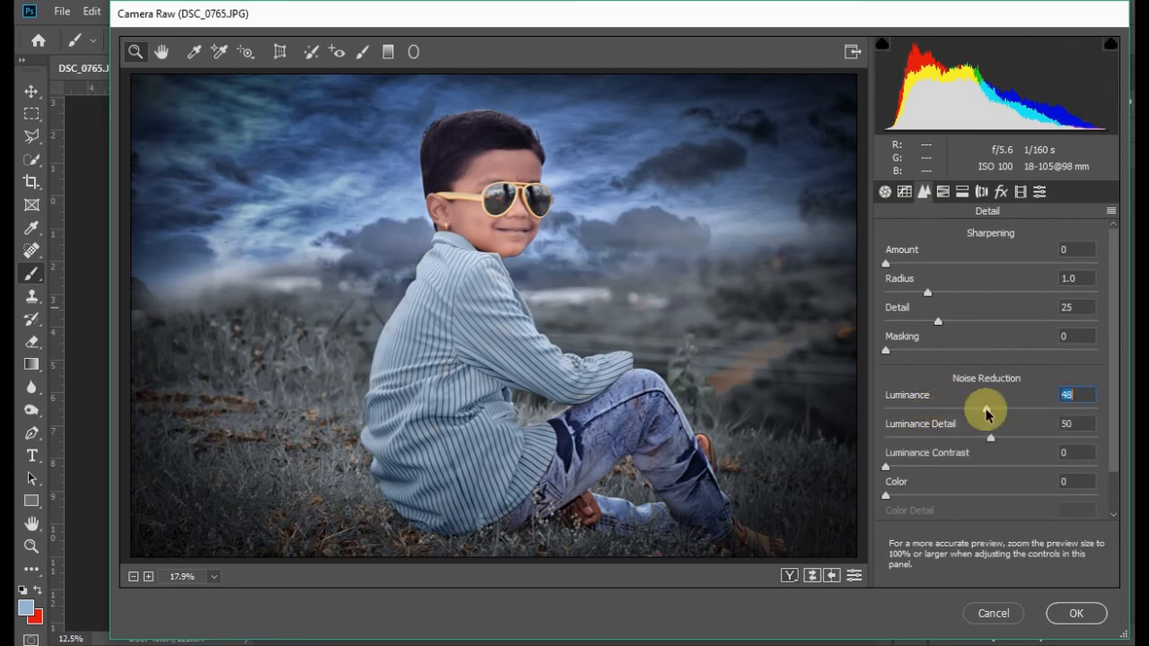
left_click(1074, 612)
Raise the merged layer's color intensity to 104 with Match Color.
left_click_drag(402, 254, 626, 341)
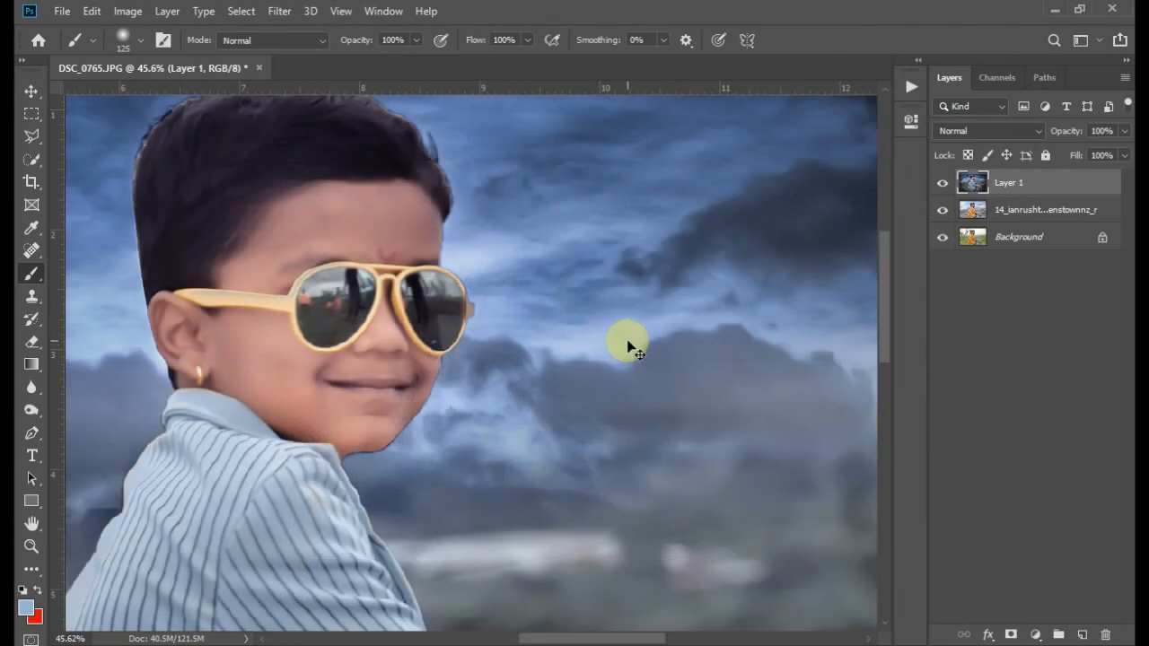
scroll(629, 347, "down", 5)
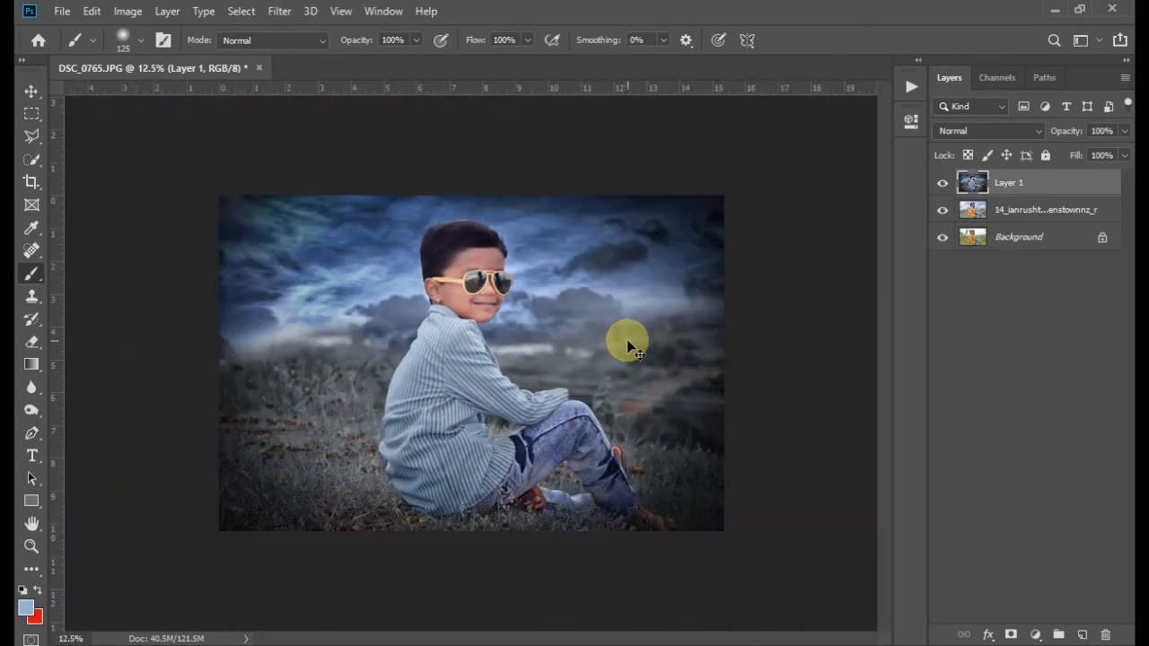
scroll(629, 347, "up", 1)
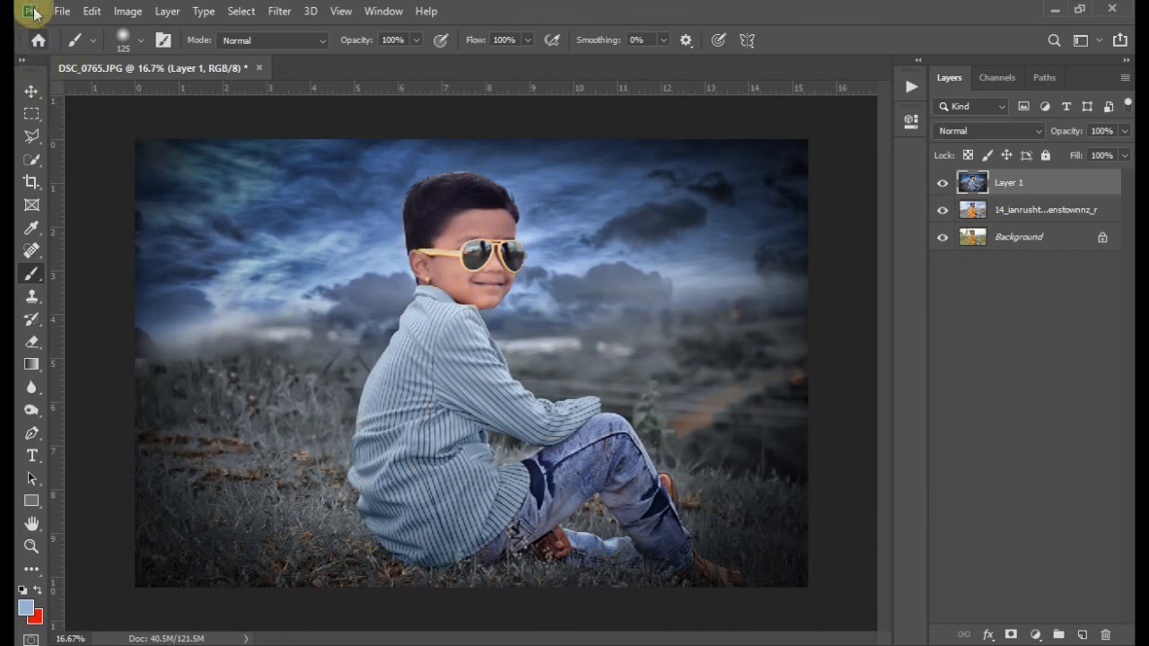
left_click(127, 10)
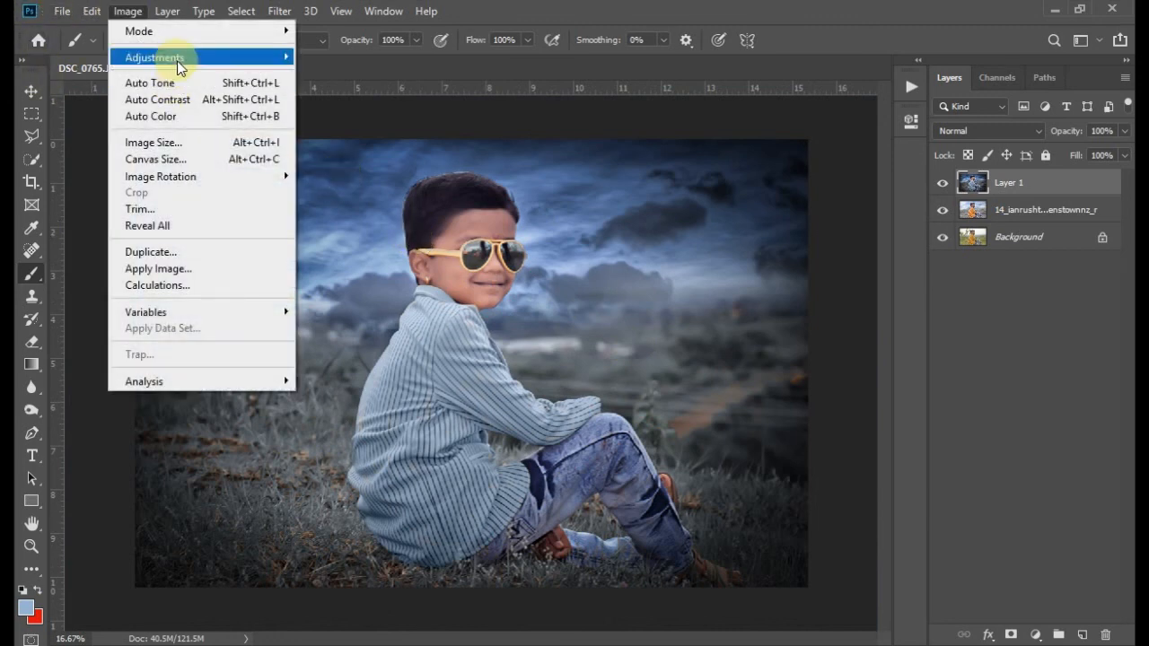
mouse_move(184, 58)
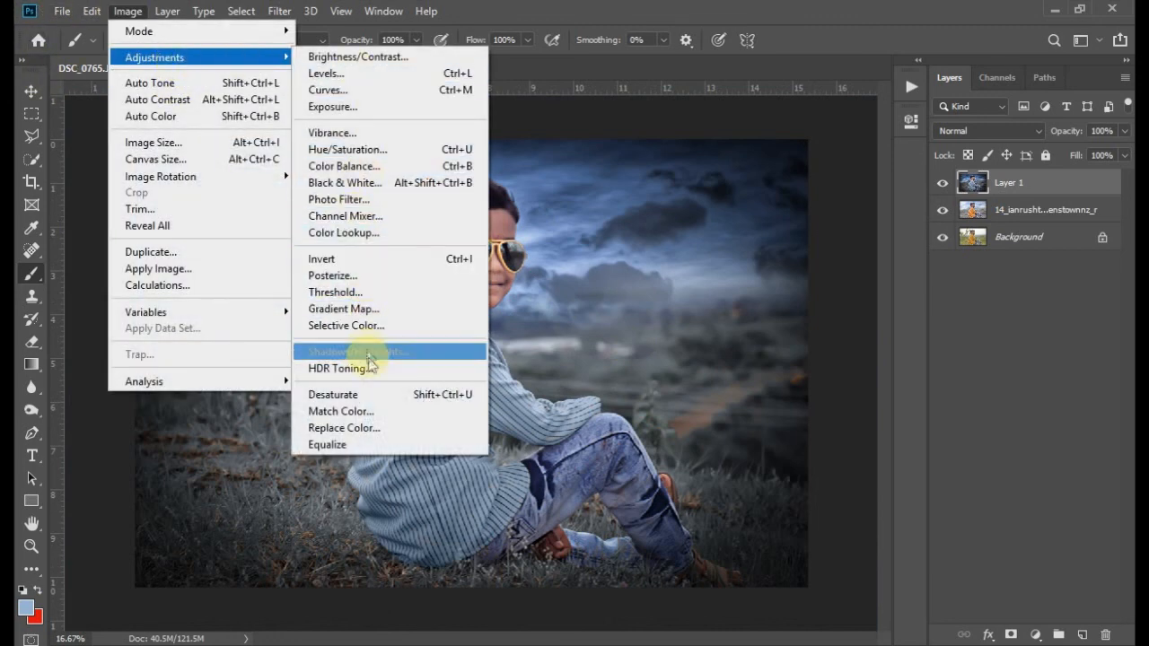
left_click(351, 411)
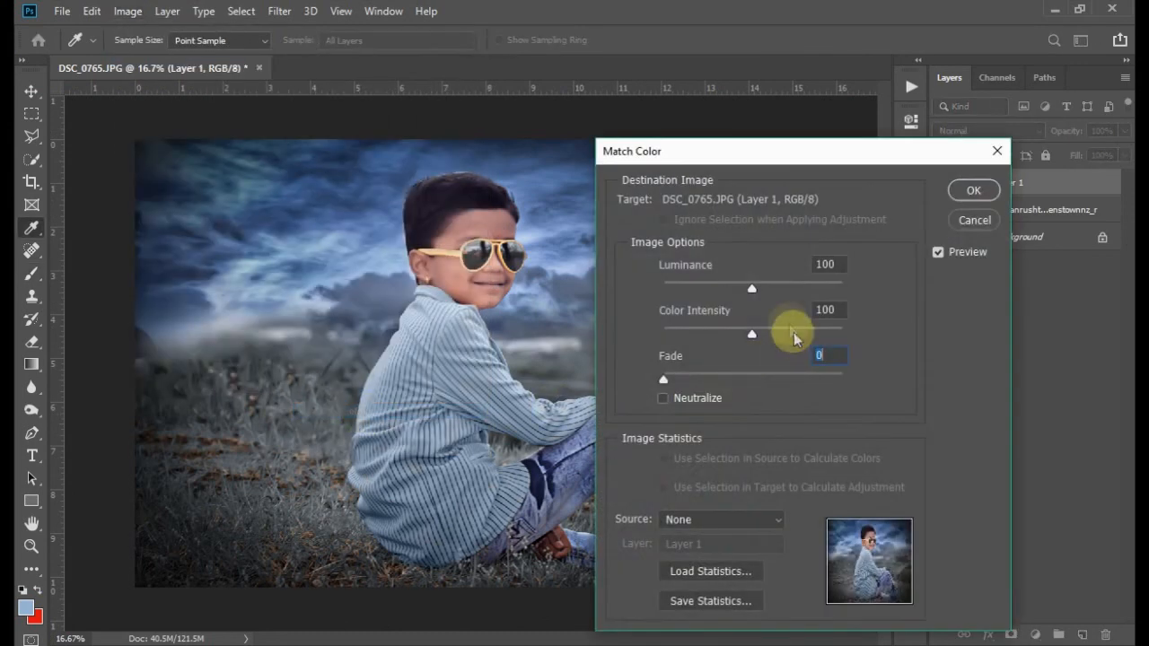
left_click_drag(752, 331, 757, 332)
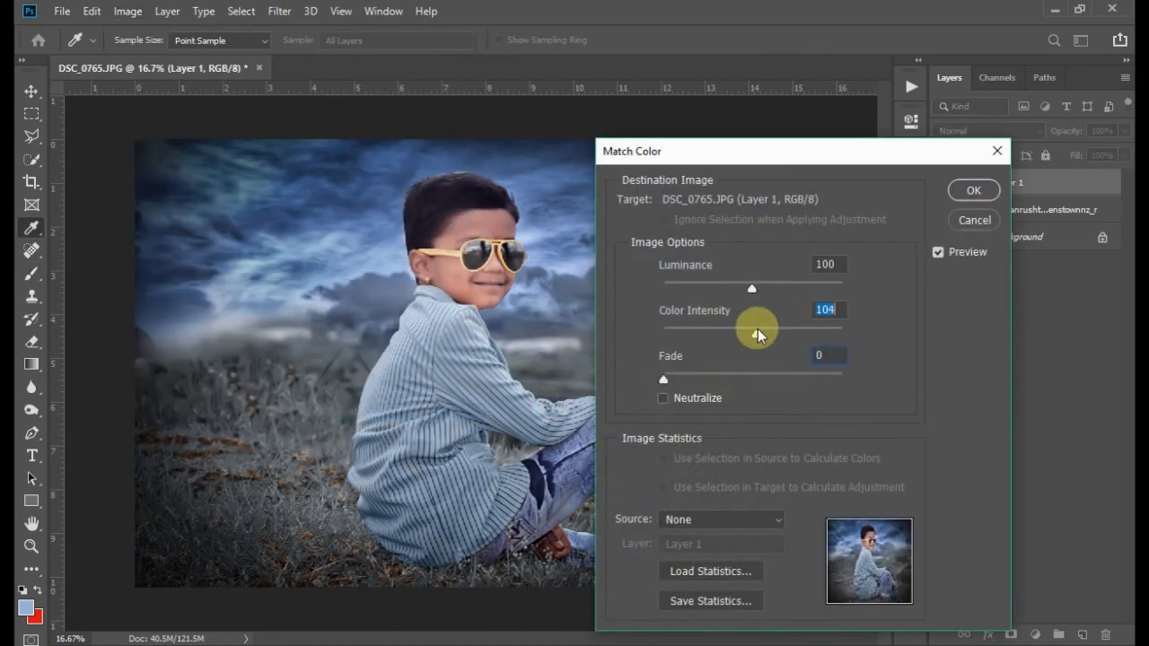
left_click(974, 190)
key("b")
left_click(626, 331)
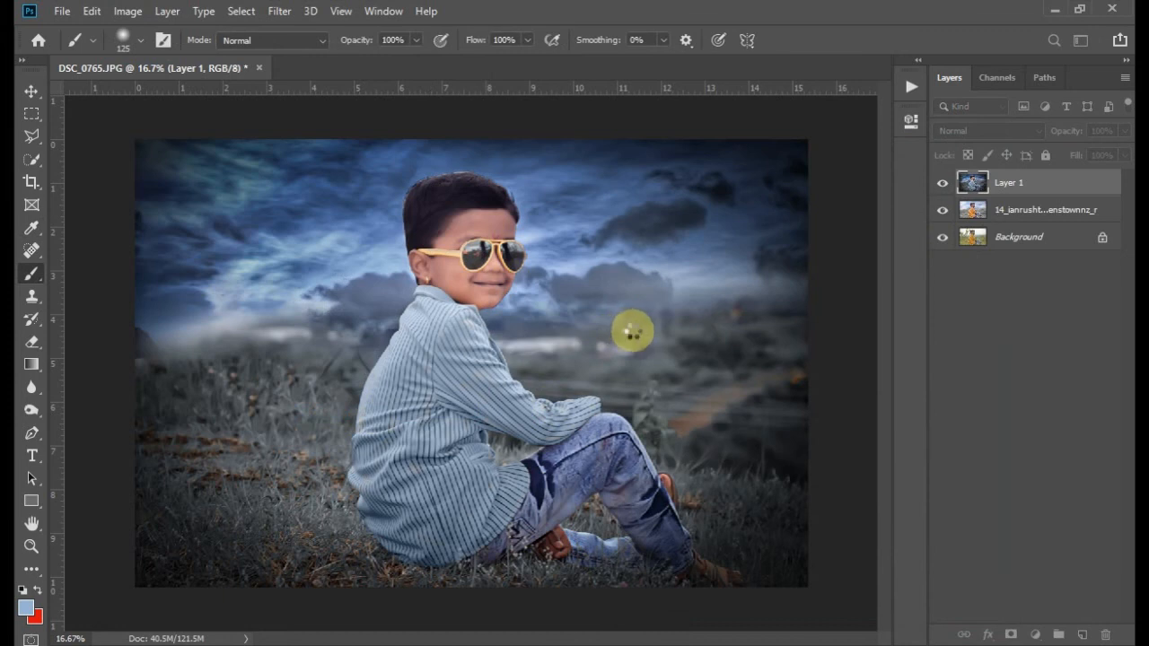
Adjust the midtone color levels of the merged layer with Color Balance, preserving luminosity.
key("ctrl+b")
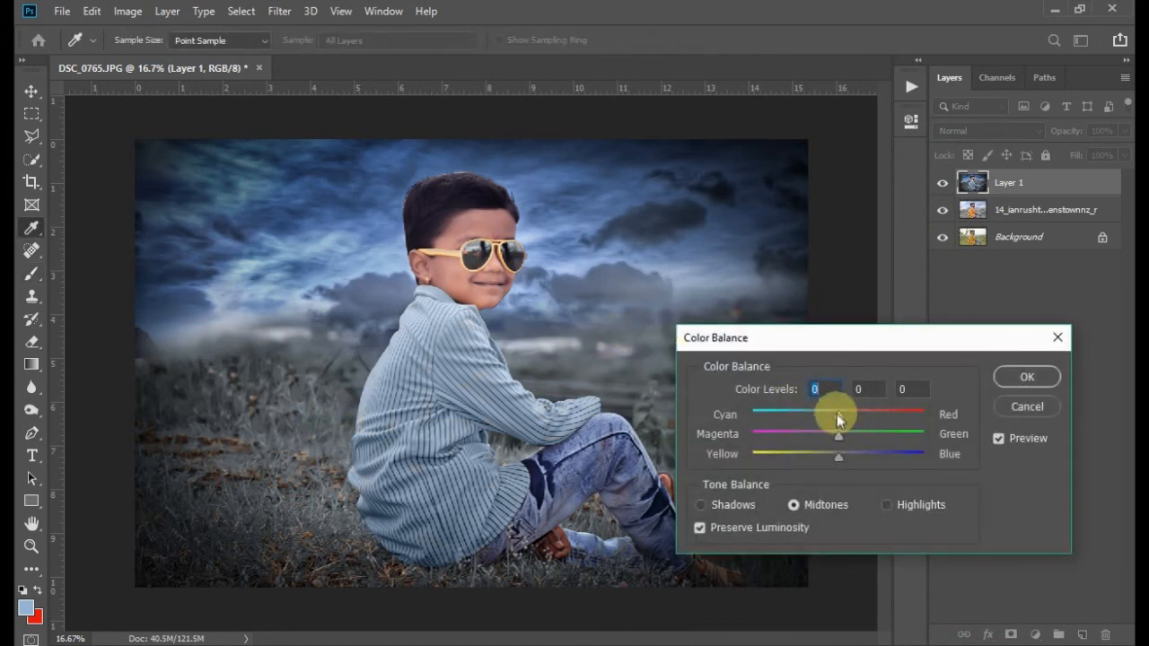
left_click_drag(836, 415, 892, 415)
left_click_drag(847, 431, 841, 455)
left_click(1023, 377)
key("b")
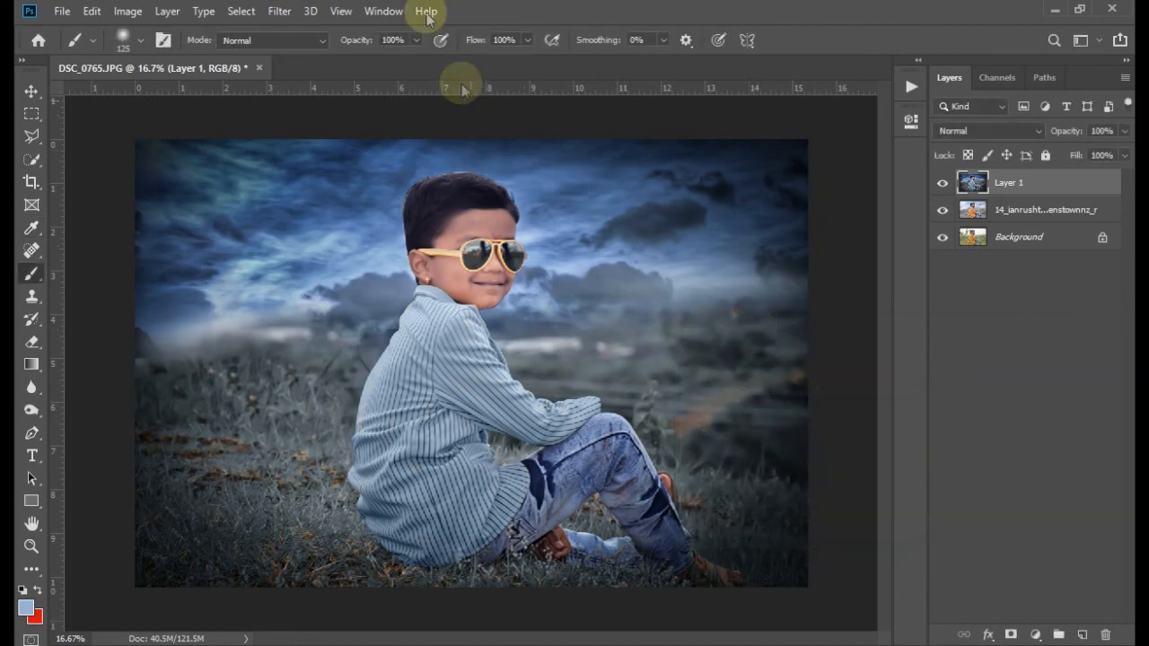
left_click(280, 10)
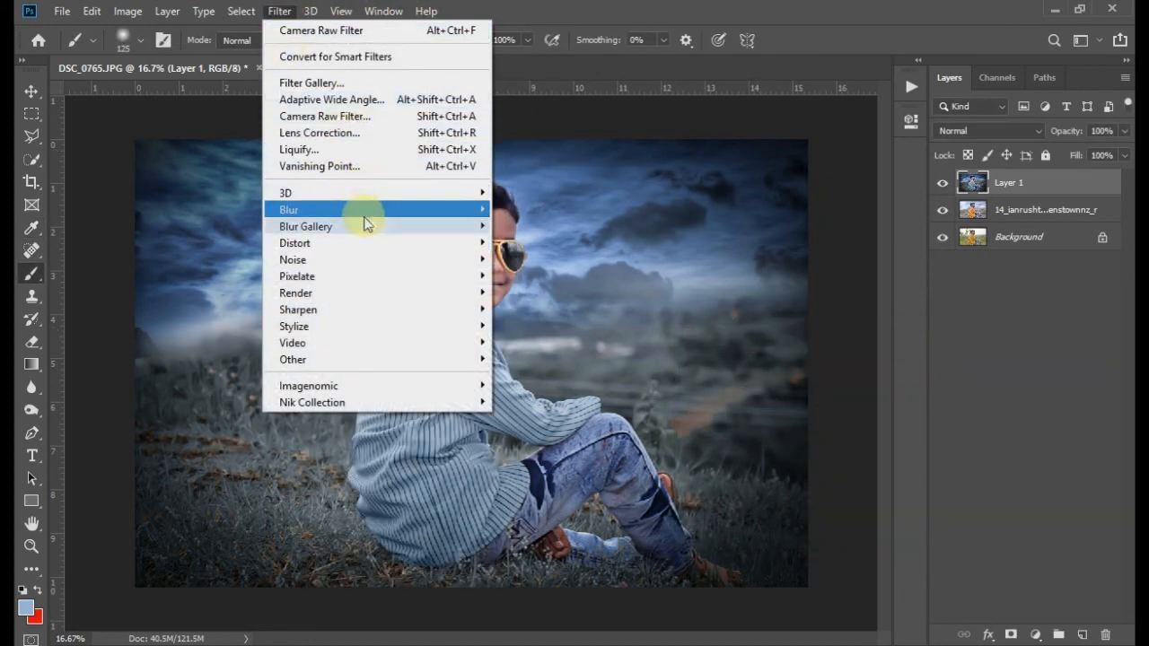
left_click(553, 123)
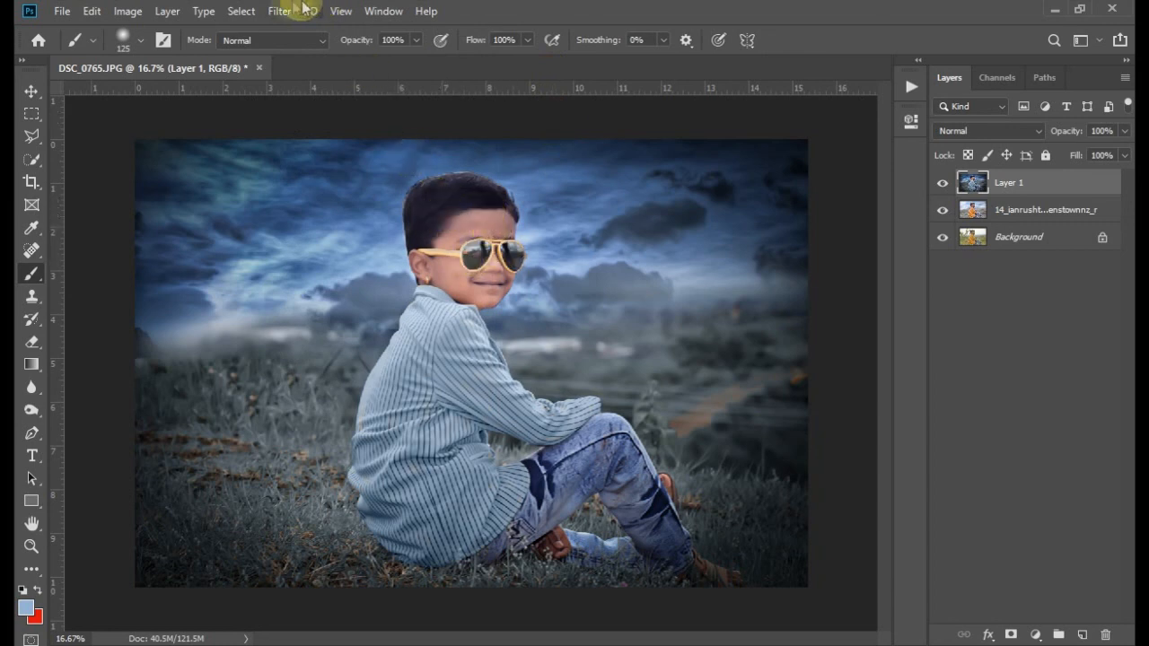
Brighten the merged layer's midtones slightly with an RGB Curves point at input 131 and output 137.
key("i")
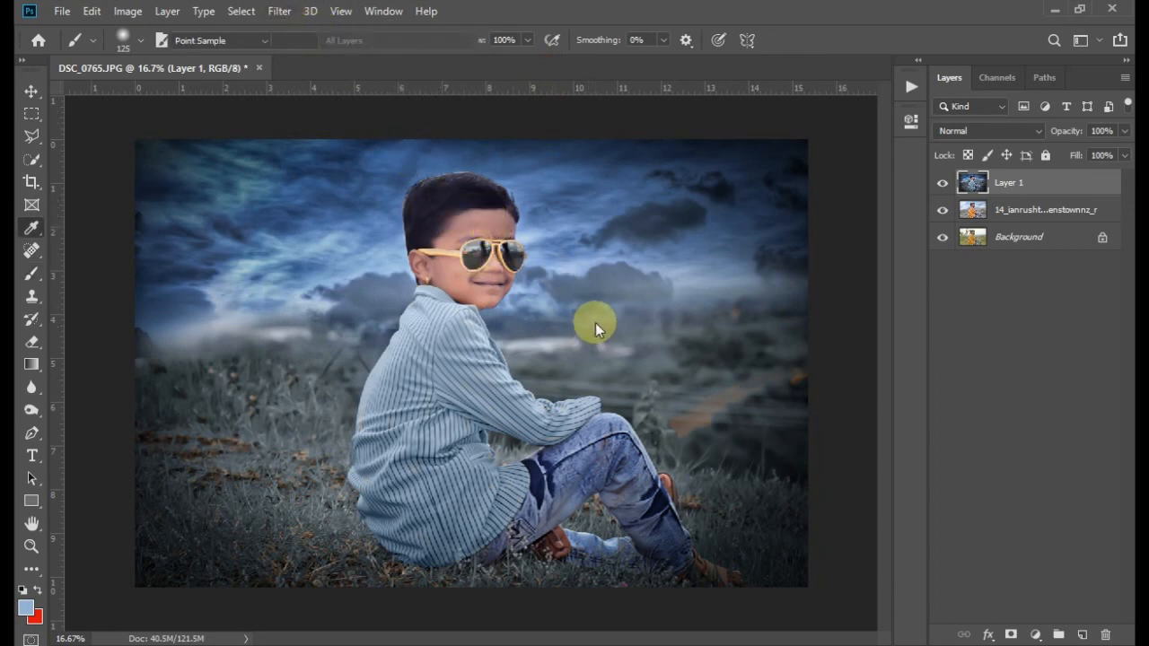
key("ctrl+m")
left_click_drag(421, 74, 815, 178)
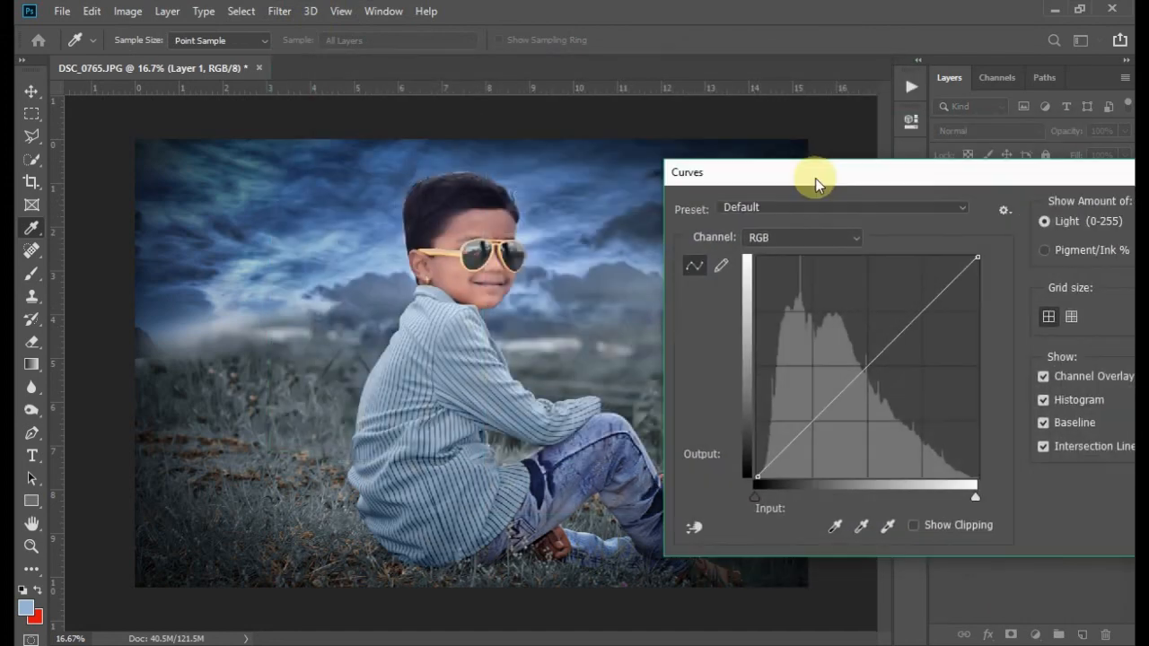
left_click(869, 358)
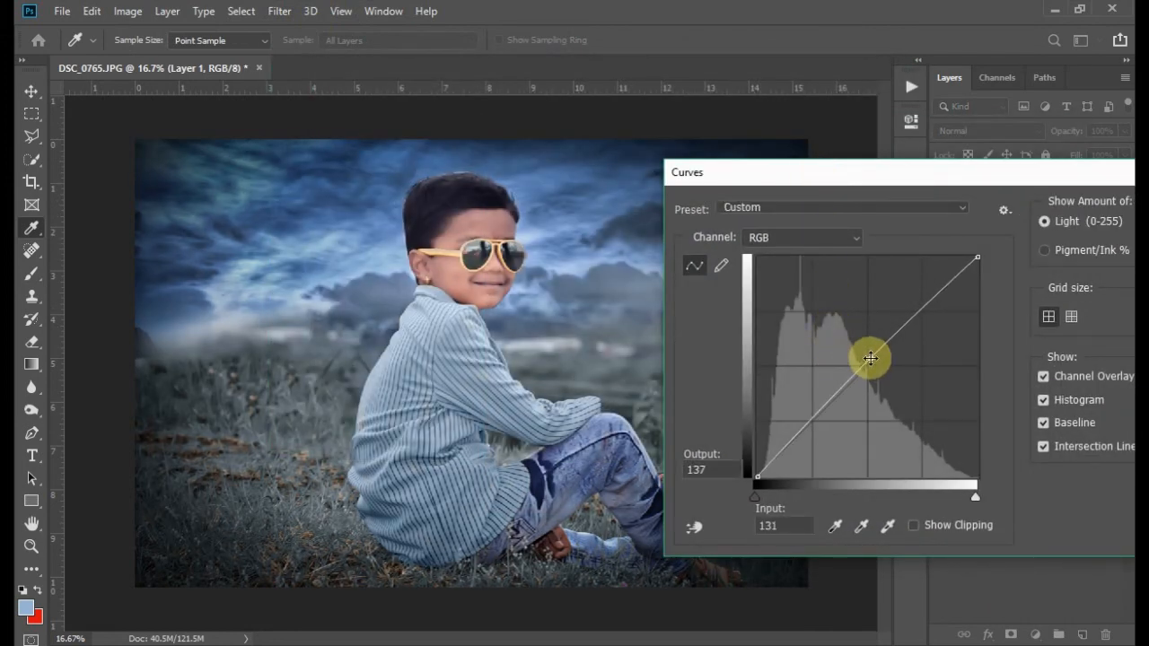
left_click_drag(827, 177, 687, 184)
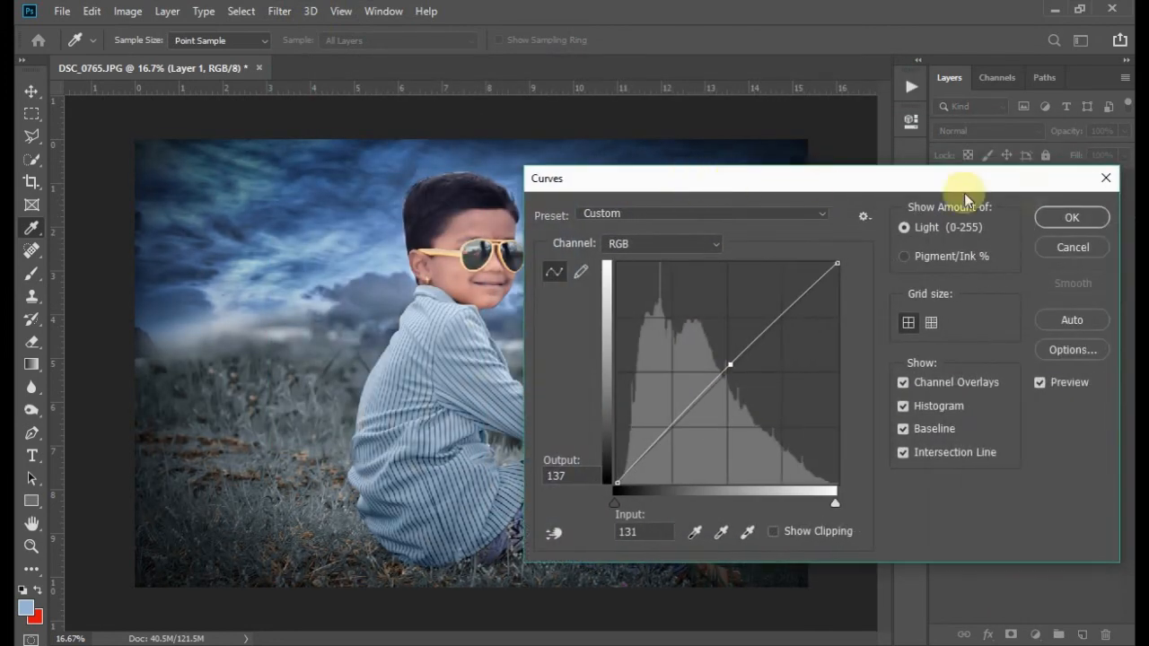
left_click(1070, 228)
key("b")
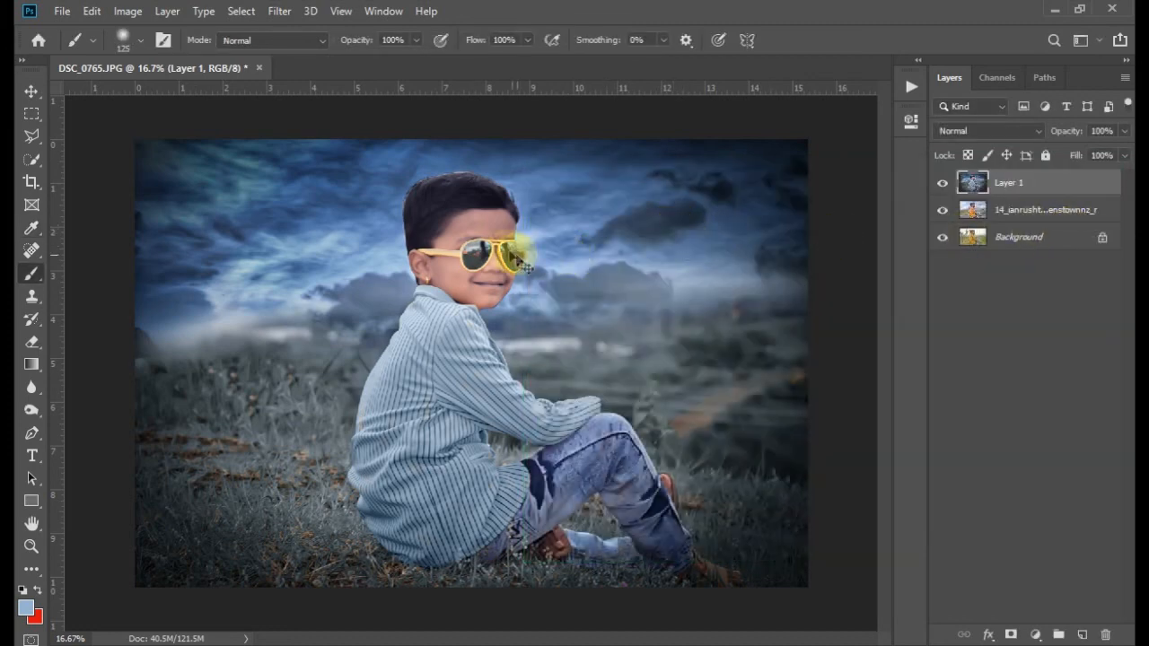
scroll(629, 364, "up", 5)
scroll(633, 367, "down", 4)
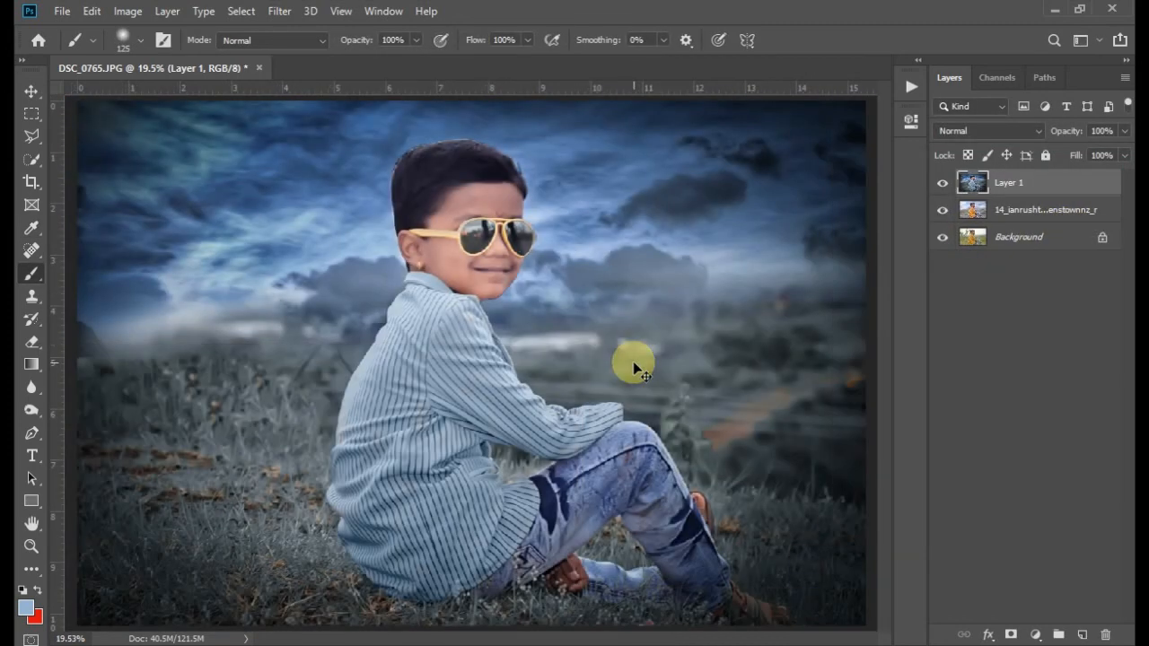